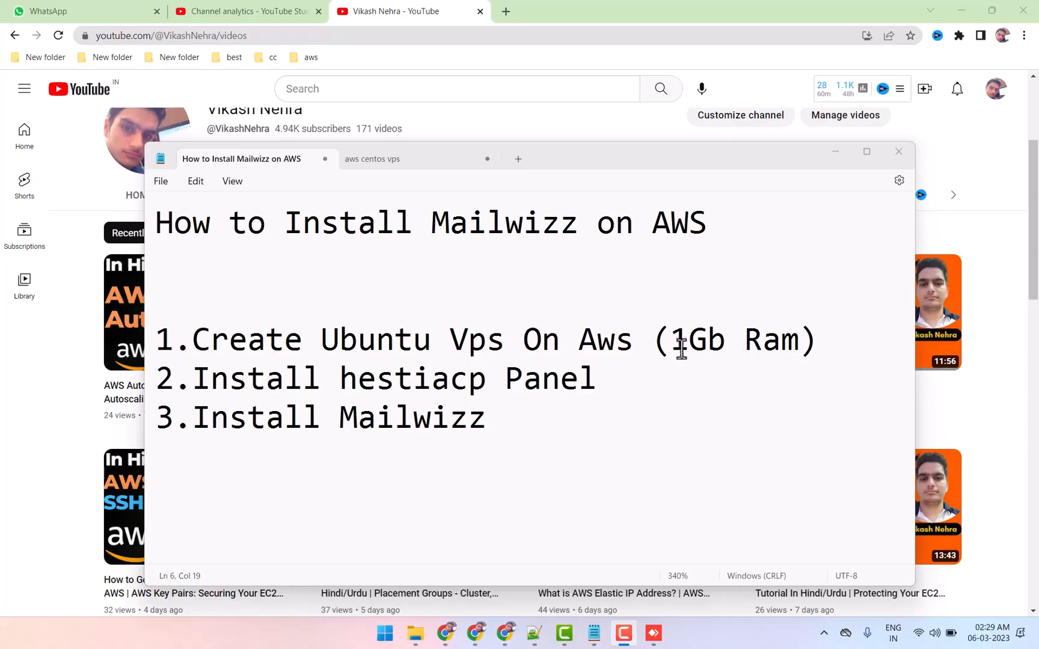
In the Notepad plan, highlight the 1Gb Ram requirement, the Ubuntu Vps On Aws step and Install hestiacp Panel.
click(671, 340)
drag(671, 341, 793, 346)
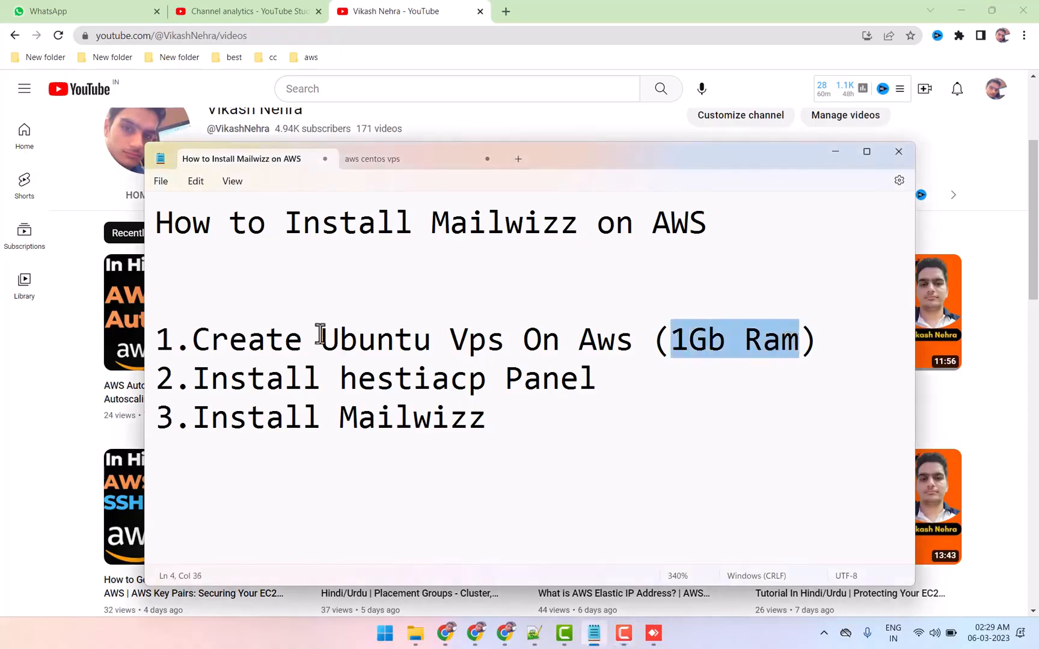
drag(320, 335, 499, 335)
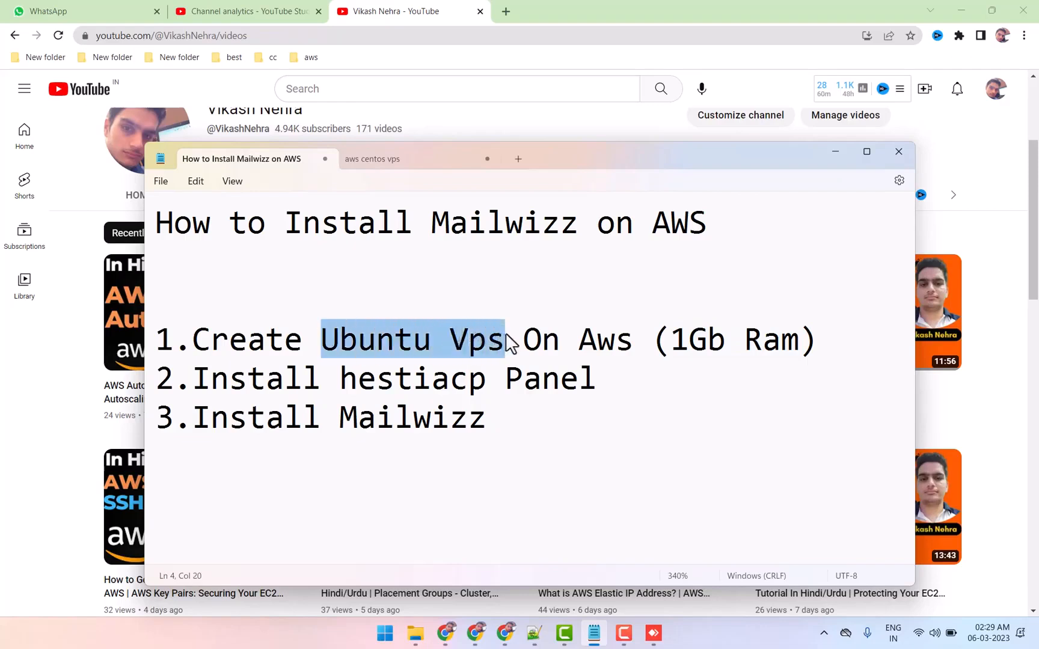
drag(159, 335, 632, 325)
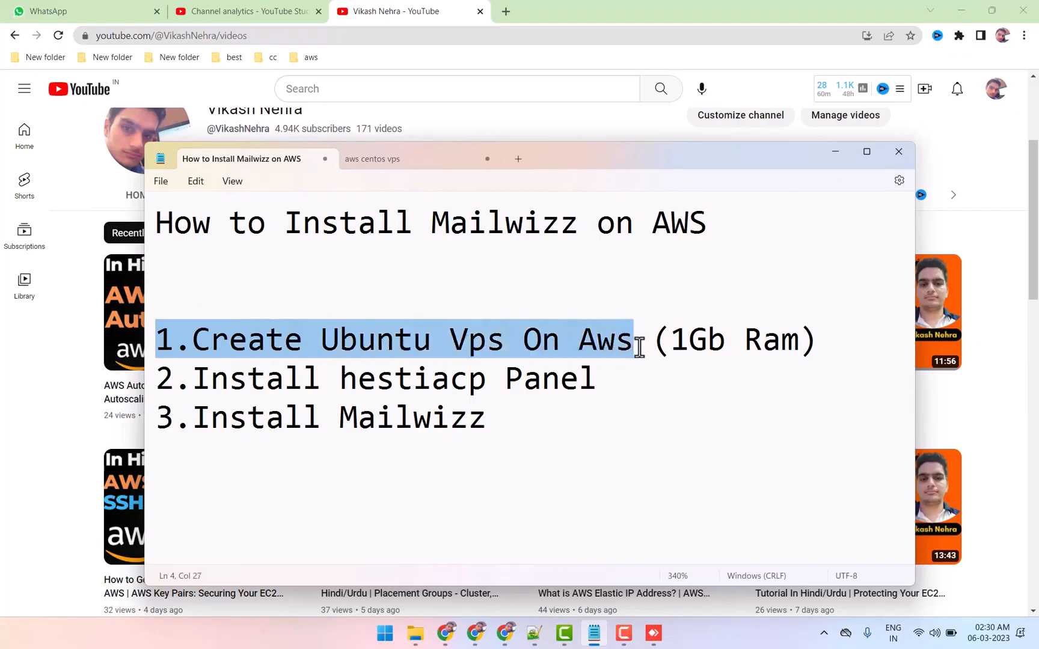
drag(199, 376, 592, 373)
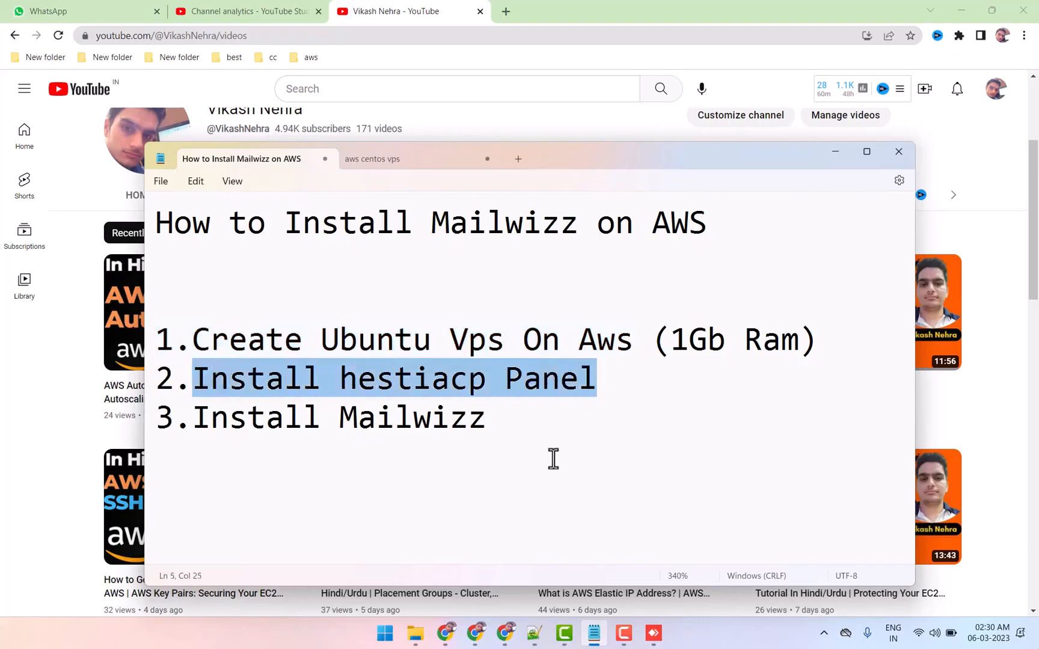
Bring Chrome forward and show the Hestia Control Panel page.
click(449, 637)
click(695, 10)
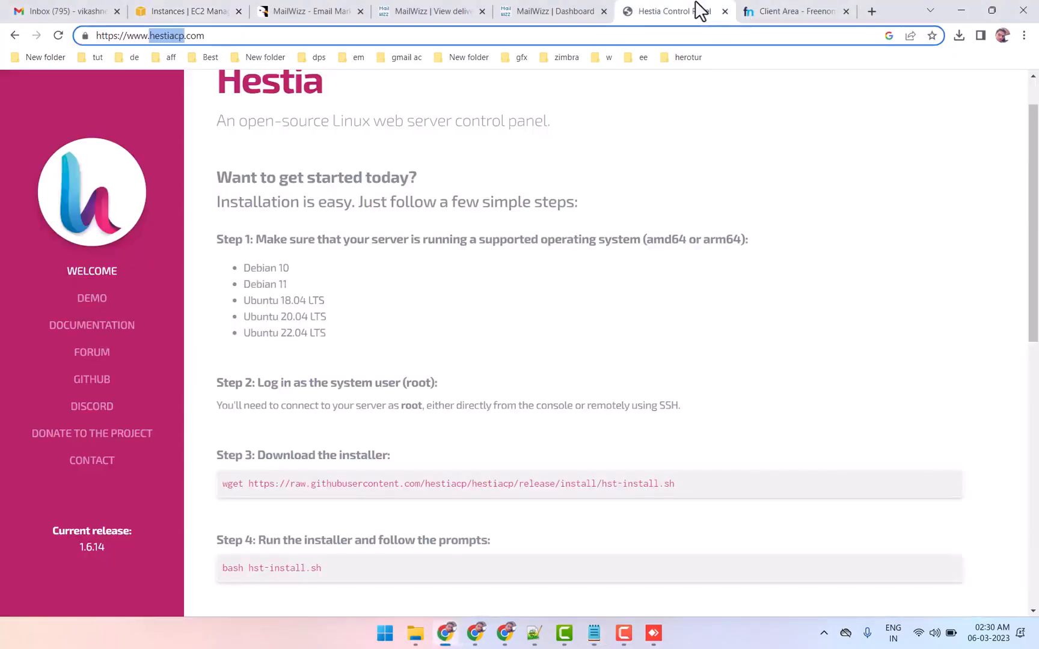
scroll(319, 298, up, 1)
scroll(318, 298, down, 3)
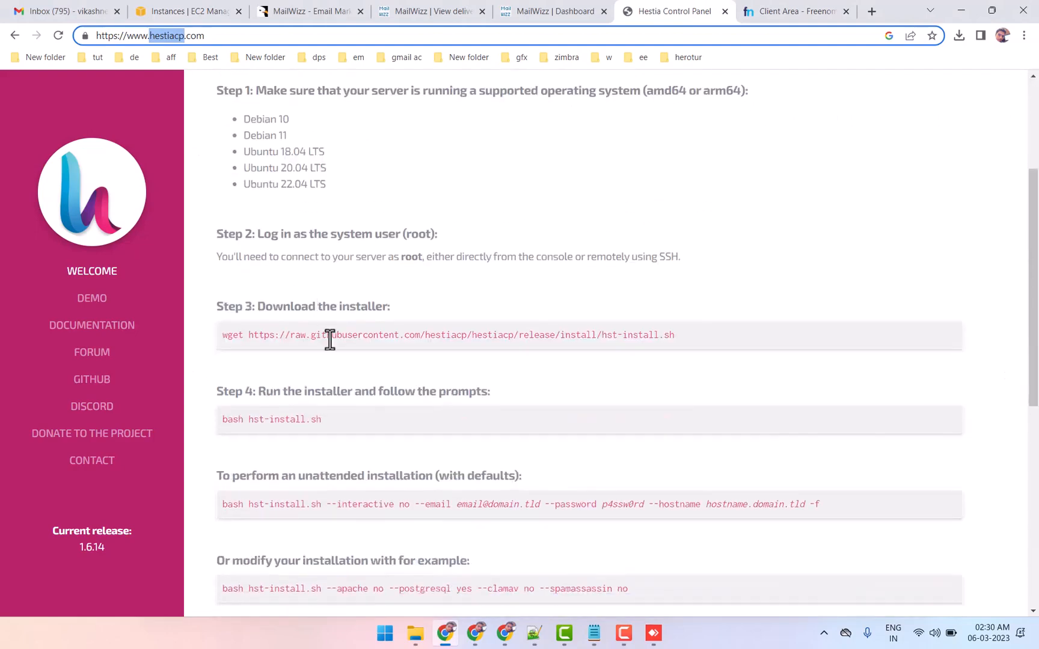
scroll(337, 340, up, 3)
Highlight the third step, Install Mailwizz, then switch to the MailWizz CodeCanyon page.
click(445, 633)
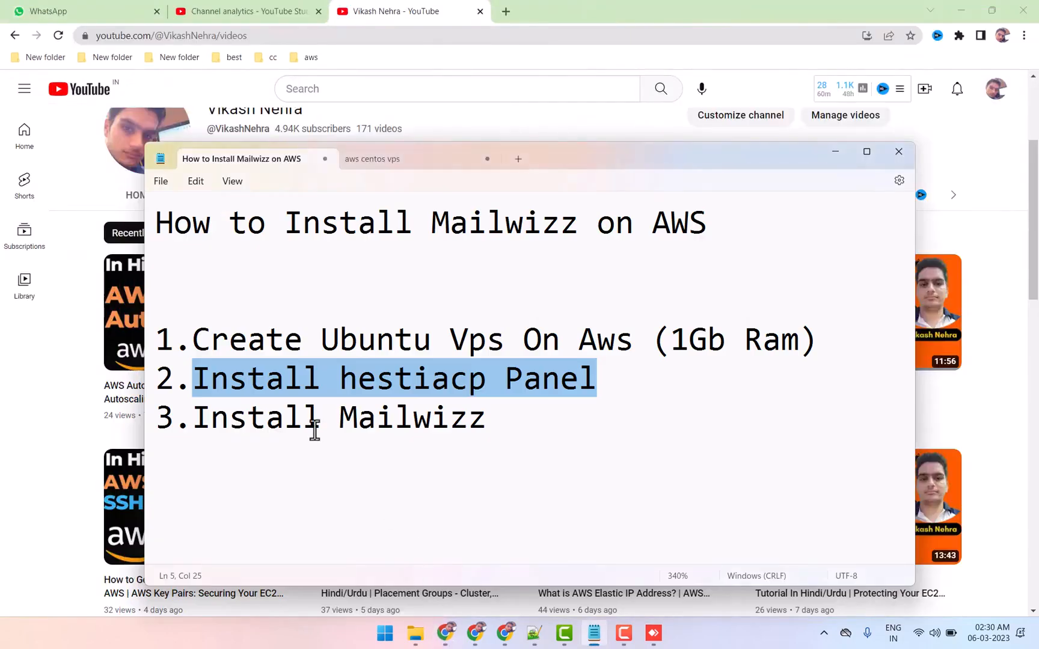
drag(192, 413, 488, 413)
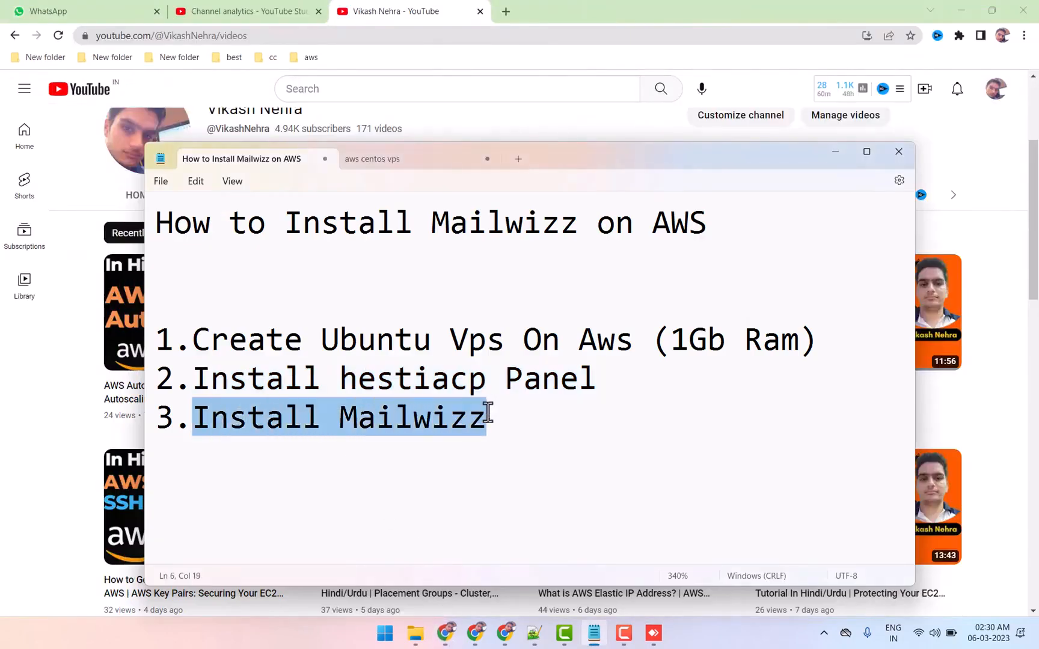
click(445, 633)
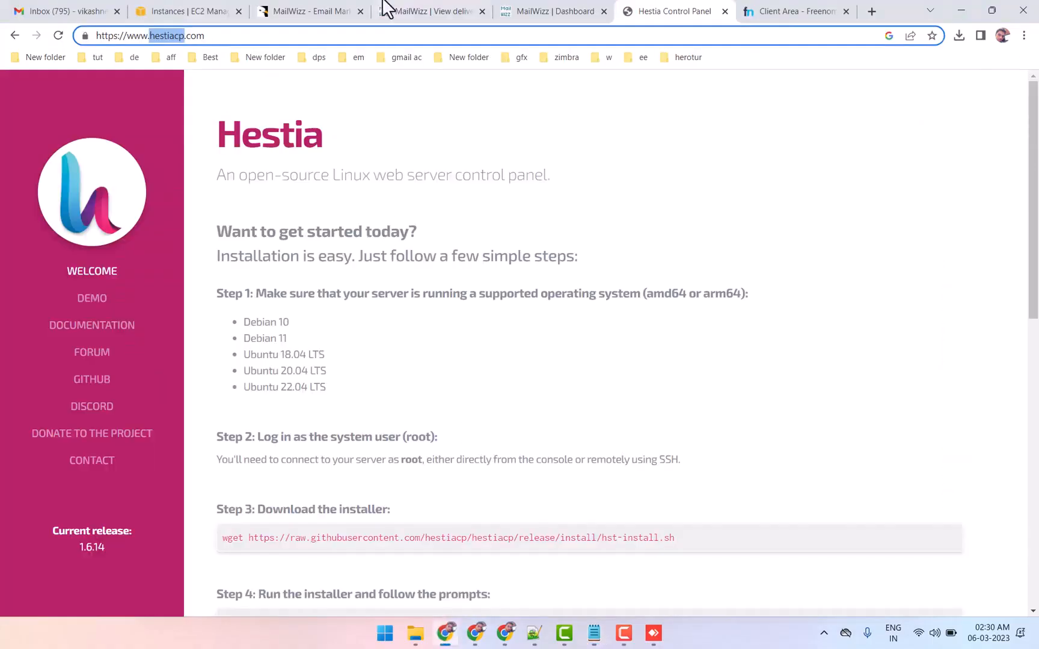
click(312, 11)
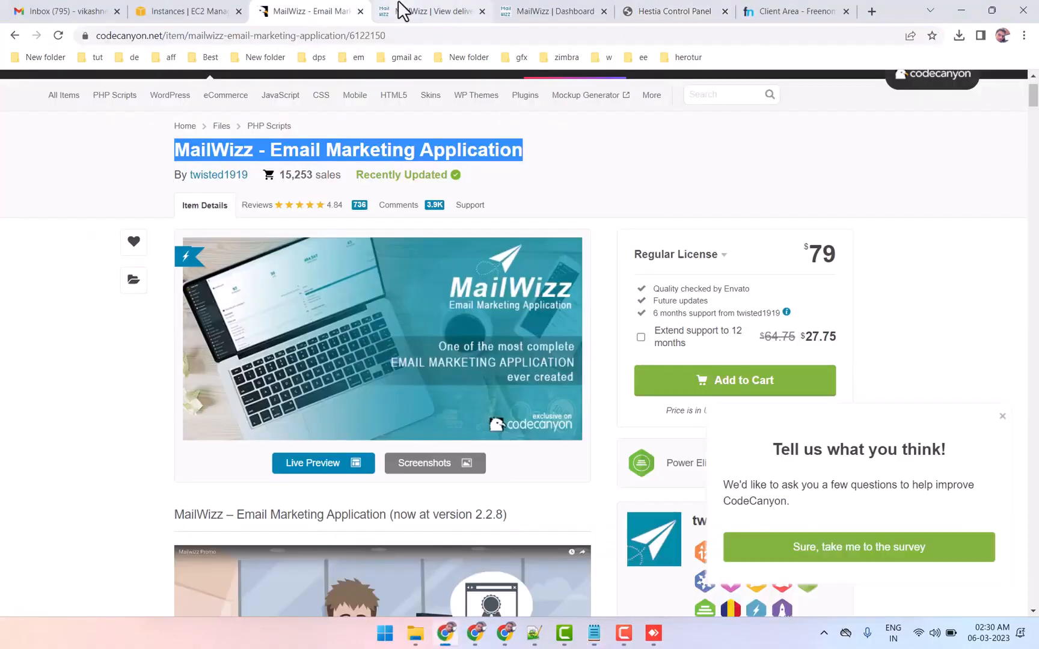
Select the MailWizz product title, then open the delivery servers page and collapse the Servers sidebar.
click(610, 168)
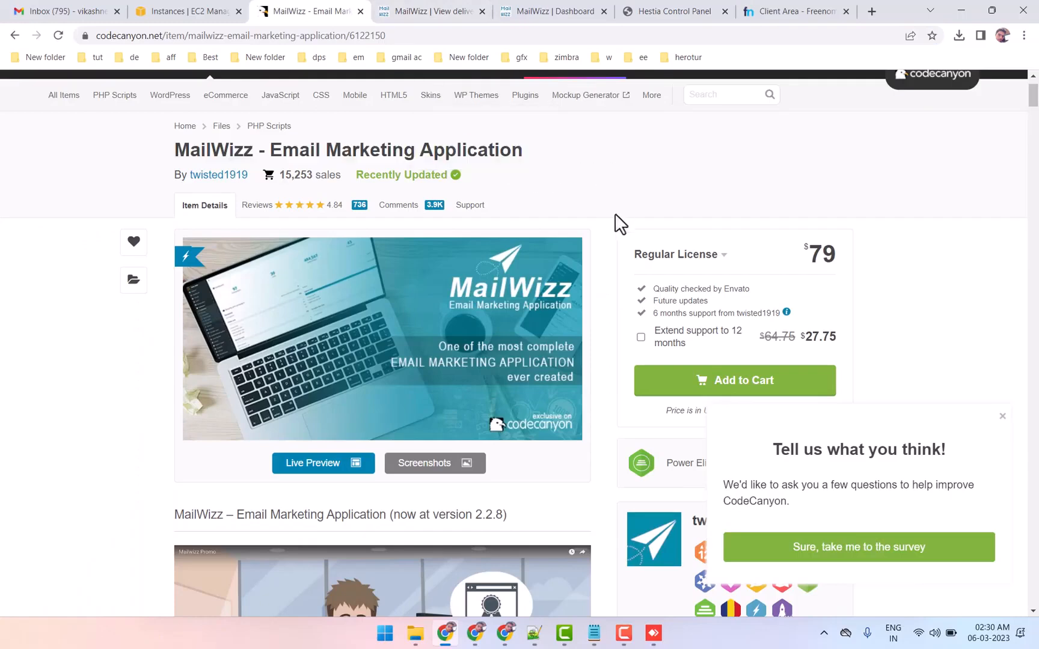
scroll(619, 224, up, 1)
drag(175, 217, 571, 230)
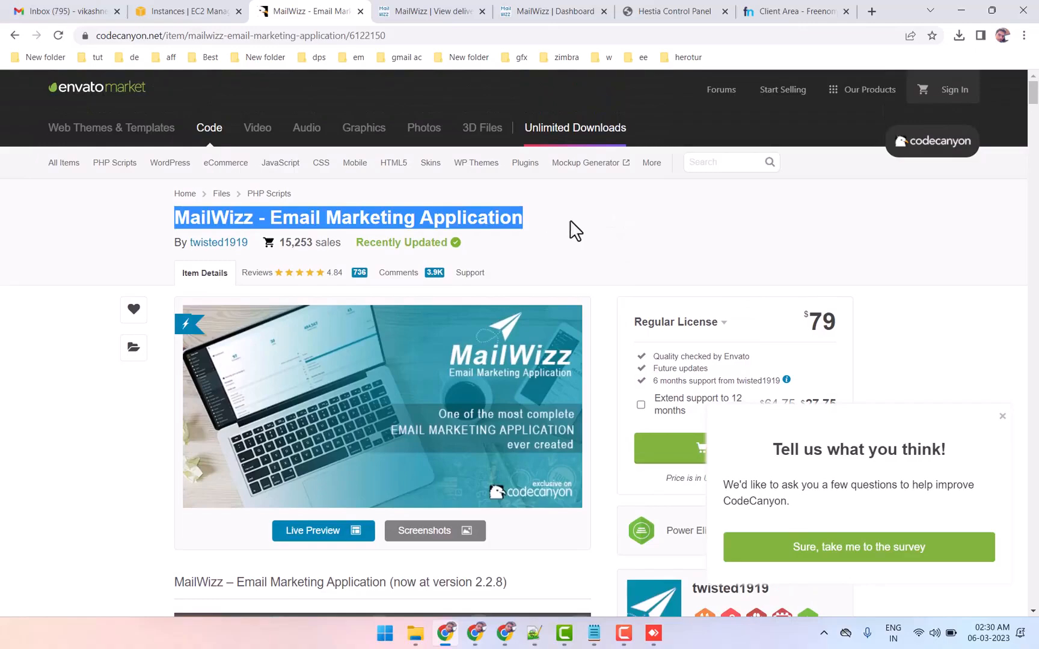
scroll(574, 229, down, 1)
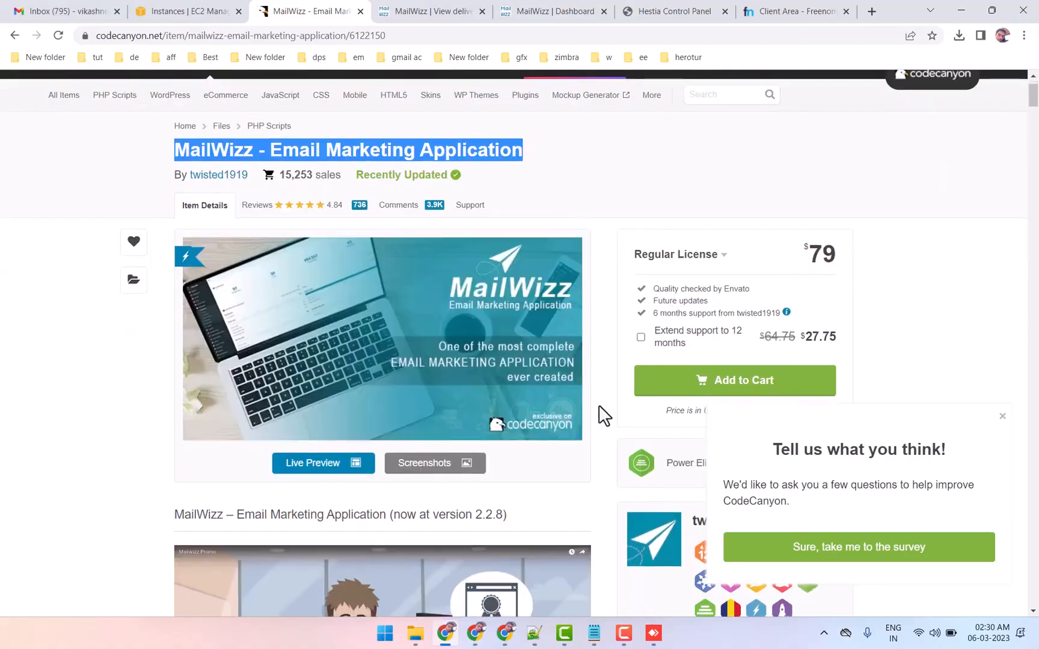
click(457, 11)
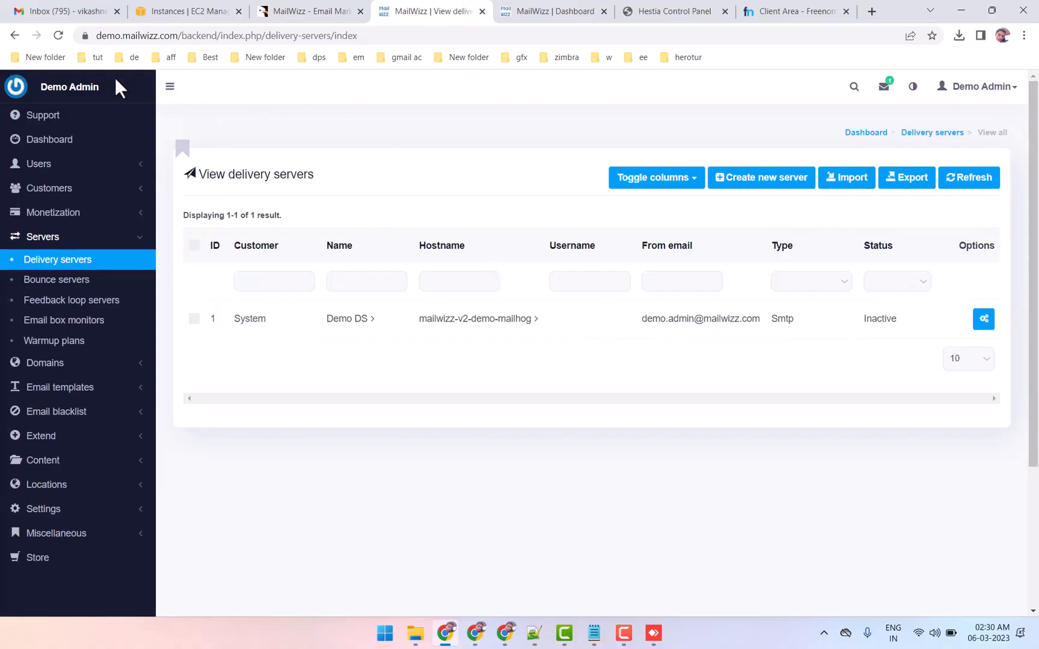
click(66, 237)
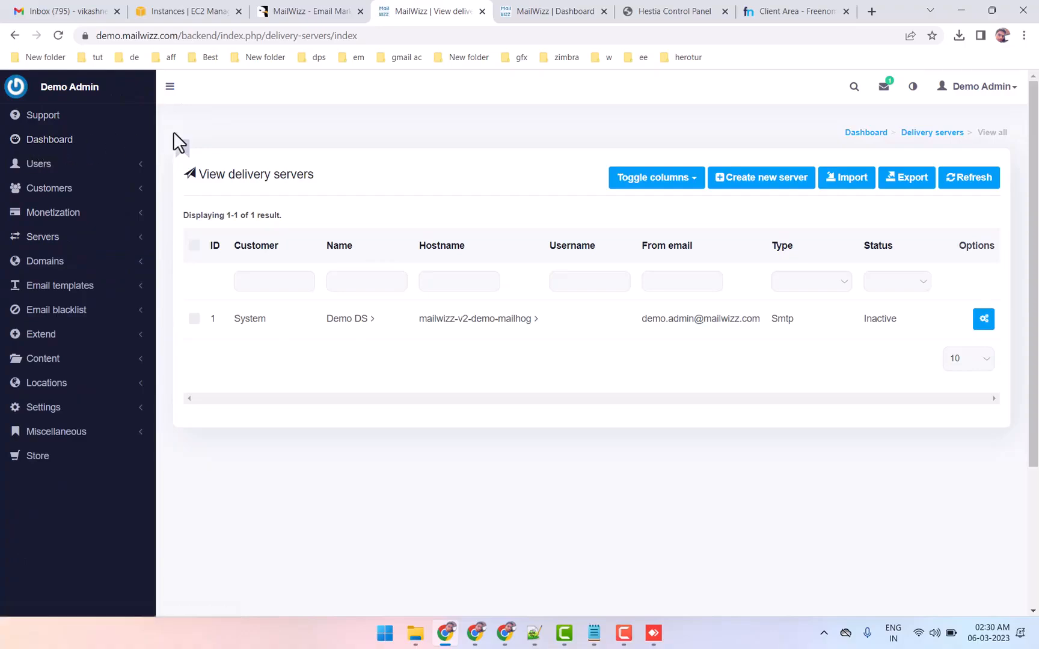
click(31, 241)
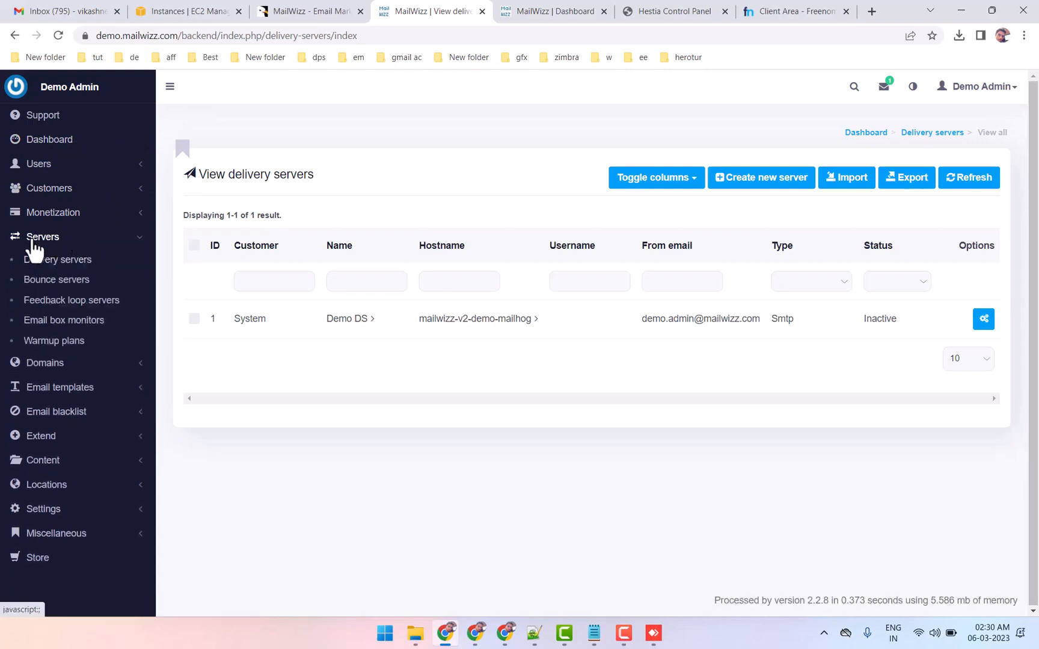
click(56, 264)
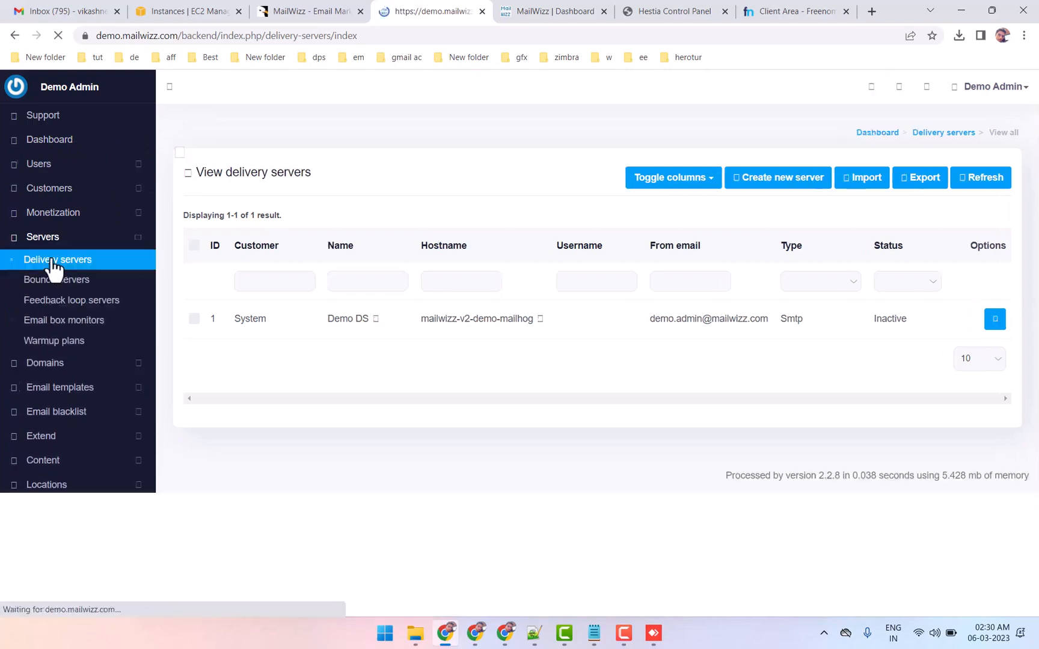
click(771, 186)
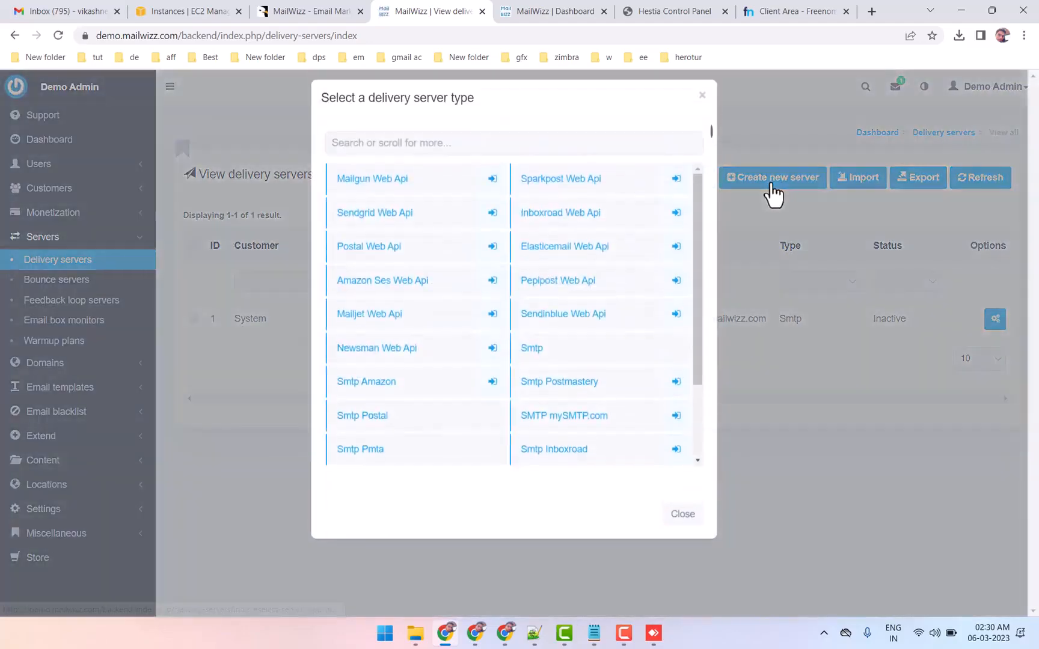
scroll(389, 397, down, 2)
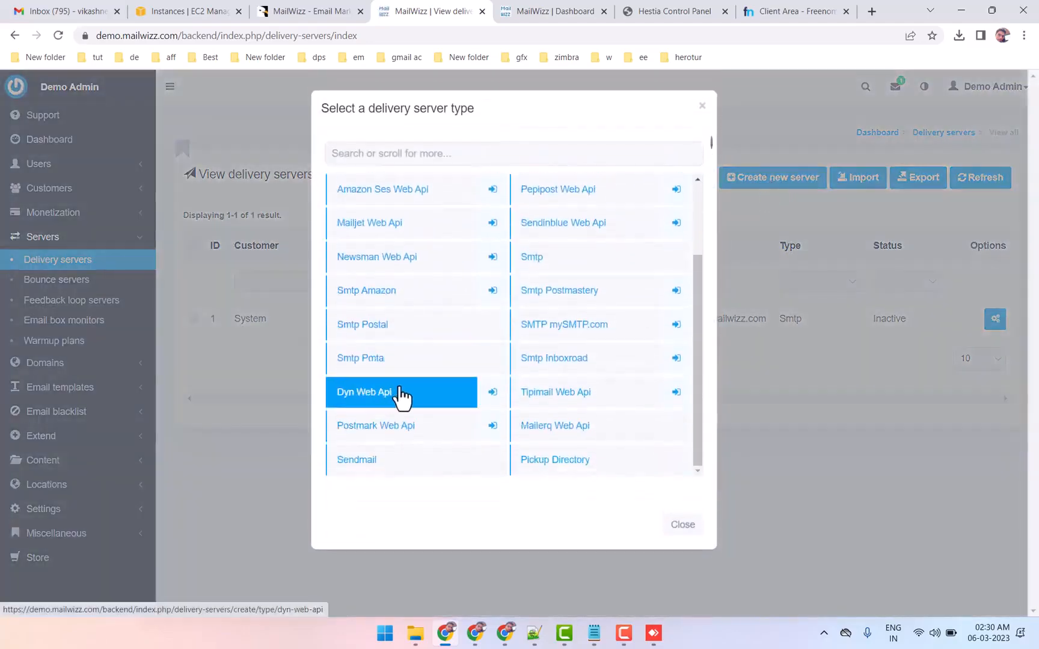
scroll(391, 397, up, 2)
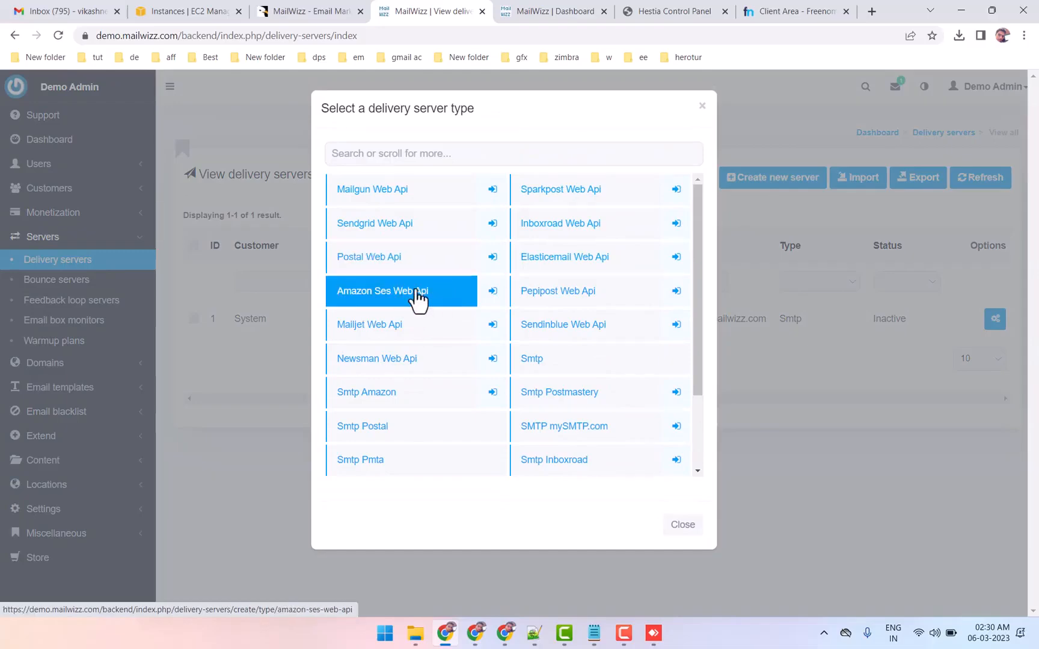
click(701, 106)
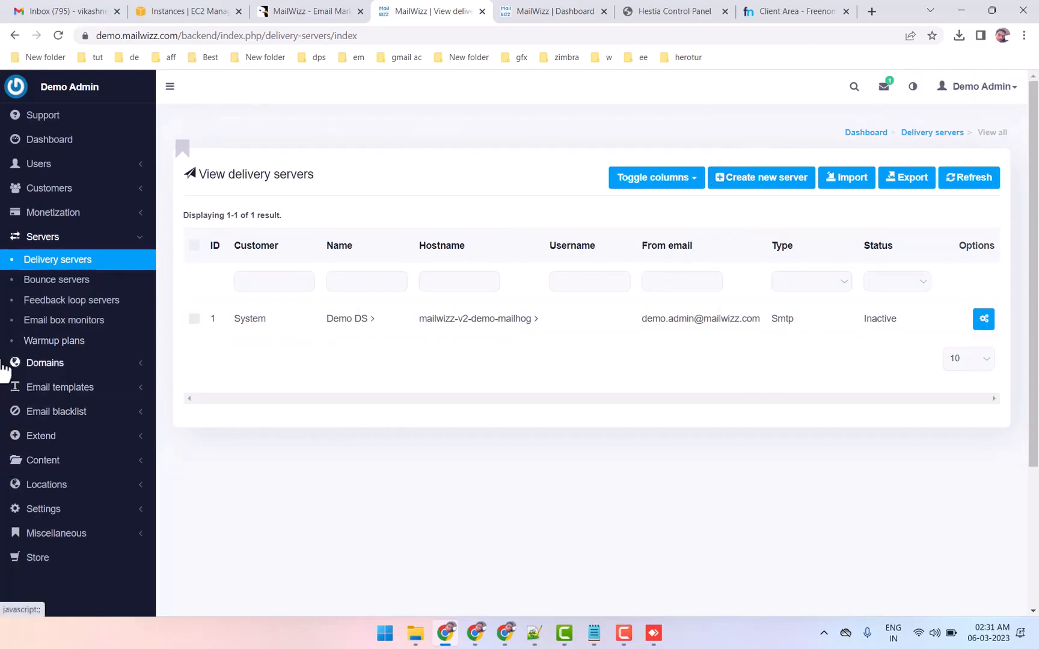
drag(2, 348, 158, 349)
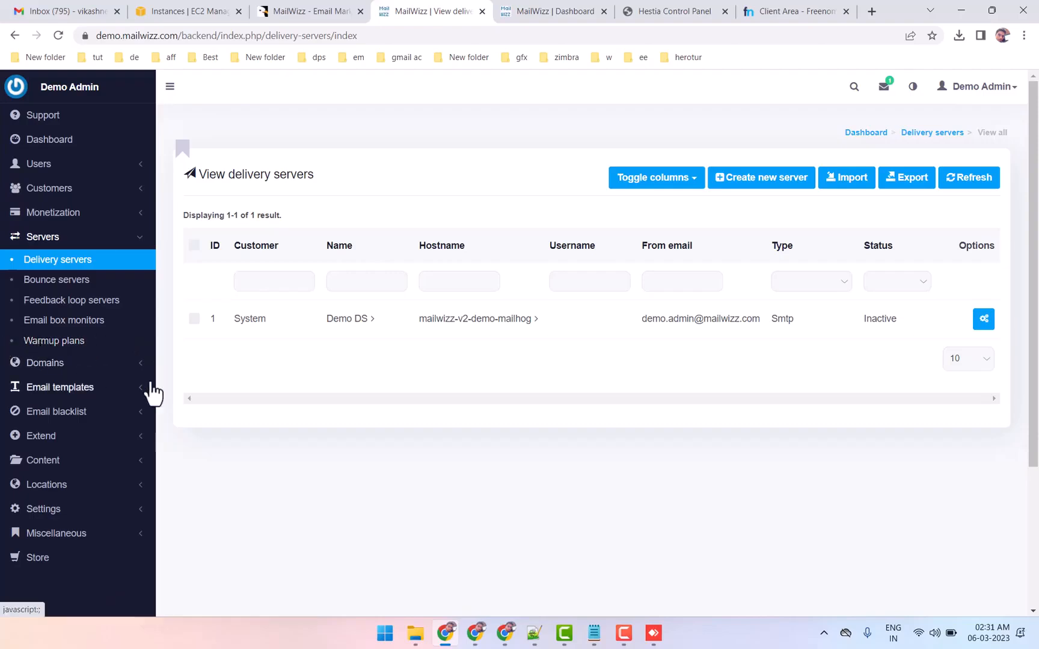
click(535, 10)
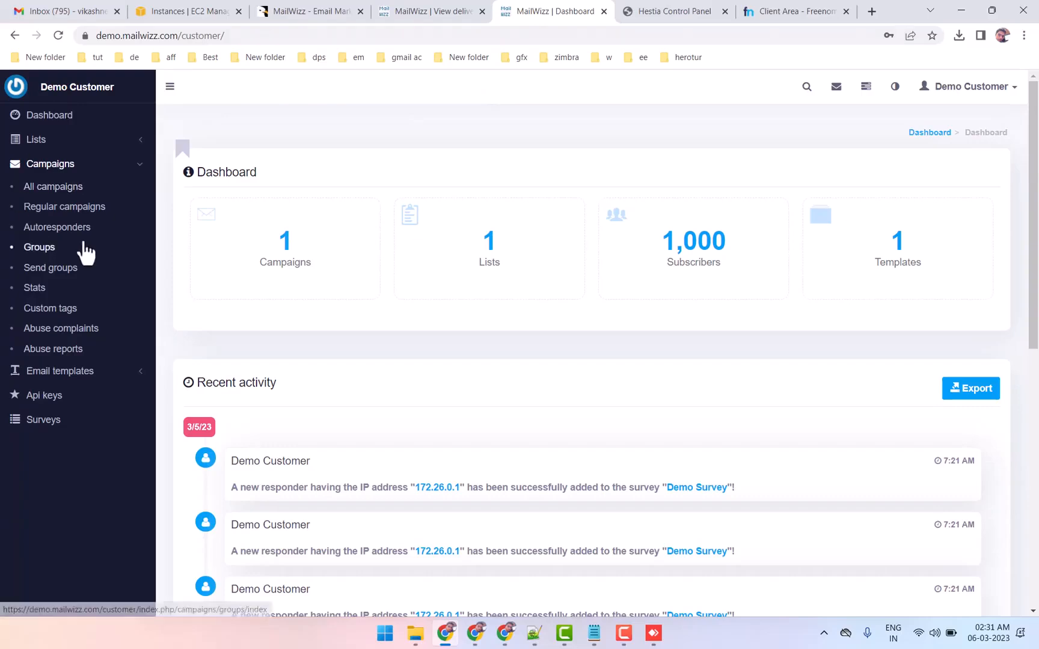
Expand and collapse the Lists and Campaigns sidebar sections on the MailWizz dashboard.
click(112, 166)
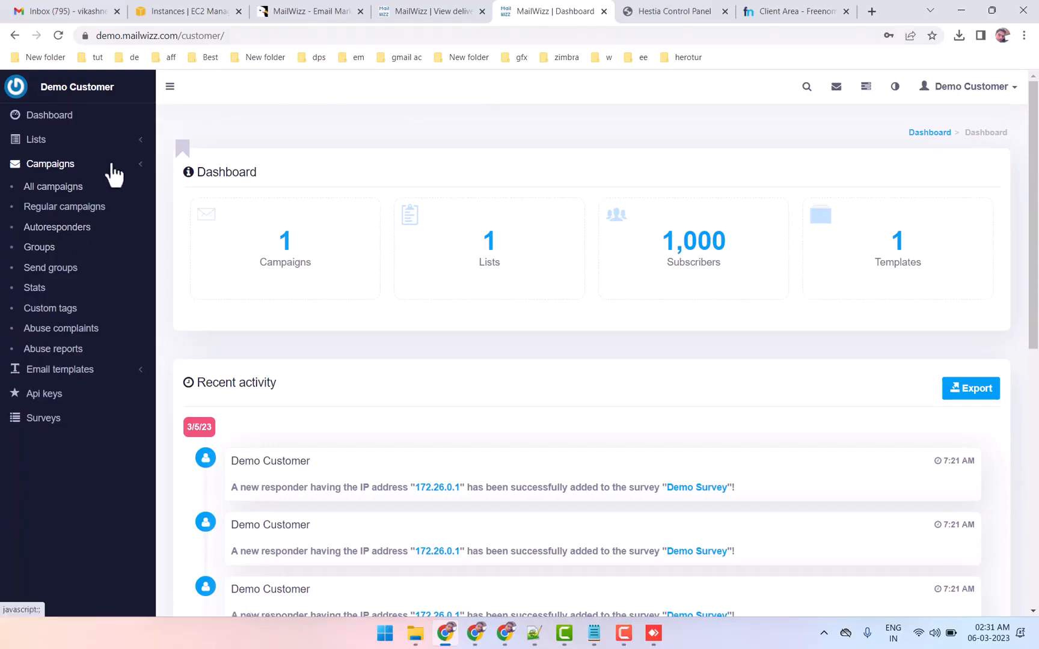
click(55, 148)
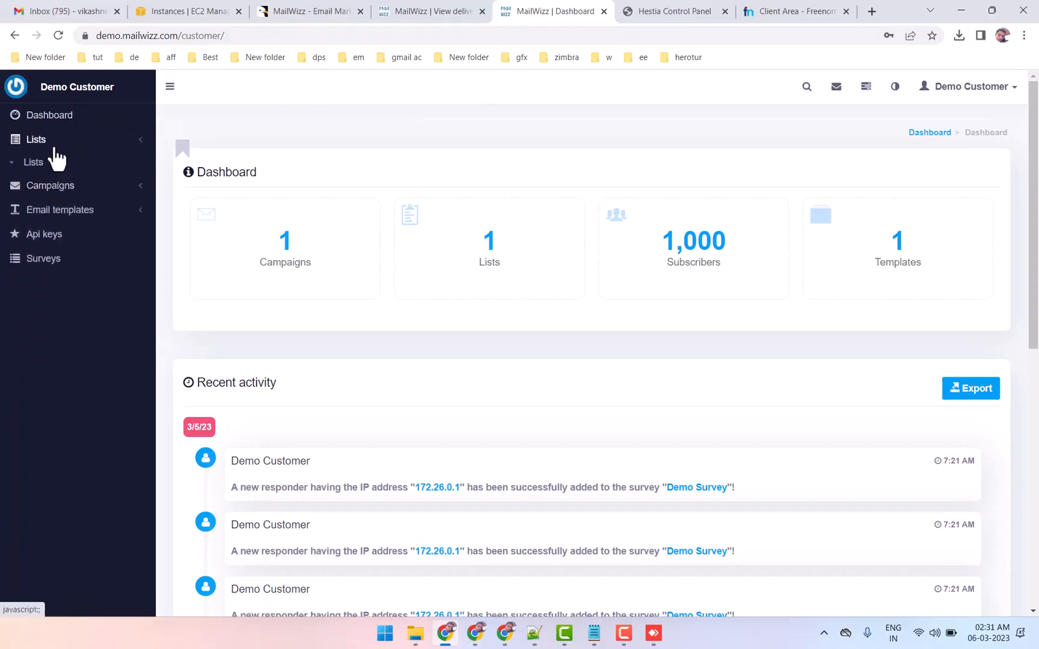
click(54, 148)
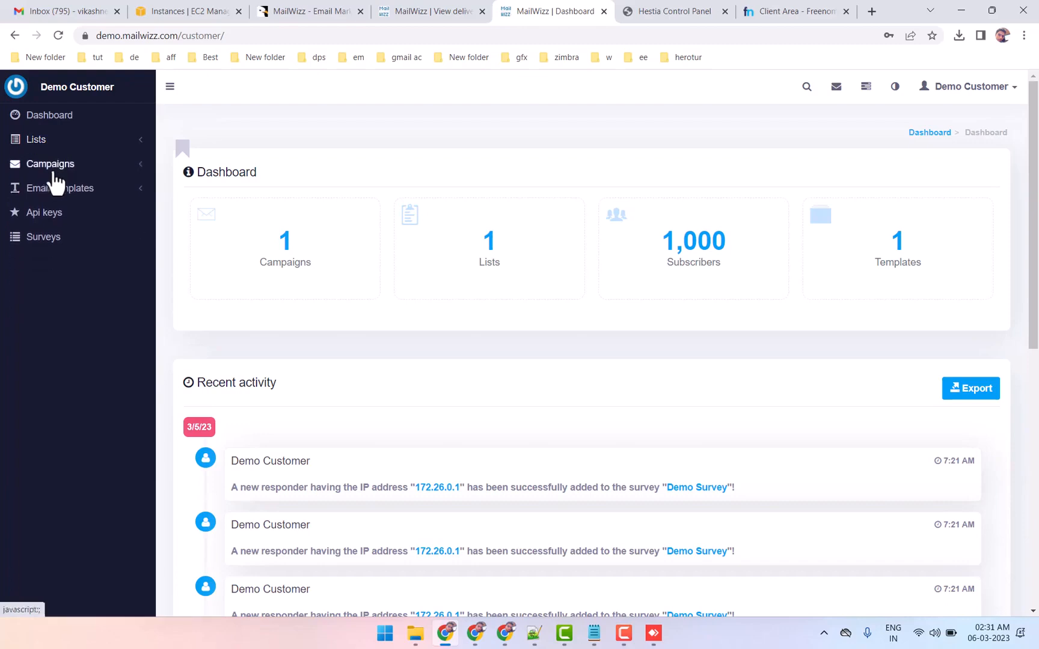
click(54, 172)
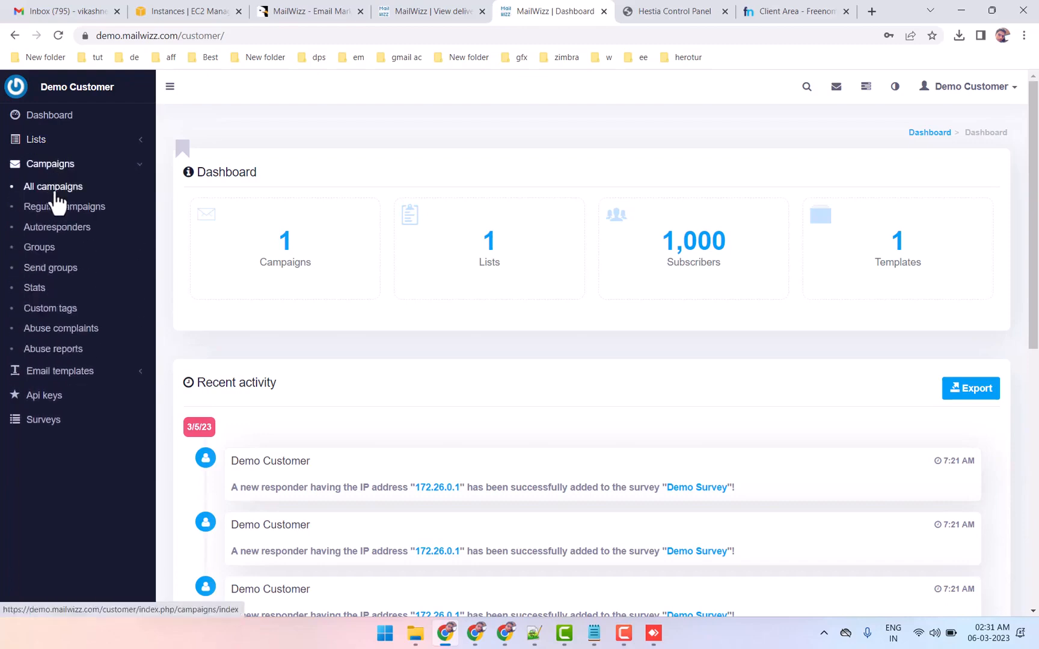
click(57, 170)
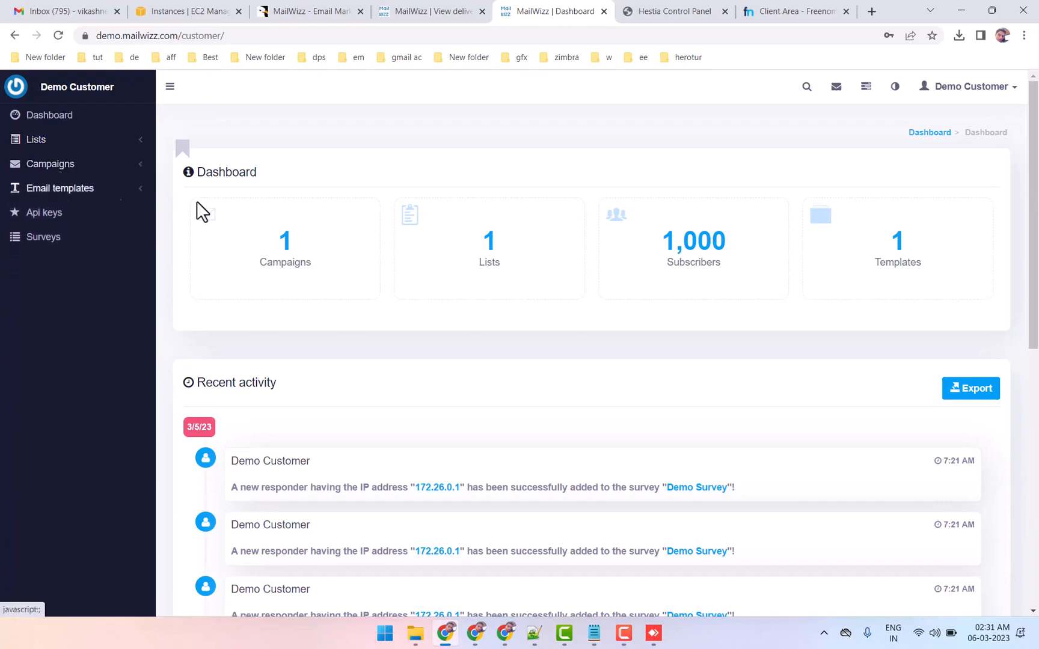
Check the domain name on the Freenom DNS page, then return to the MailWizz dashboard.
click(780, 10)
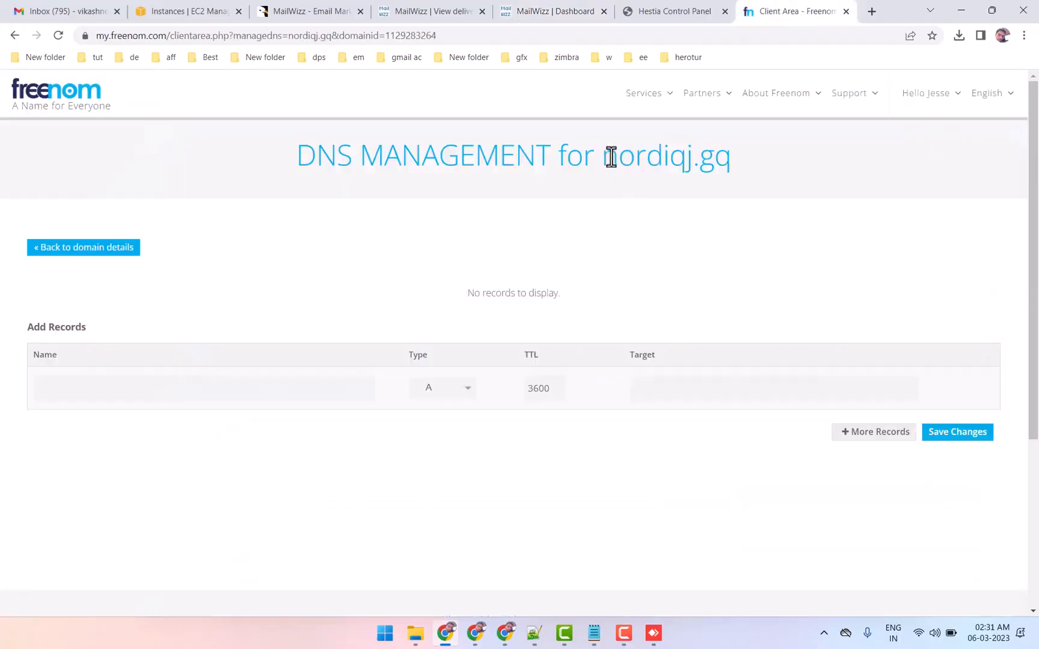
mouse_move(603, 157)
mouse_down()
mouse_move(764, 157)
mouse_move(604, 157)
mouse_up()
click(713, 157)
click(552, 11)
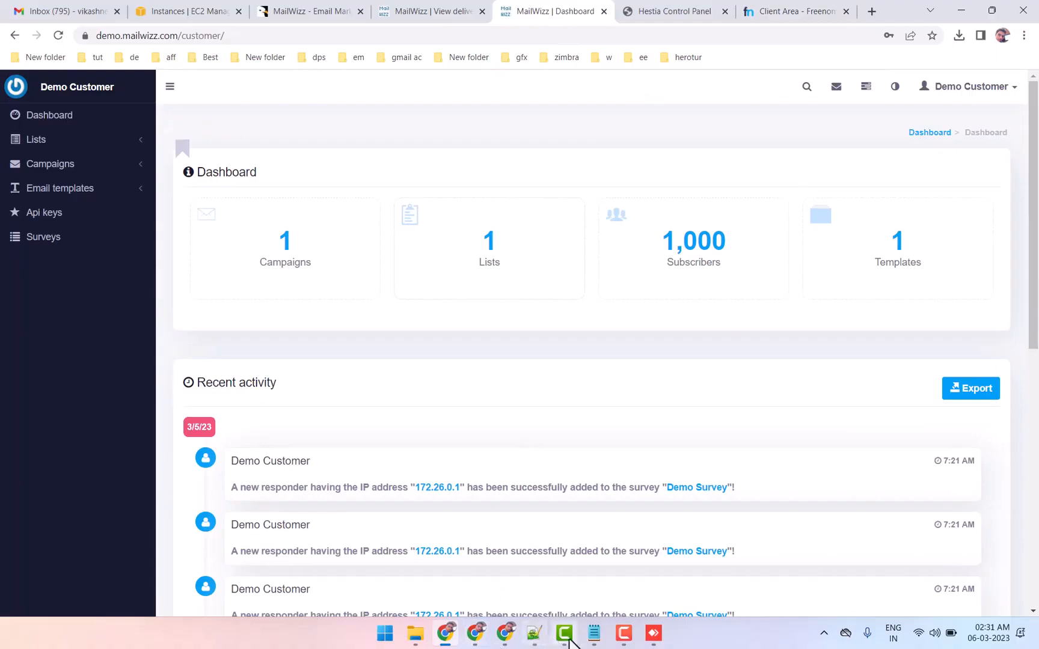
Mark the Install Mailwizz and Create Ubuntu Vps On Aws steps, then switch to EC2 Instances.
click(594, 633)
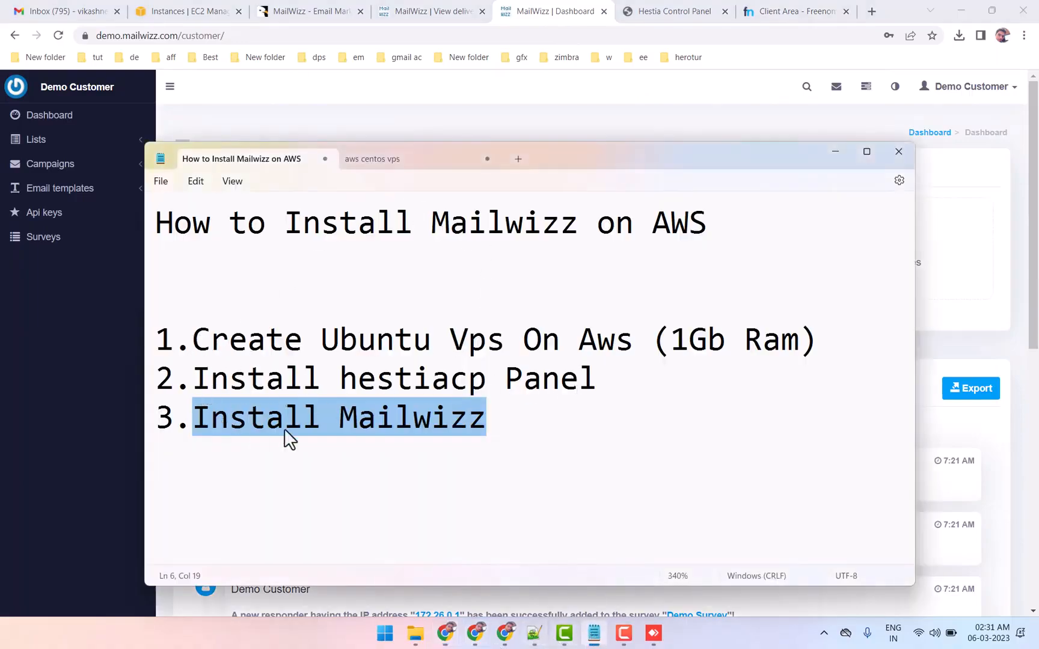
drag(488, 419, 251, 415)
drag(194, 339, 637, 329)
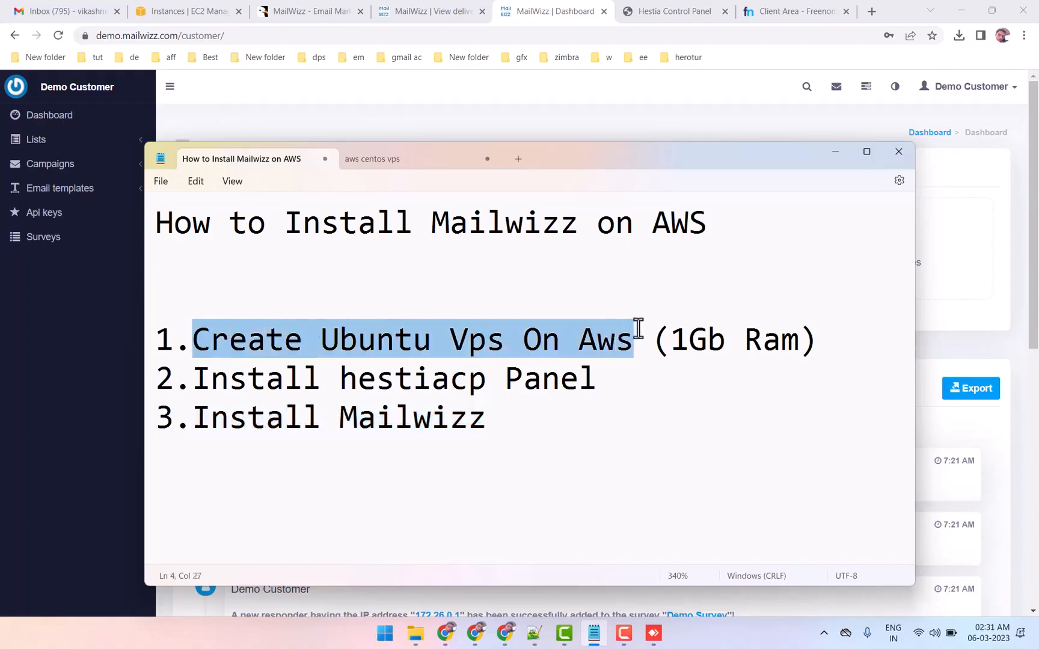
click(190, 11)
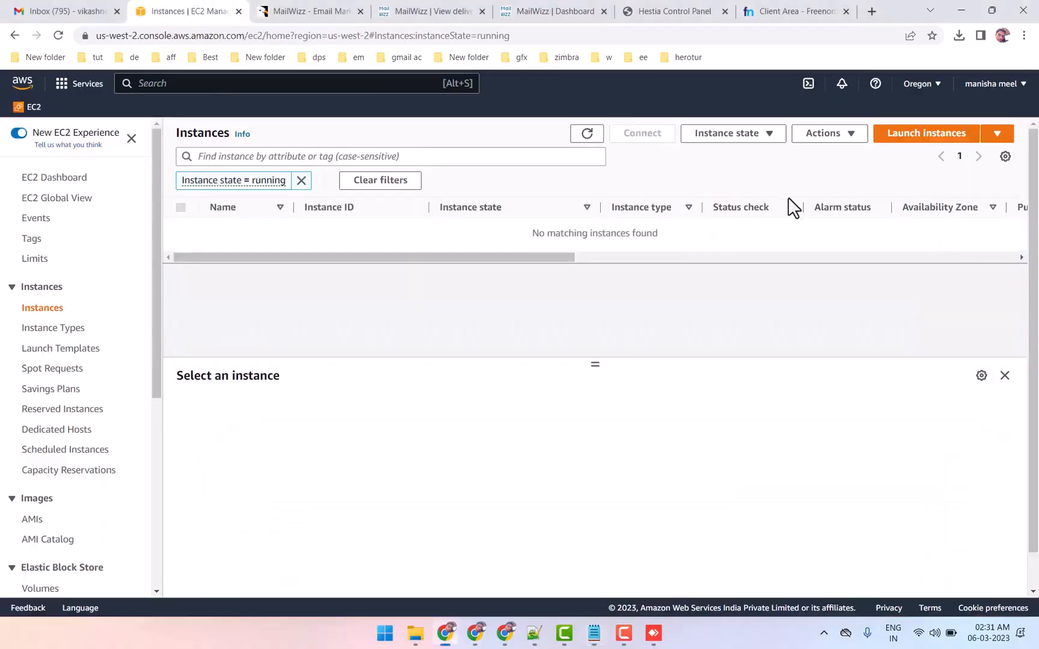
Search 'ec' in the AWS console to reach the EC2 Instances list.
click(912, 149)
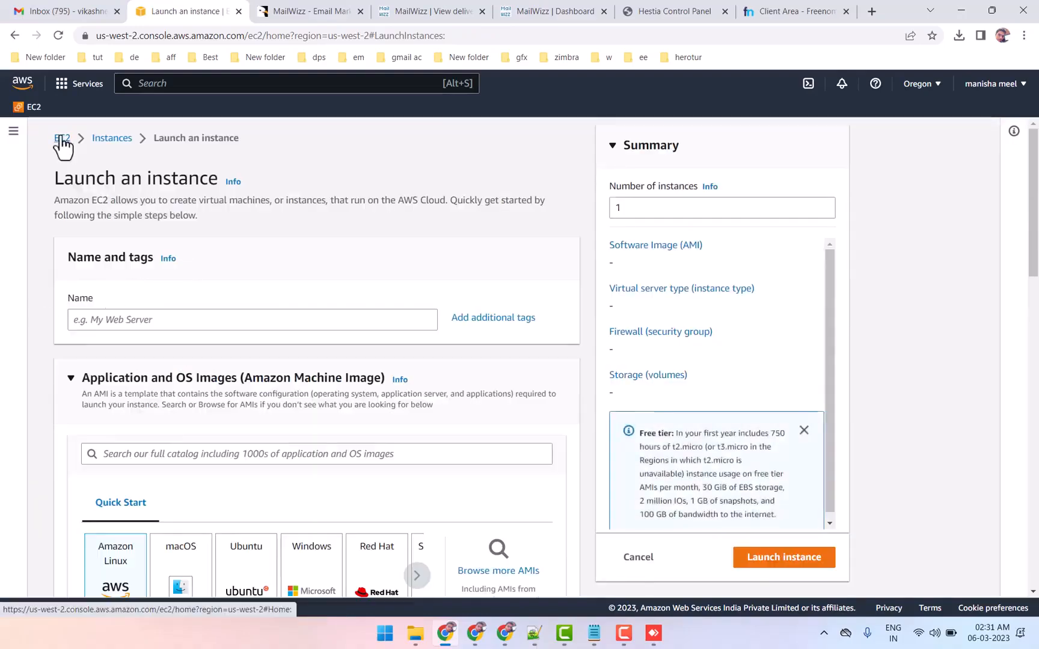
click(64, 140)
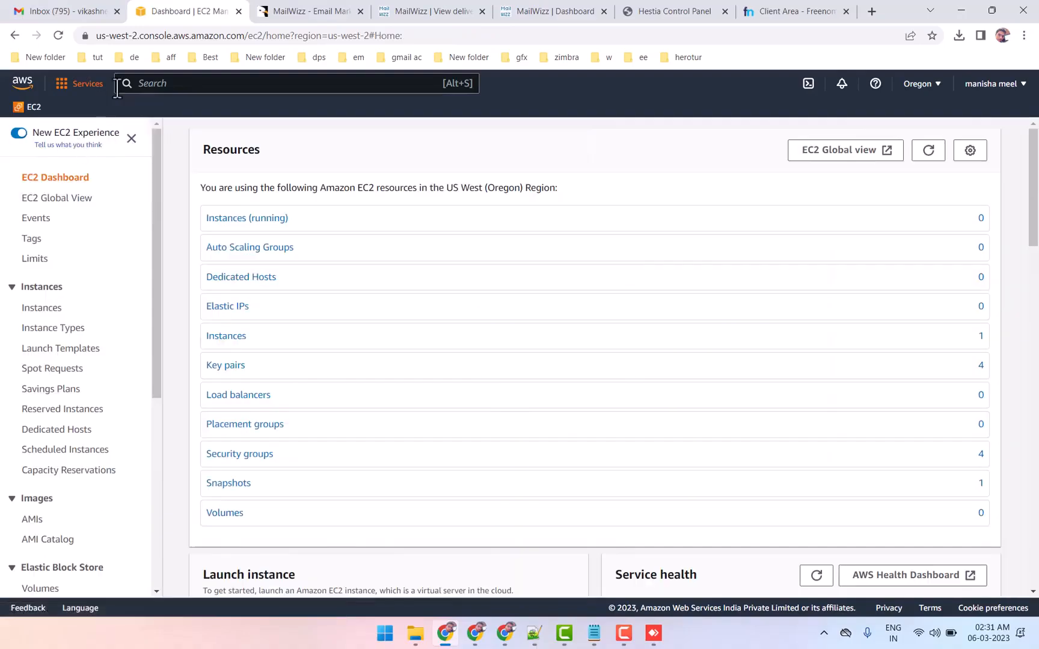
click(166, 83)
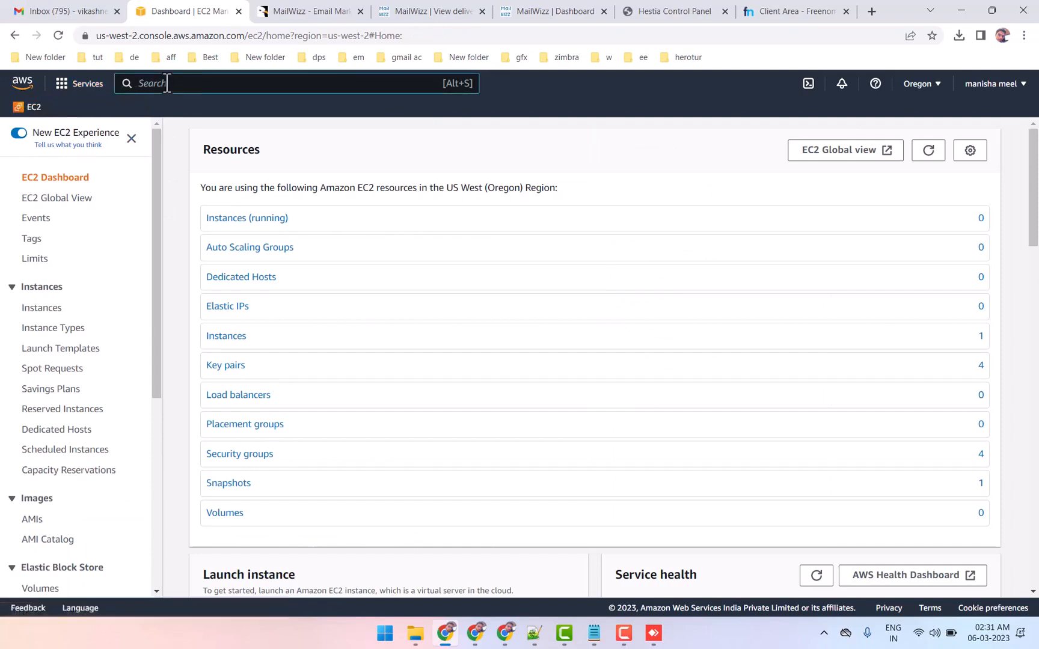
text(ec2)
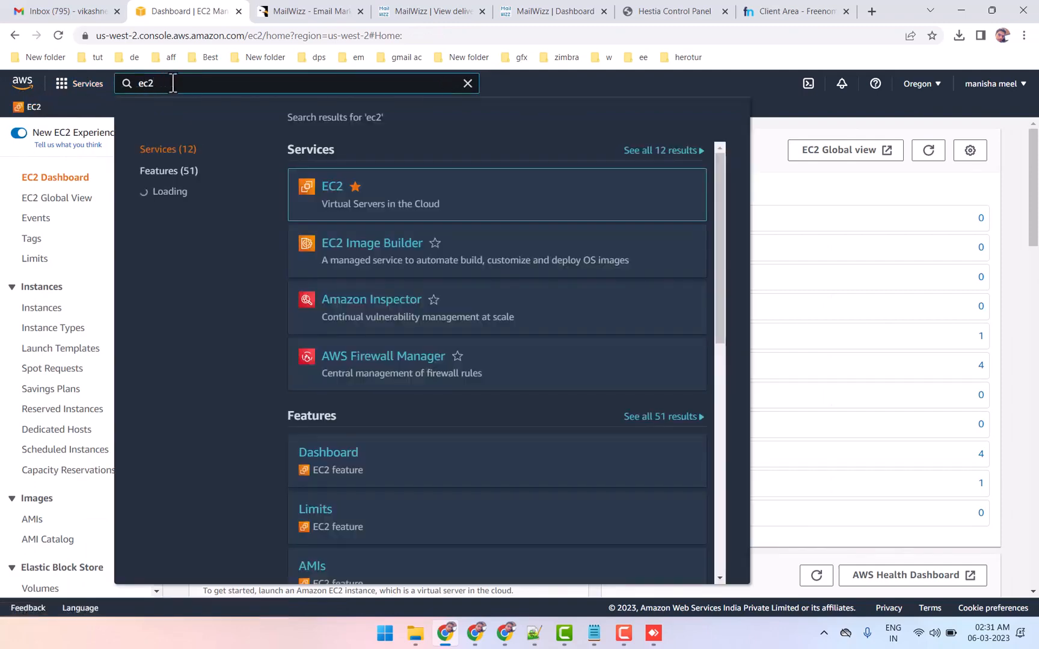
click(1002, 223)
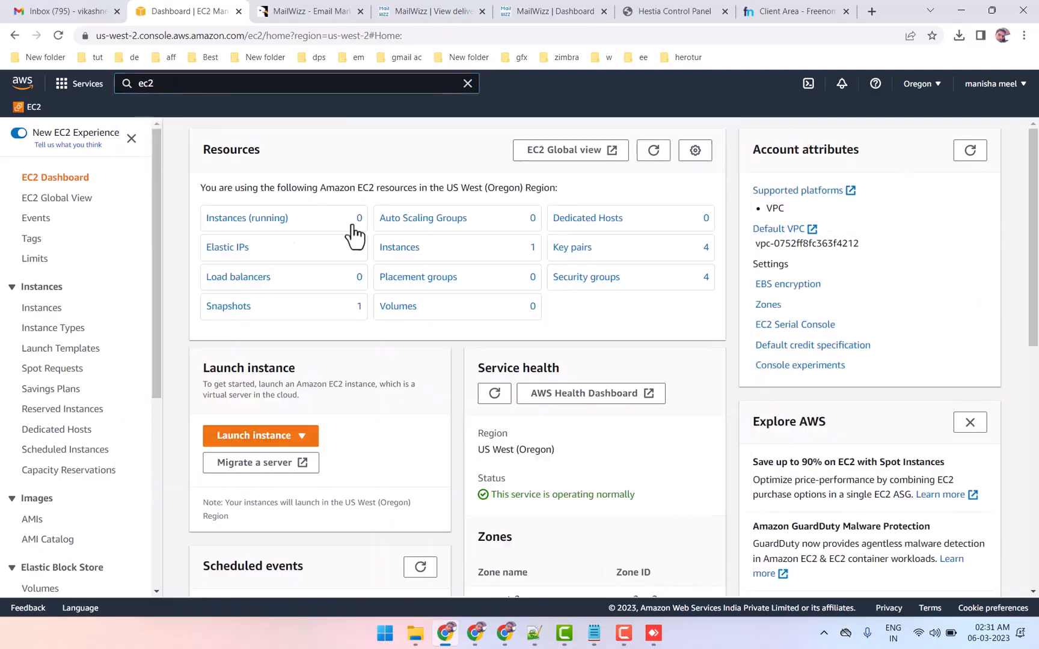
click(42, 309)
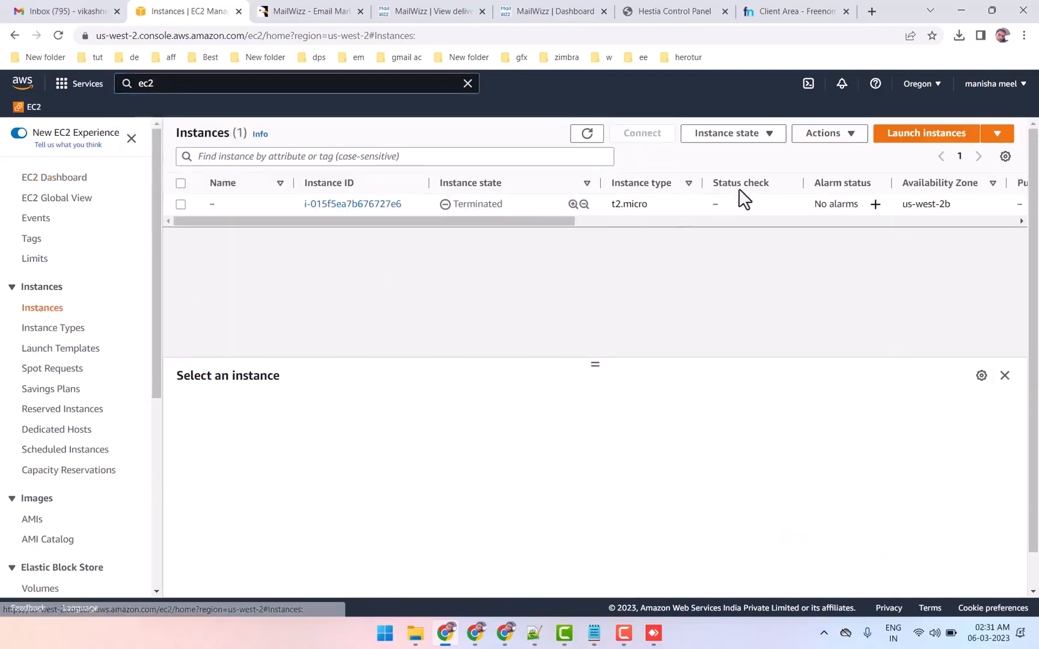
Start a new instance launch with Ubuntu as the image, then switch to the Hestia site.
click(911, 138)
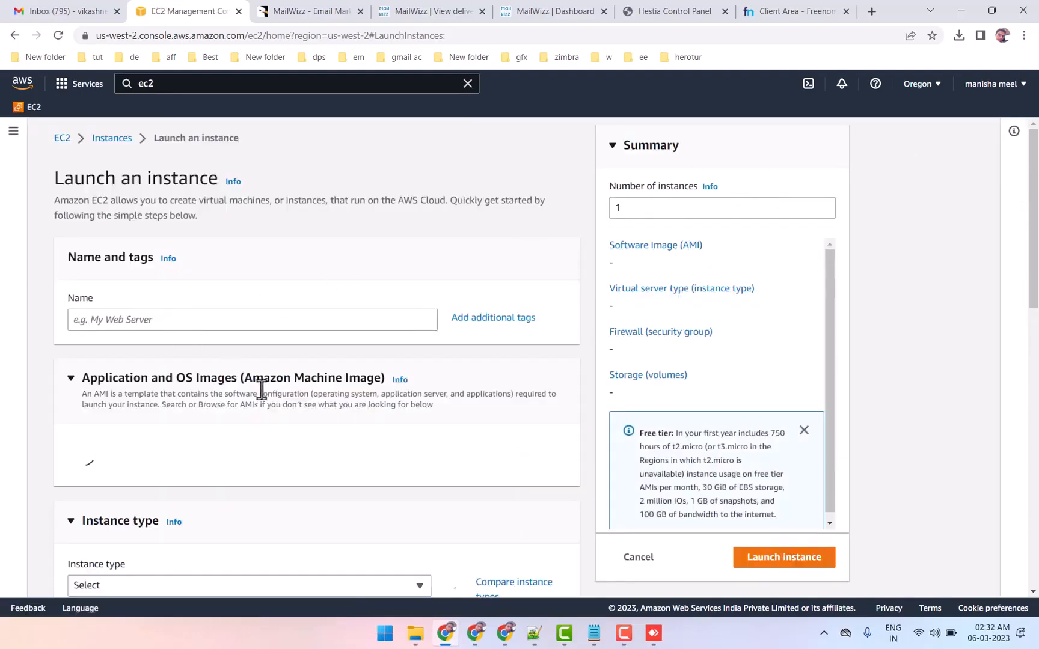
scroll(369, 361, down, 2)
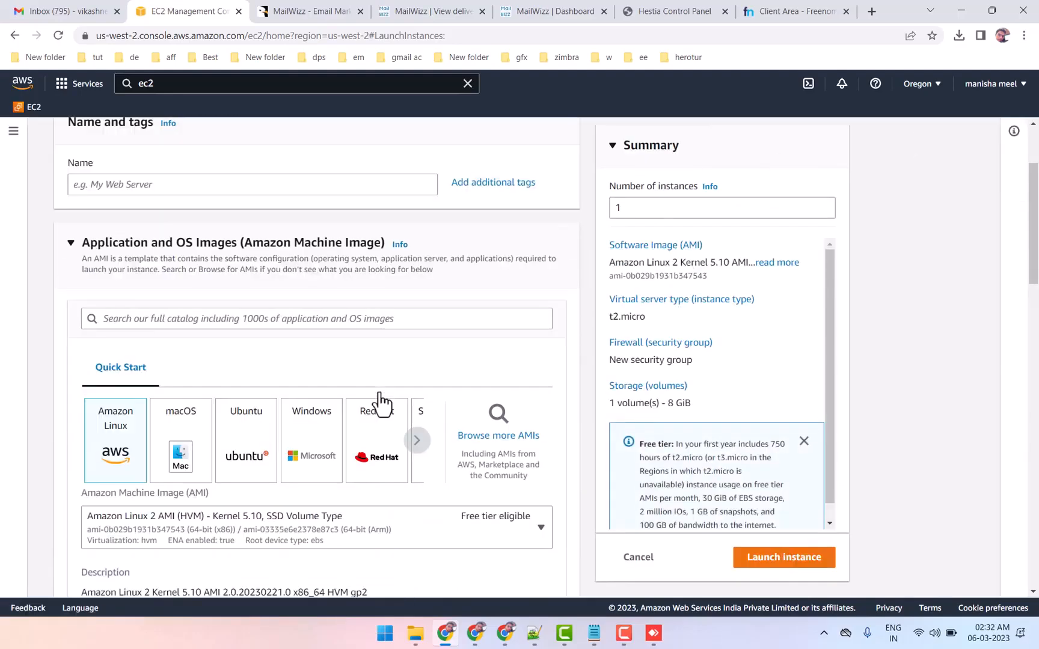
click(243, 458)
click(700, 11)
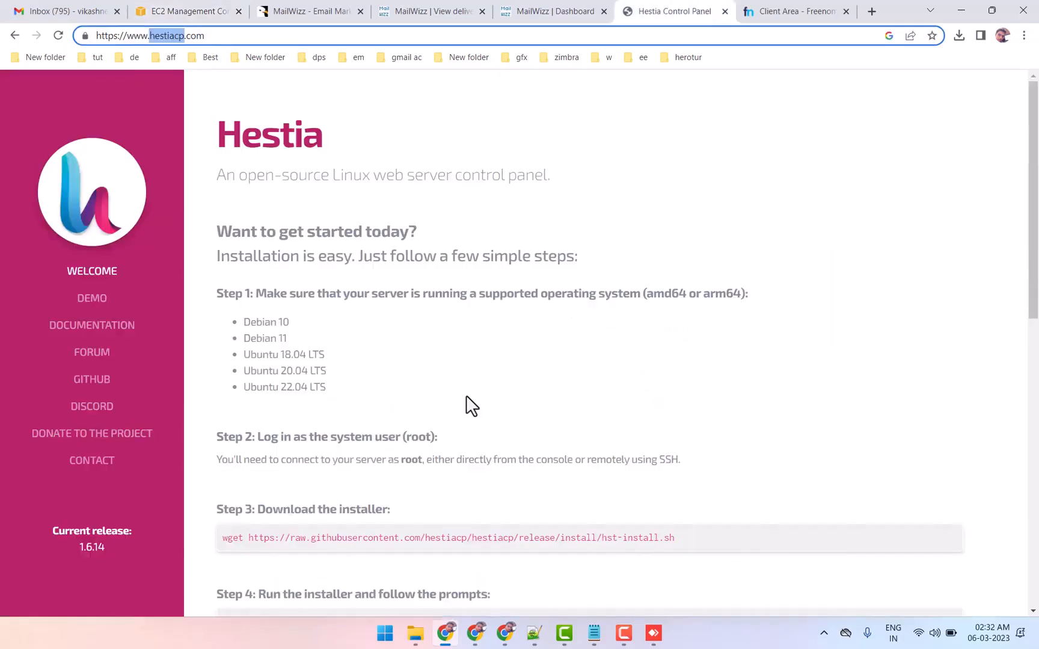
click(593, 633)
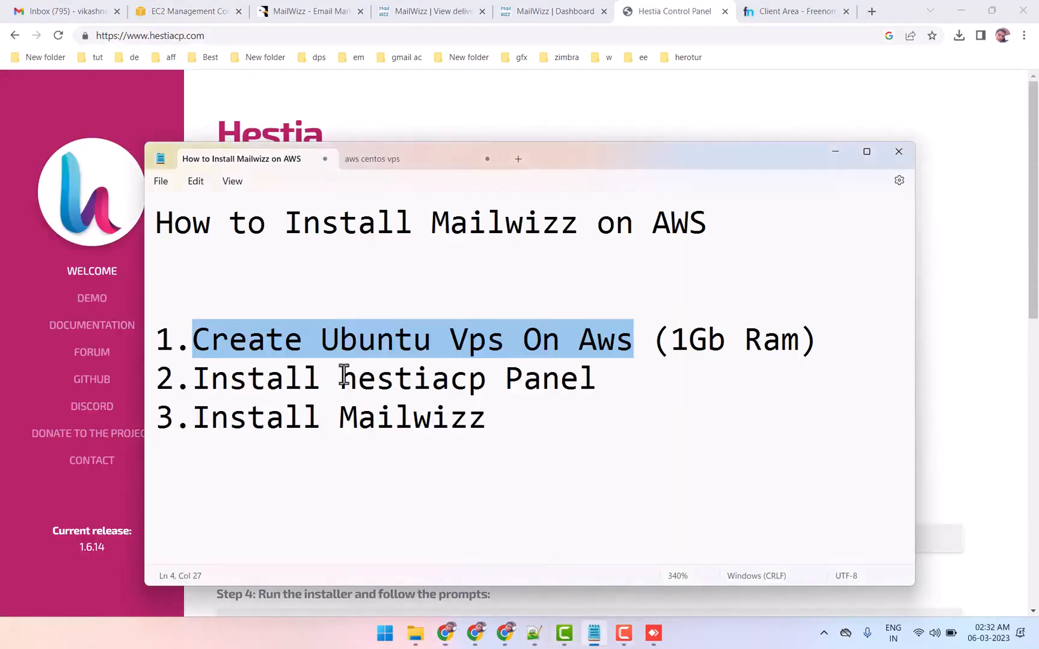
drag(201, 378, 562, 379)
click(965, 388)
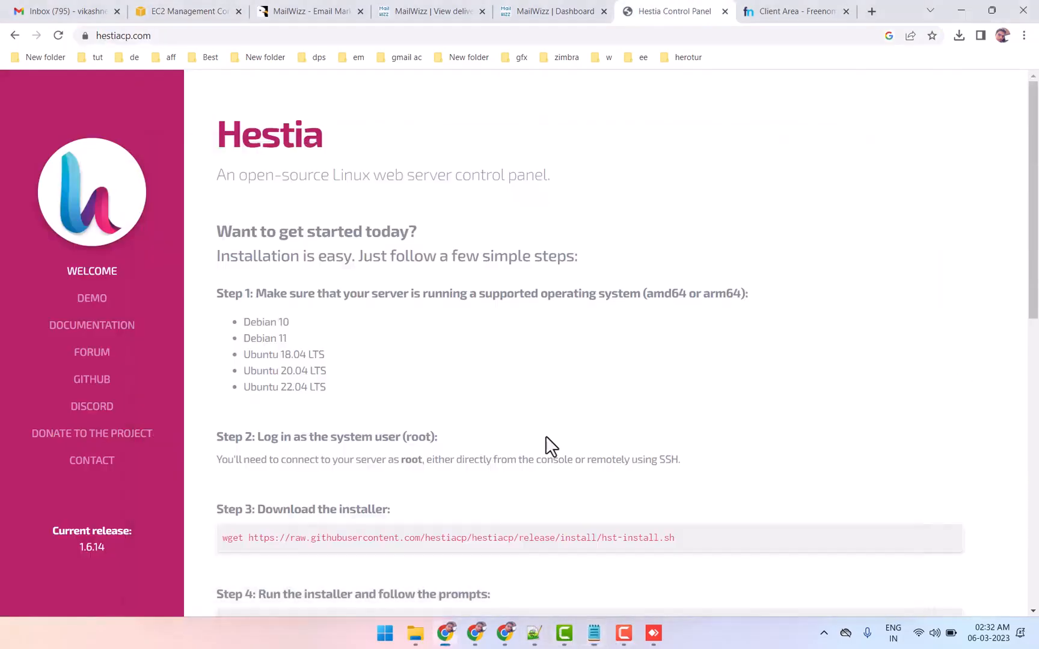
drag(277, 333, 342, 390)
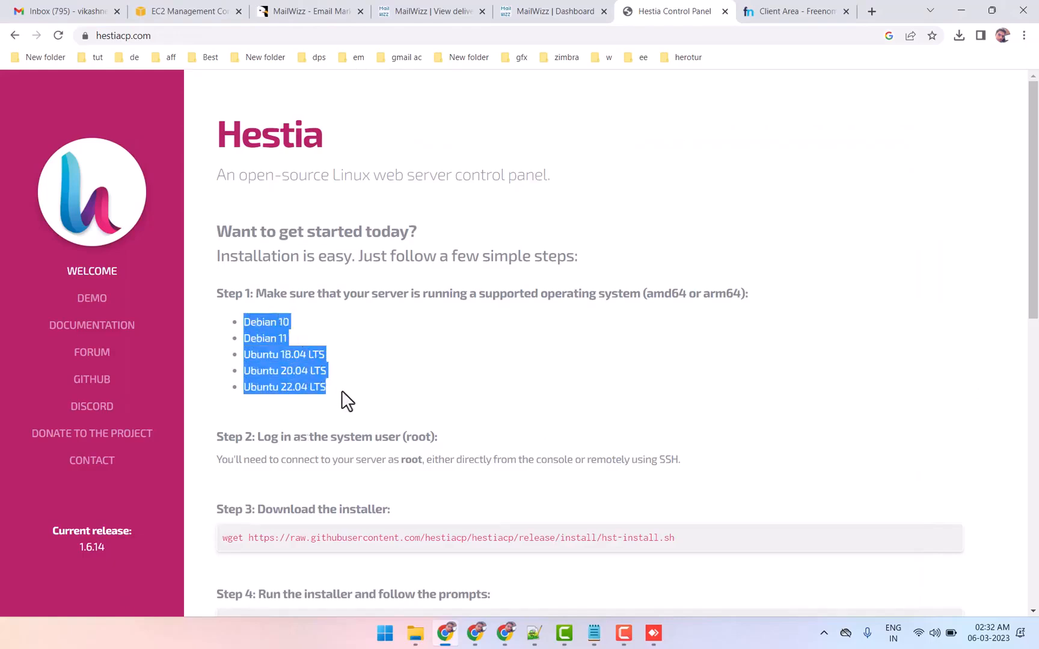
click(342, 390)
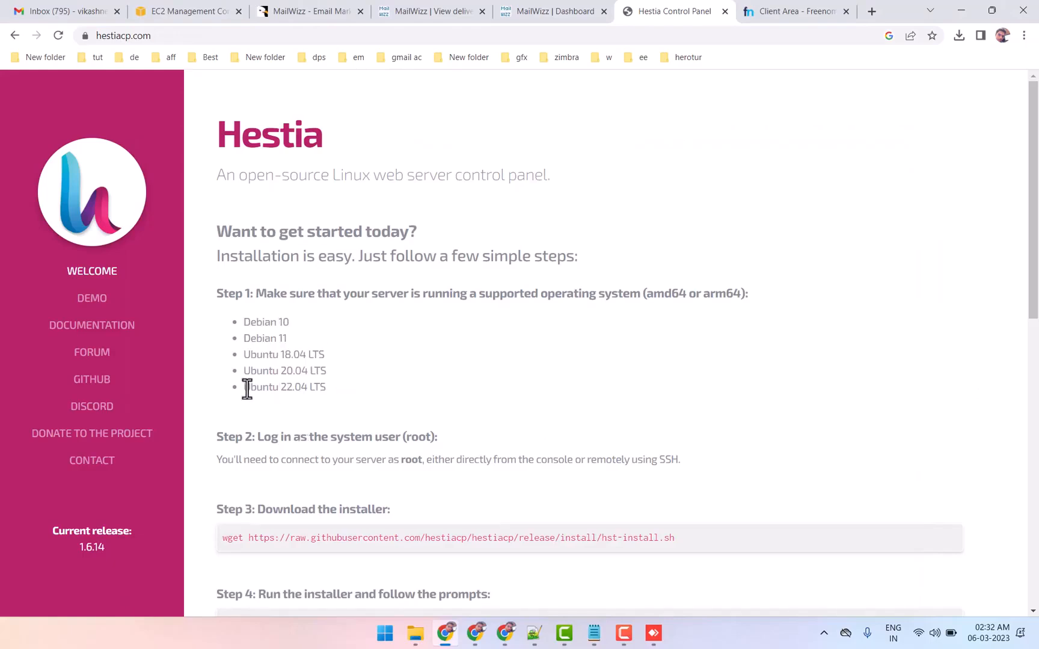
drag(244, 387, 297, 388)
click(246, 388)
Review the Ubuntu Server 22.04 image and Key pair field, opening and closing the key pair dropdown.
click(189, 10)
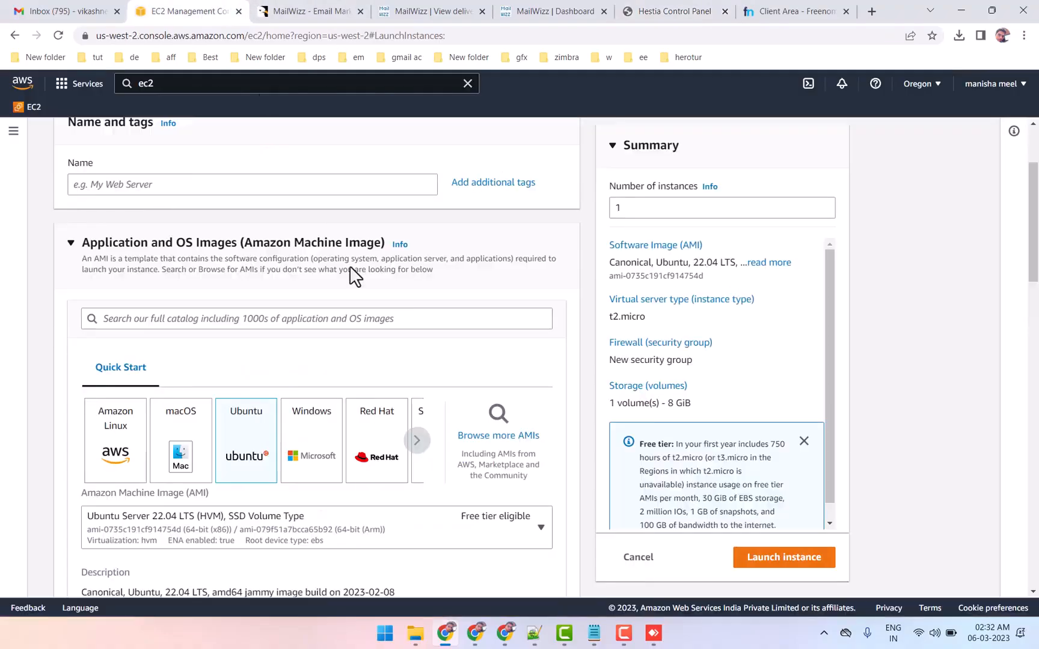
scroll(275, 427, down, 1)
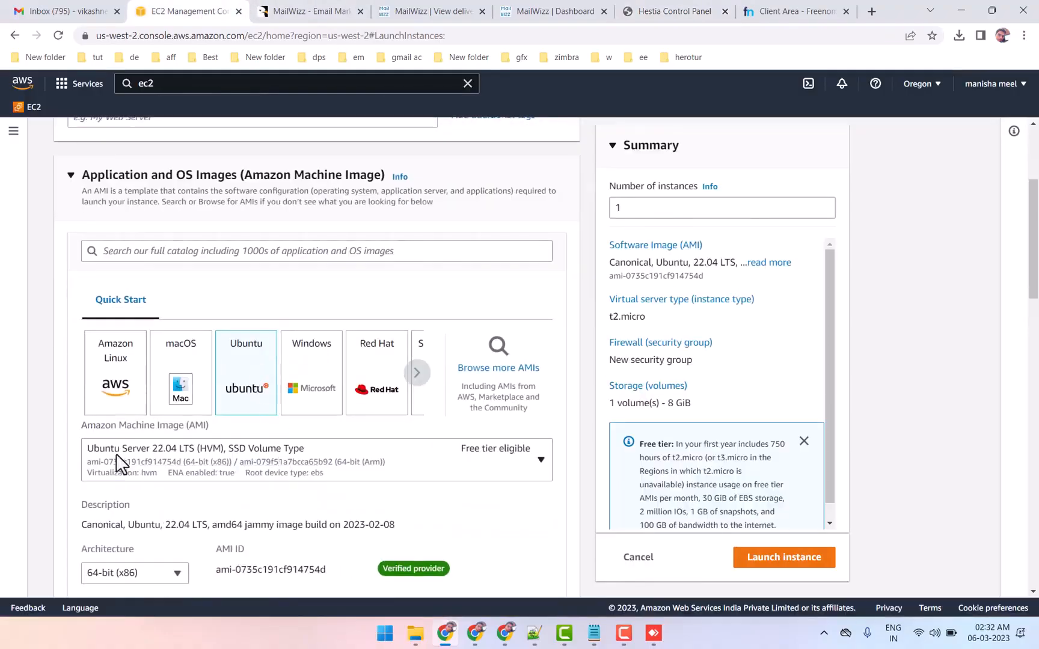
mouse_move(74, 447)
mouse_down()
mouse_move(167, 448)
mouse_move(81, 450)
mouse_up()
scroll(69, 445, down, 3)
scroll(76, 448, down, 4)
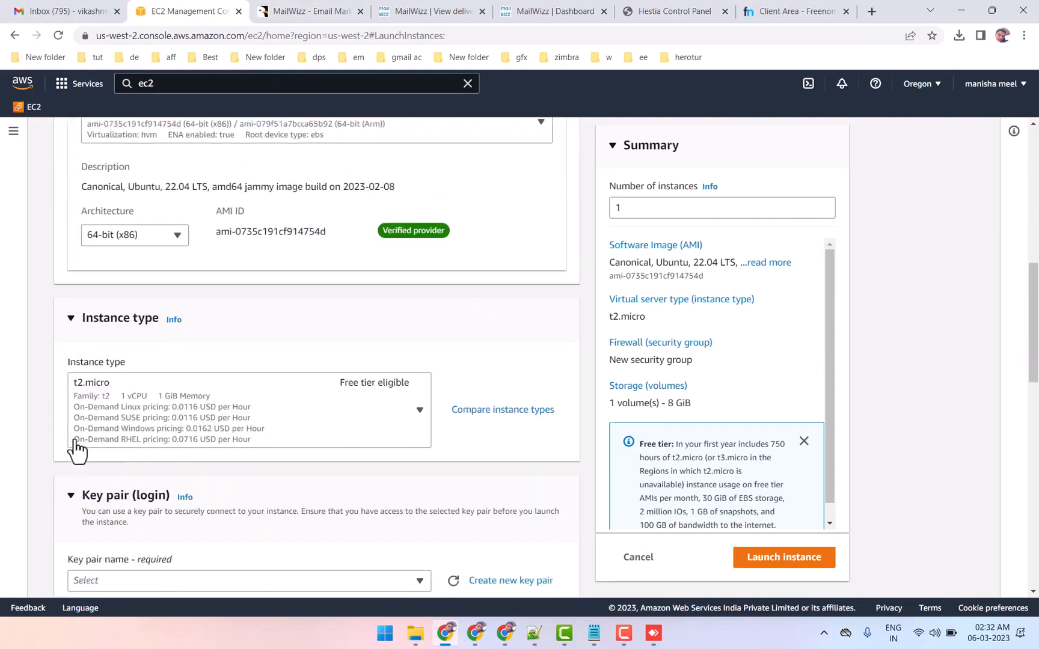
drag(66, 427, 232, 428)
click(232, 417)
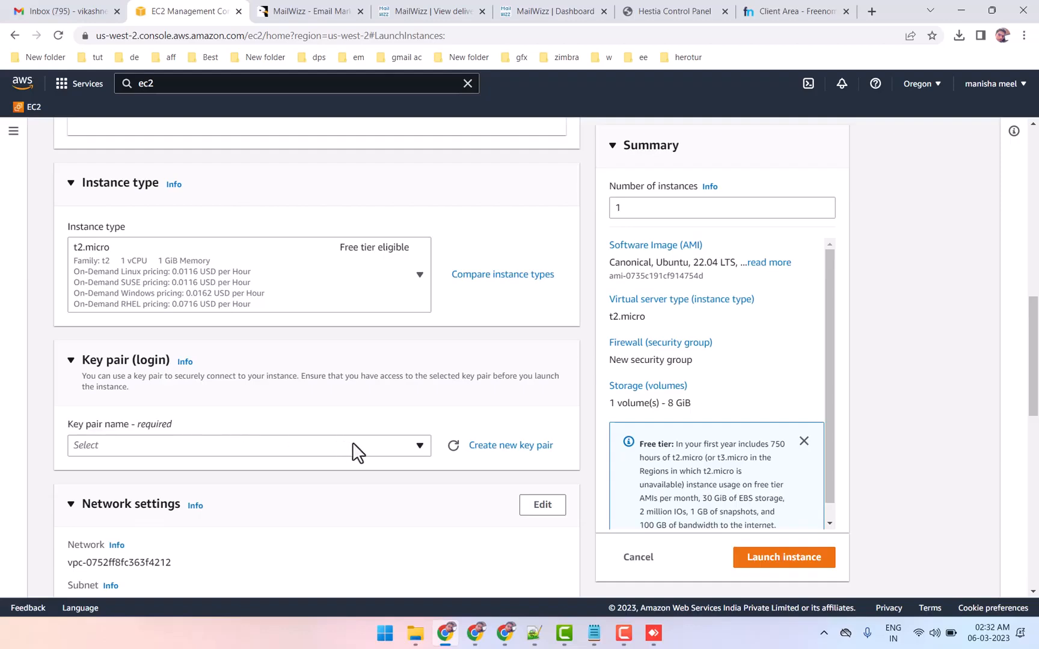
click(399, 456)
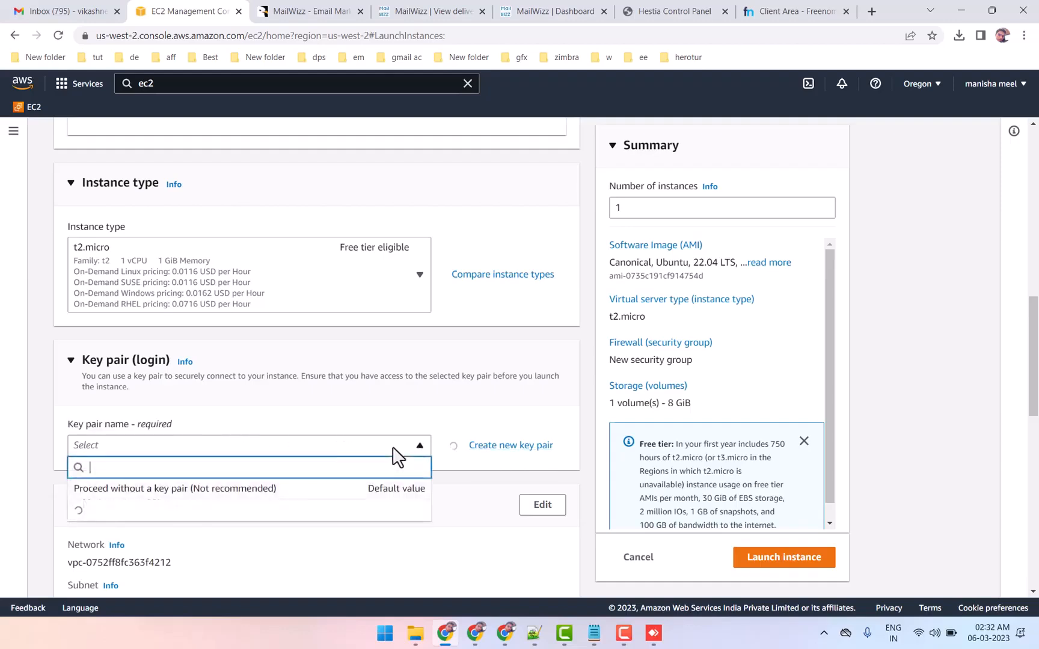
click(415, 446)
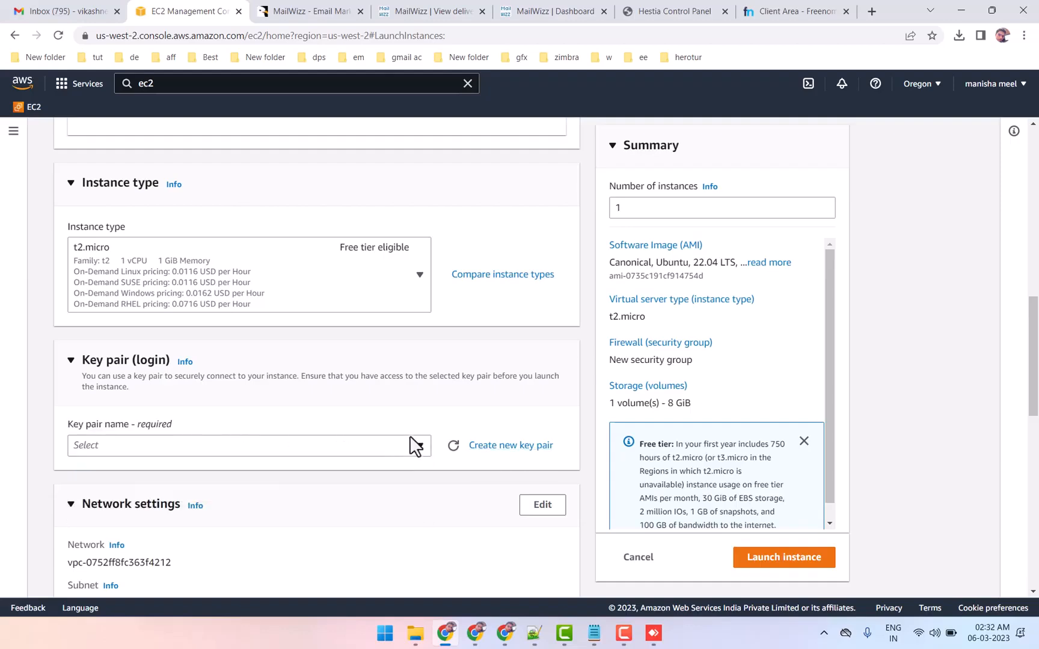
Create and download an RSA key pair named 'youtube' in .ppk format.
click(504, 446)
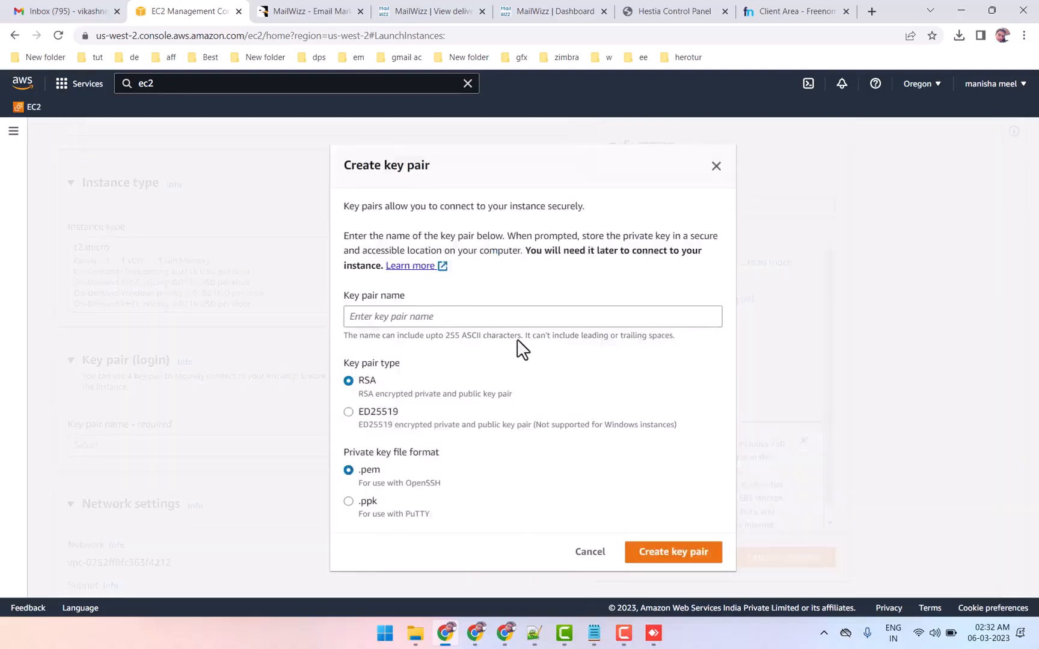
click(429, 315)
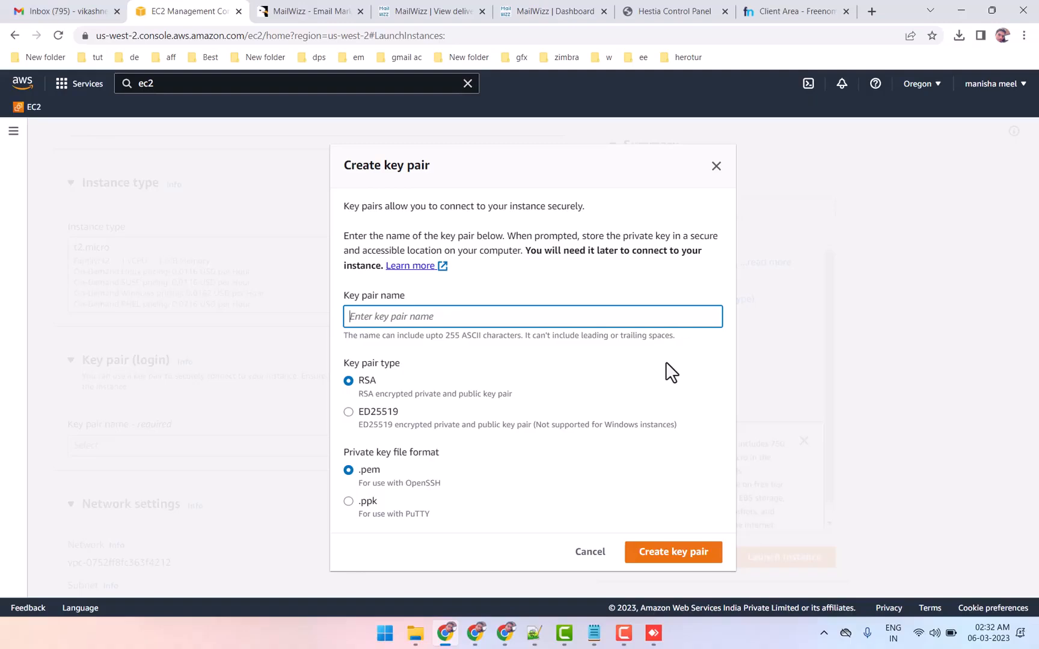
text(youtube)
click(347, 502)
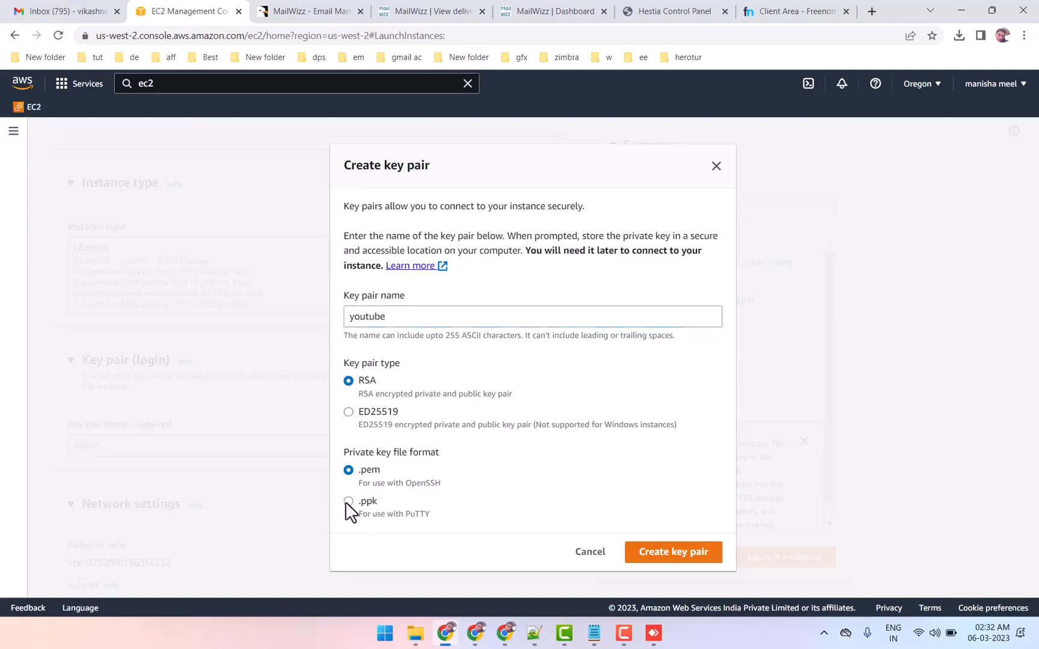
click(646, 559)
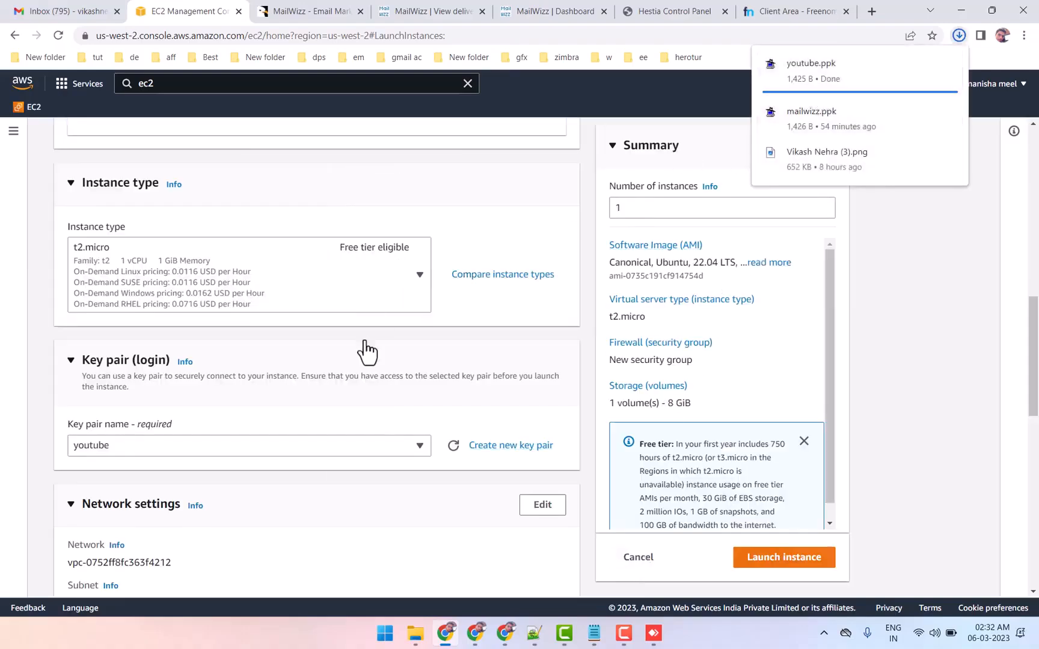
Allow HTTPS and HTTP traffic from the internet, then launch the Ubuntu instance.
scroll(368, 344, down, 7)
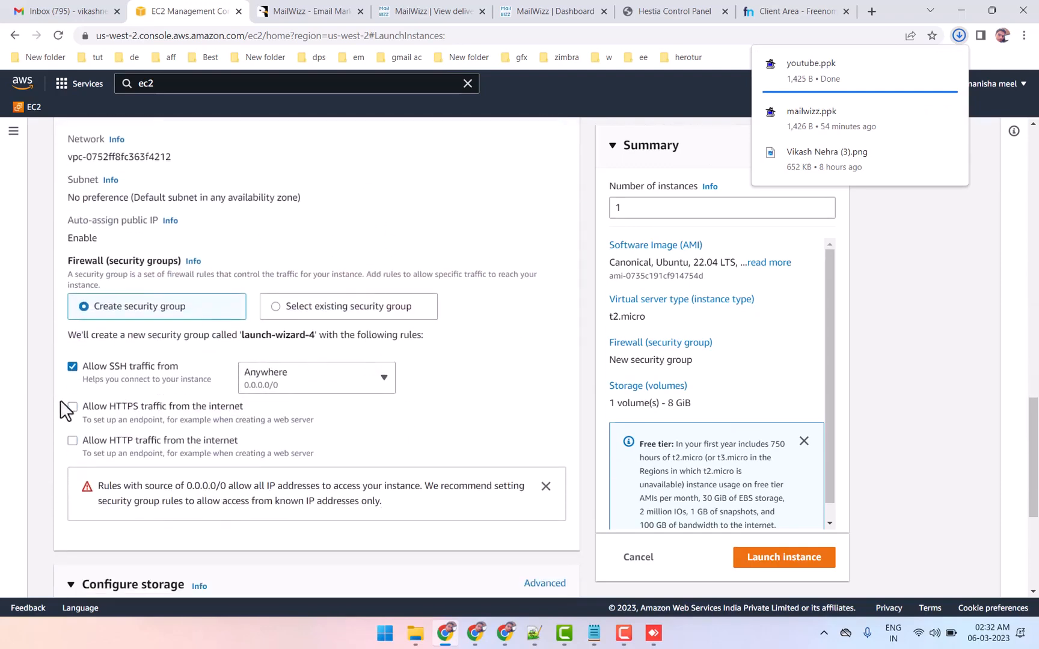
click(72, 407)
click(73, 443)
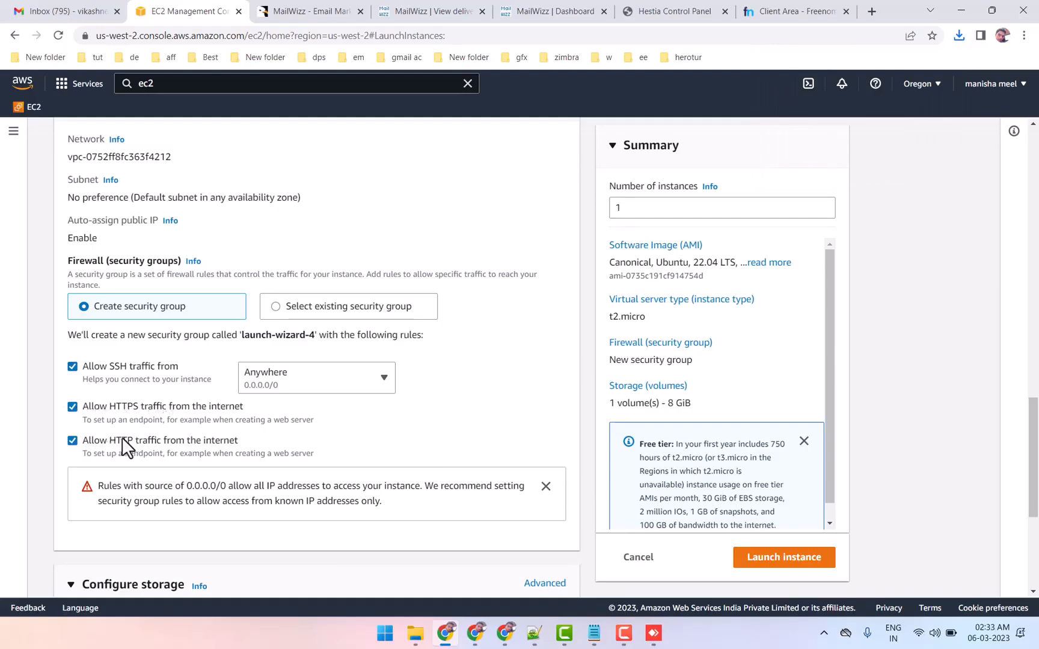
scroll(130, 437, down, 3)
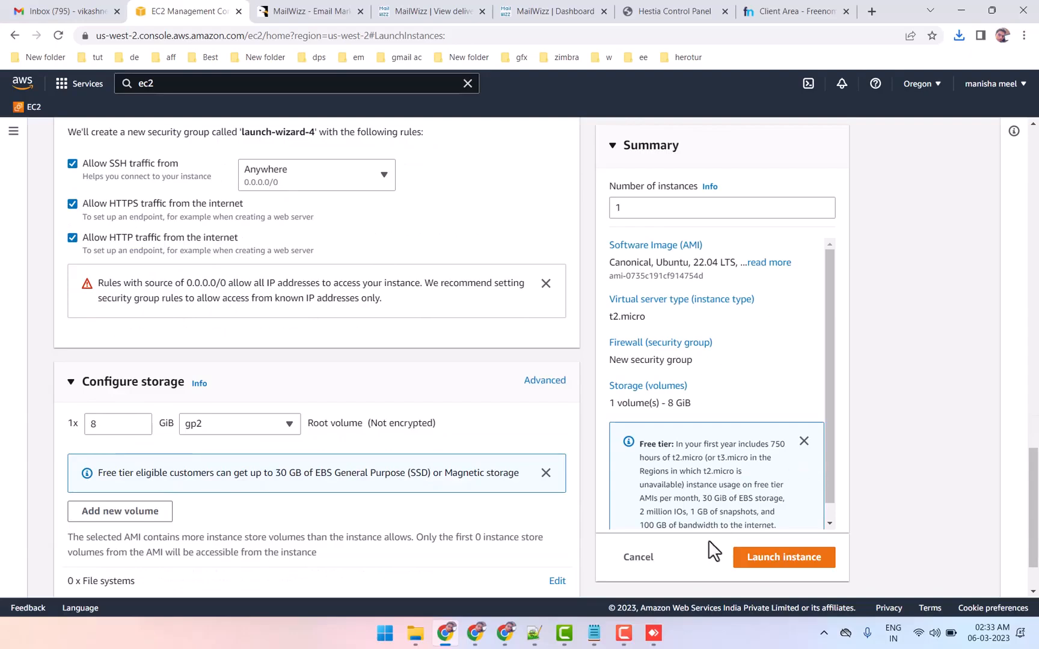
click(784, 557)
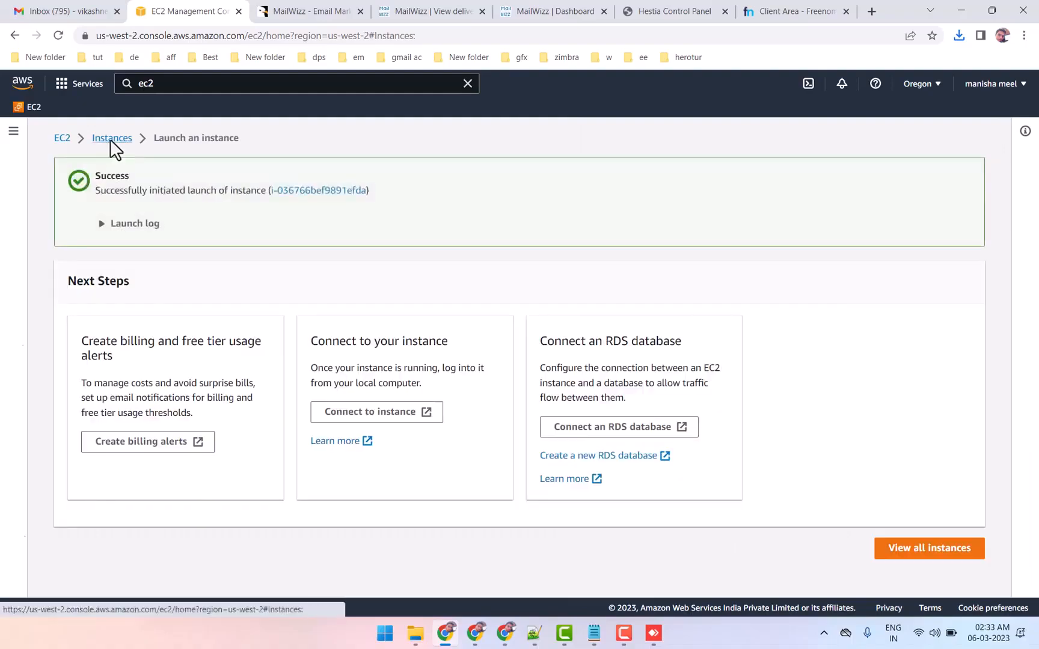
Refresh the instances list until the new instance is running, then select it.
click(111, 139)
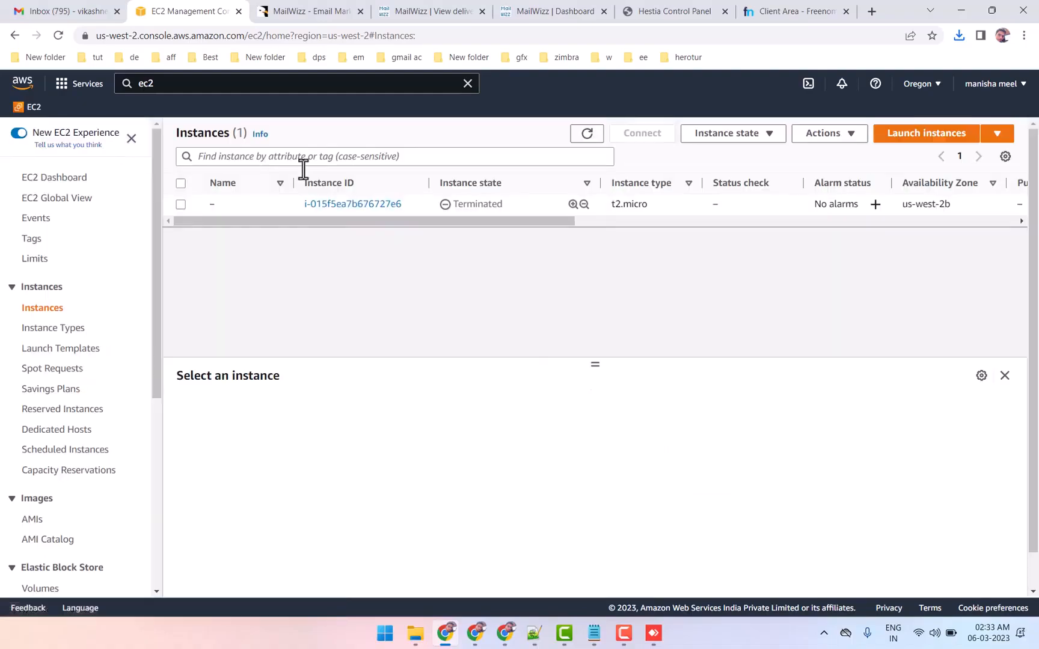
click(578, 137)
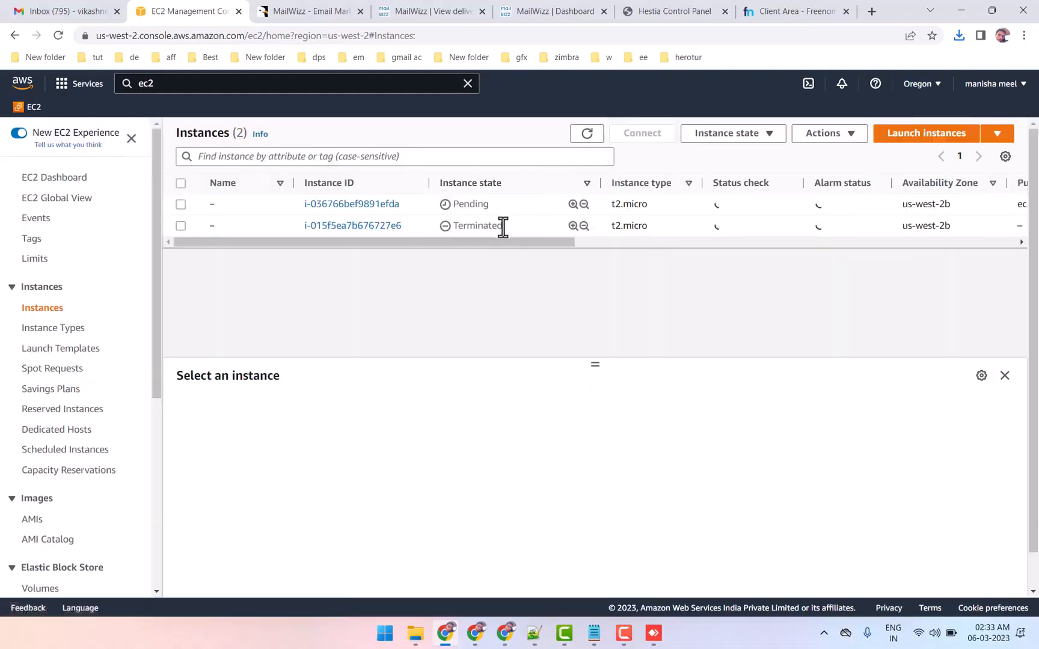
click(510, 205)
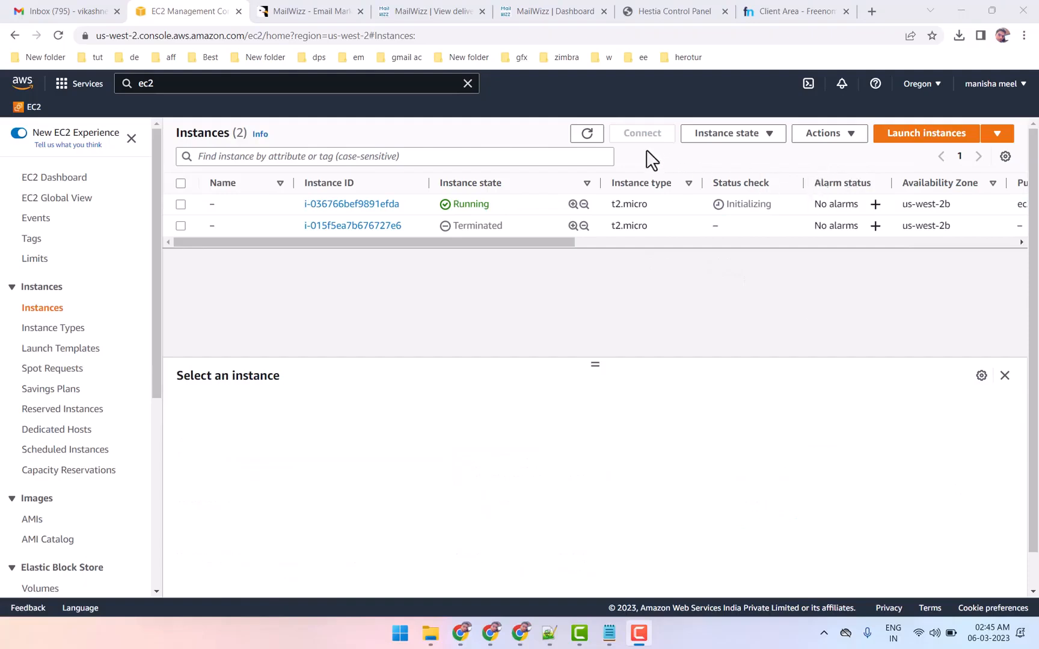
click(590, 137)
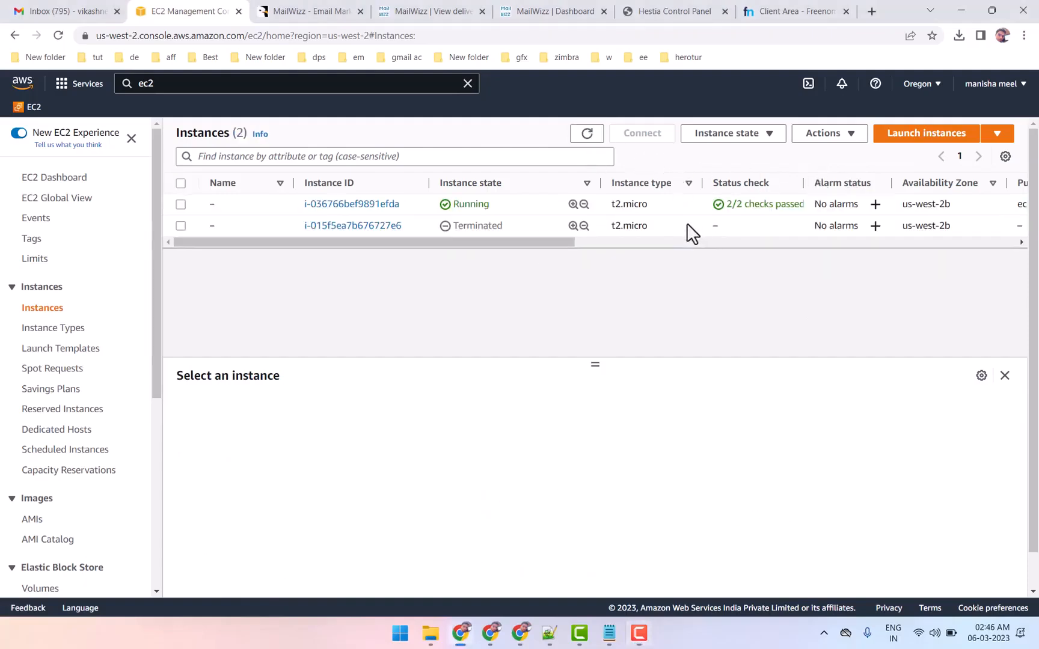
click(281, 212)
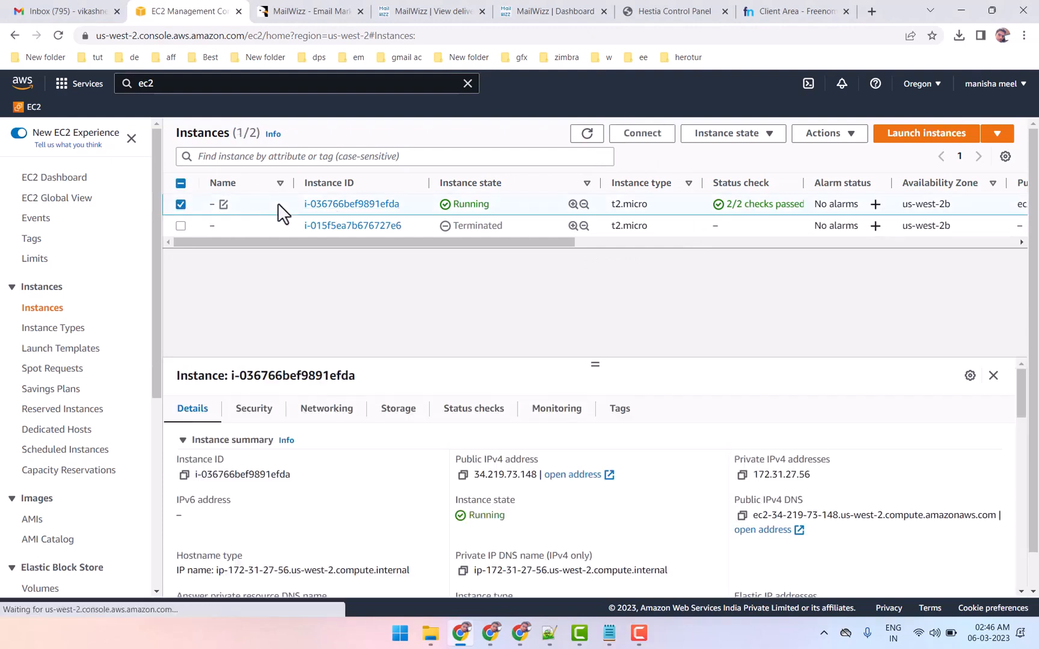
Copy the instance's public IPv4 address from the Details tab.
drag(473, 477, 512, 477)
click(462, 475)
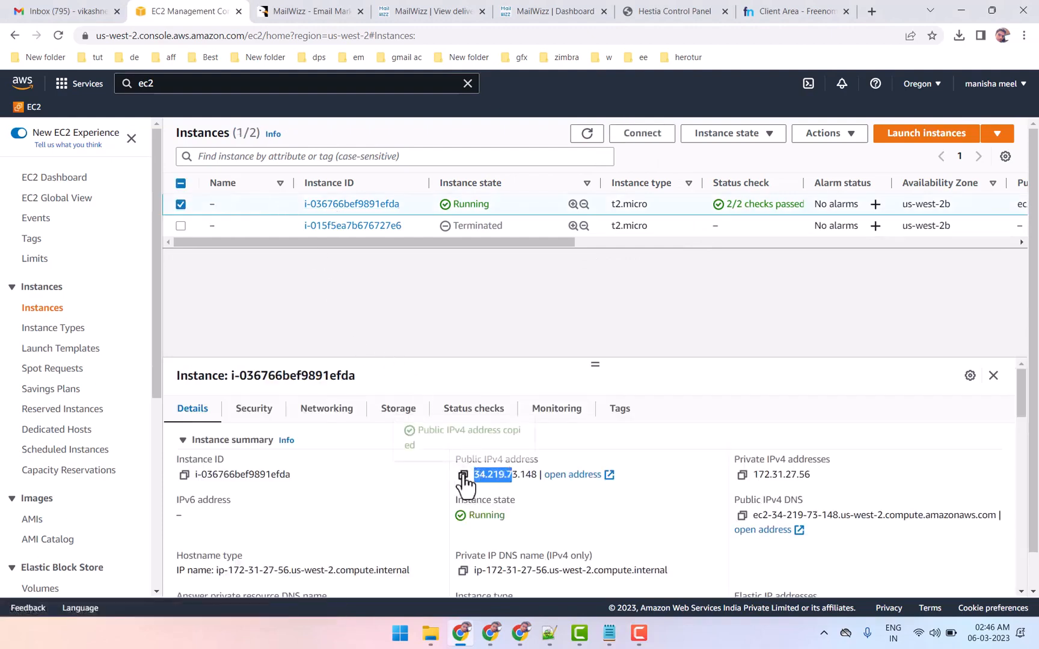
click(401, 633)
Launch PuTTY from Start search and open the latest PuTTY release page in a new tab.
text(p)
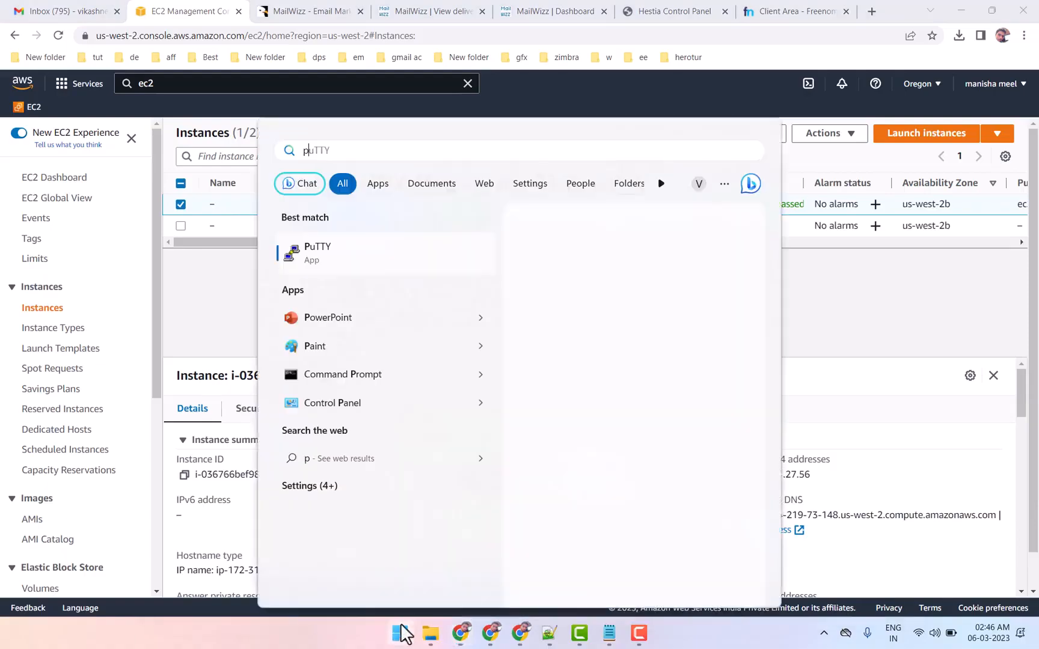
key(Return)
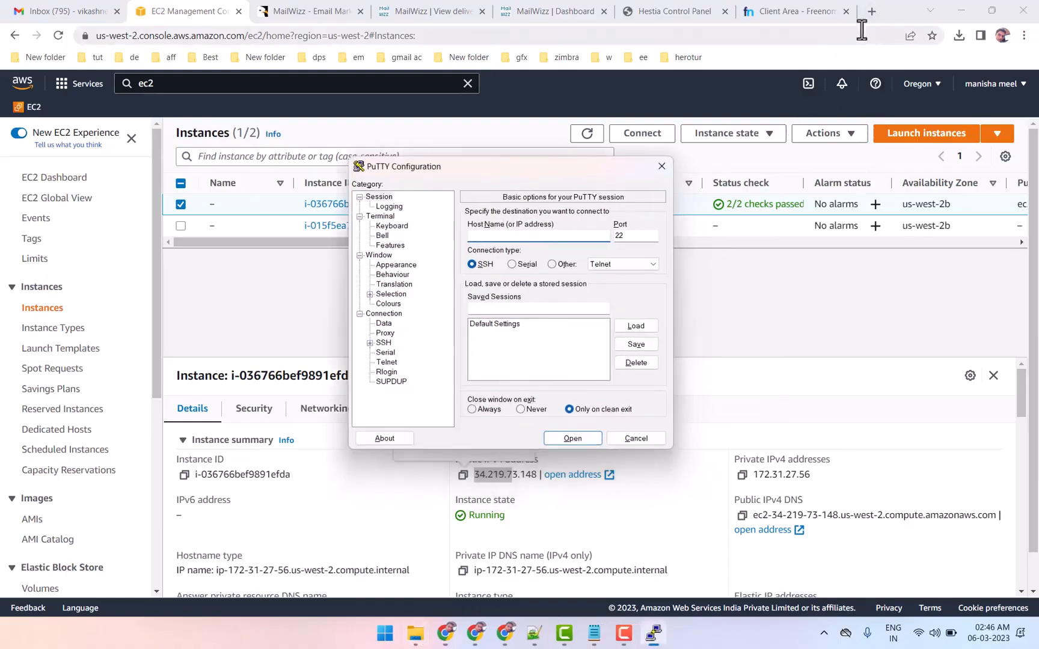
click(872, 11)
text(p)
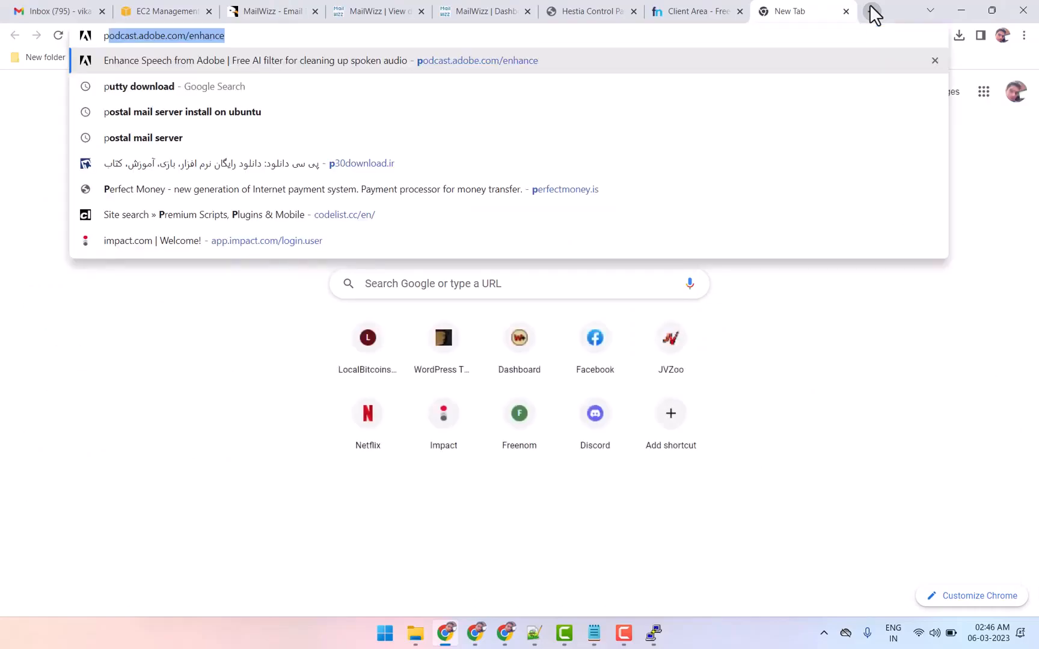
click(510, 90)
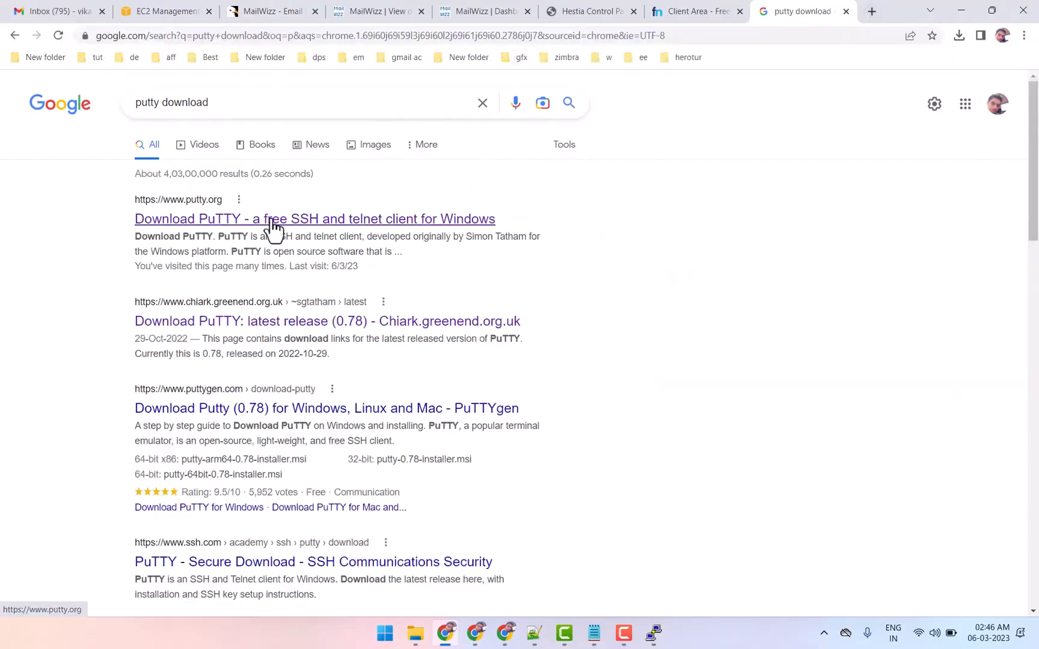
click(271, 221)
click(427, 202)
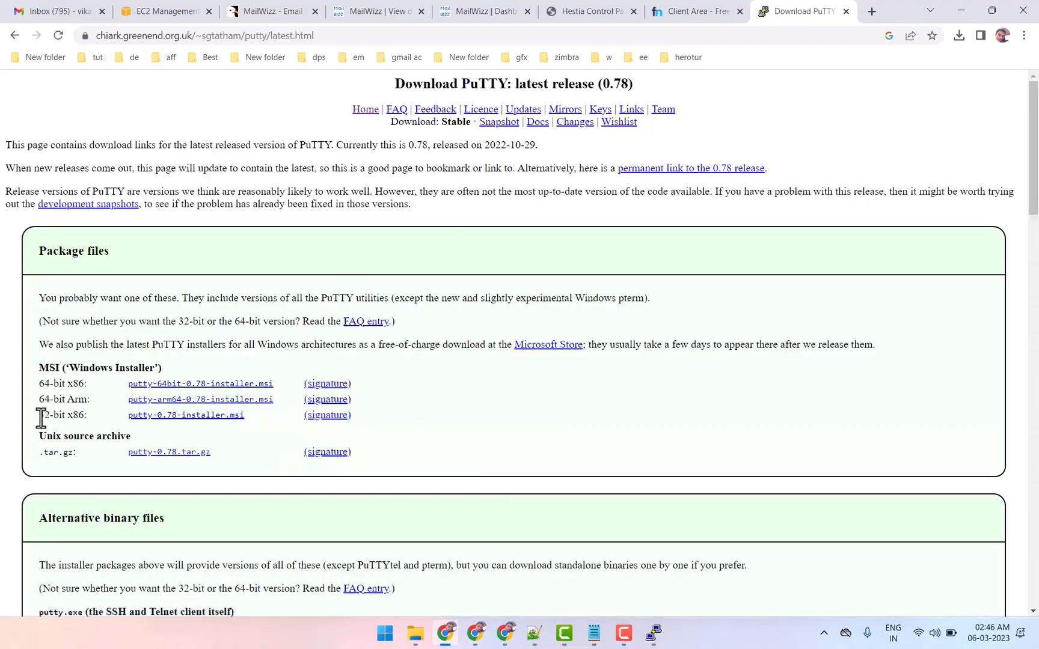
Close the PuTTY download tab and bring the PuTTY configuration window forward.
click(177, 10)
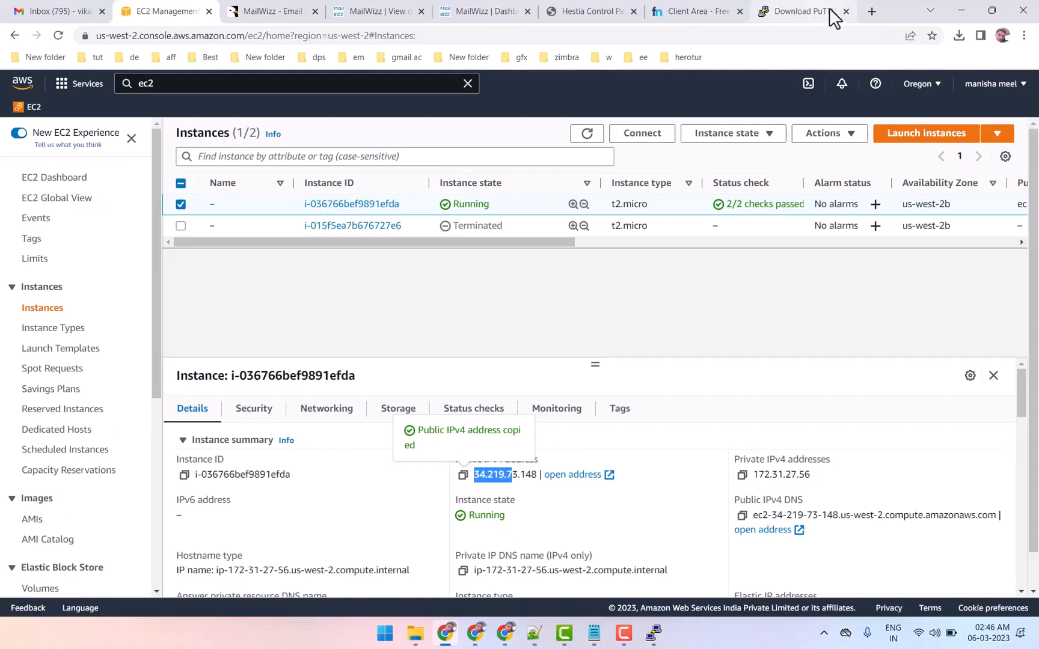
click(846, 11)
click(653, 633)
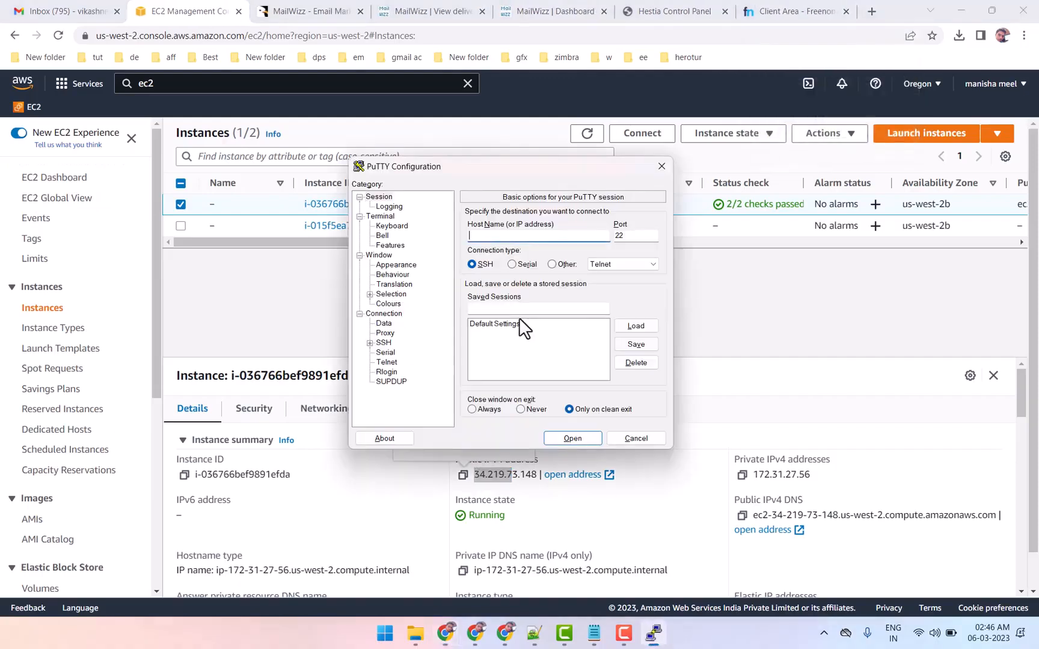
Enter 34.219.73.148 as the PuTTY host name and keep port 22.
right_click(487, 234)
click(521, 290)
double_click(636, 236)
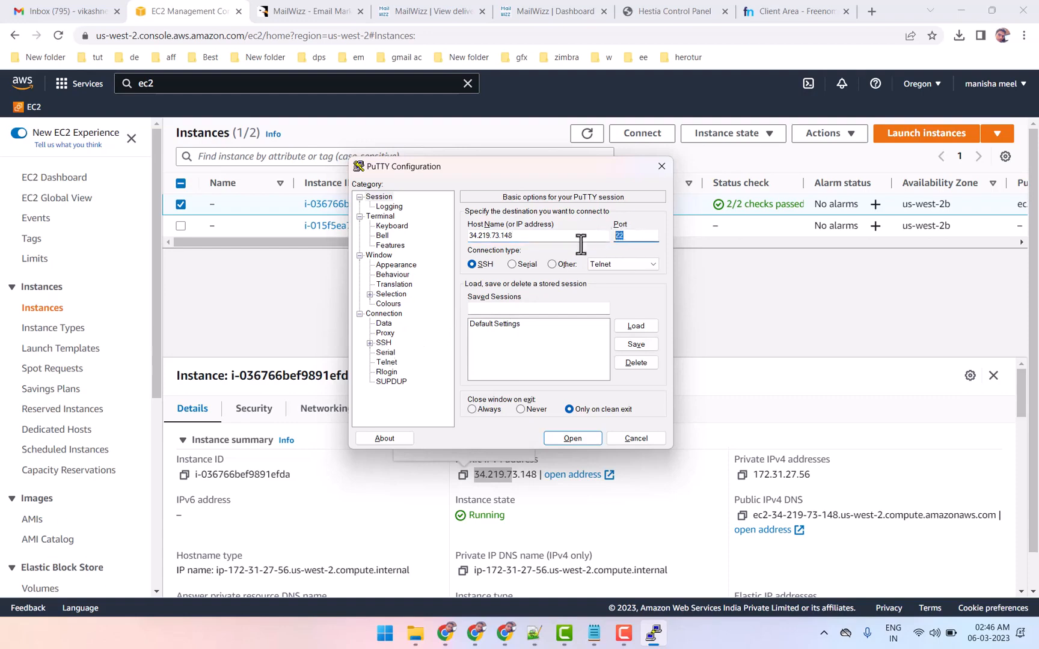
Set youtube.ppk as the private key under SSH Auth Credentials and start the session.
click(371, 343)
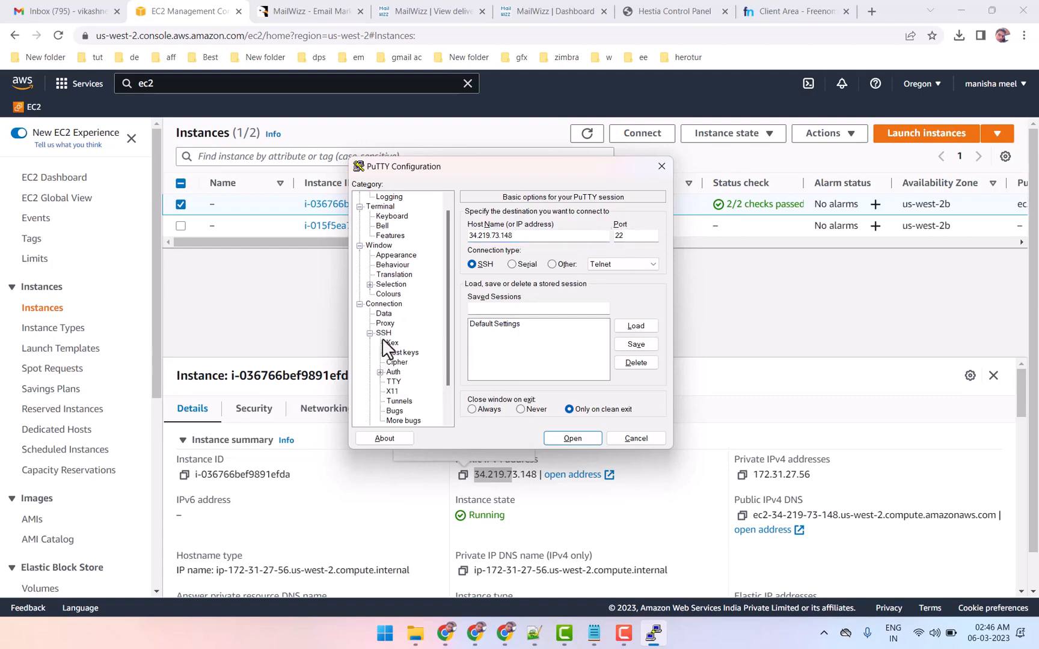
click(392, 373)
click(381, 373)
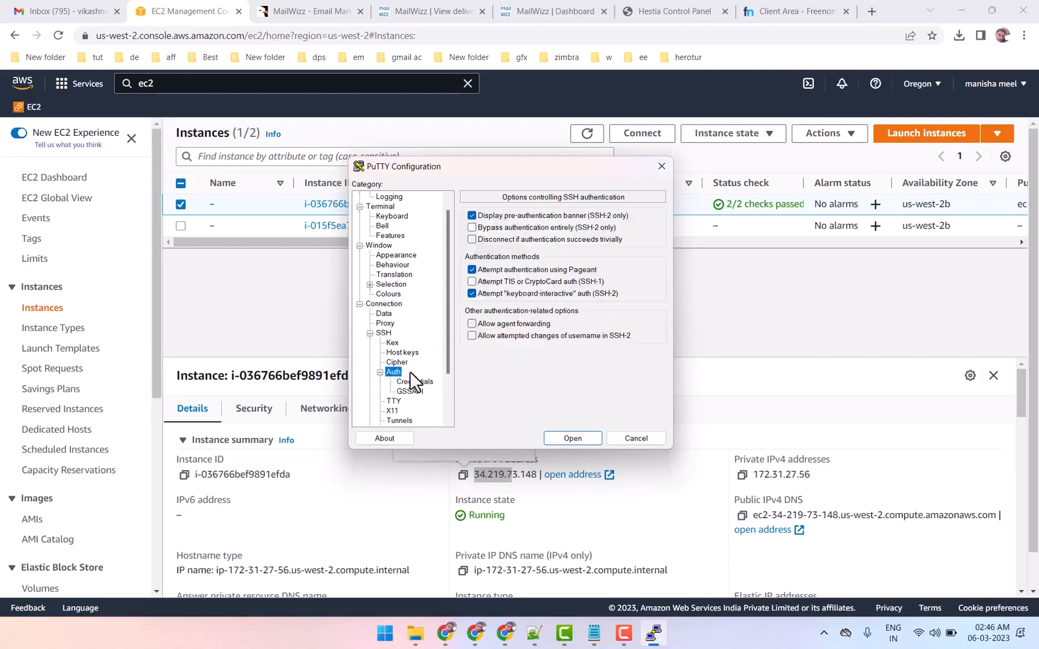
click(411, 382)
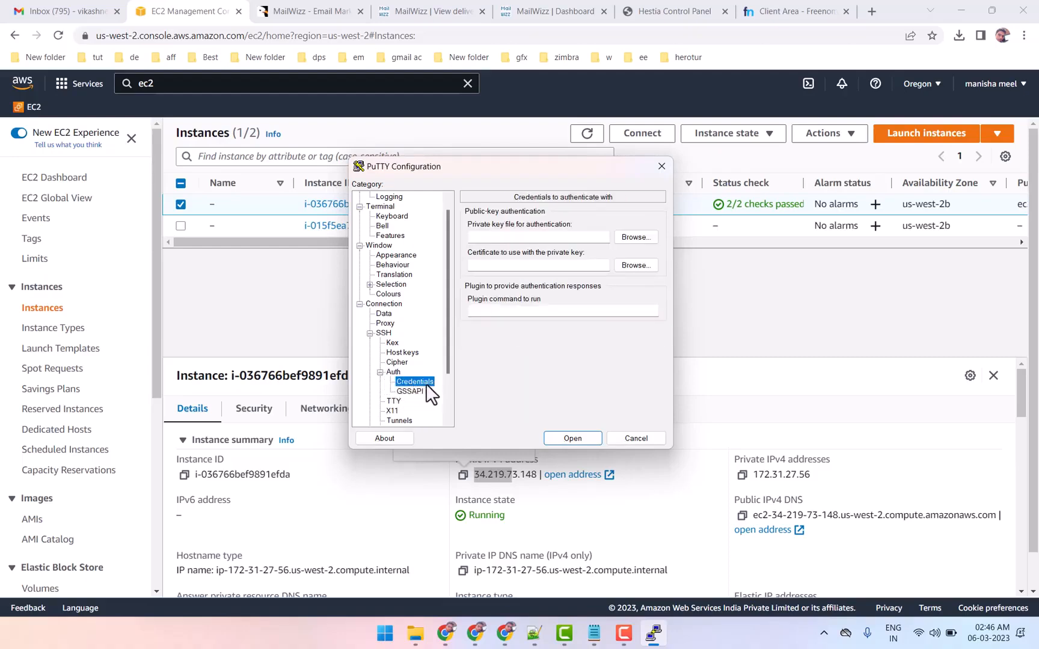
click(639, 238)
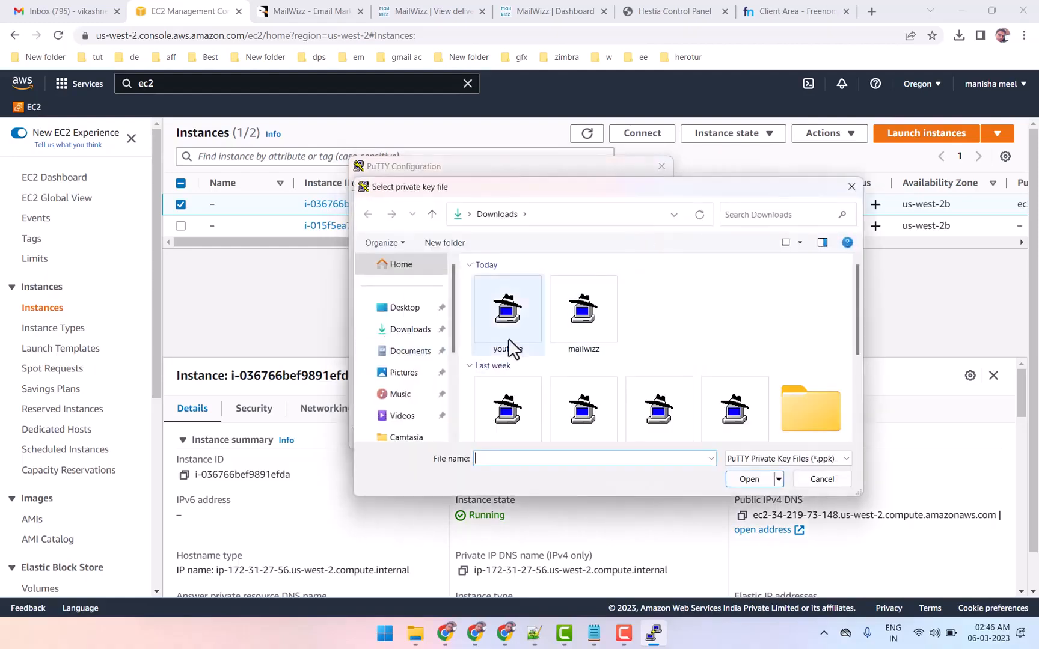
click(514, 325)
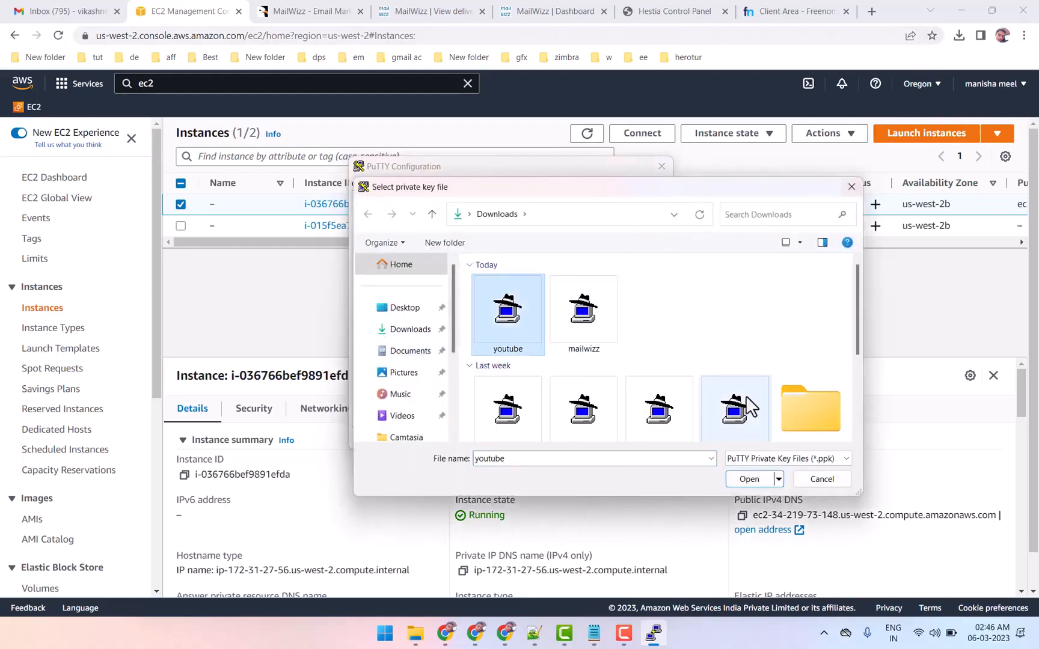
click(749, 479)
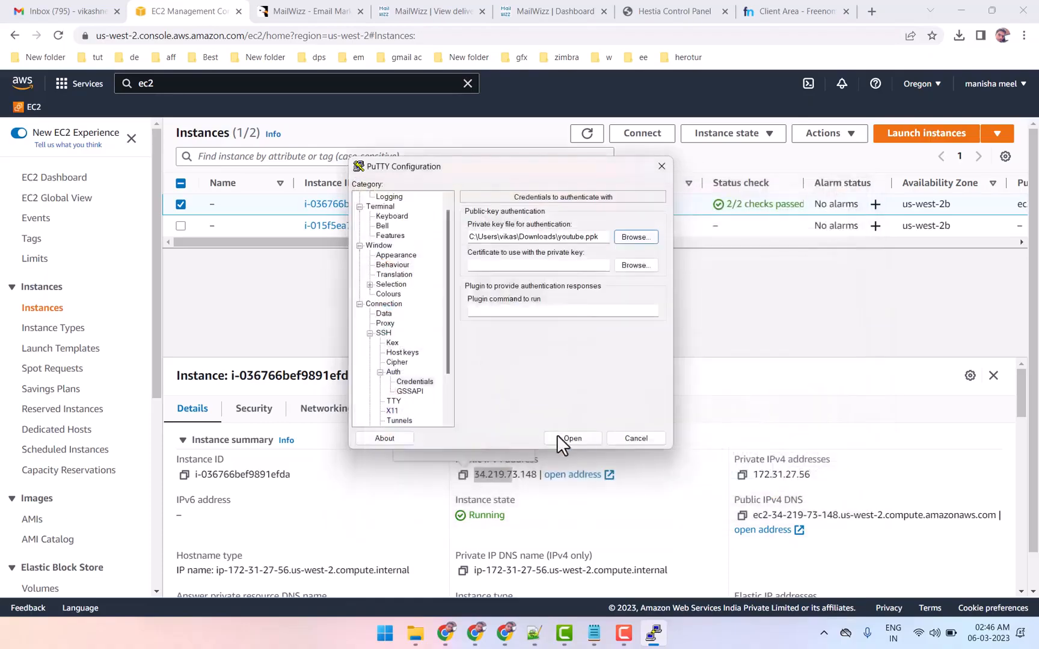
click(571, 437)
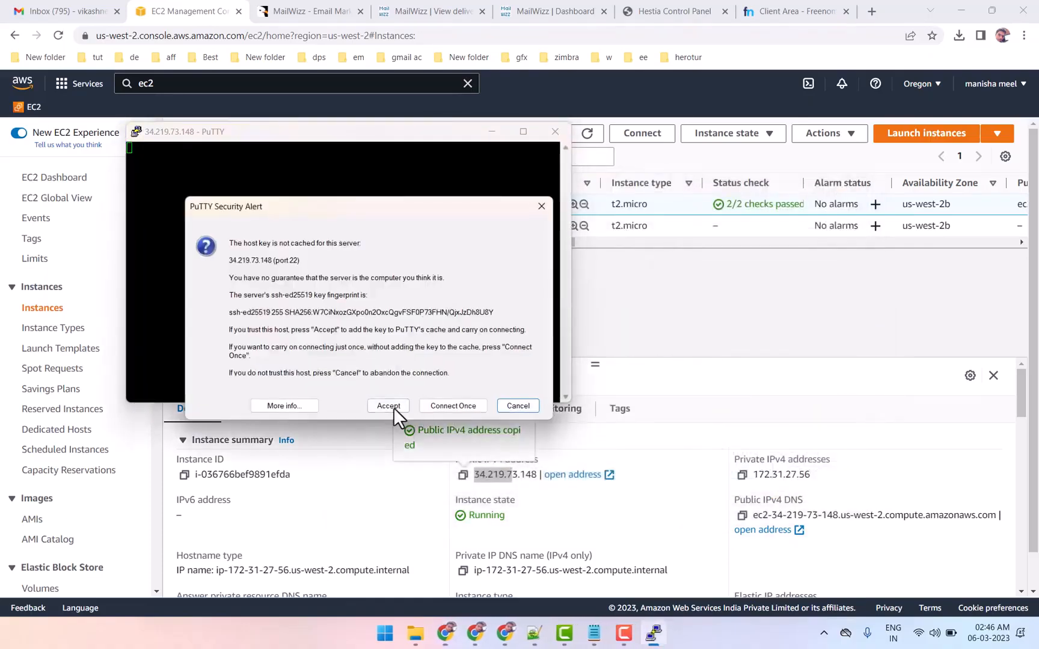
Accept the server's host key and log in as ubuntu.
click(388, 407)
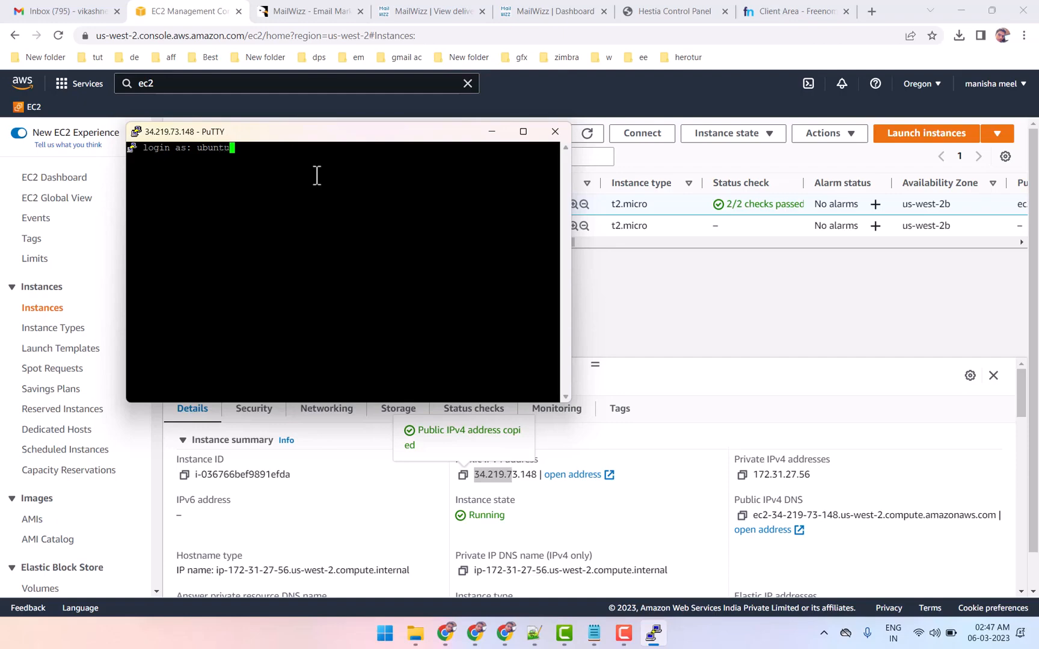
key(Return)
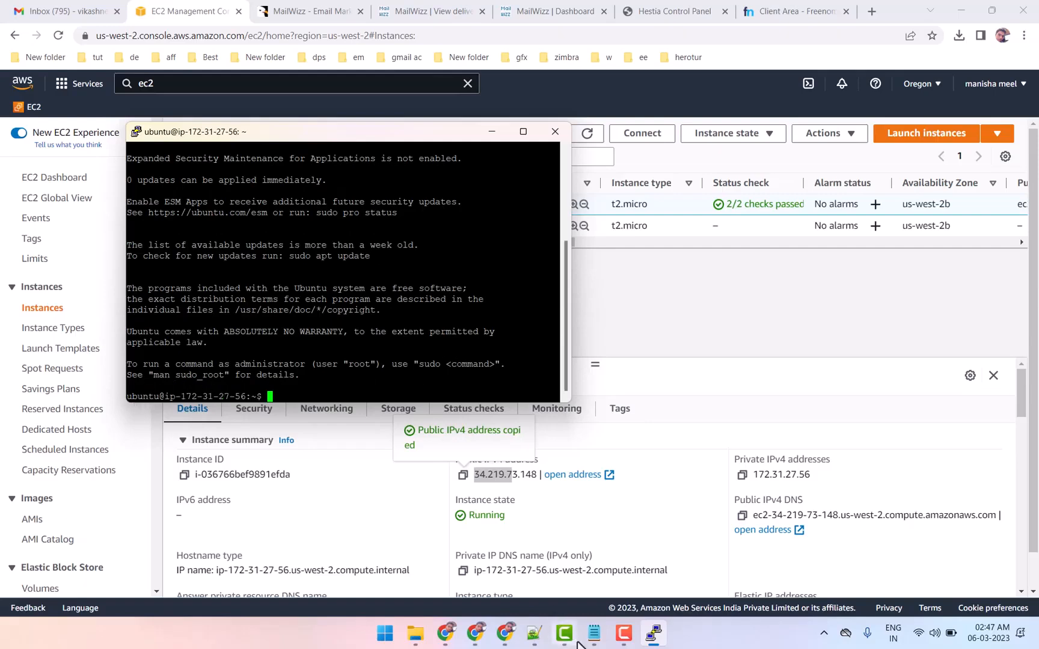
mouse_move(592, 641)
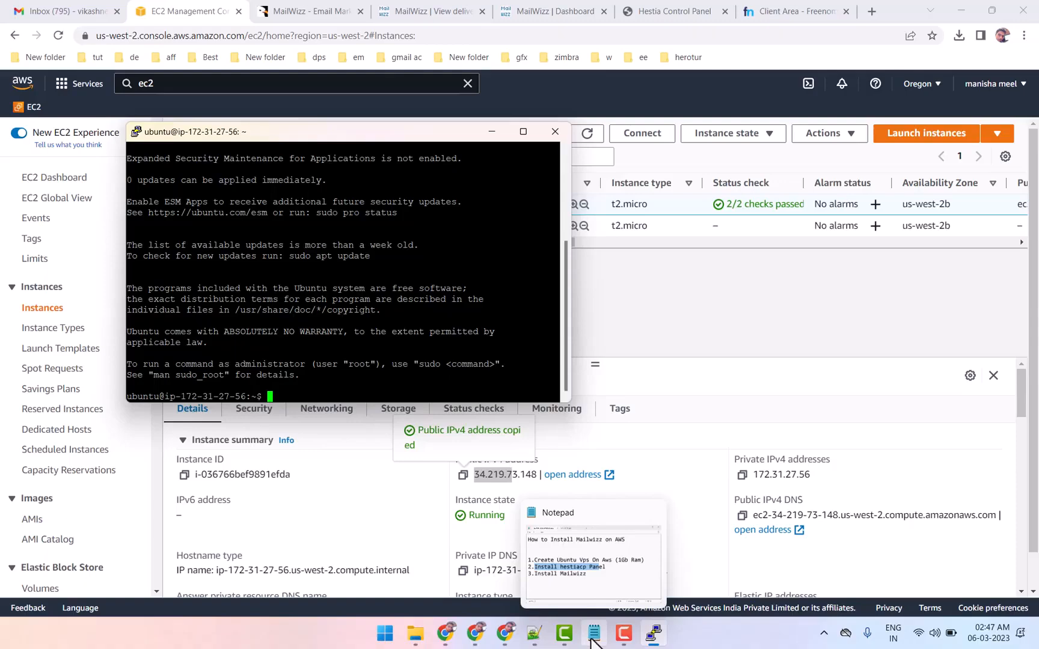
Copy 'sudo passwd root' from the aws centos vps notes and run it in the terminal.
click(591, 640)
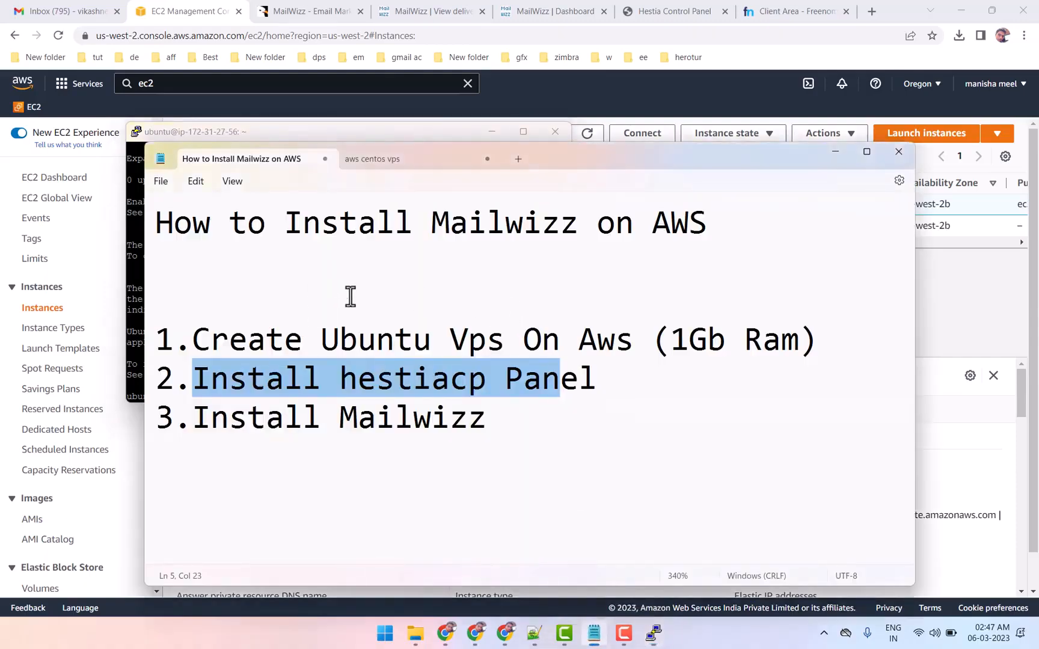
click(384, 159)
scroll(241, 376, down, 2)
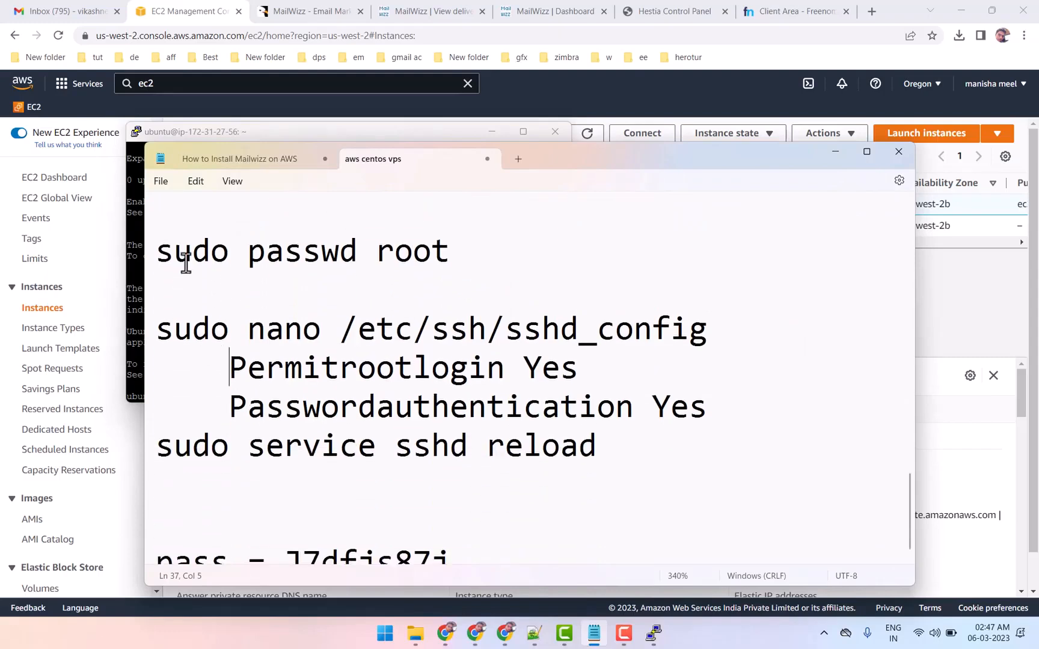
drag(155, 249, 408, 253)
right_click(408, 253)
click(450, 314)
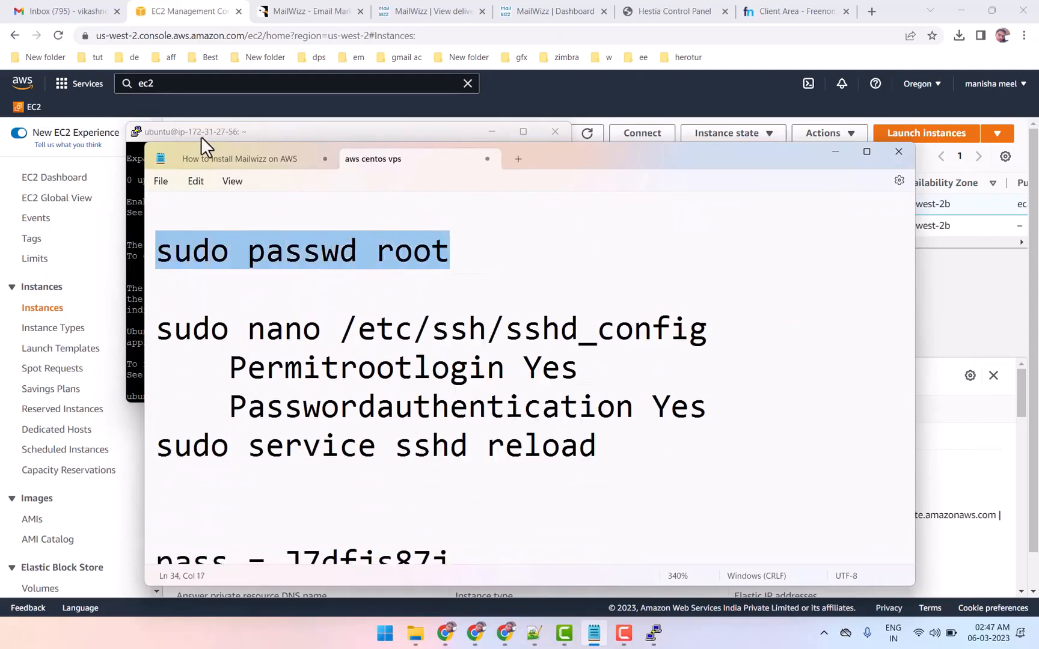
click(150, 132)
right_click(324, 345)
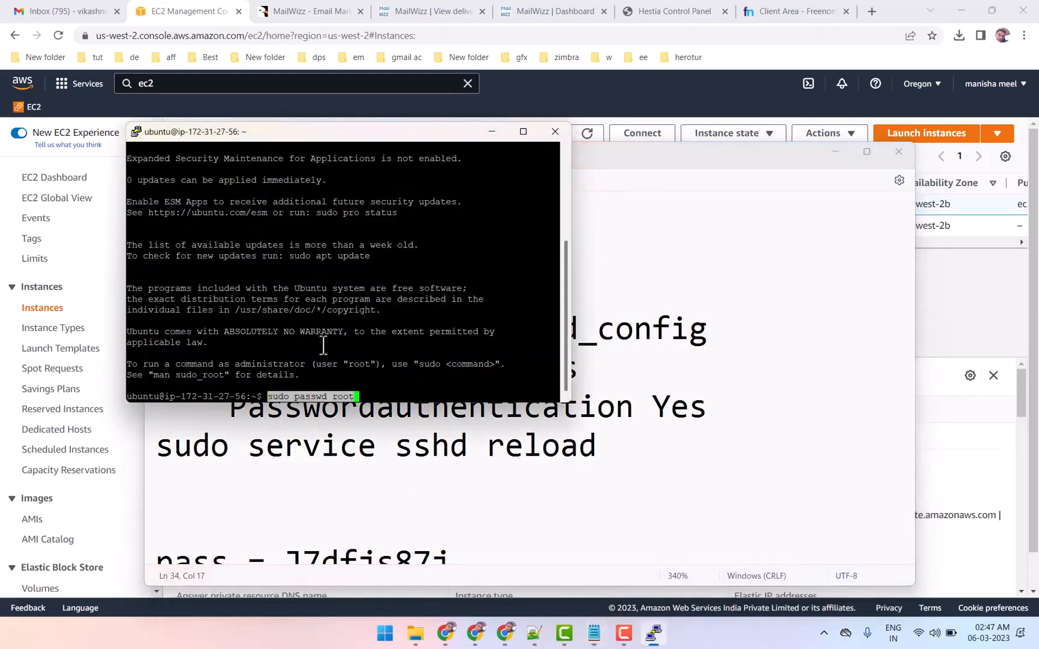
key(Return)
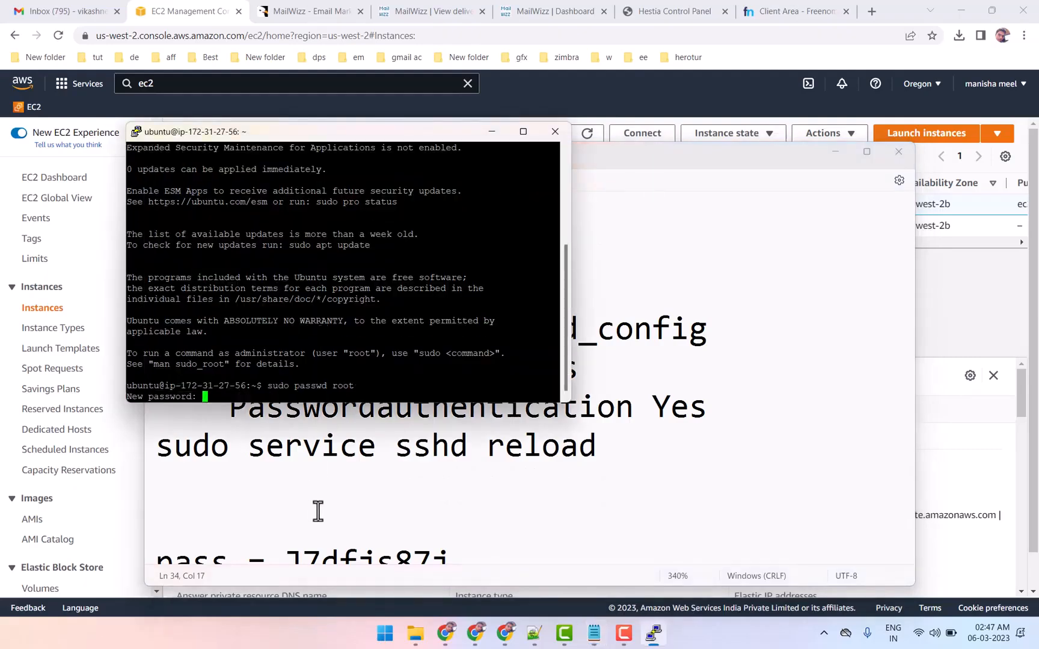
Enter the saved password from the notes twice as the new root password.
click(361, 498)
scroll(361, 498, down, 1)
drag(286, 542, 447, 537)
right_click(411, 541)
click(466, 339)
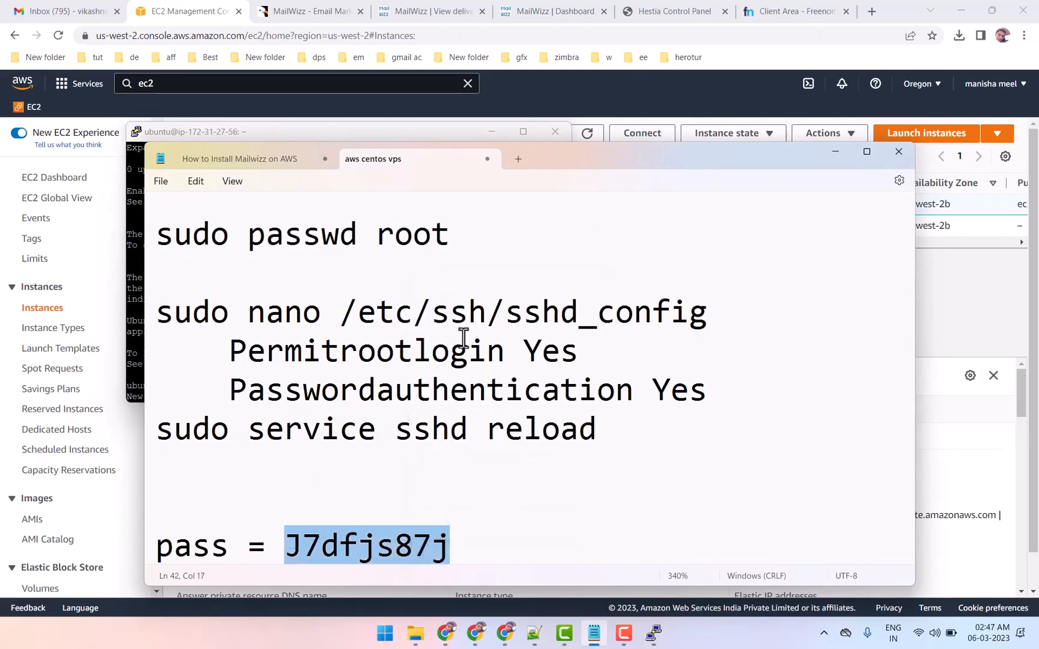
click(389, 136)
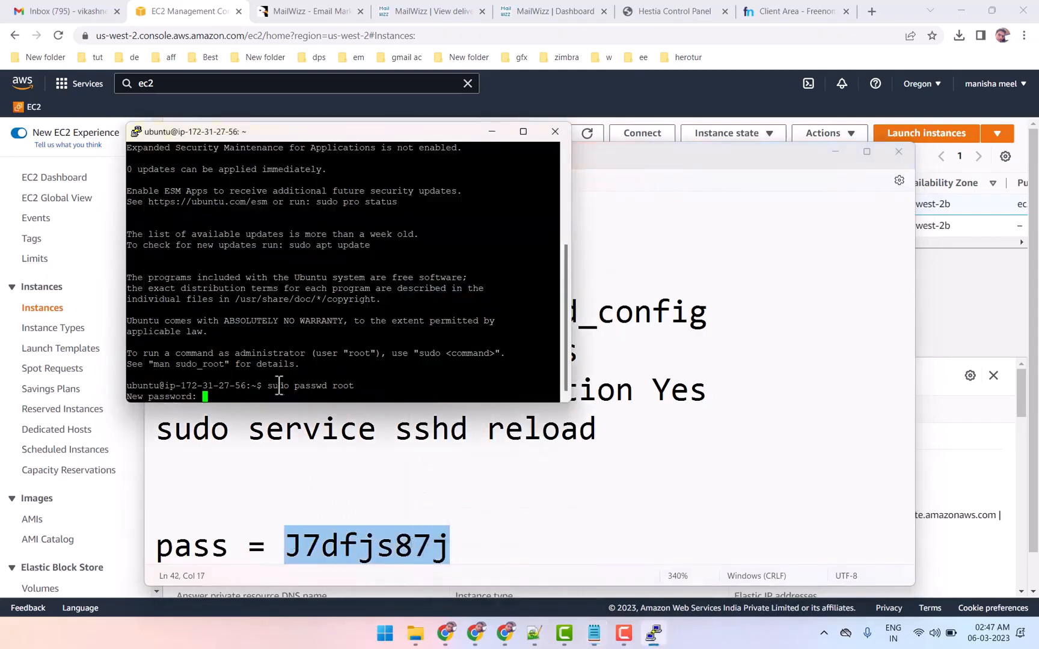
right_click(279, 386)
key(Return)
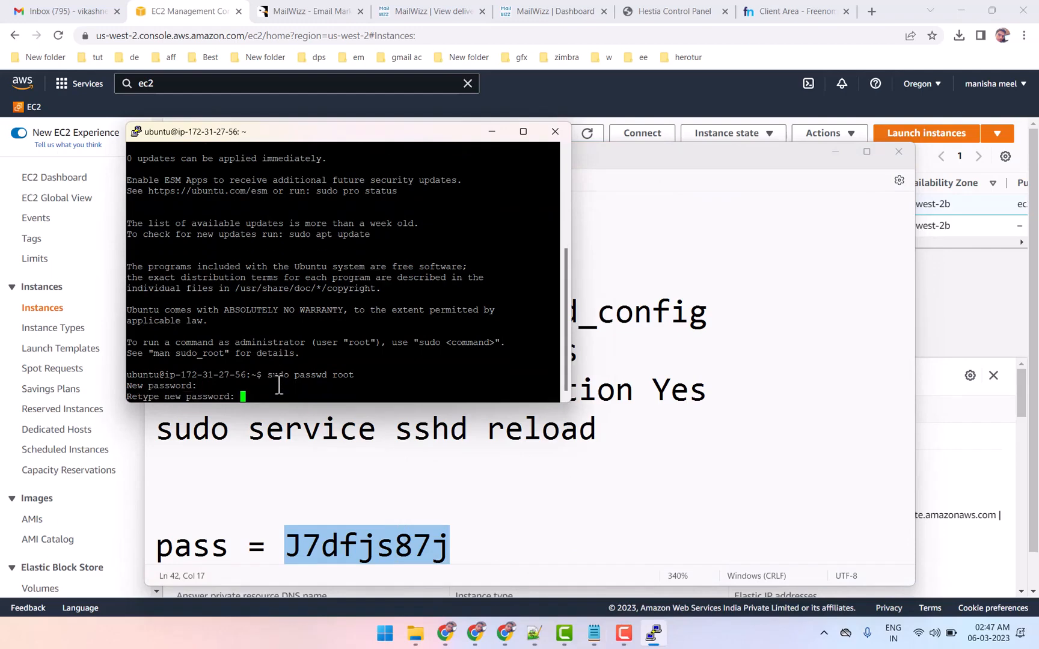
right_click(280, 385)
key(Return)
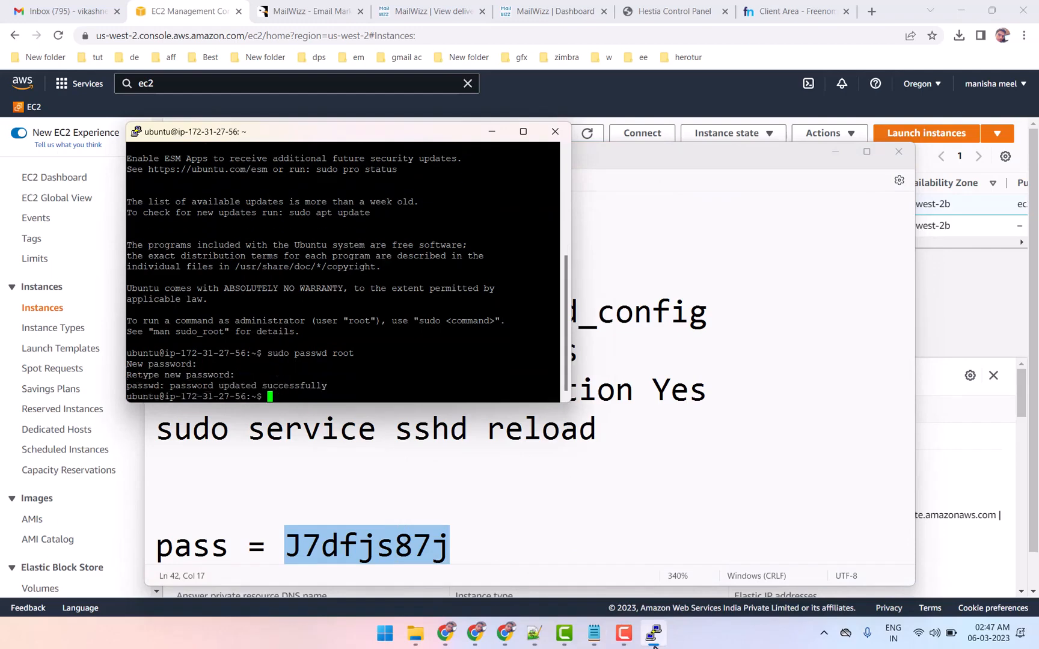
Copy 'sudo nano /etc/ssh/sshd_config' from the notes and paste it at the shell prompt.
click(490, 532)
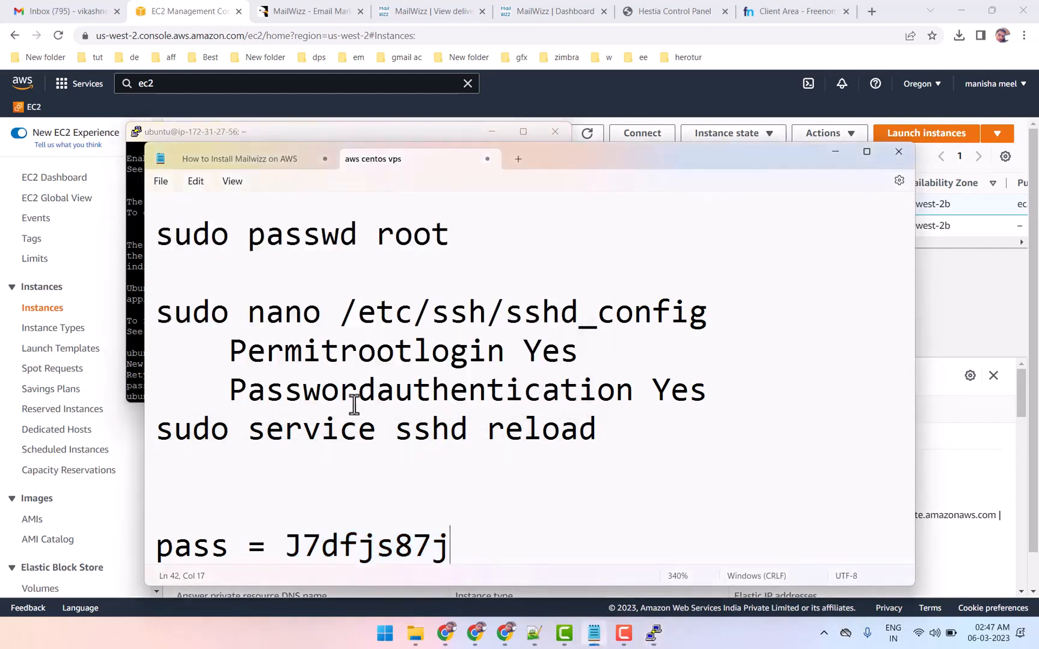
drag(160, 306, 700, 297)
right_click(644, 315)
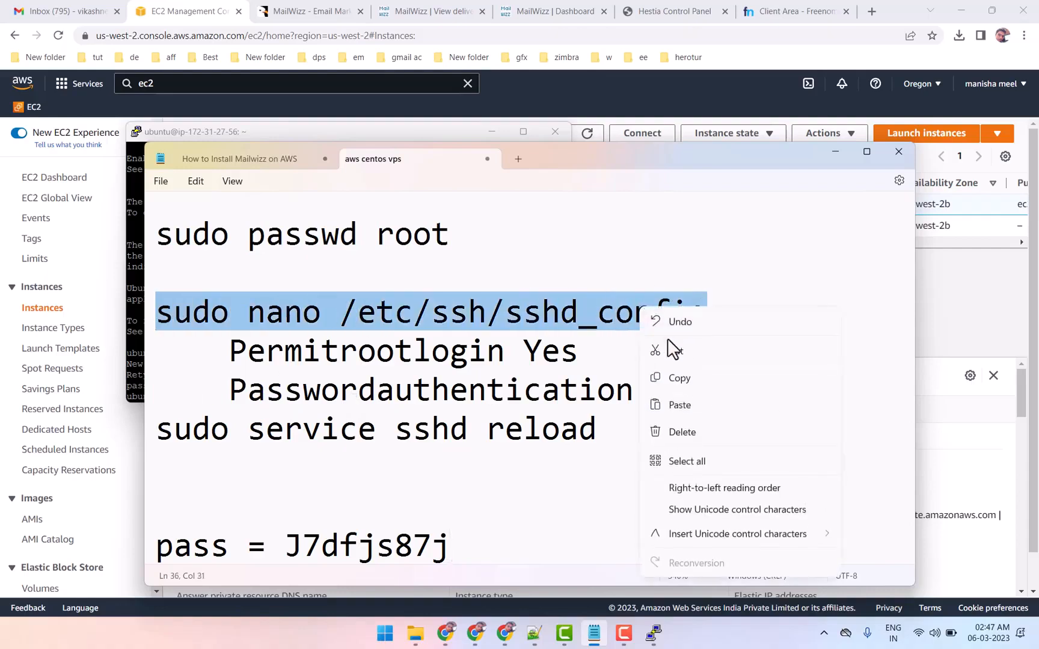
click(680, 376)
click(175, 128)
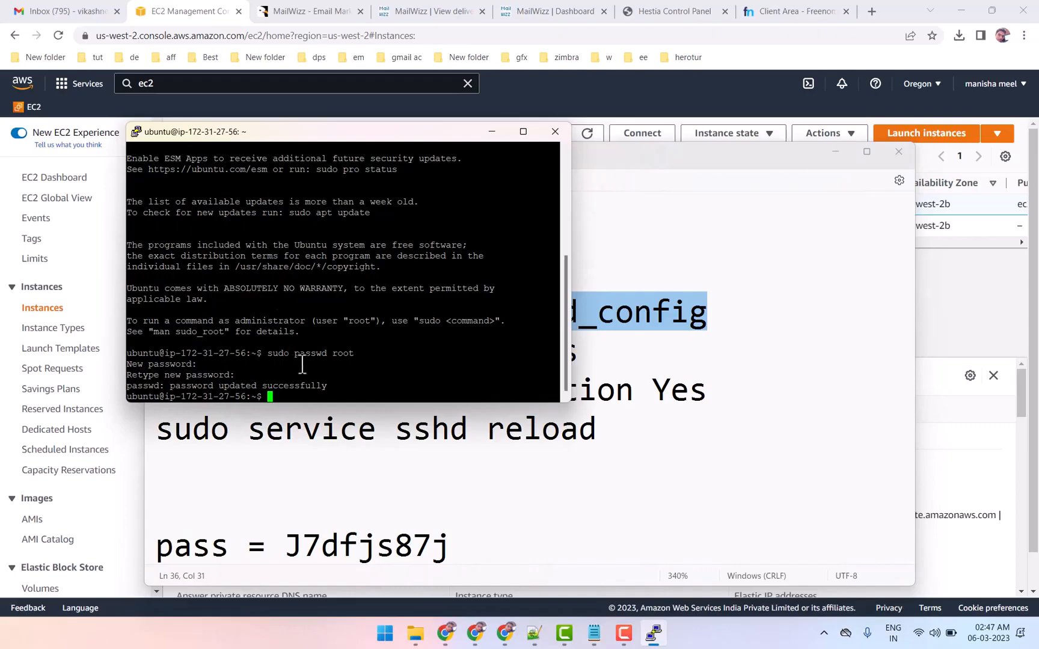
right_click(302, 364)
Open sshd_config in nano and uncomment PermitRootLogin, setting it to yes.
key(Return)
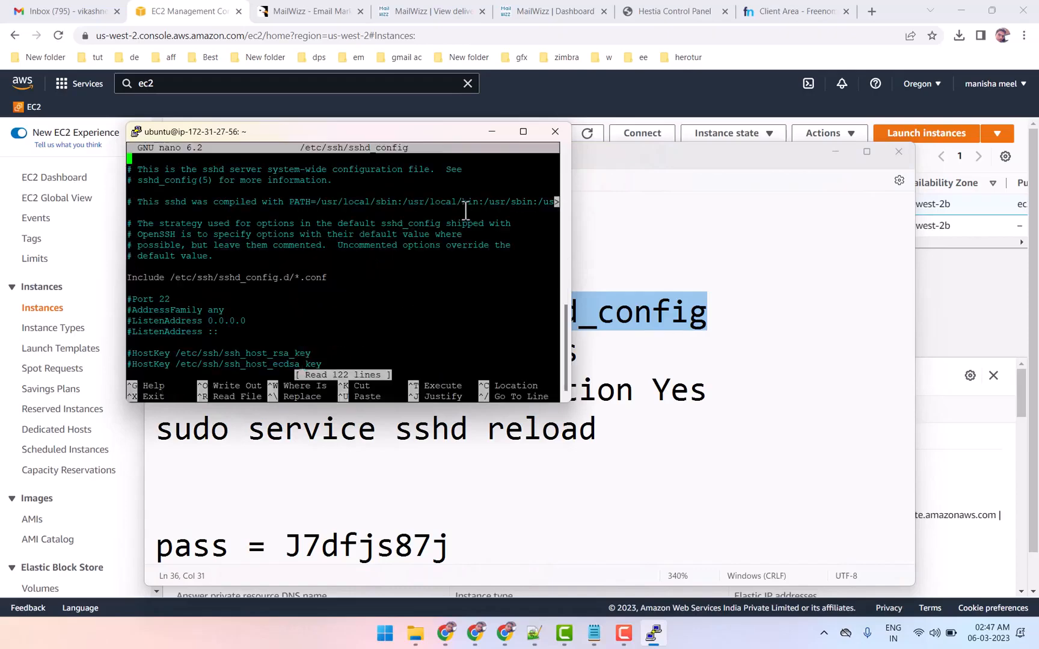
click(522, 132)
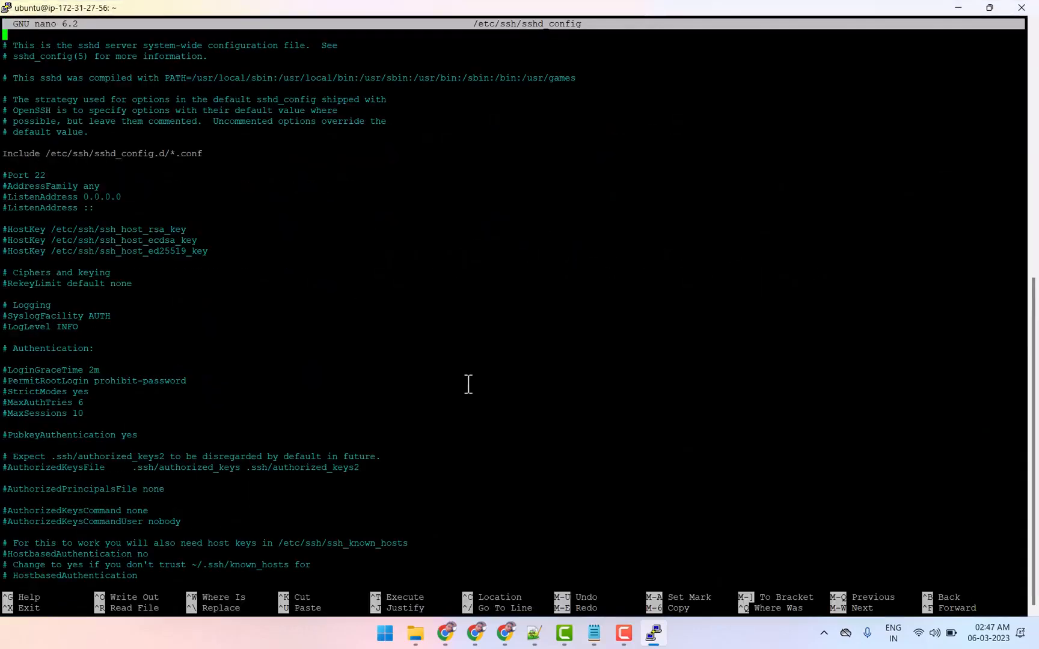
key(ctrl+w)
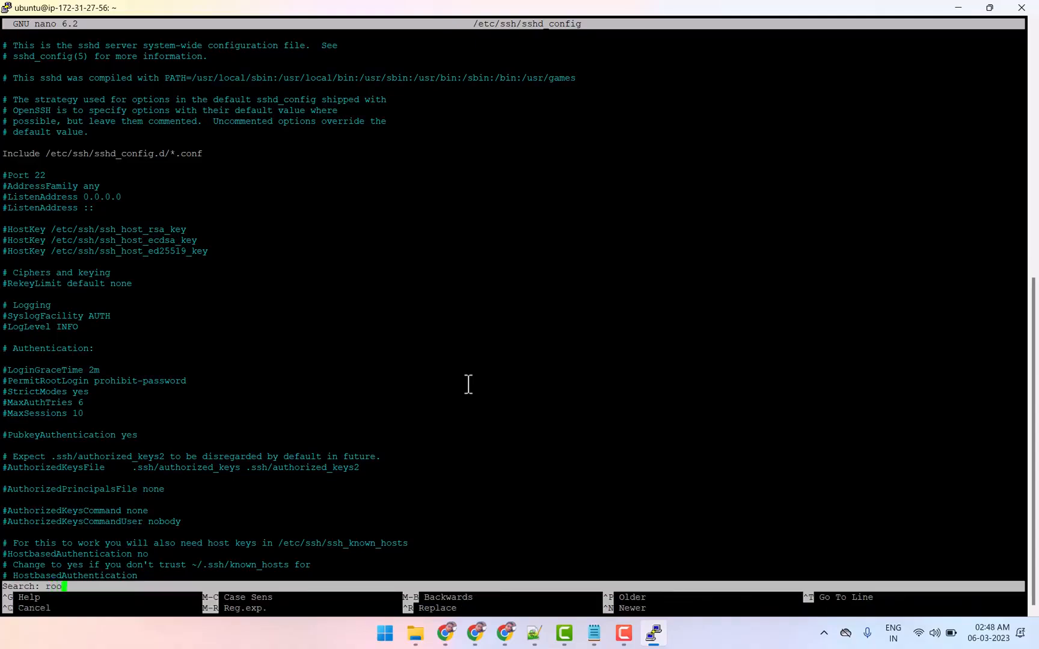
key(Return)
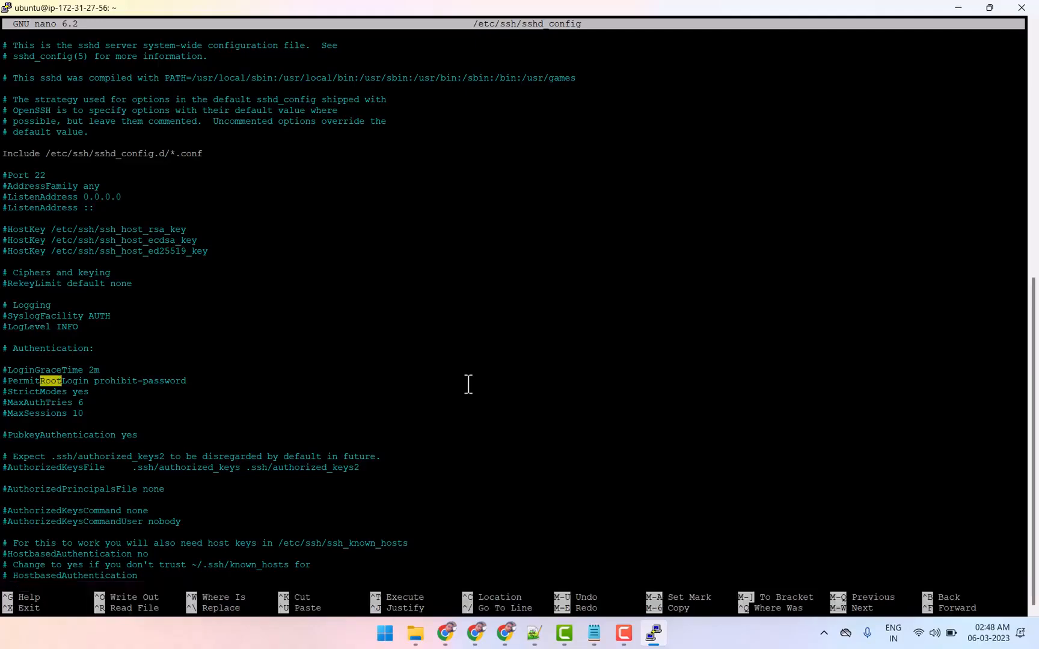
key(Left)
key(Left)
key(Left)
key(Delete)
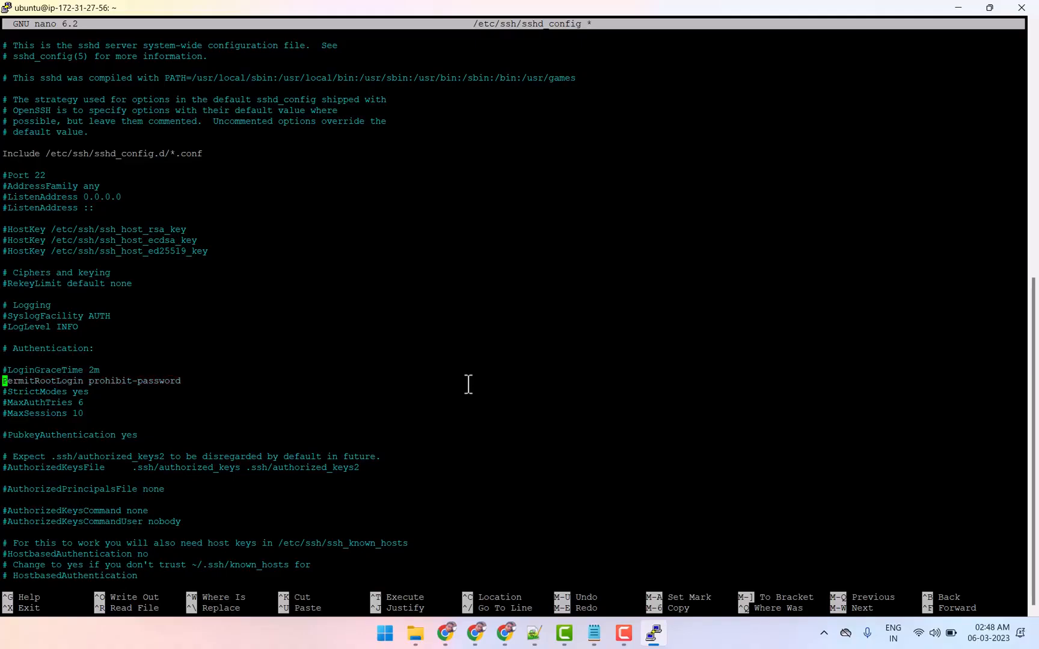
key(Right)
key(Right)
key(Right)
key(Right)
key(Right)
key(Right)
key(Right)
key(Right)
key(Right)
key(Right)
key(Right)
key(Right)
key(Right)
key(Right)
key(Right)
key(Right)
key(Right)
key(Right)
key(Right)
key(Right)
key(BackSpace)
key(BackSpace)
key(BackSpace)
key(BackSpace)
key(BackSpace)
key(BackSpace)
key(BackSpace)
key(BackSpace)
key(BackSpace)
key(BackSpace)
key(BackSpace)
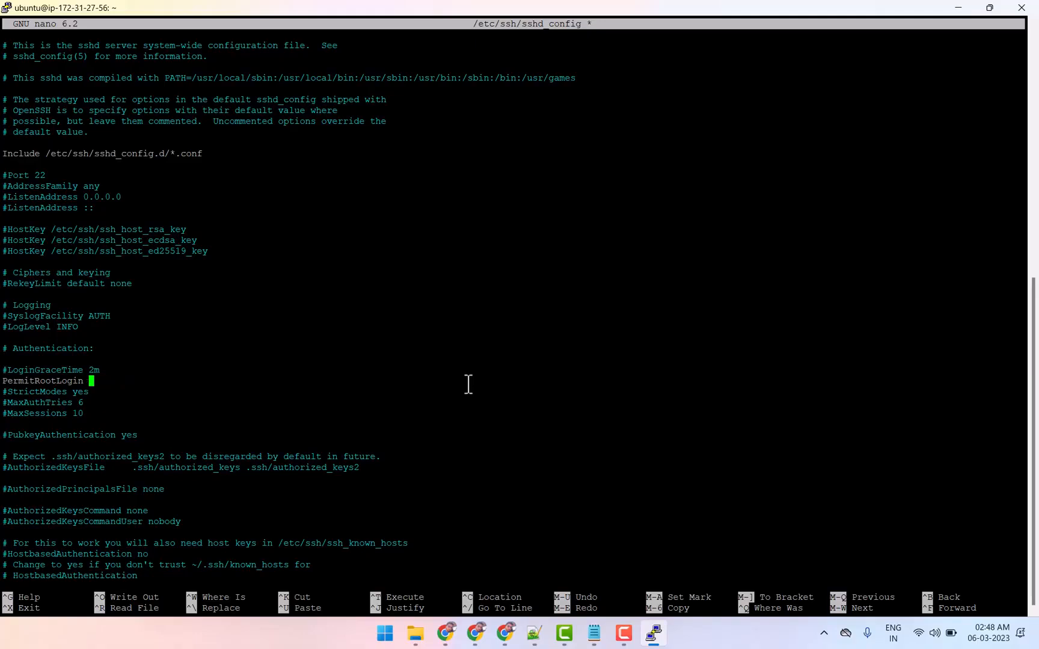
text(yes)
Set PasswordAuthentication to yes and save sshd_config.
key(Down)
key(Down)
key(Down)
key(Down)
key(Down)
key(Down)
key(Down)
key(Down)
key(Down)
key(Down)
key(Down)
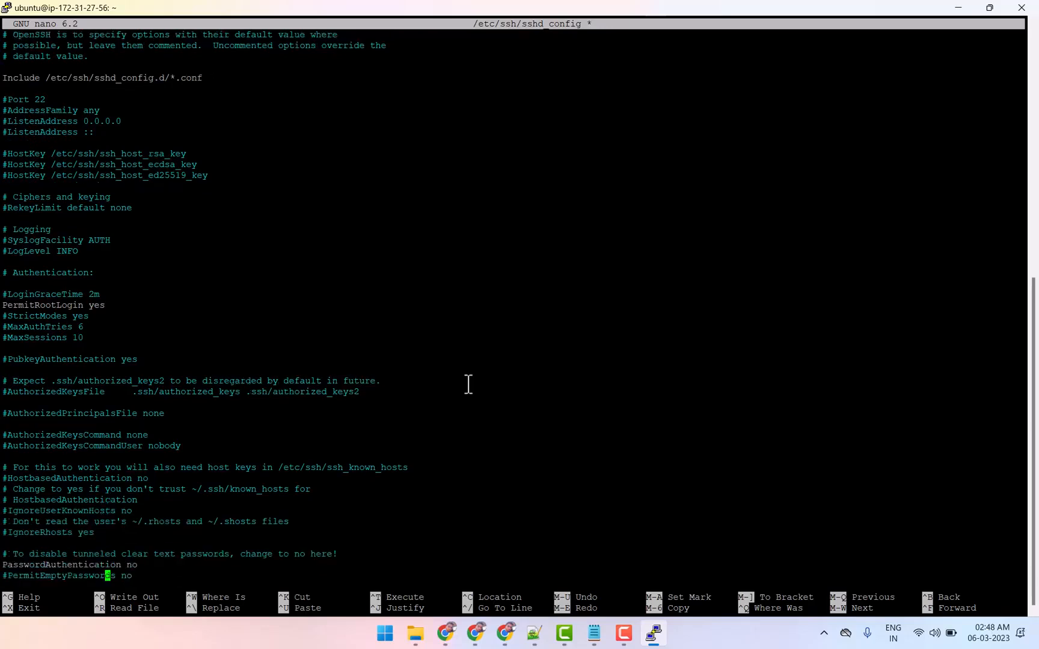
key(Up)
key(BackSpace)
key(ctrl+x)
key(y)
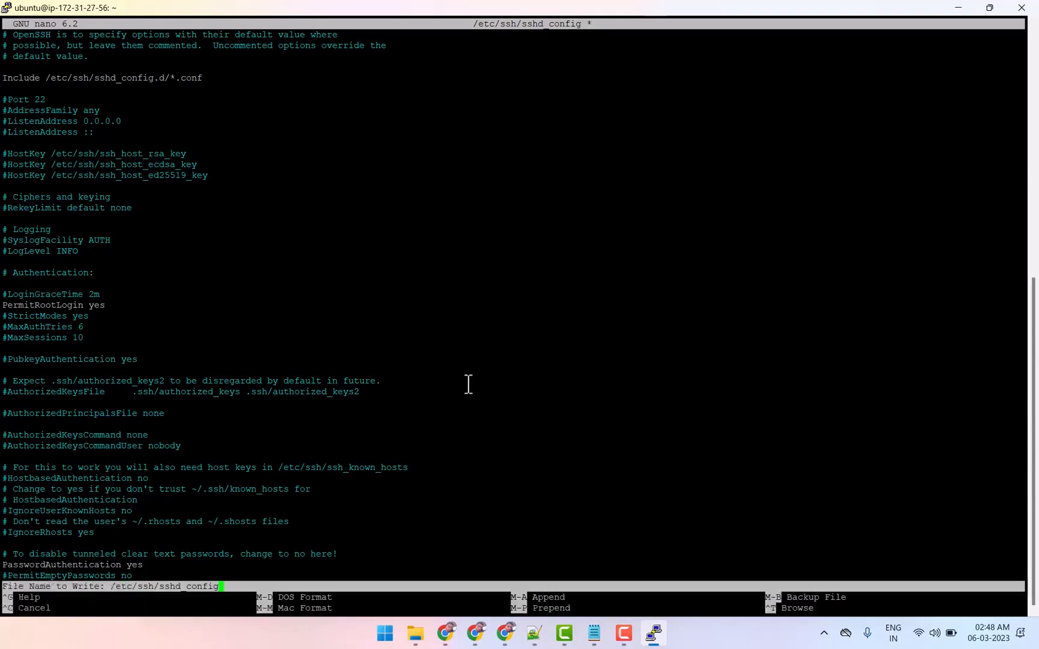
key(Return)
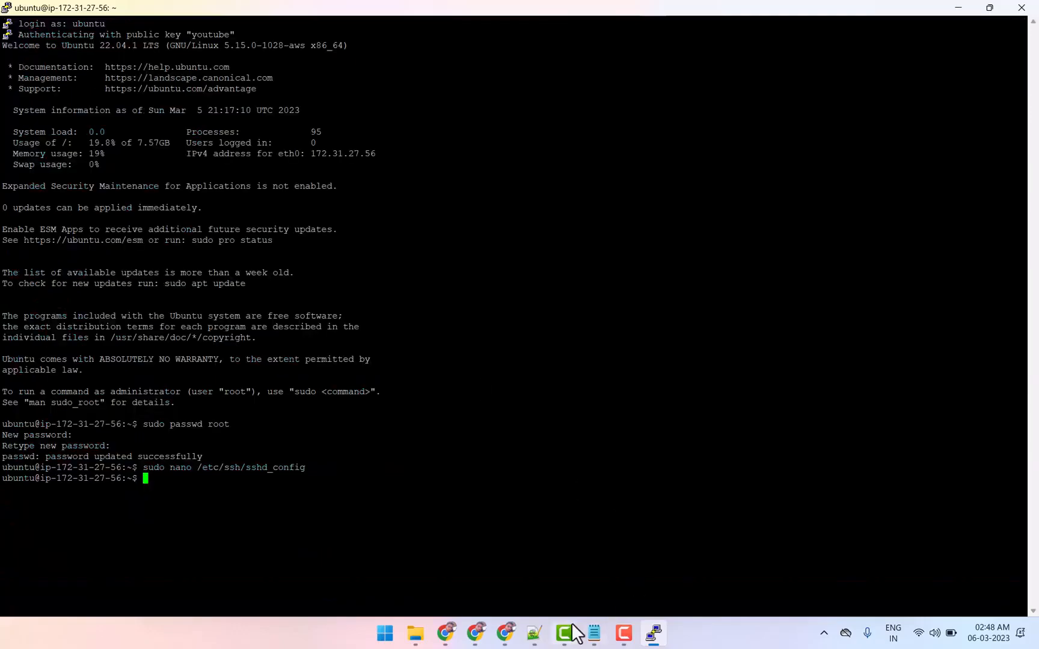
Copy 'sudo service sshd reload' from the notes and run it in the terminal.
click(593, 633)
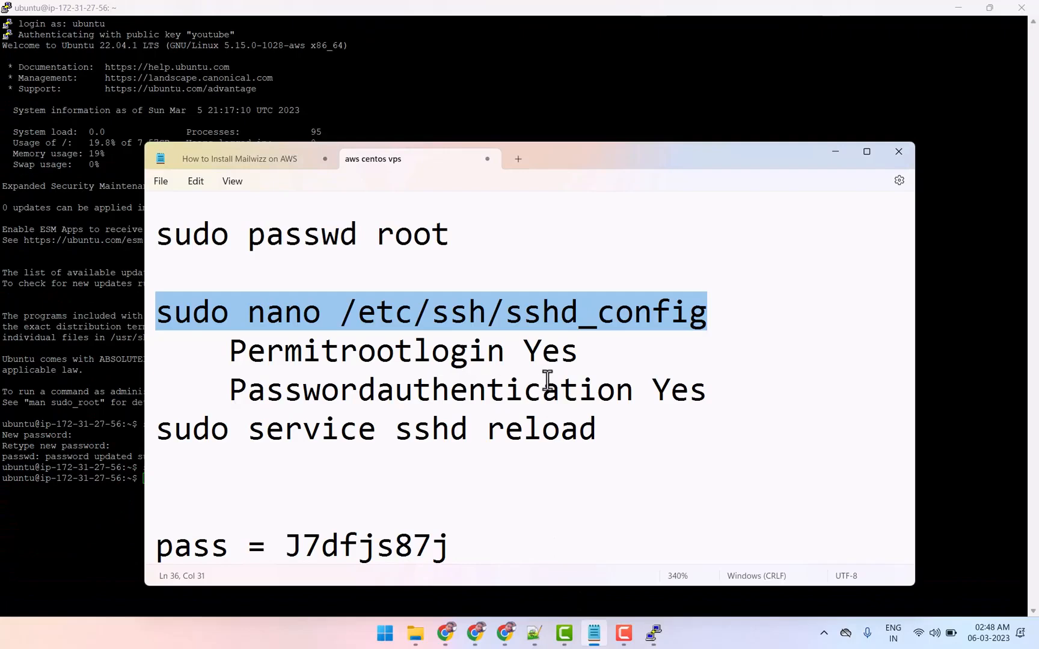
drag(594, 434, 154, 434)
right_click(244, 435)
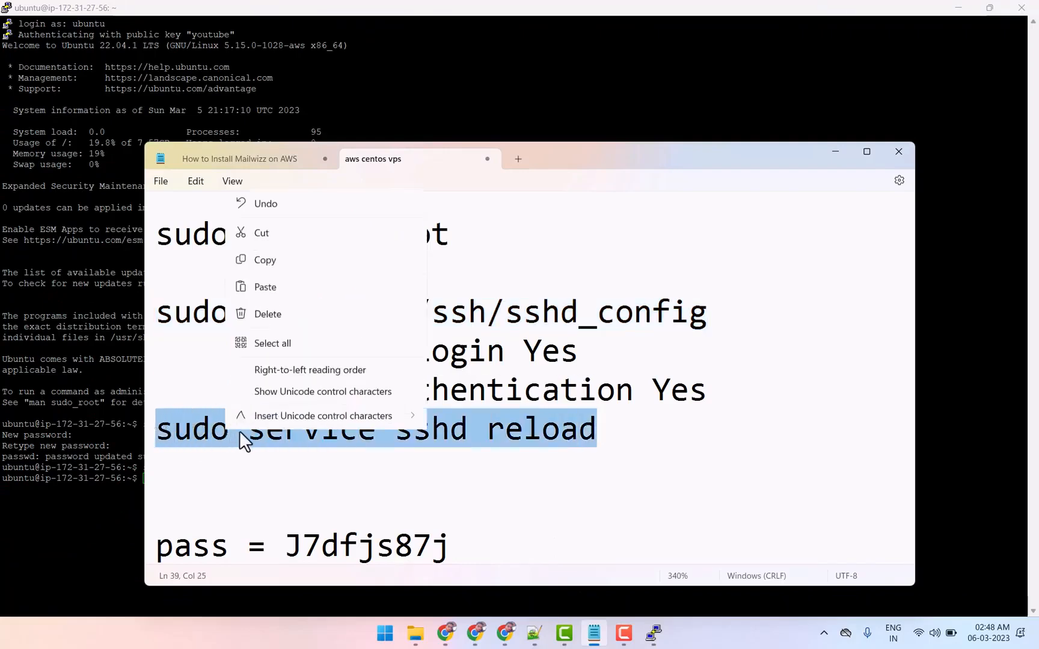
click(264, 230)
click(96, 469)
right_click(160, 475)
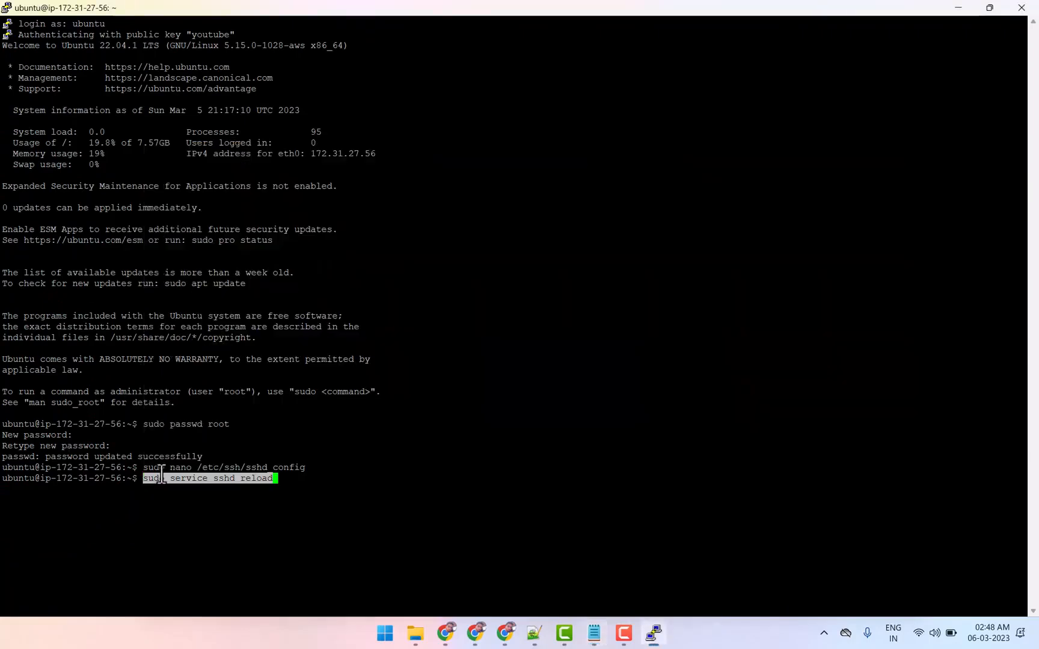
key(Return)
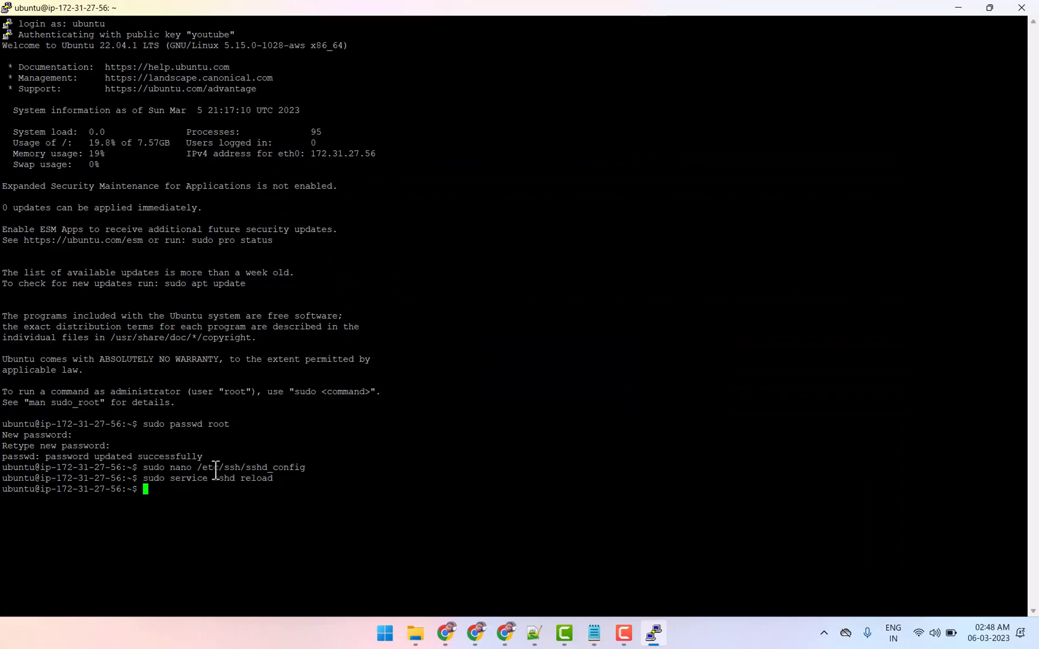
Restore the PuTTY window, then close the session and confirm.
double_click(811, 12)
drag(827, 11, 468, 196)
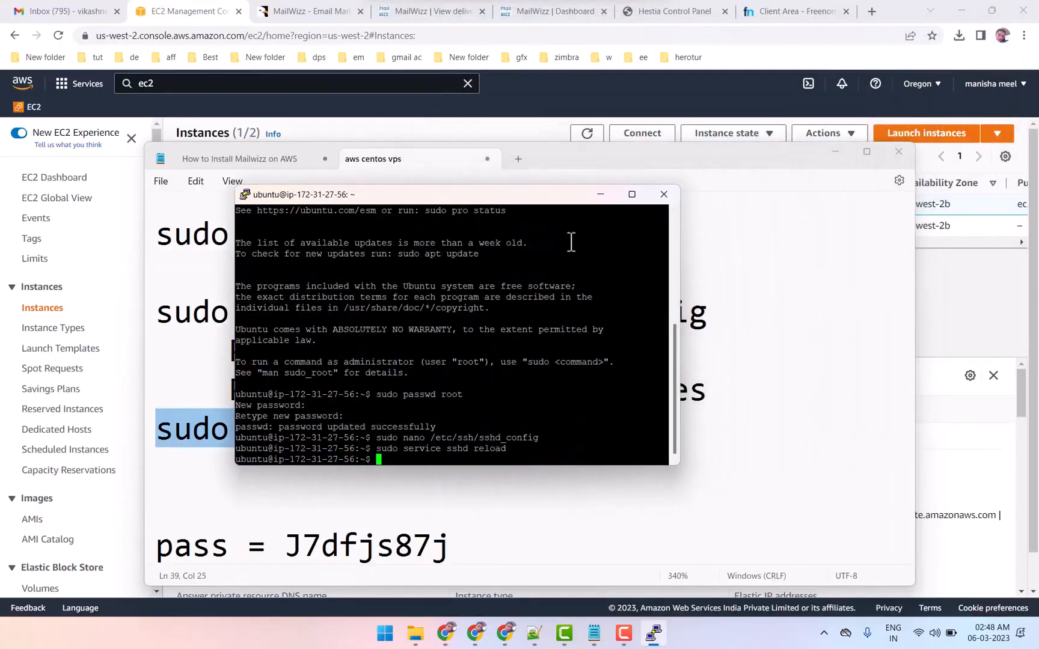
click(662, 194)
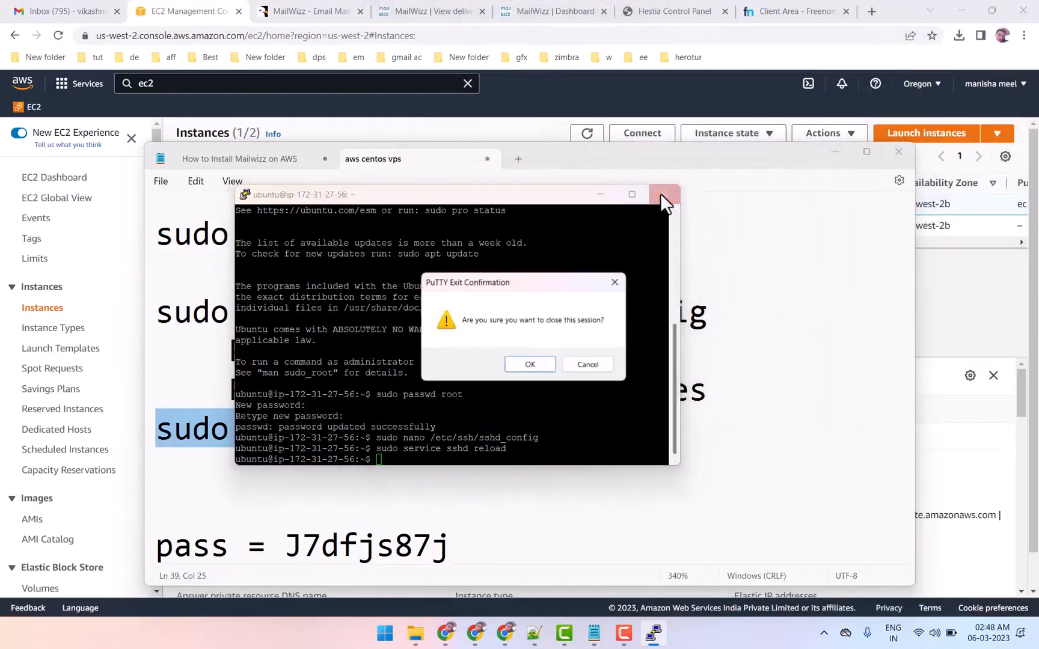
click(533, 367)
Launch Bitvise SSH Client from the Start search with 'bit'.
click(405, 633)
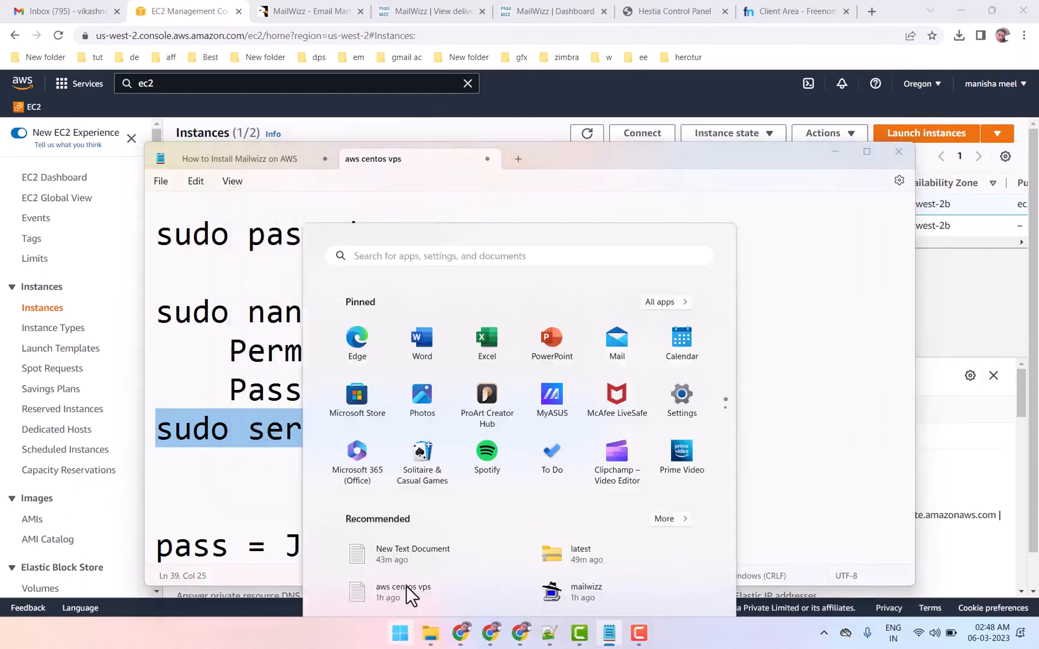
text(bit)
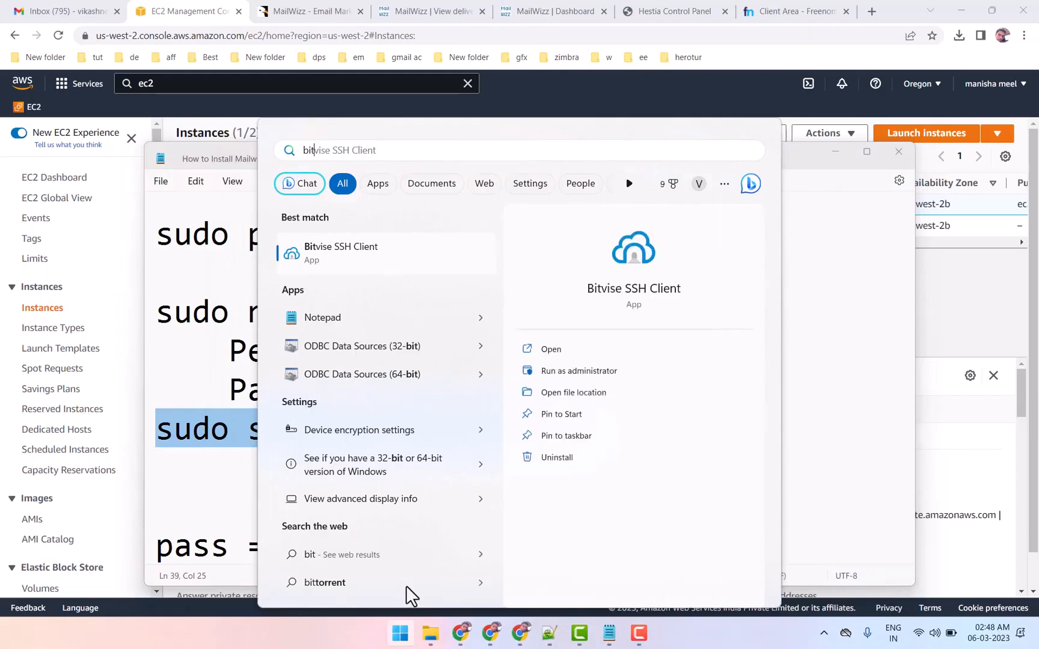
key(Return)
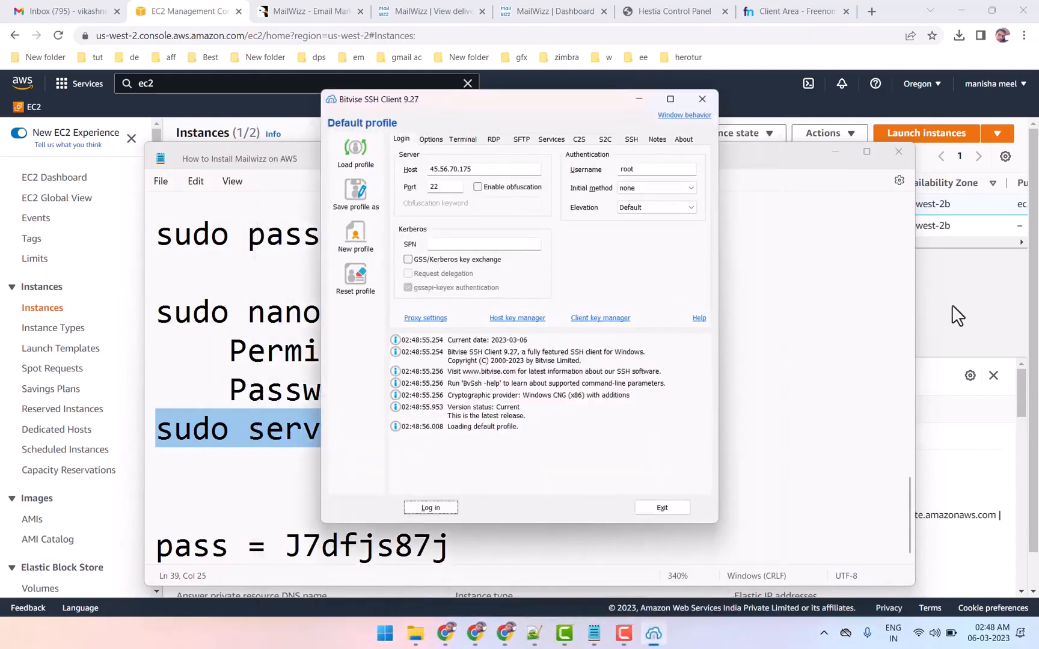
Copy the EC2 public IPv4 and set 34.219.73.148 as the Bitvise host.
click(953, 305)
click(462, 475)
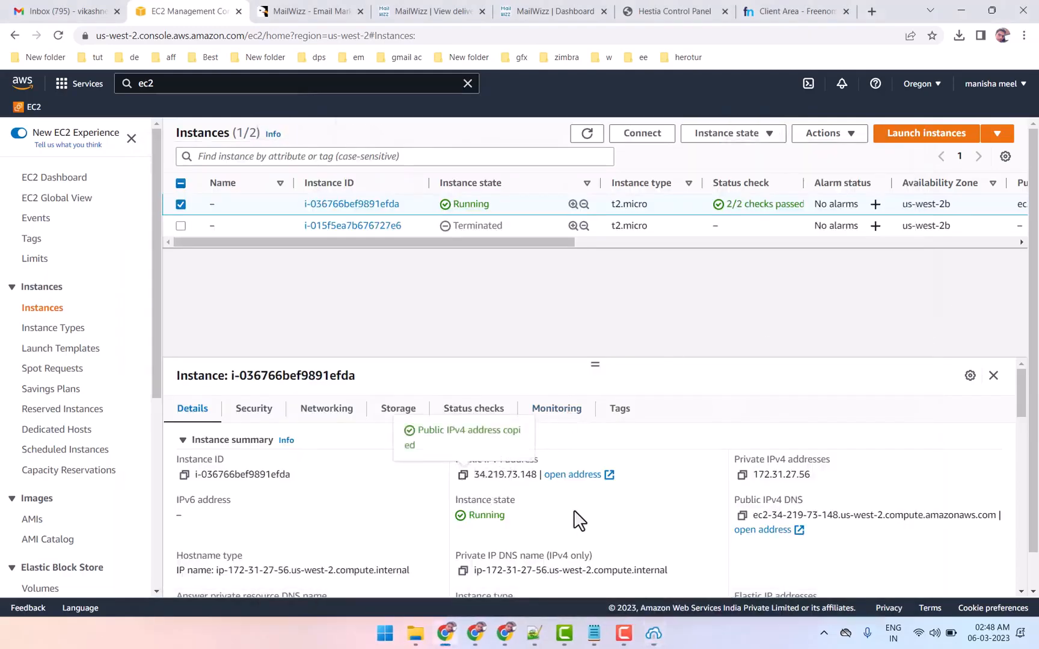
click(653, 633)
drag(505, 170, 397, 185)
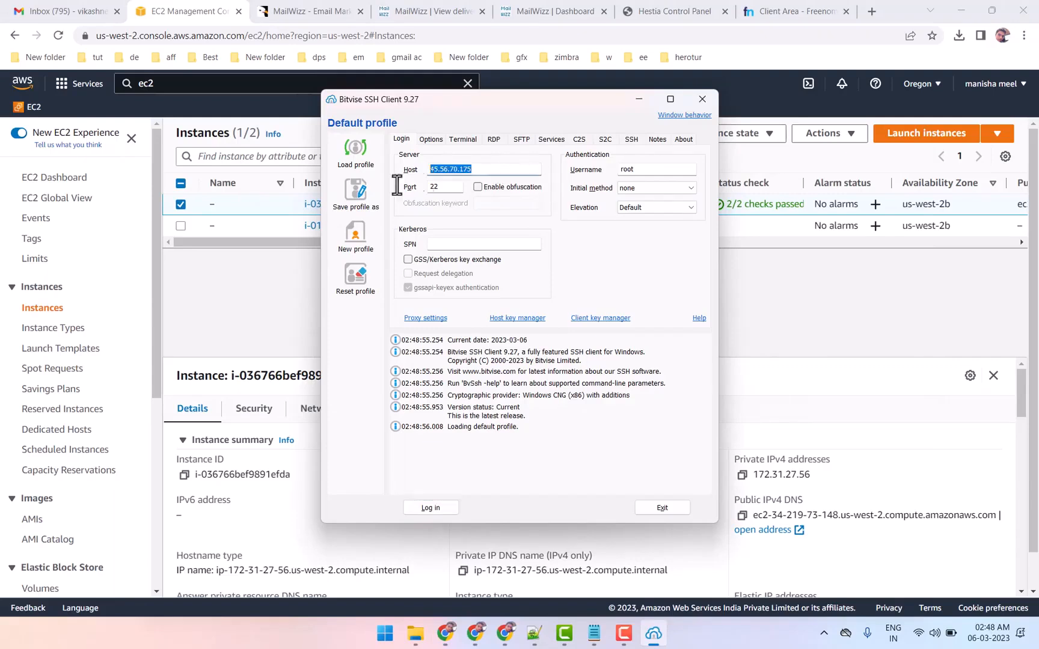
right_click(470, 173)
click(497, 227)
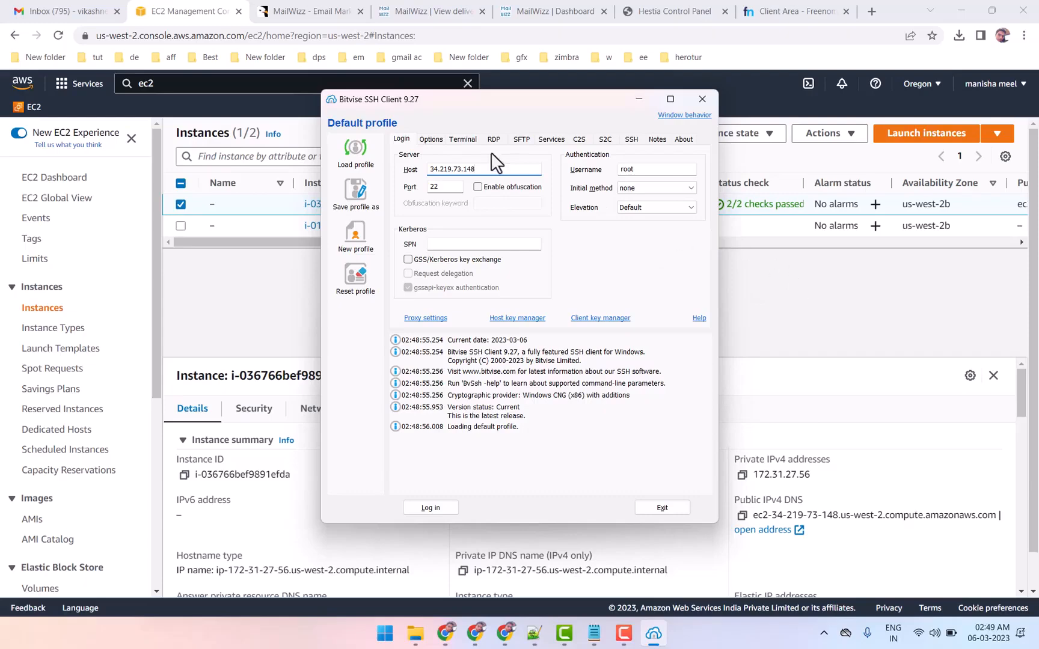
Copy the saved root password from the setup notes.
click(791, 302)
click(593, 633)
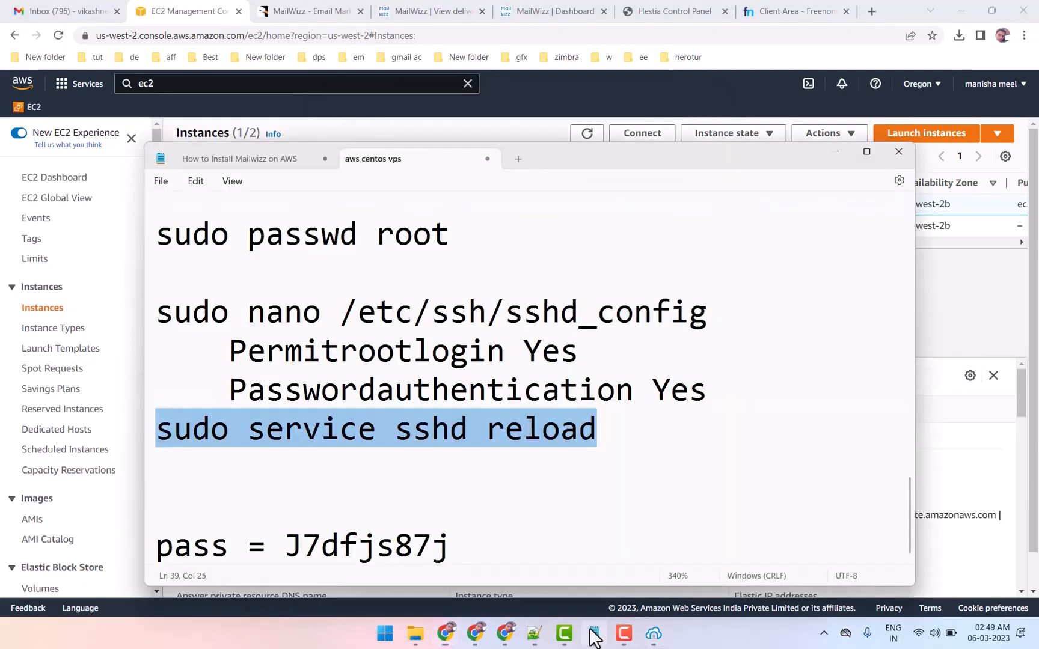
double_click(340, 539)
right_click(352, 549)
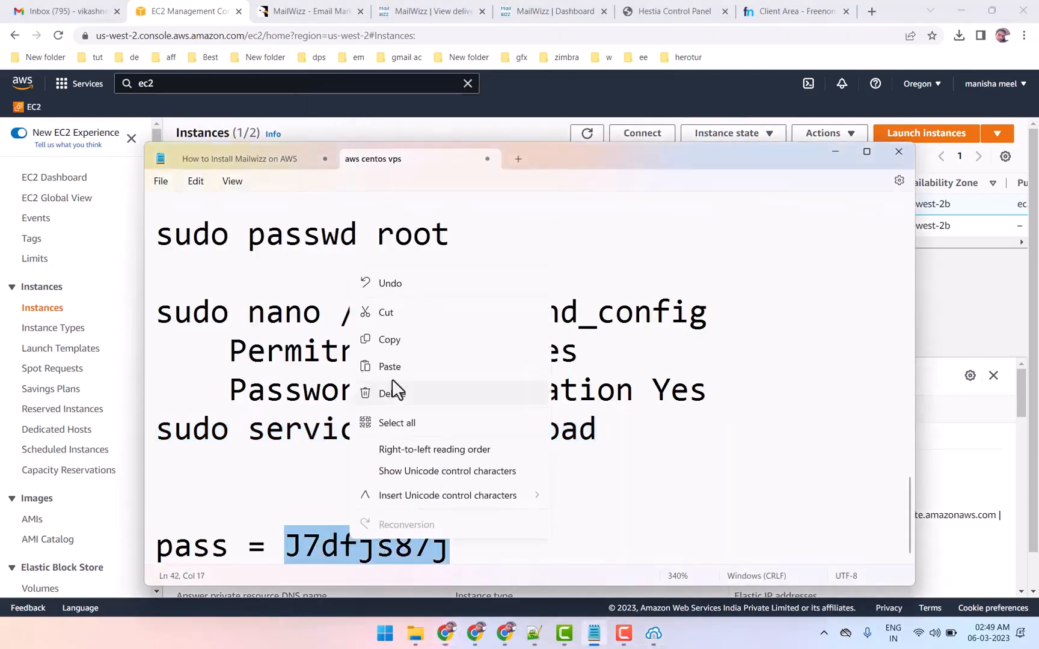
click(395, 339)
click(837, 151)
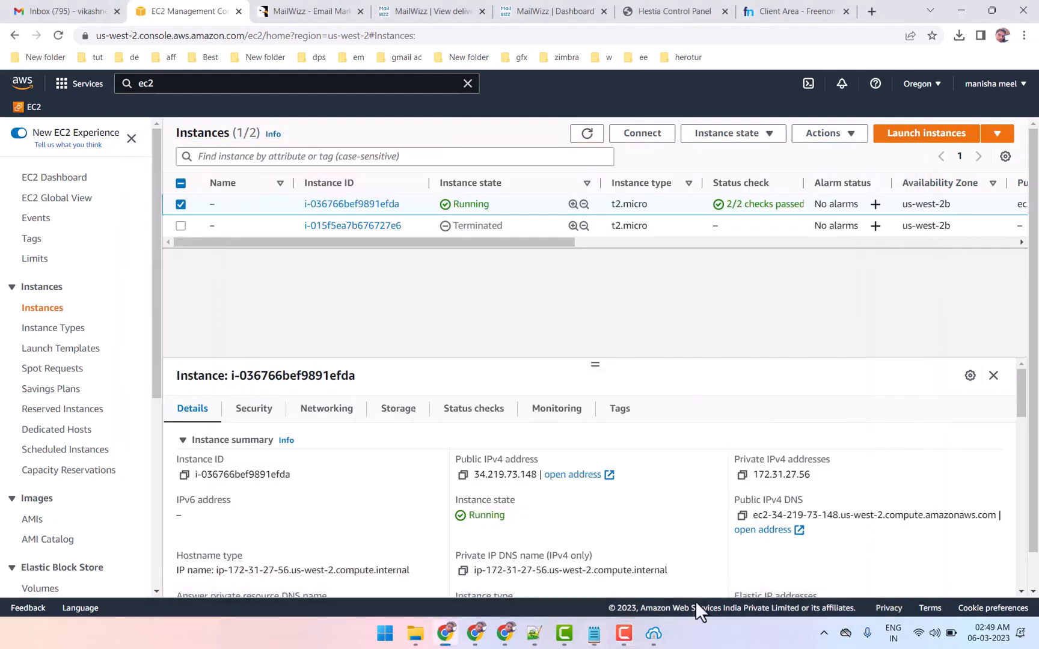
Log in as root with the pasted password, trust the host key, and open a terminal console.
click(654, 633)
click(430, 507)
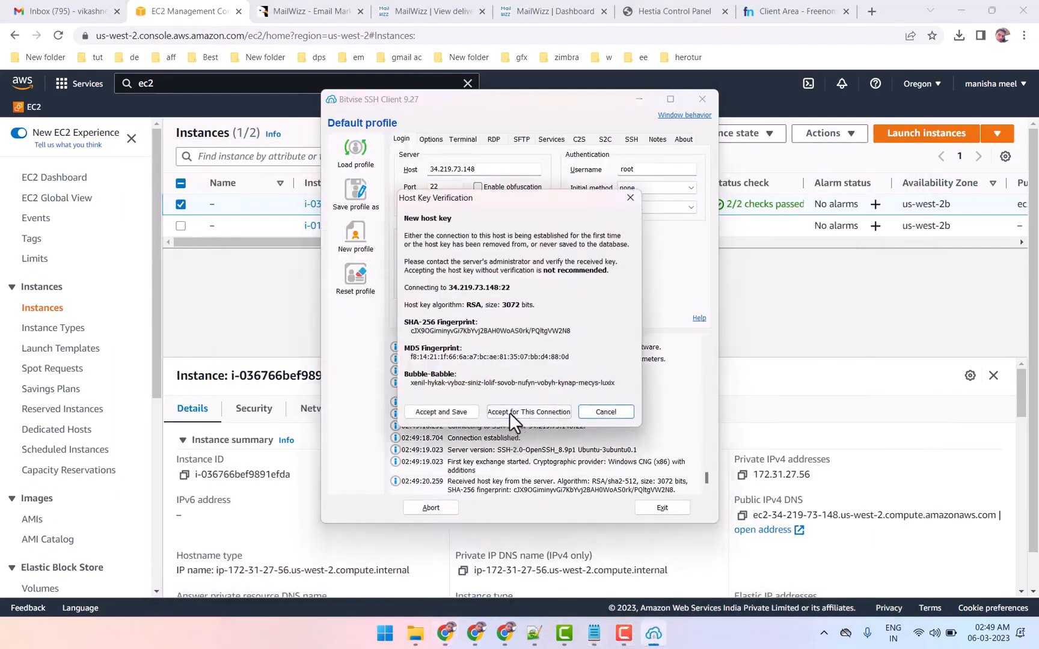
click(508, 413)
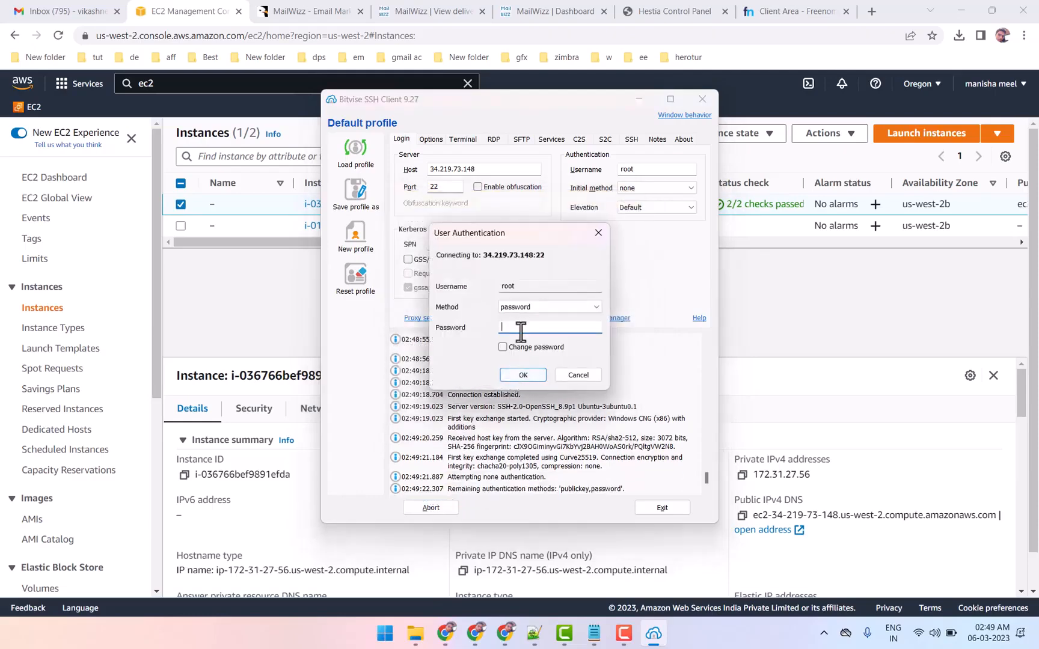
right_click(522, 328)
click(556, 384)
click(520, 375)
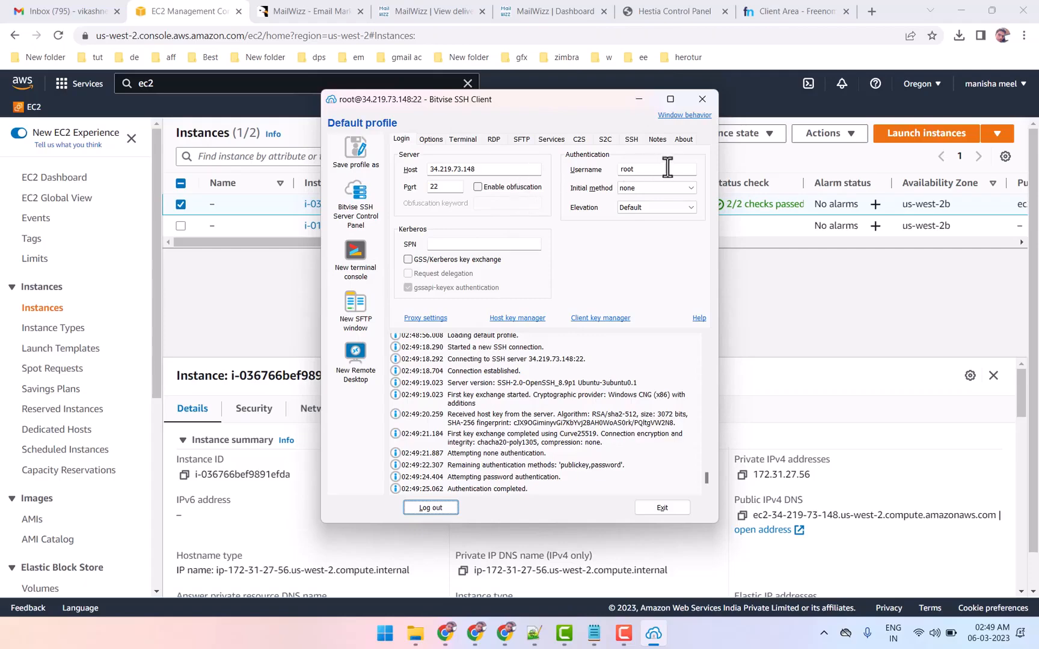
click(362, 262)
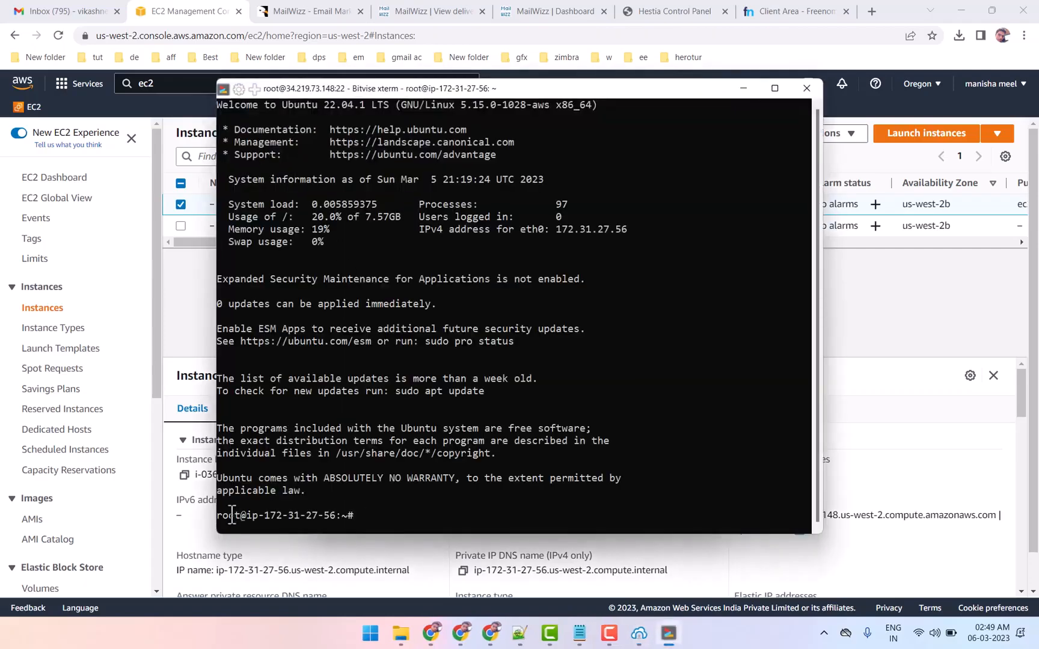
drag(217, 515, 239, 516)
Copy the Step 3 wget hst-install.sh command from the Hestia page and paste it into the Bitvise terminal.
click(677, 11)
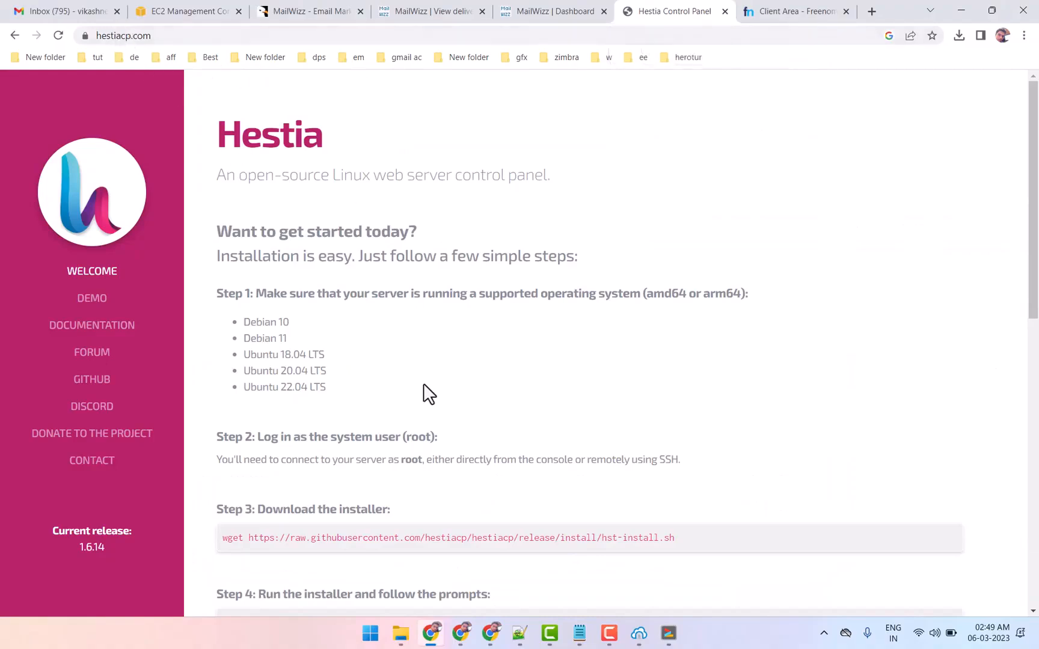
scroll(367, 421, down, 3)
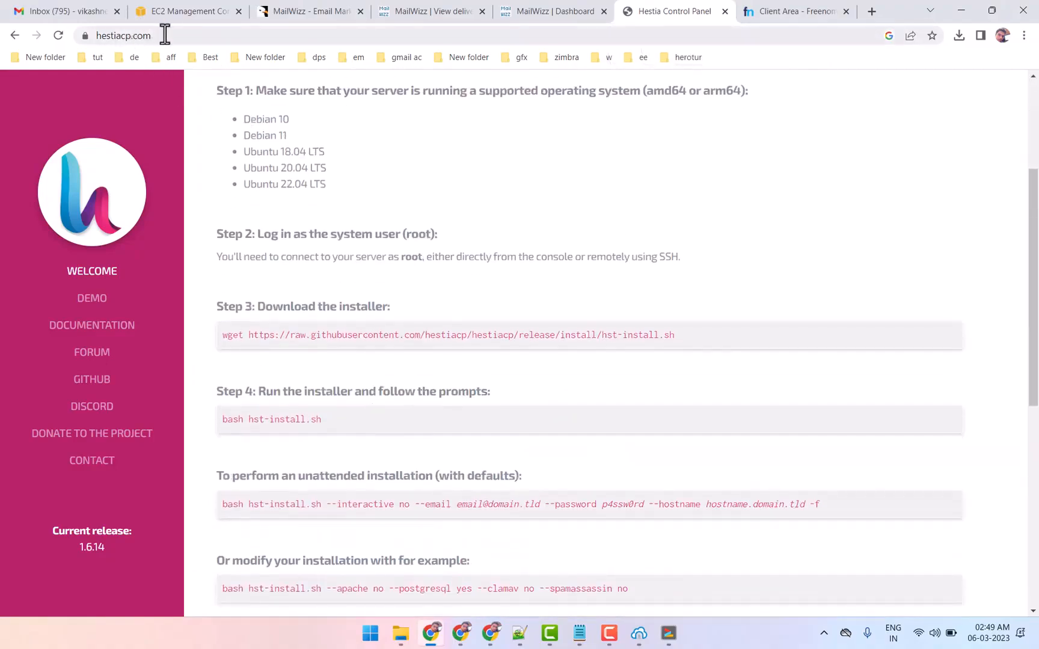
click(164, 35)
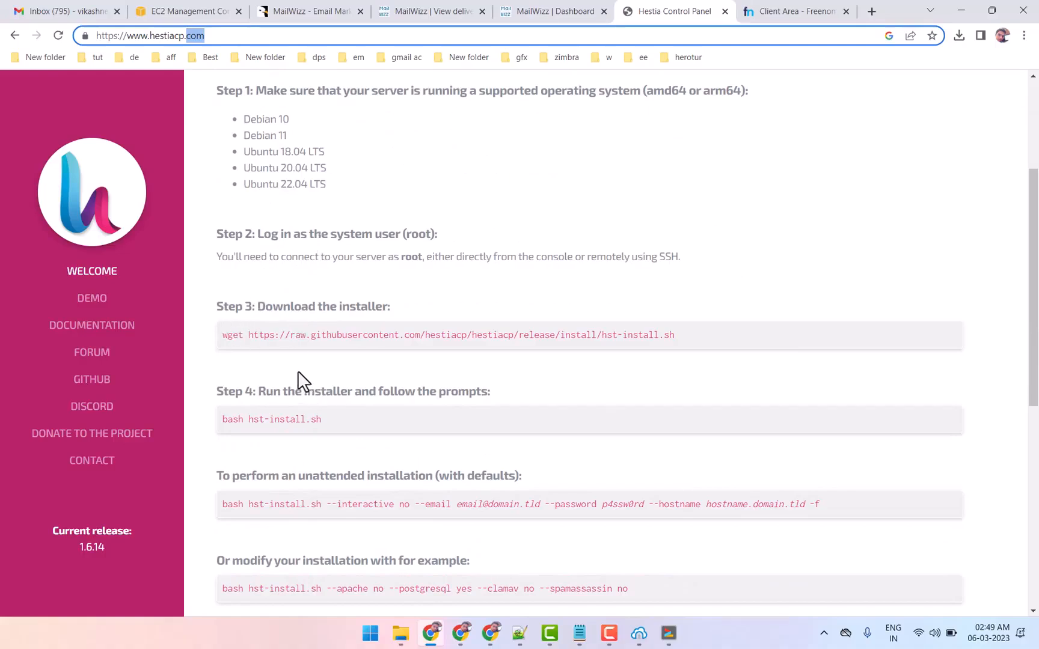
triple_click(251, 336)
right_click(255, 339)
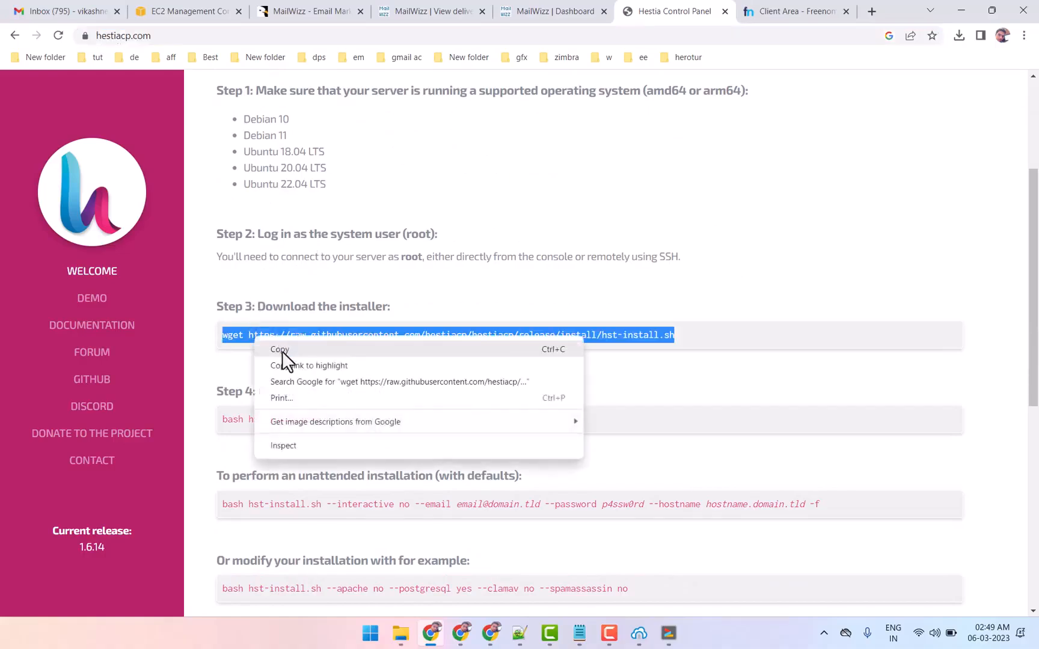
click(281, 351)
click(668, 633)
right_click(434, 426)
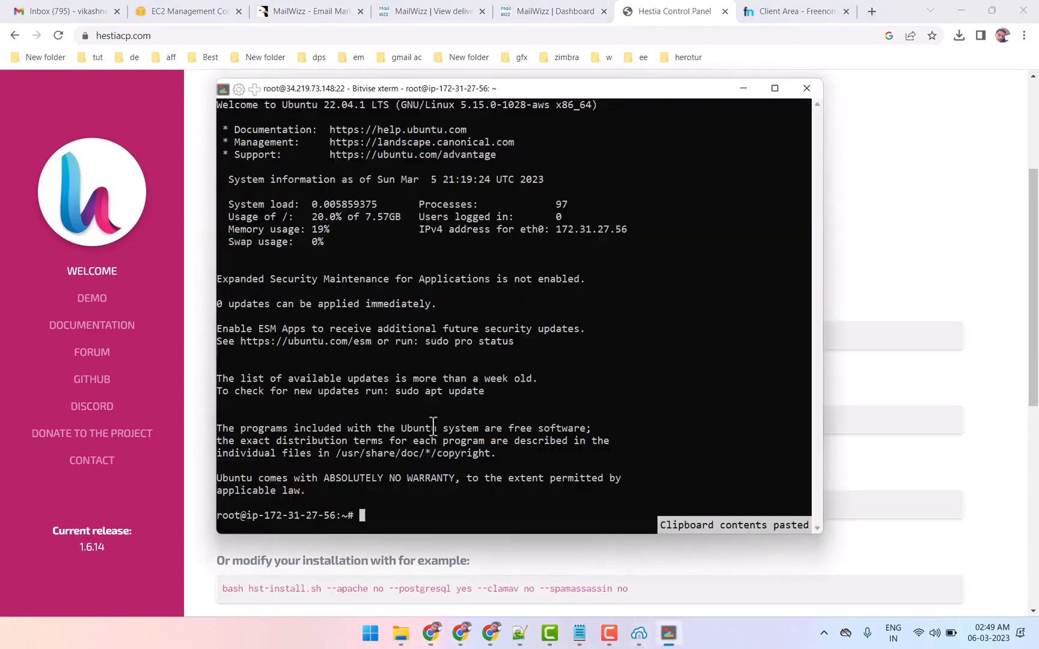
Copy 'bash hst-install.sh' from the Hestia page and run it in the terminal.
click(914, 322)
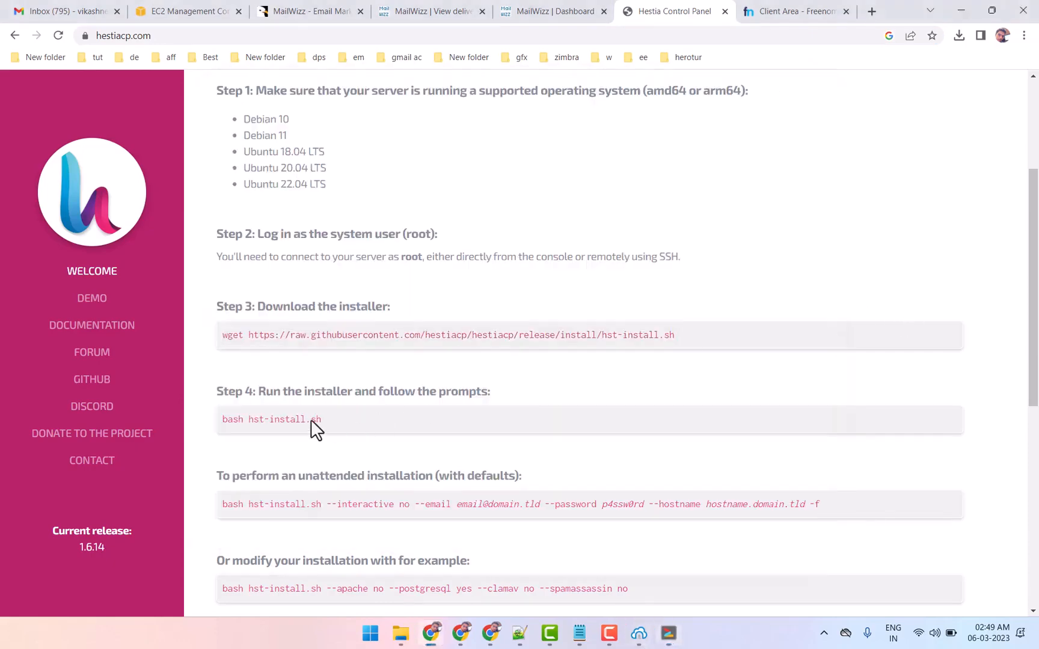
triple_click(287, 419)
right_click(295, 419)
click(413, 449)
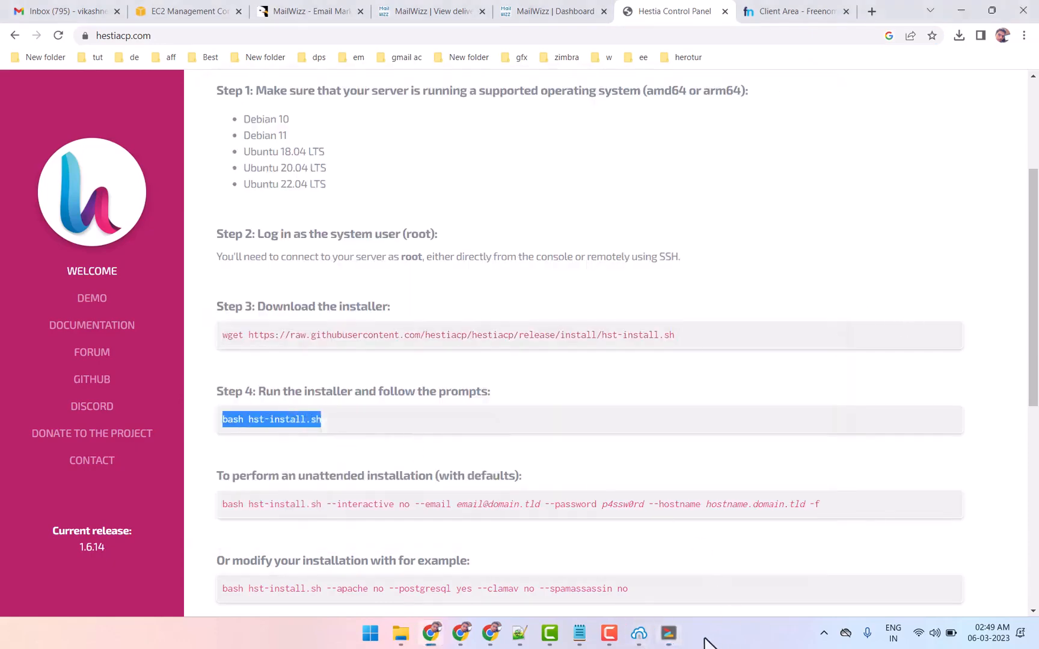
click(669, 633)
right_click(485, 400)
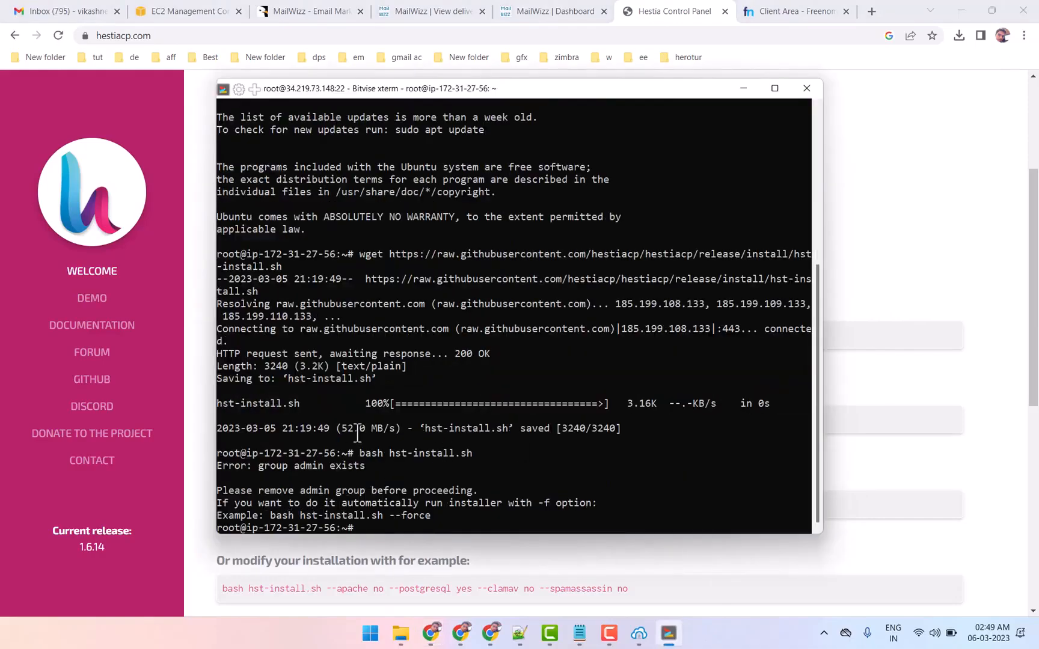
After the admin group error, rerun the installer with the suggested --force command.
drag(271, 515, 428, 518)
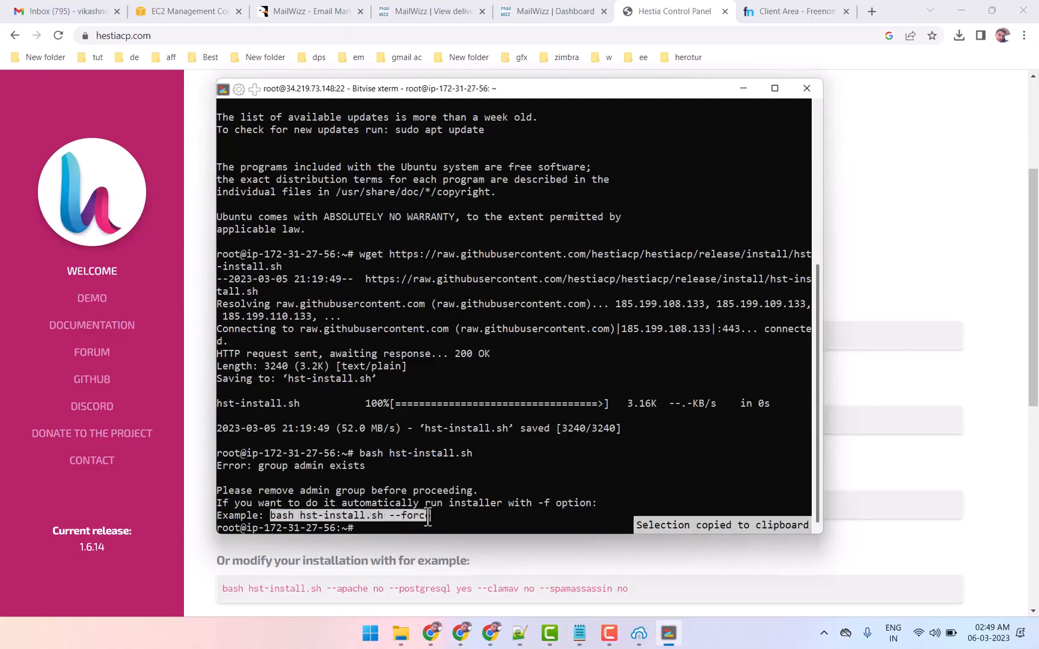
click(385, 548)
drag(322, 421, 282, 424)
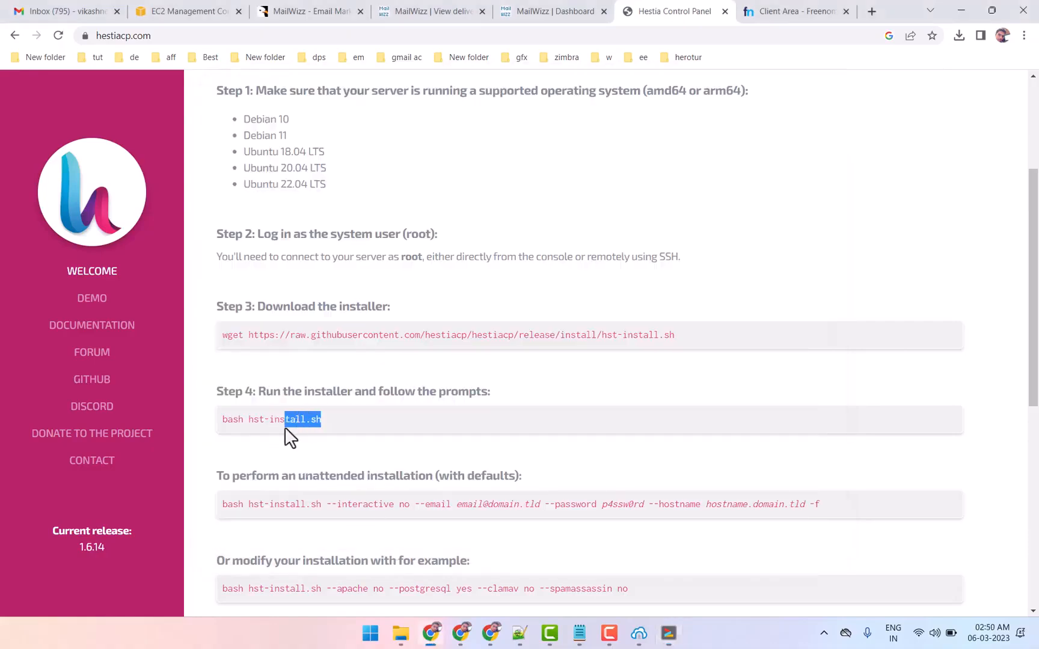
click(668, 633)
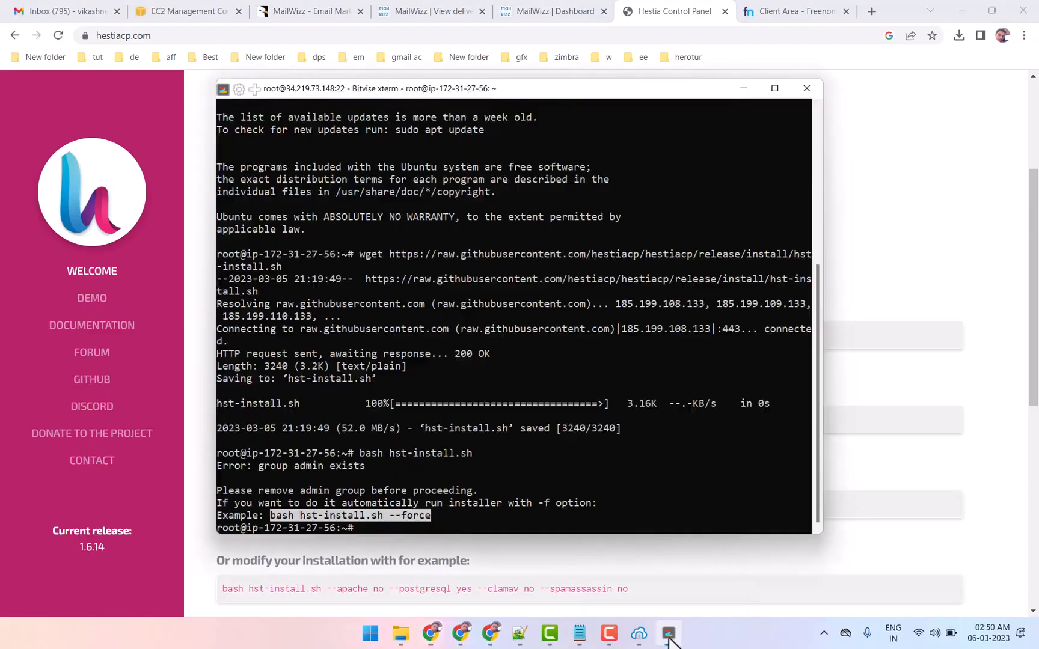
right_click(438, 522)
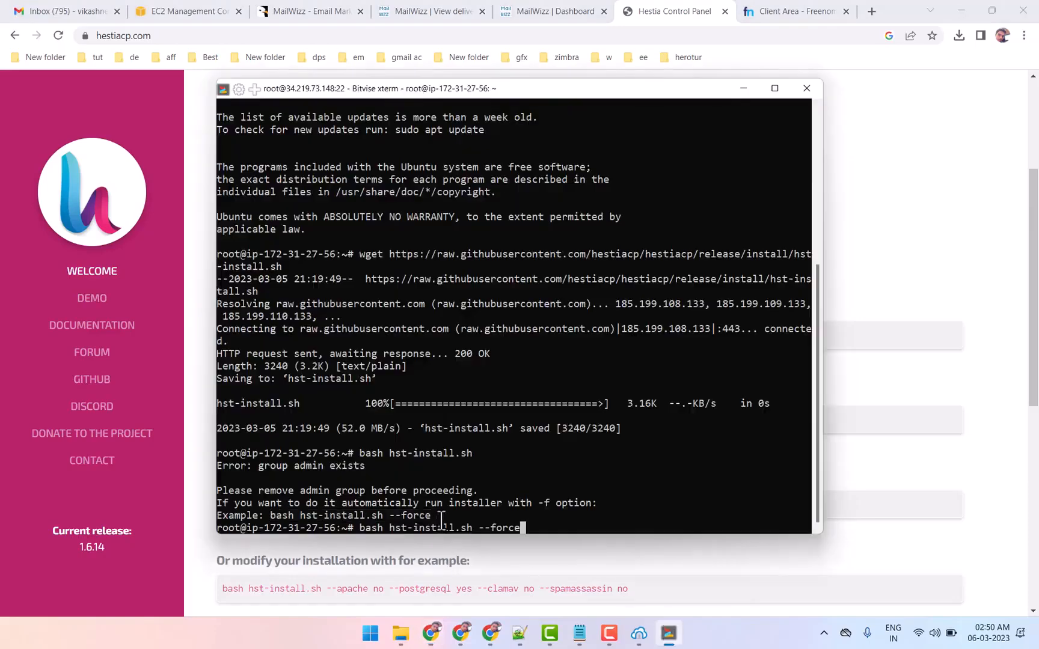
key(Return)
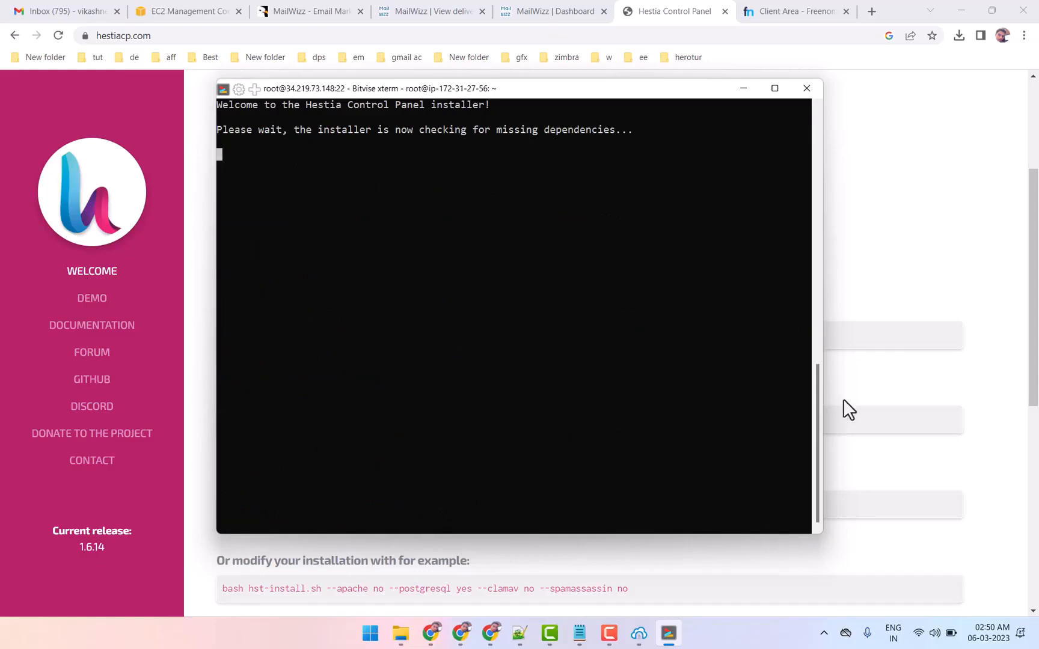
click(946, 564)
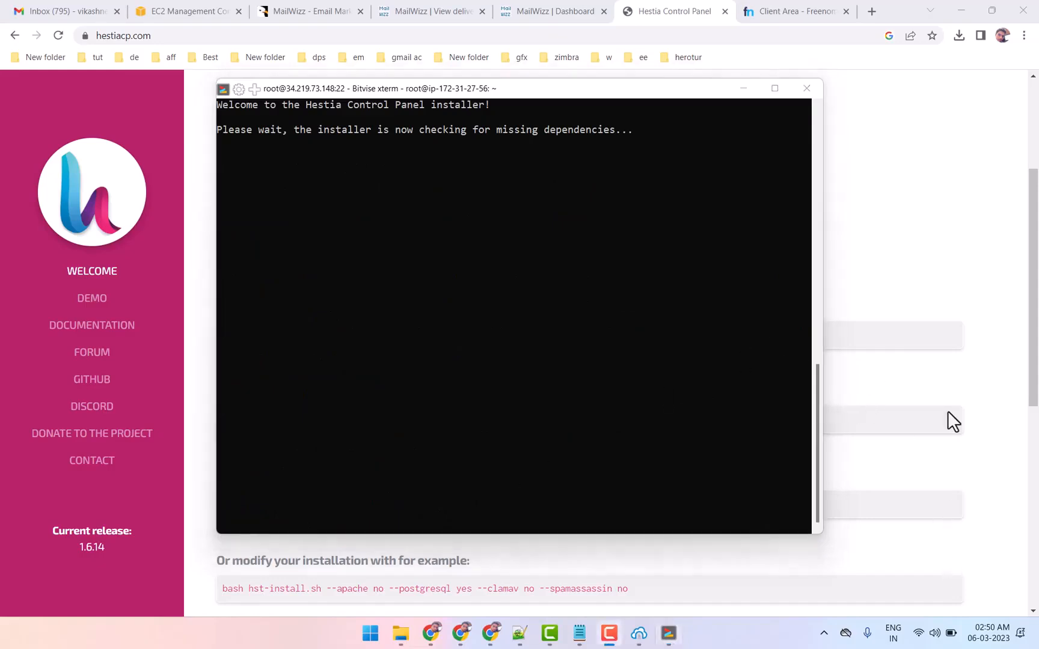
click(866, 240)
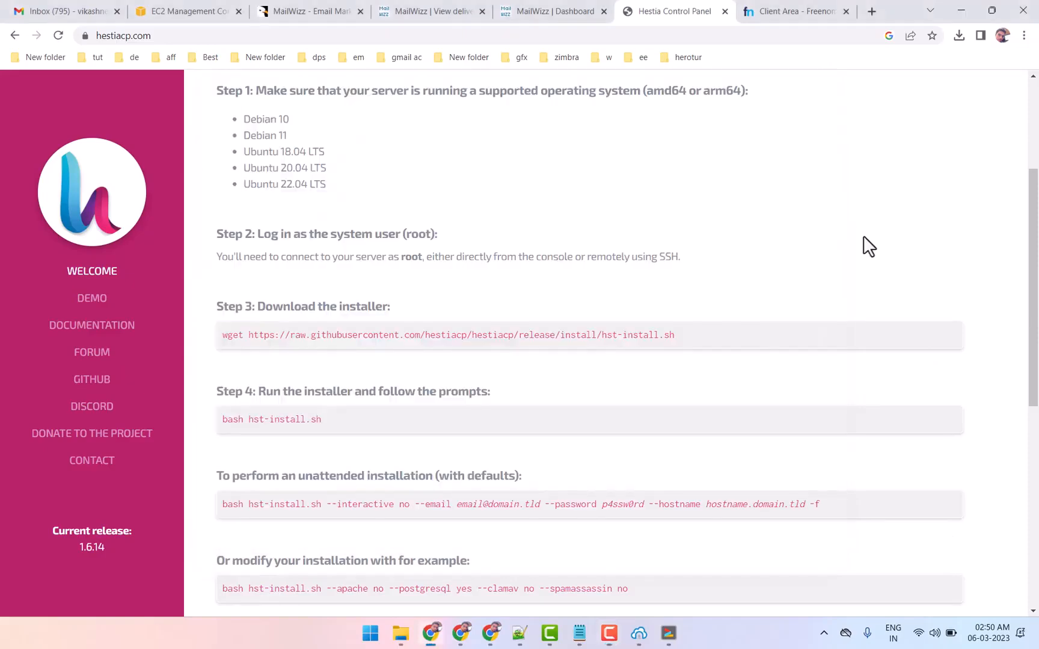
click(187, 9)
Copy the EC2 public IPv4 and reload the Freenom DNS management page.
click(463, 475)
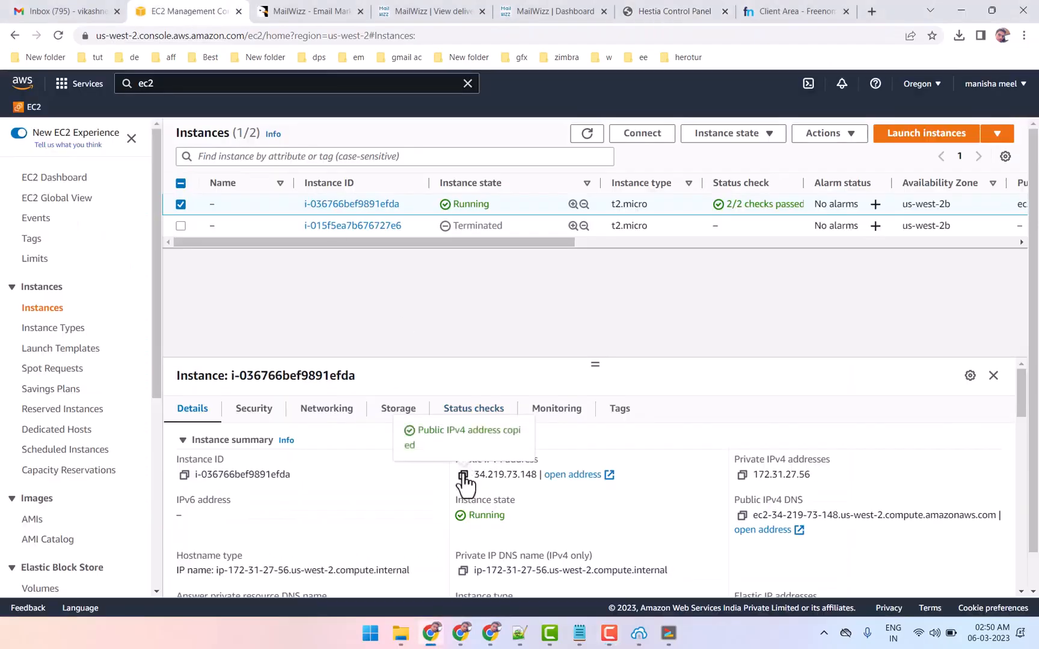
click(778, 10)
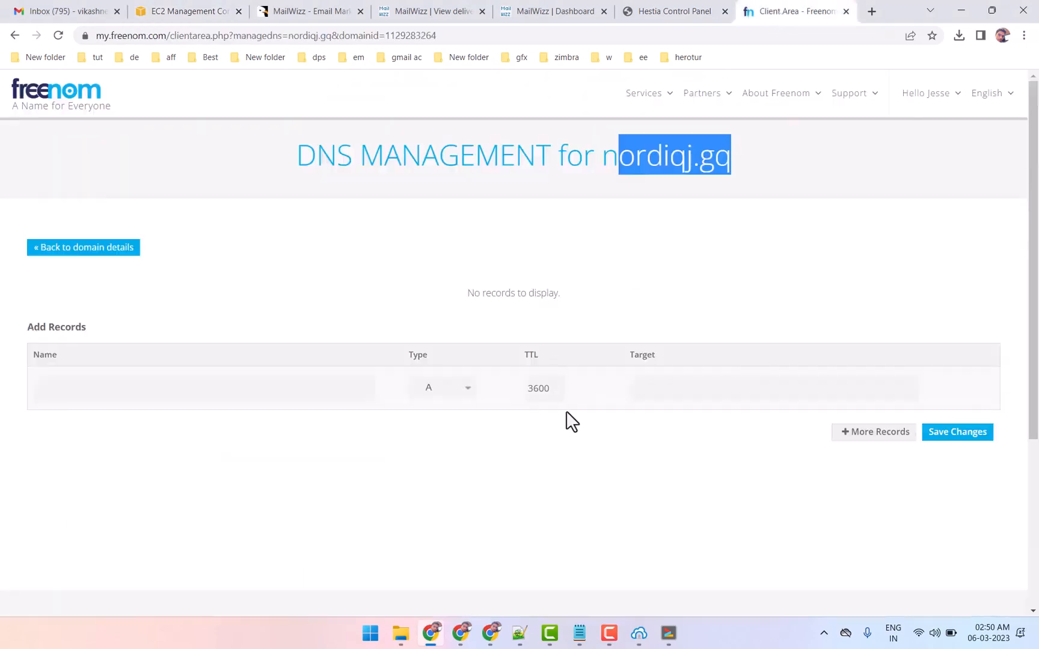
right_click(515, 213)
click(559, 249)
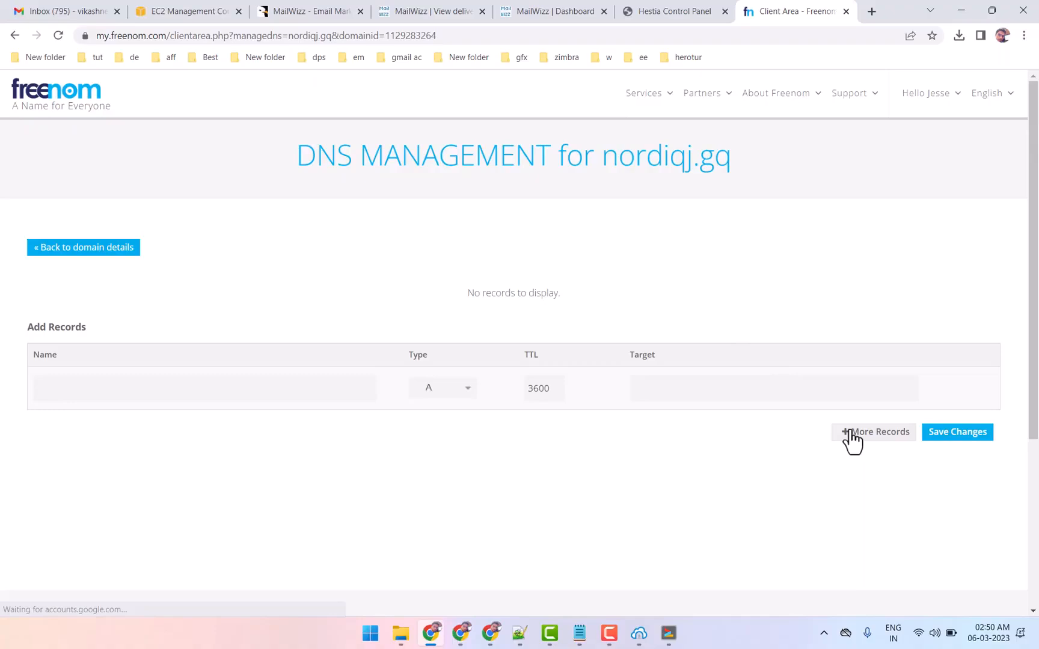
Add a second record row, giving both rows TTL 600 and target 34.219.73.148.
click(843, 432)
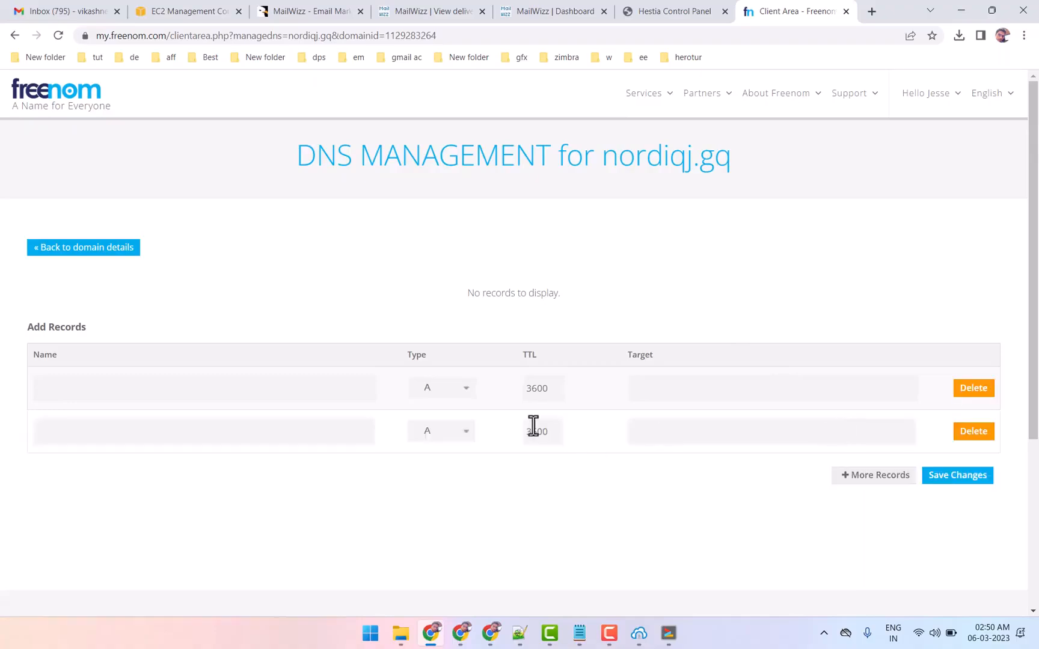
drag(555, 388, 488, 397)
text(600)
drag(550, 433, 478, 452)
text(600)
click(647, 385)
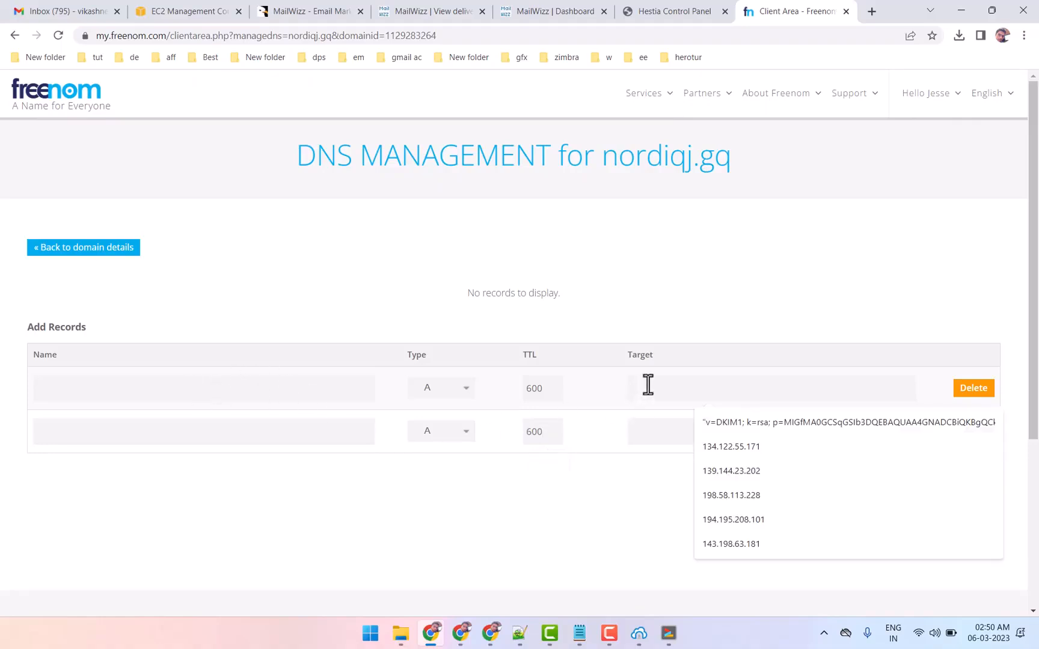
key(ctrl+v)
click(658, 431)
key(ctrl+v)
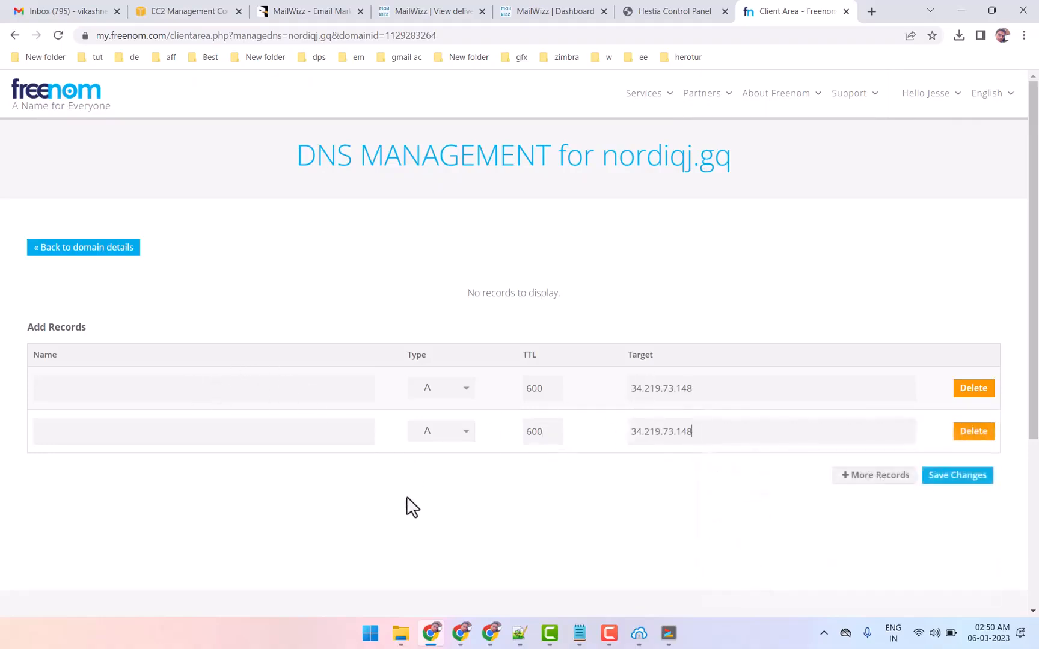
Name the second record www and save both A records.
click(77, 433)
text(www)
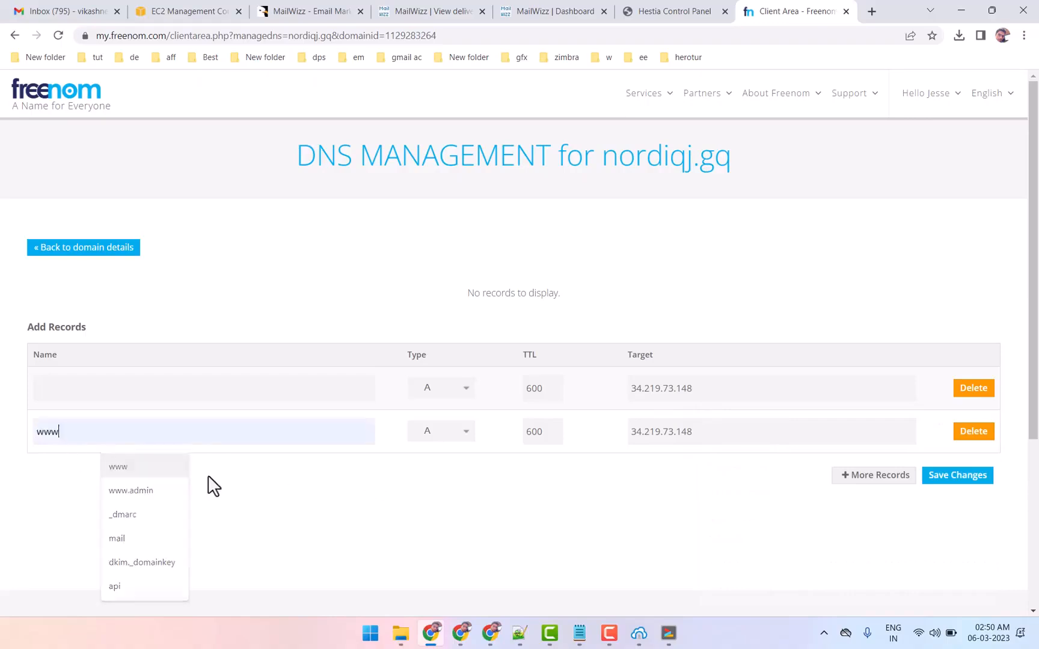
key(Return)
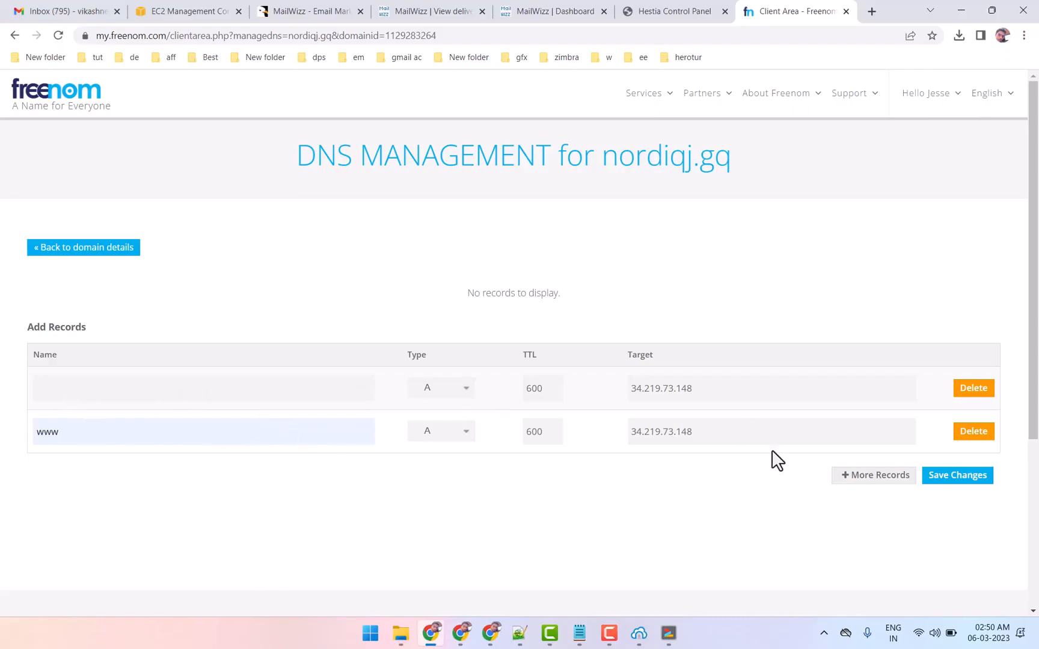
click(957, 476)
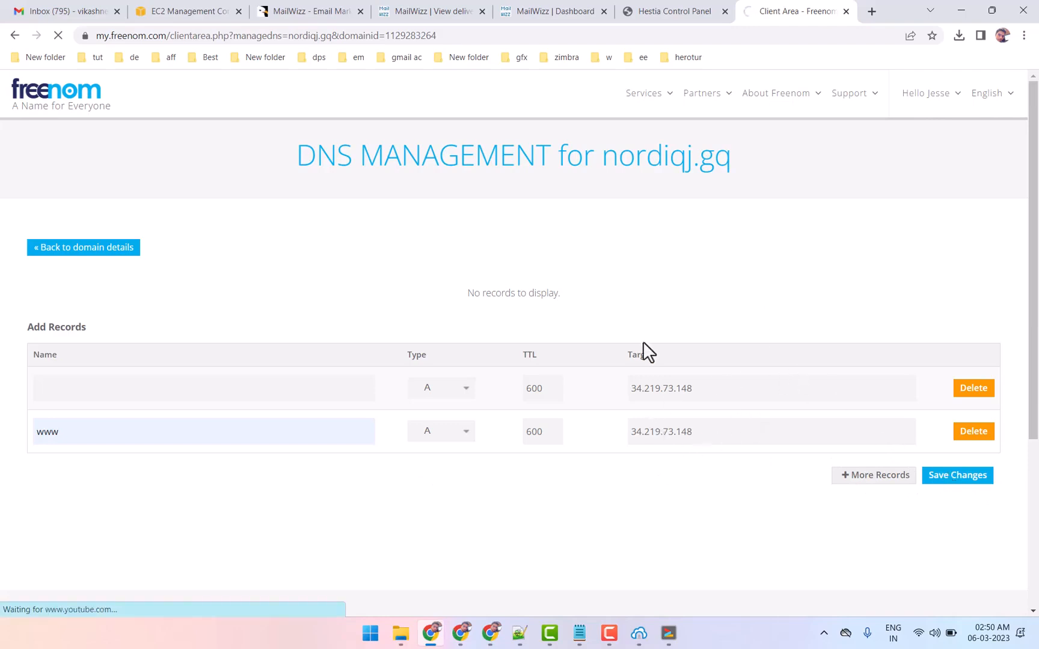
Copy the domain name nordiqj.gq from the Freenom page.
click(669, 633)
click(904, 250)
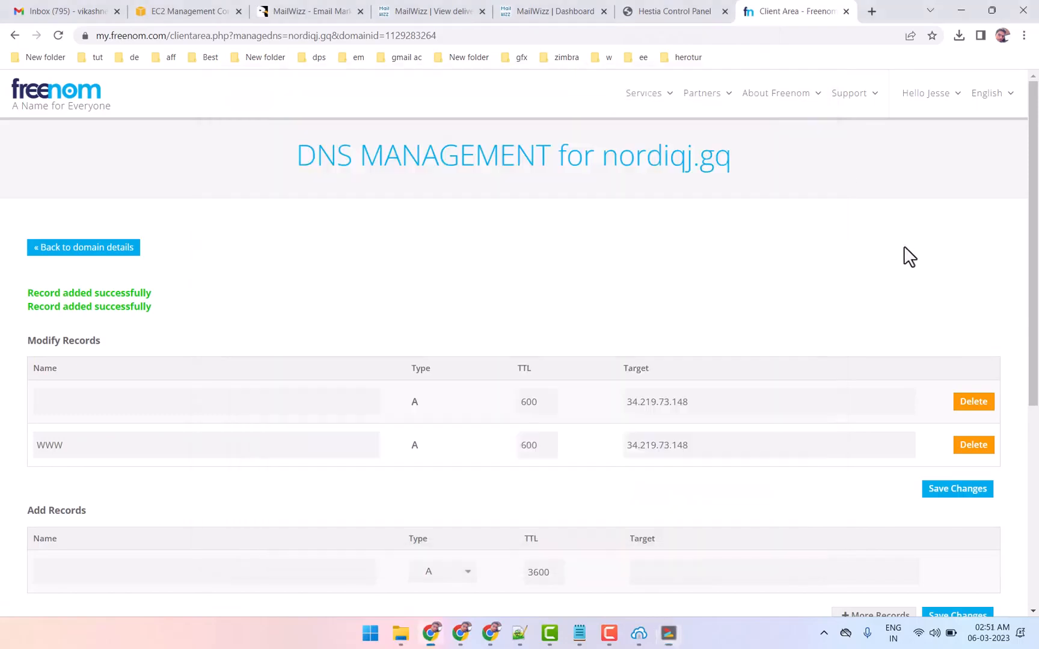
drag(604, 157, 742, 165)
right_click(684, 165)
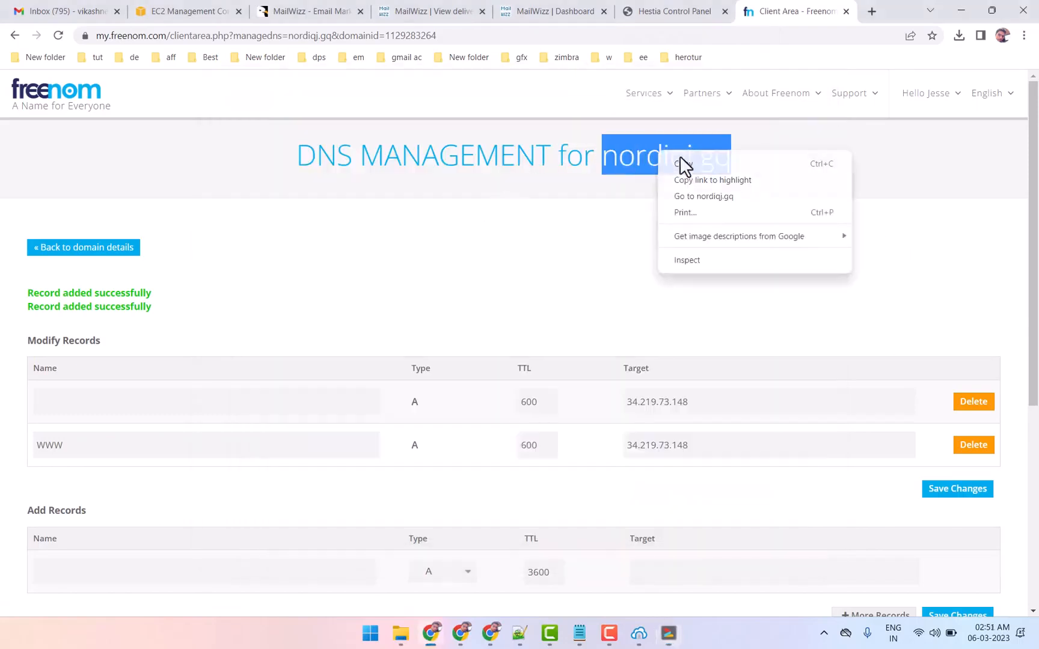
click(697, 167)
click(668, 633)
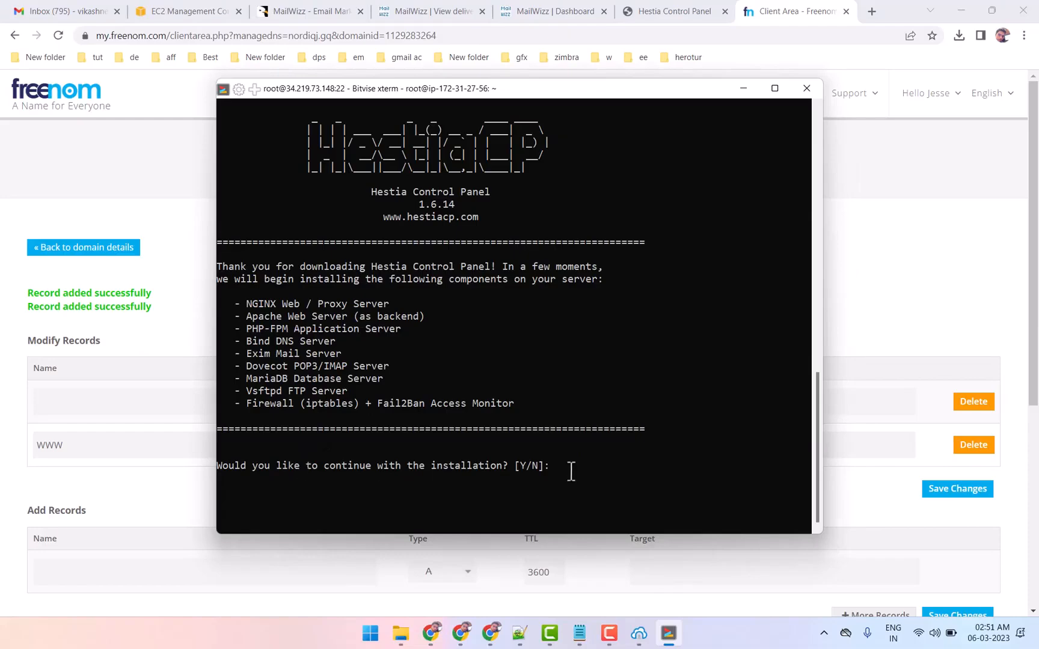
Confirm the HestiaCP installation in the full-screen terminal and enter the admin e-mail address.
text(y)
key(Return)
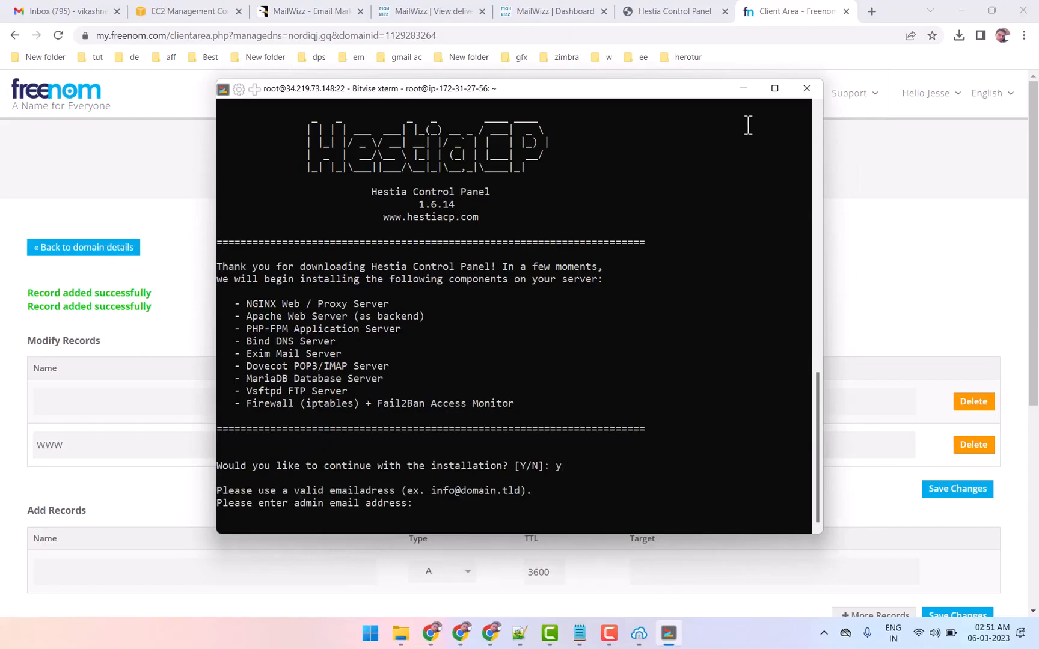
click(774, 88)
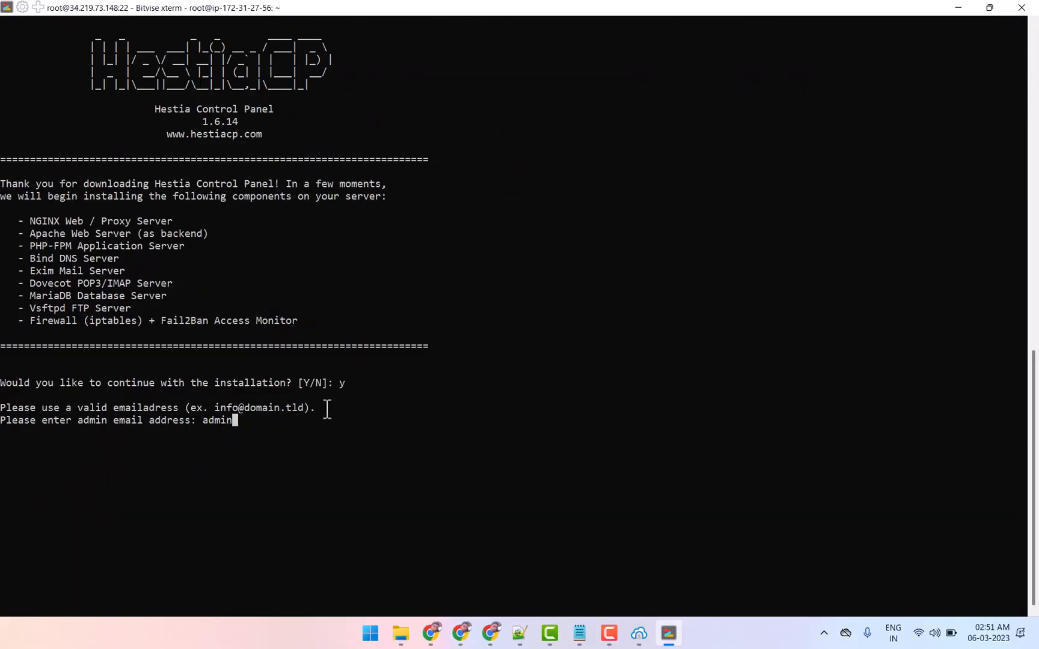
text(admin)
right_click(329, 411)
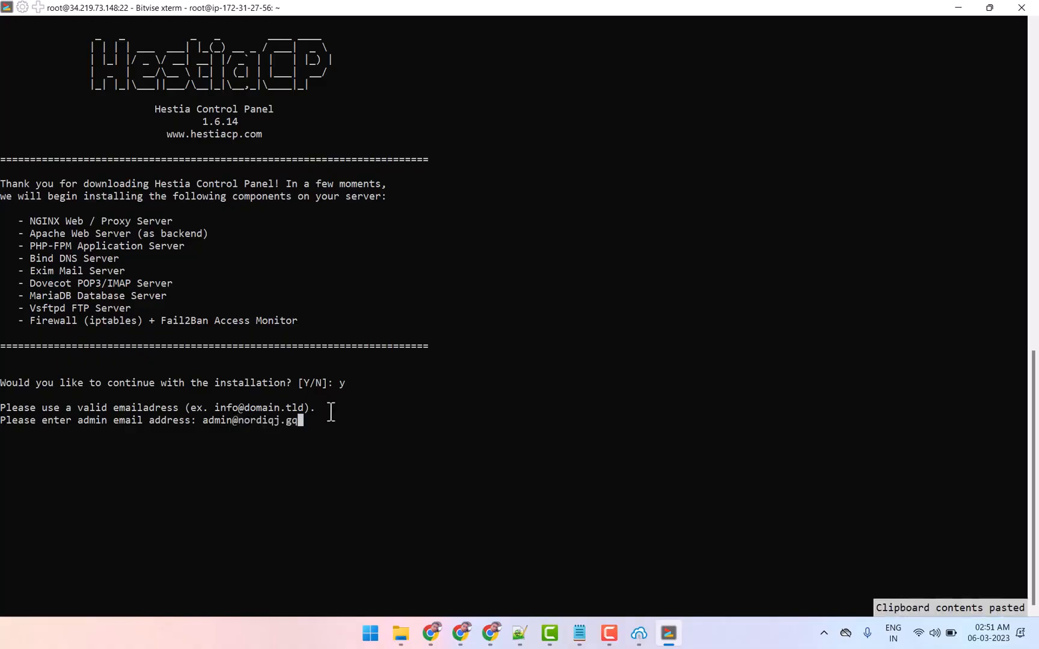
key(Return)
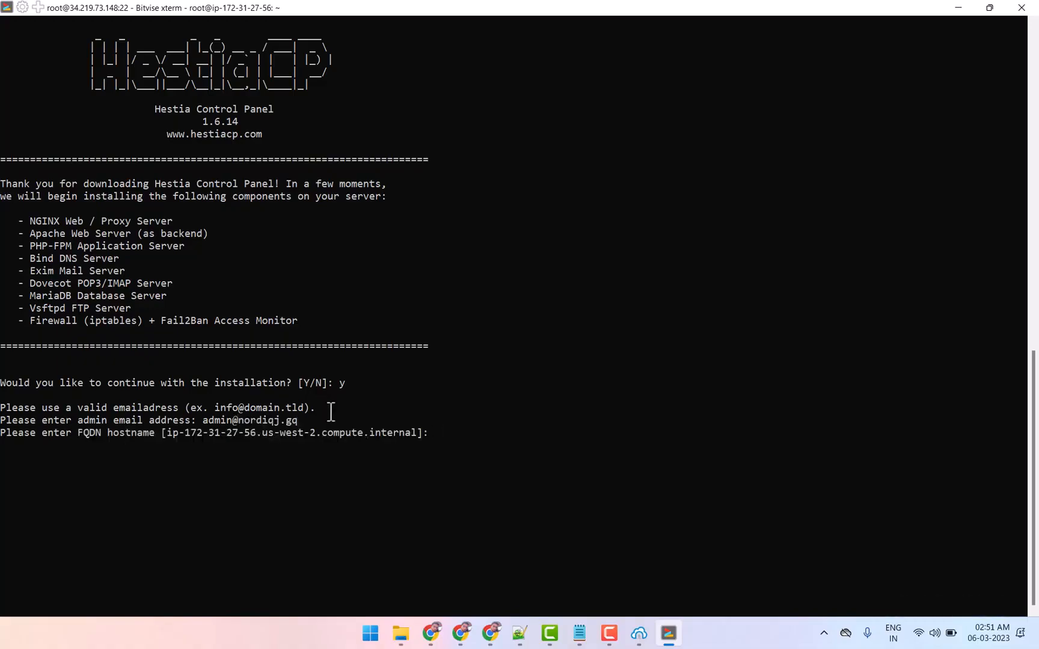
Give the installer the hostname hotname.nordiqj.gq and let the installation run to completion.
right_click(462, 431)
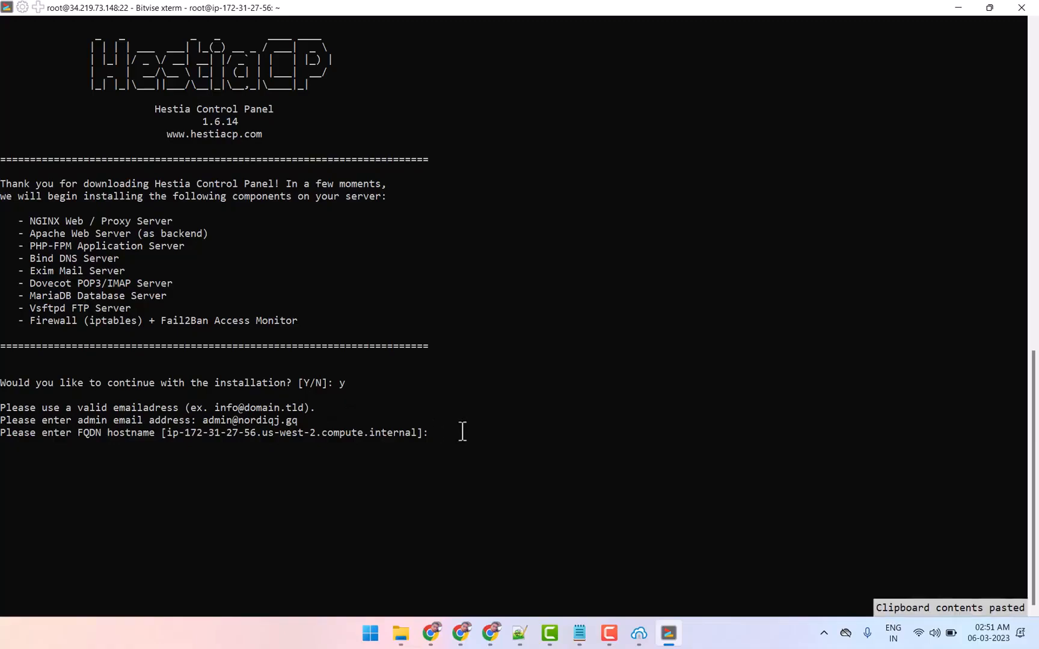
key(Return)
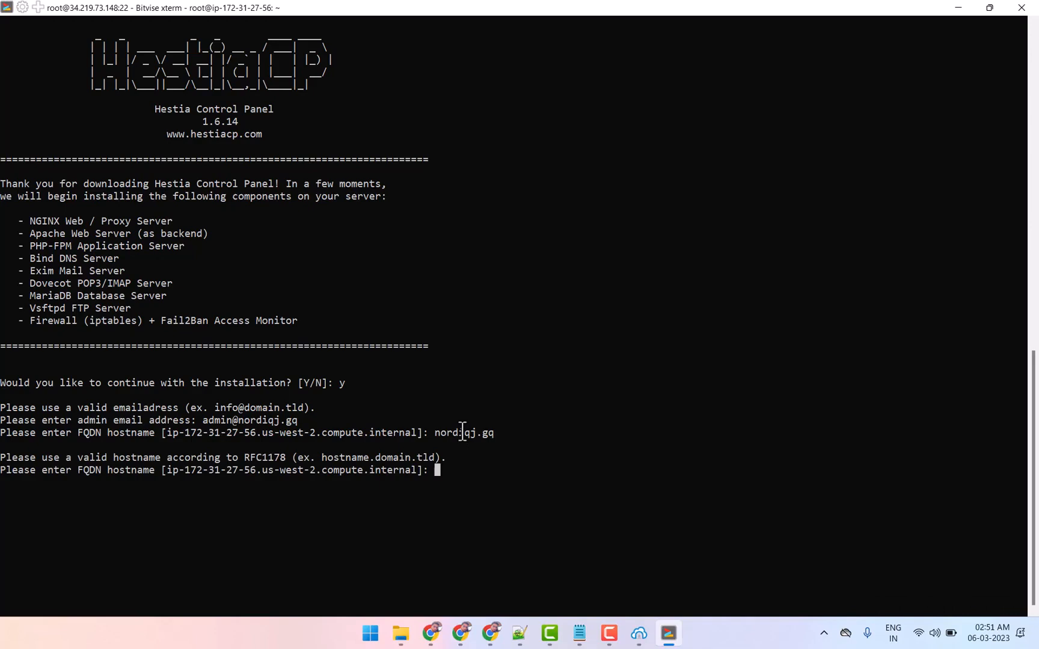
text(hotname.)
right_click(537, 436)
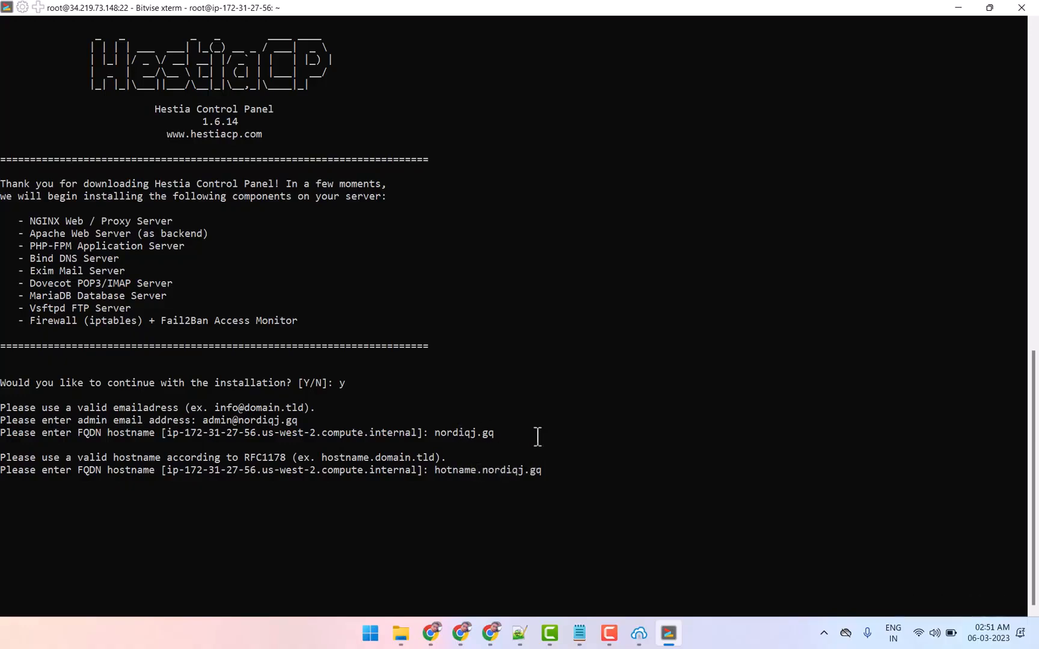
key(Return)
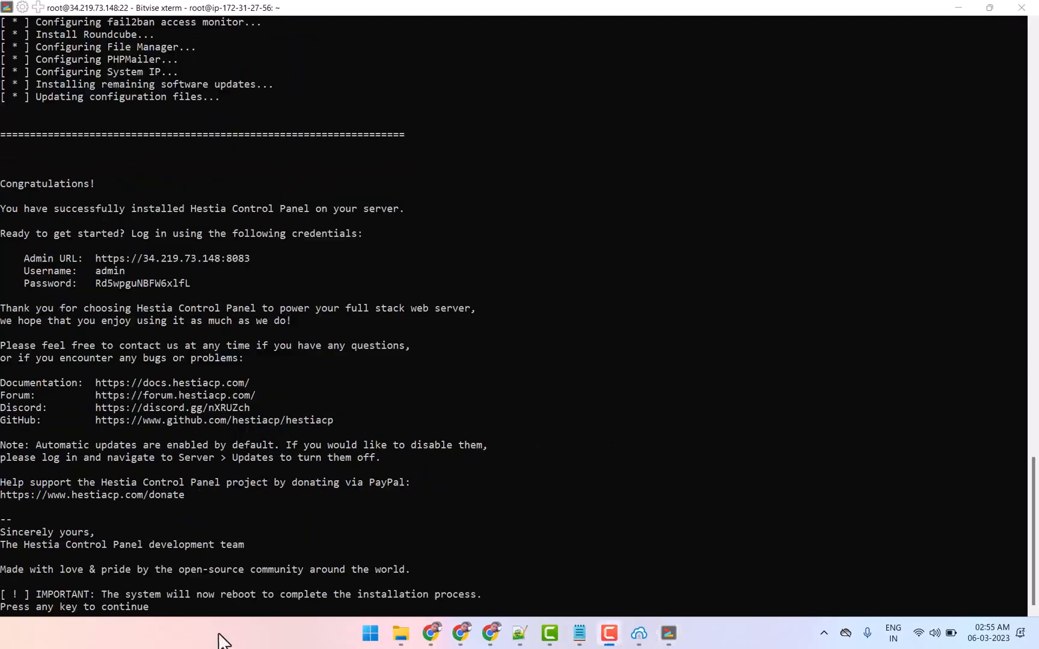
click(229, 607)
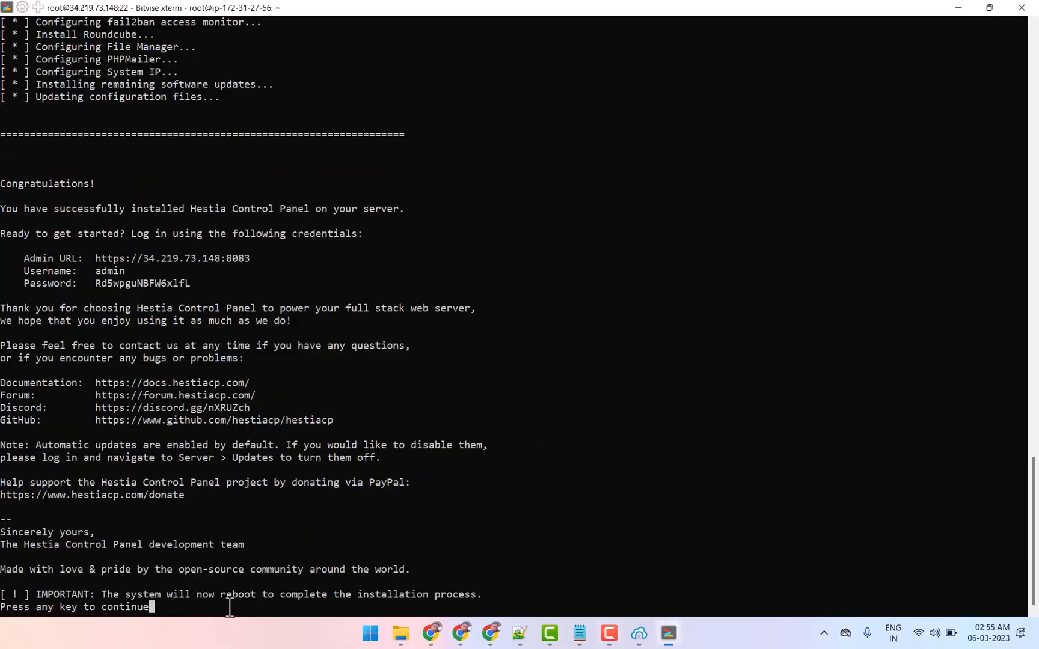
Reboot the server and paste the admin URL and login credentials into the Notepad notes.
key(Return)
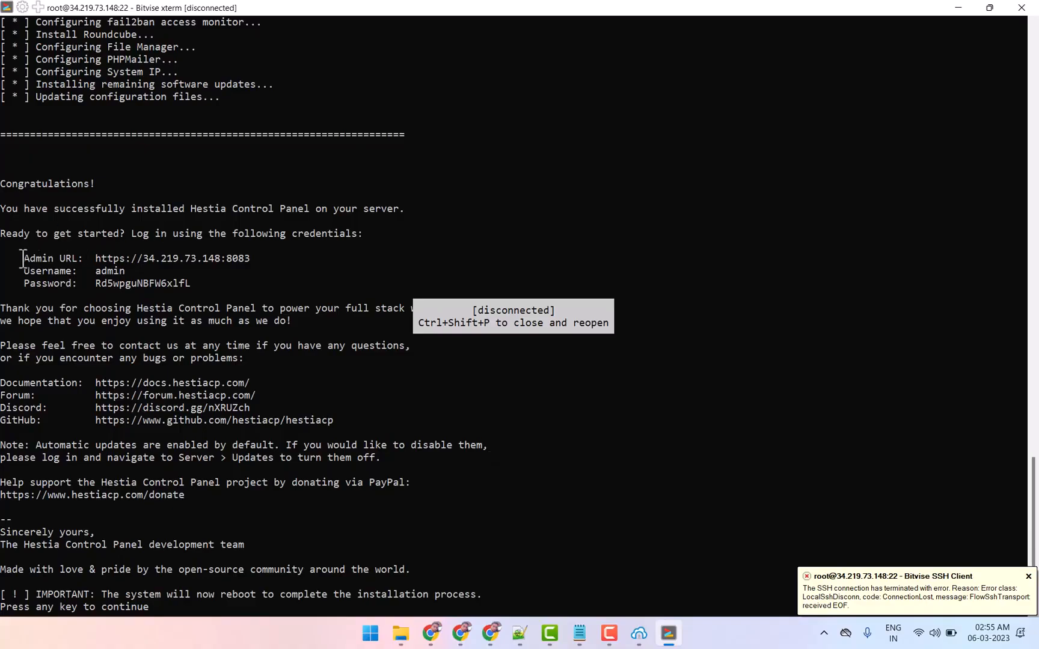
drag(23, 258, 208, 284)
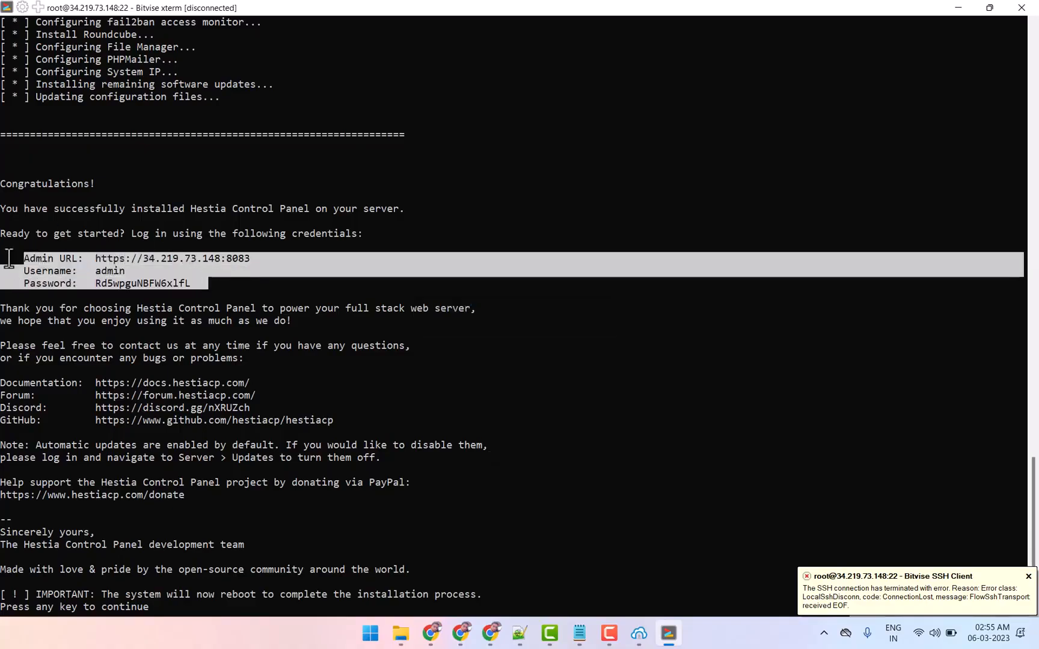
click(579, 633)
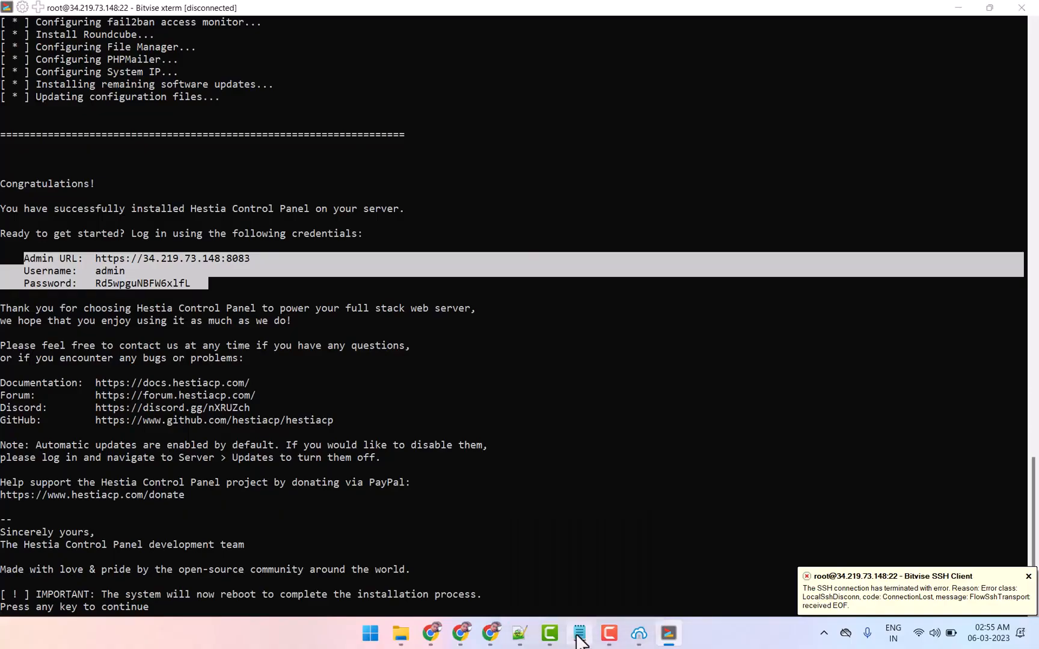
scroll(257, 240, up, 1)
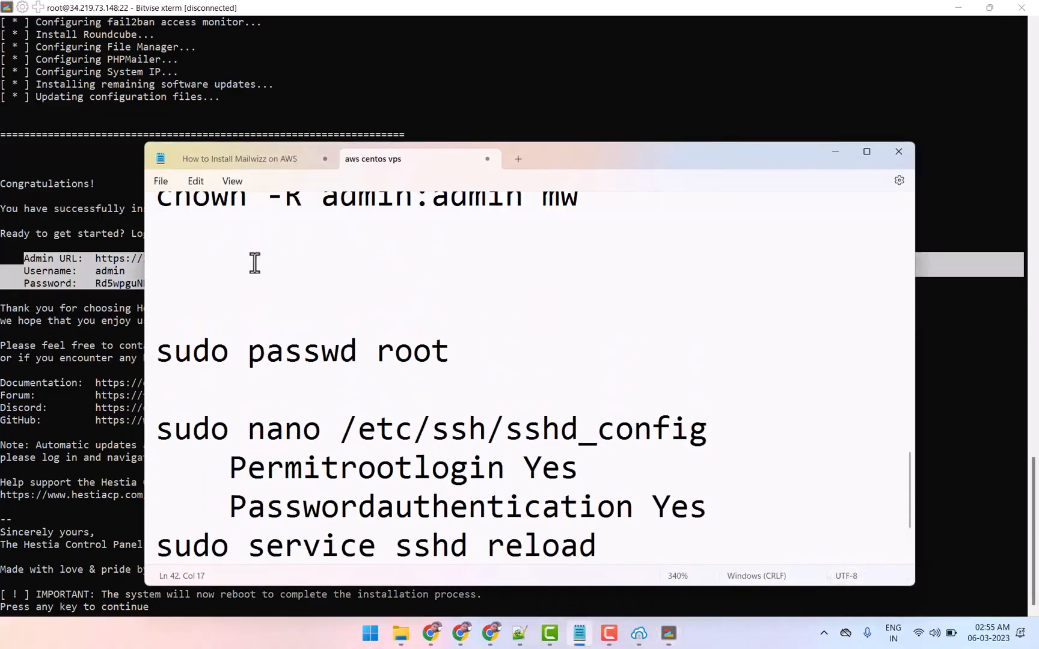
right_click(195, 269)
click(238, 363)
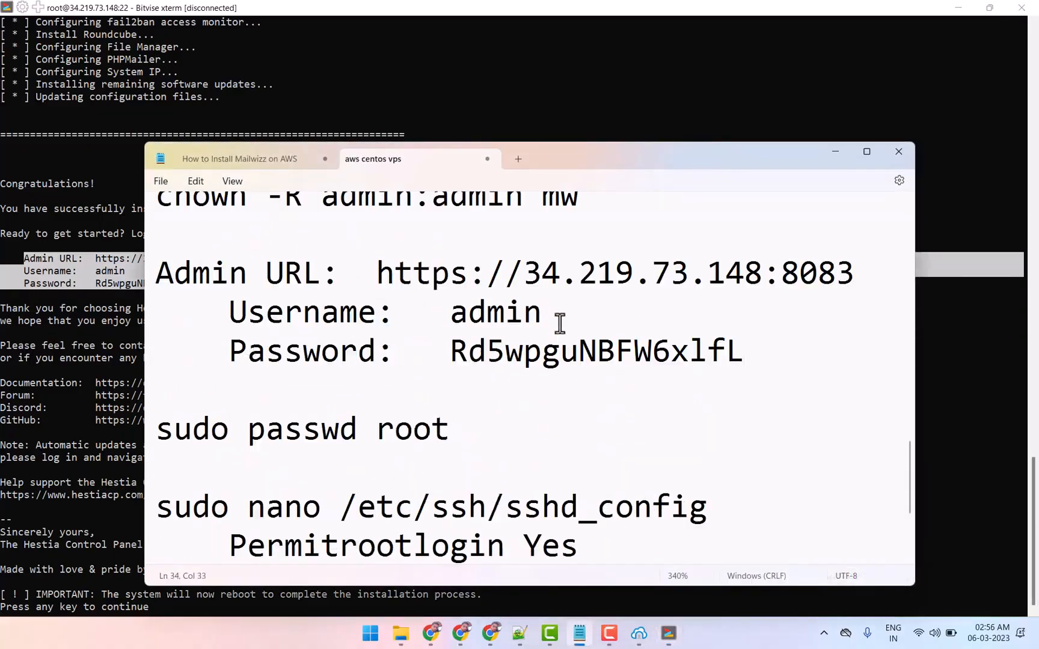
Copy the admin URL from the notes.
drag(377, 273, 857, 273)
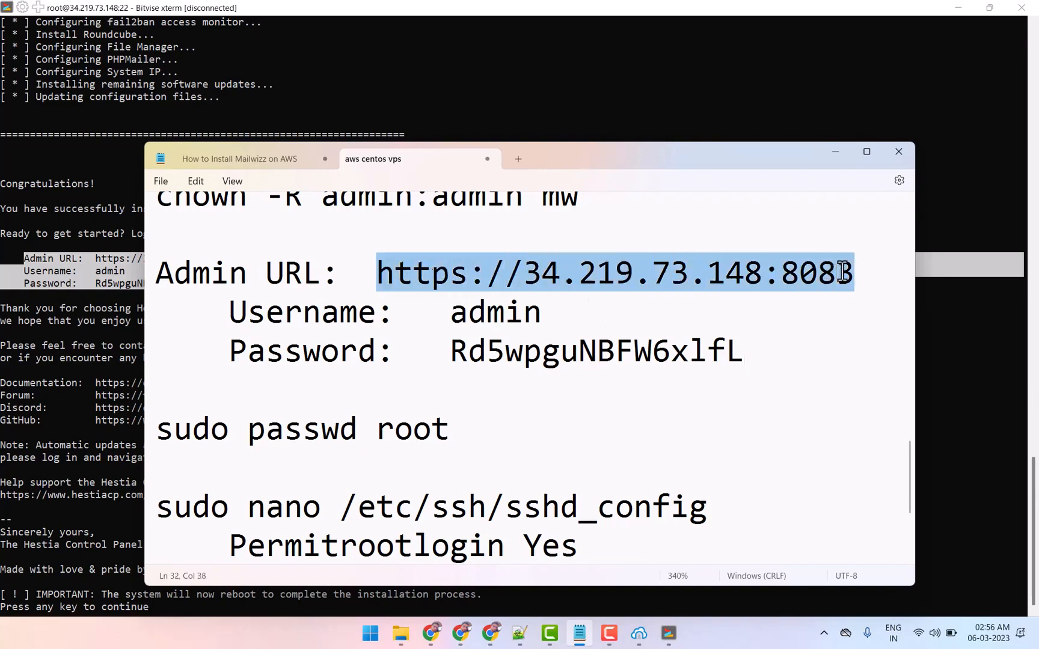
right_click(701, 271)
click(732, 341)
click(437, 636)
Paste the admin URL into a new Chrome tab and accept the server host key in Bitvise.
click(869, 12)
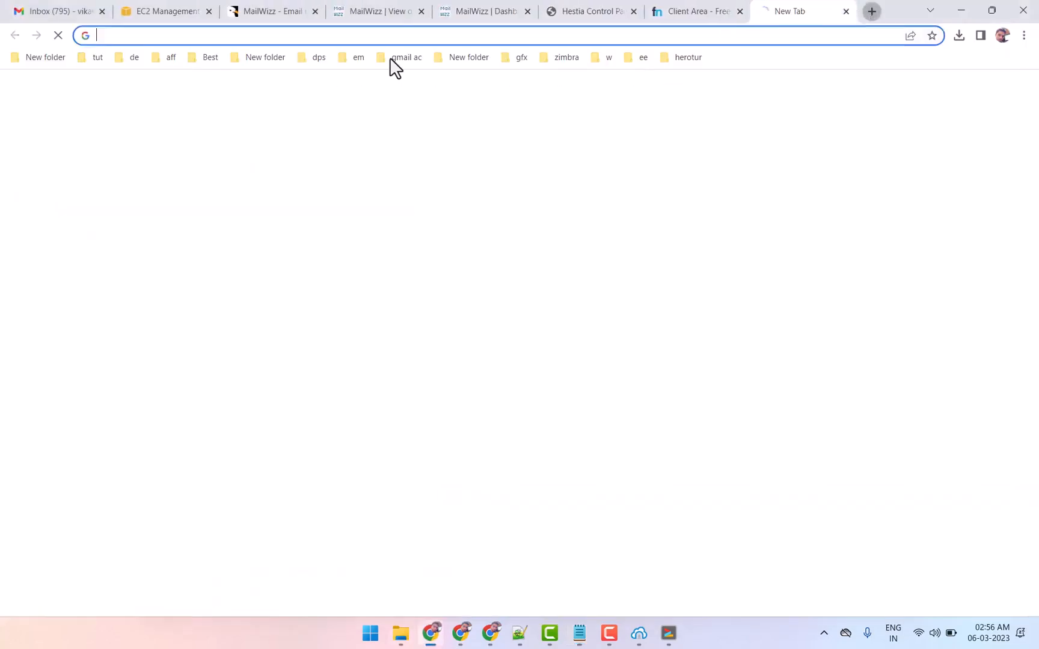
key(ctrl+v)
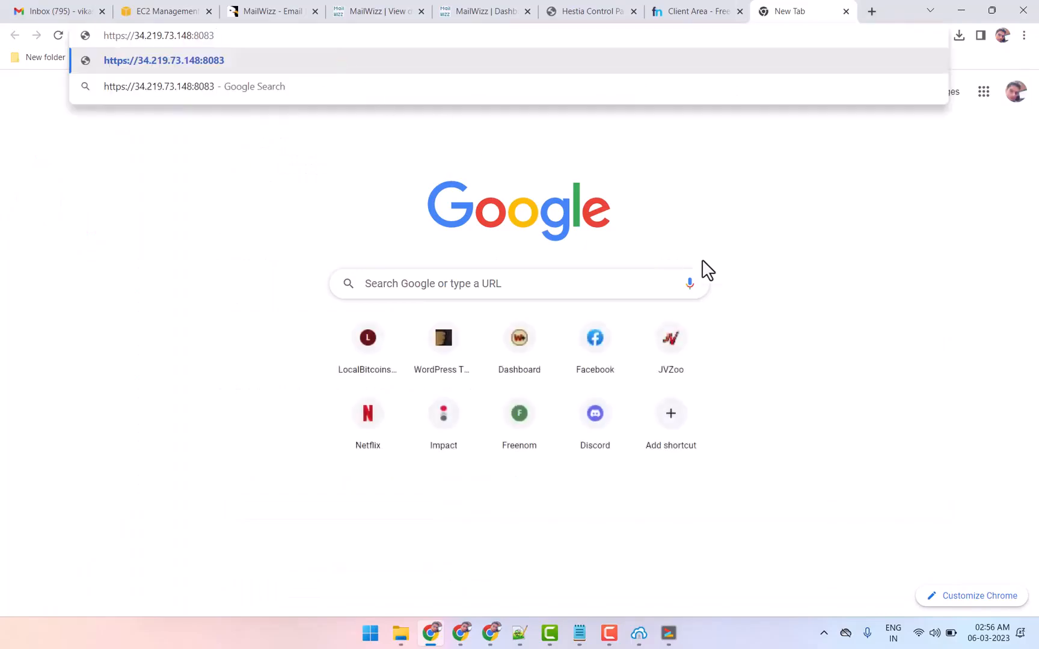
click(669, 633)
click(637, 633)
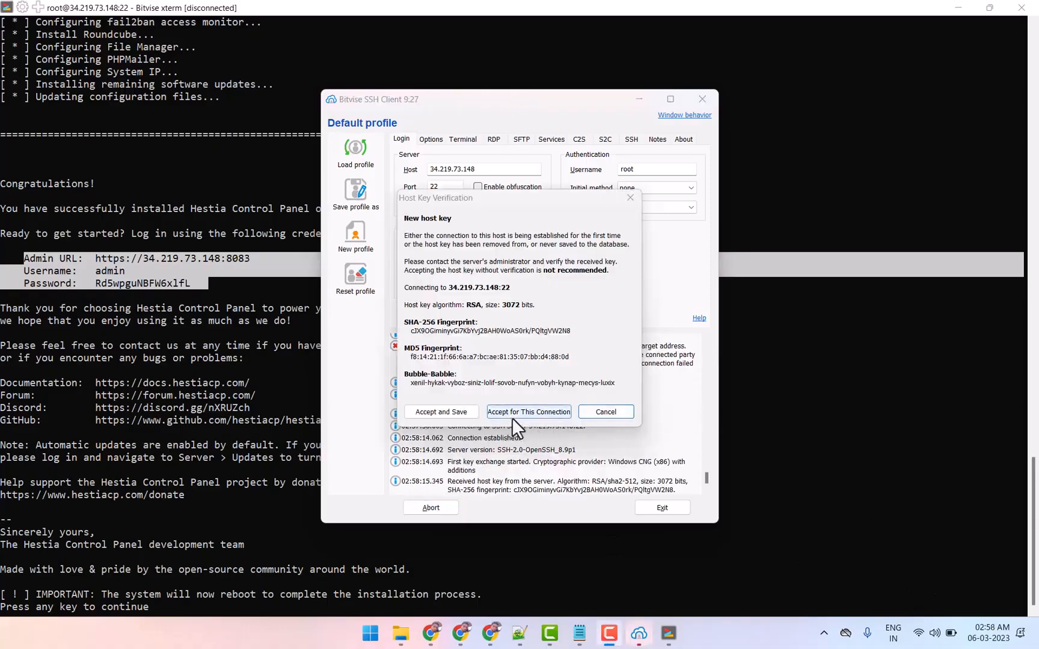
click(530, 413)
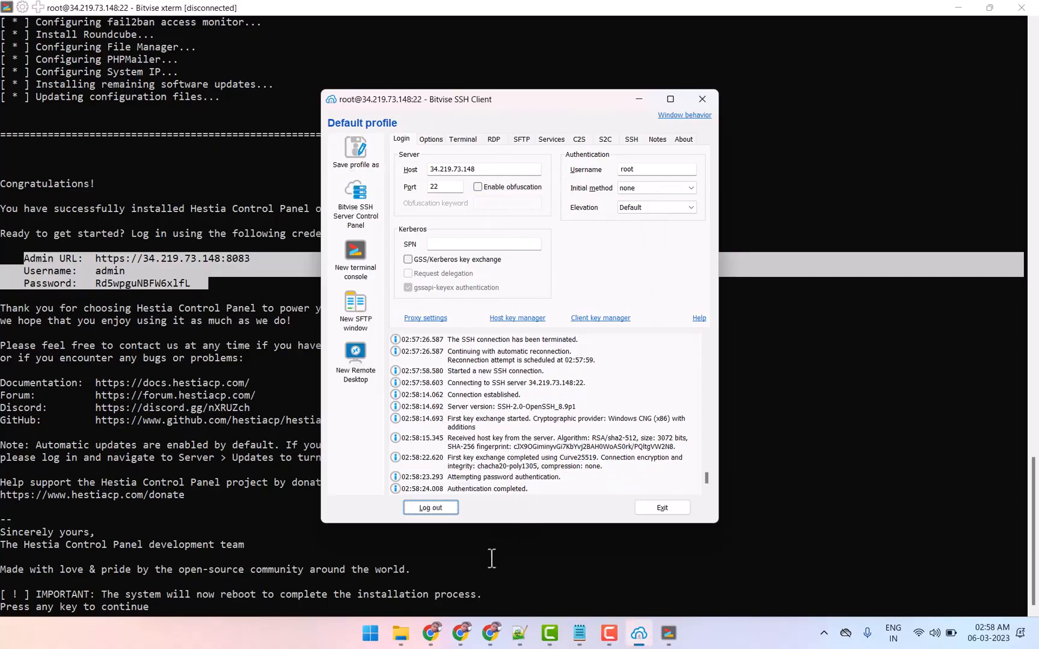
click(959, 8)
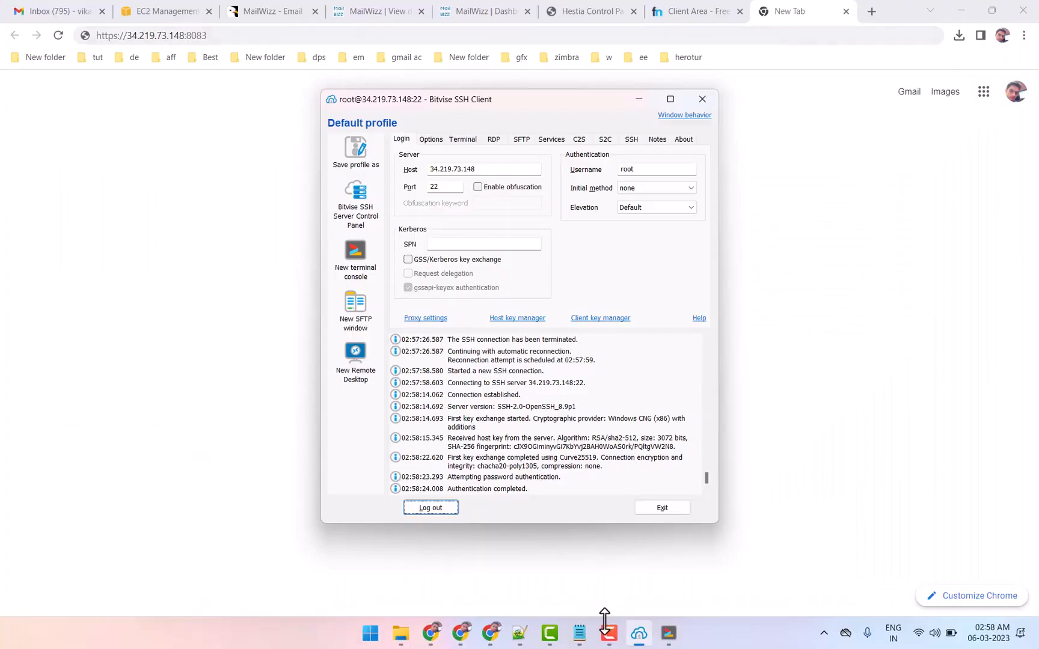
click(579, 633)
right_click(491, 266)
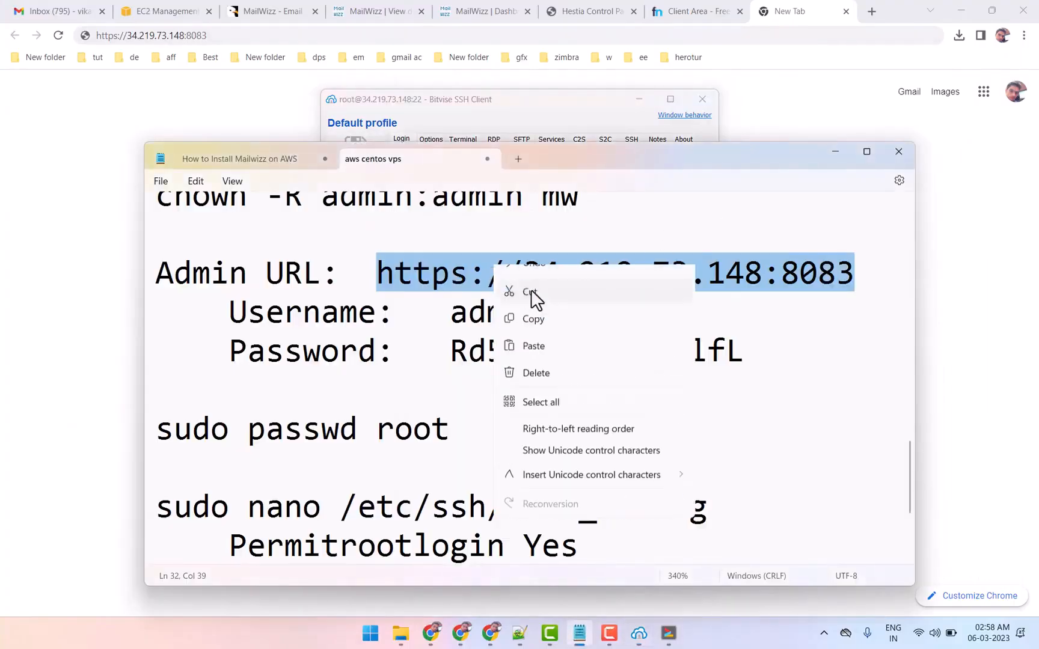
click(531, 339)
click(320, 81)
click(317, 35)
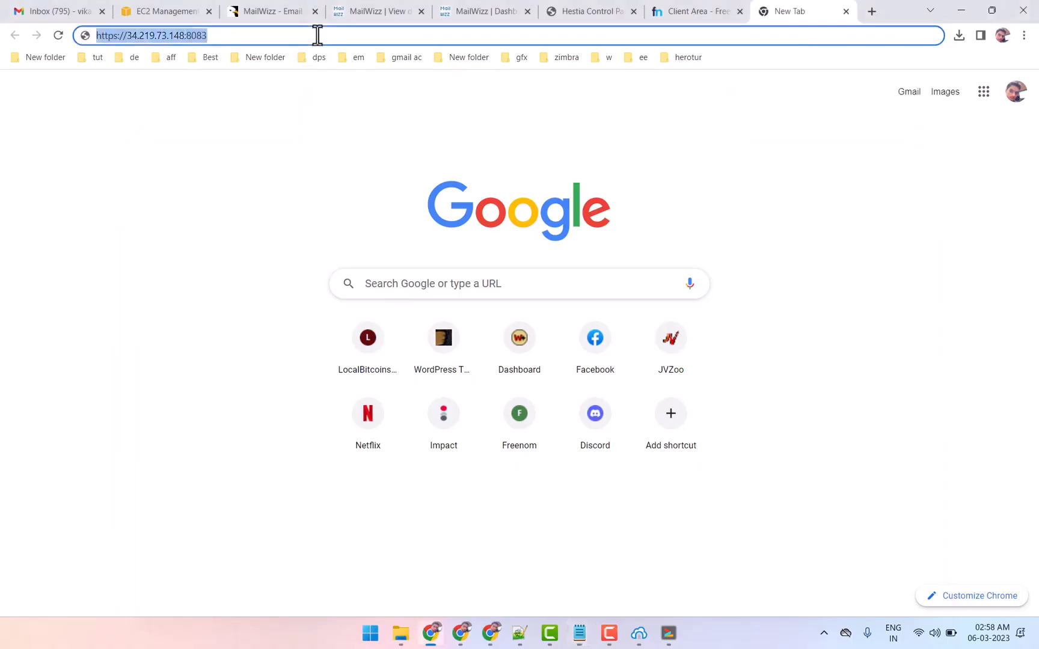
key(ctrl+v)
key(Return)
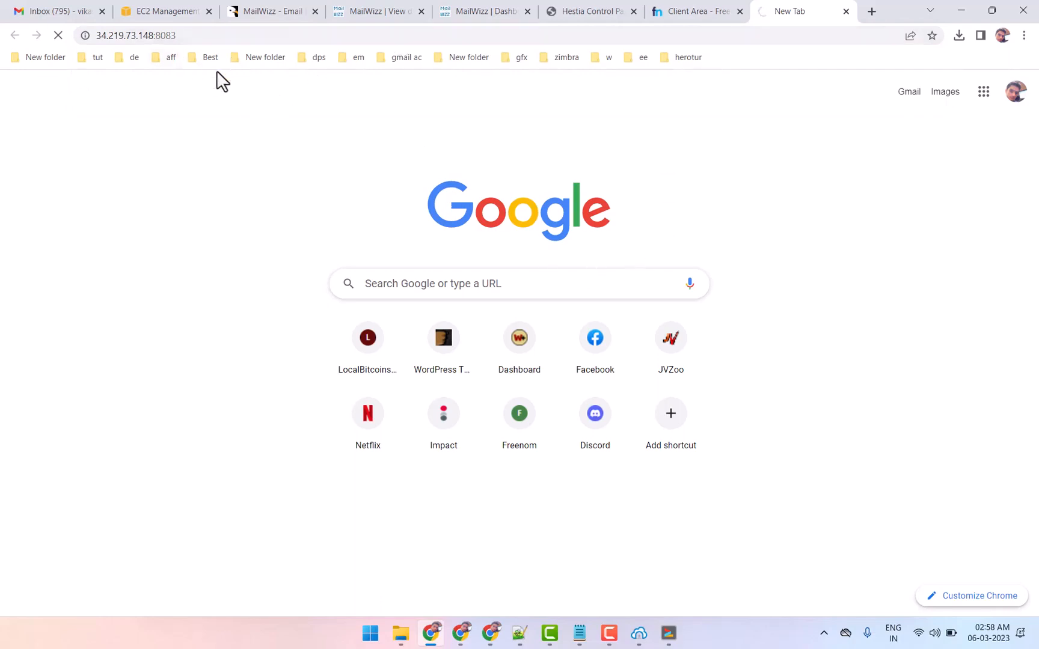
double_click(163, 35)
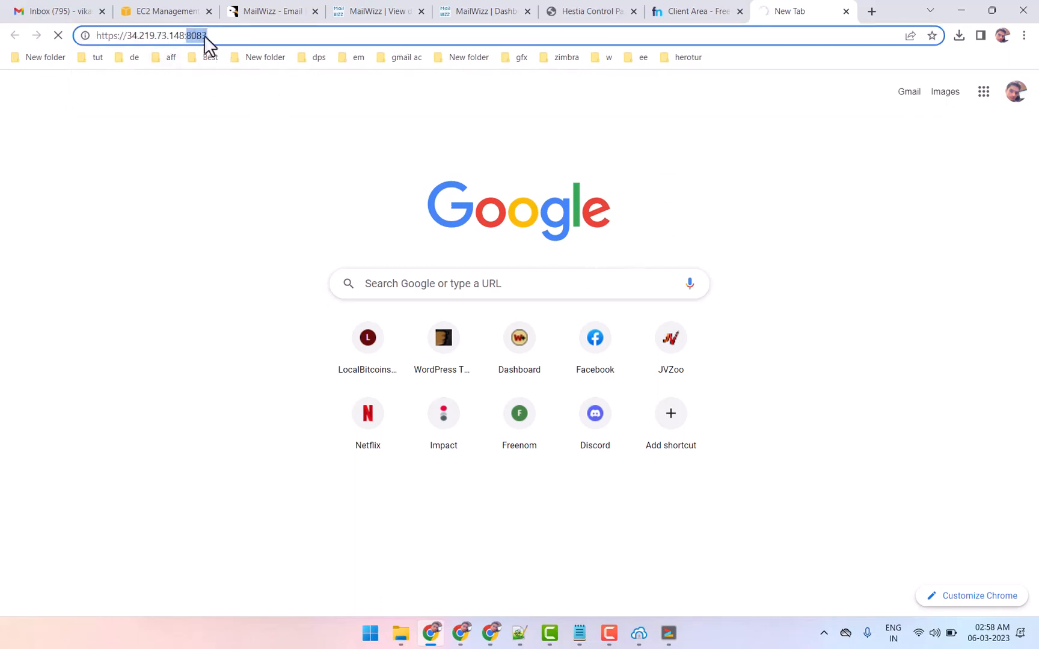
drag(187, 35, 206, 35)
Open the instance's launch-wizard-4 security group and begin editing its inbound rules.
click(174, 8)
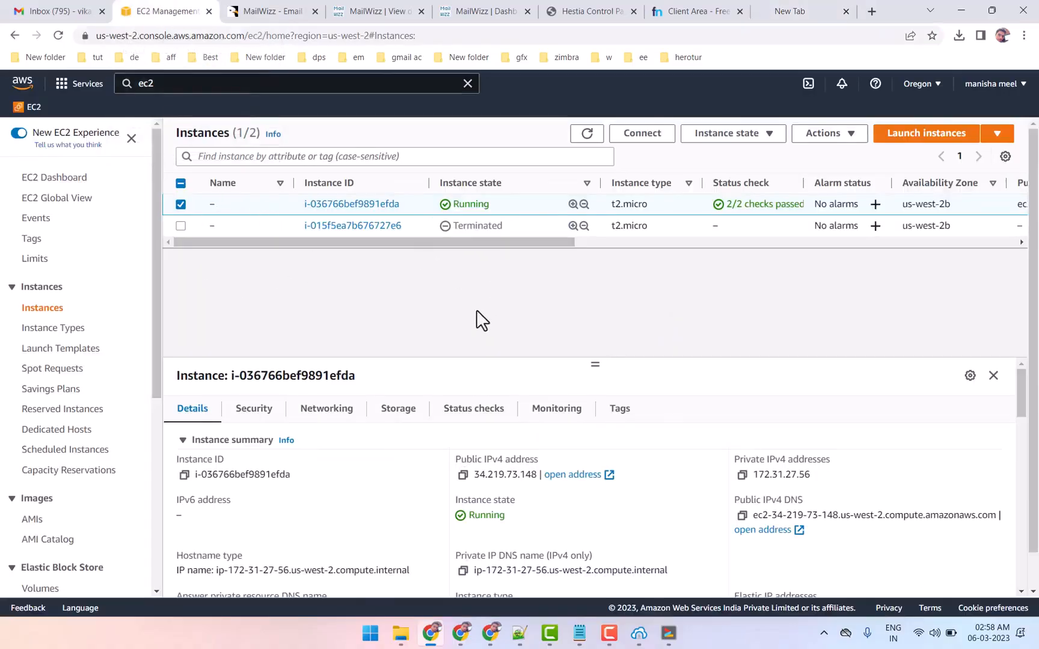
click(256, 421)
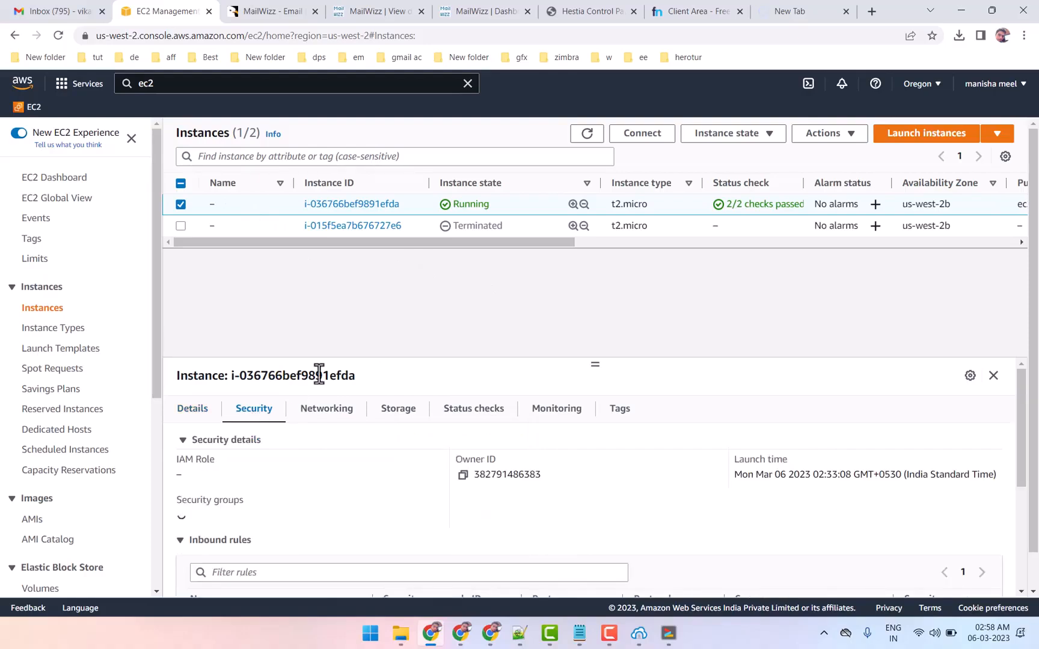
scroll(409, 508, down, 1)
scroll(409, 504, down, 3)
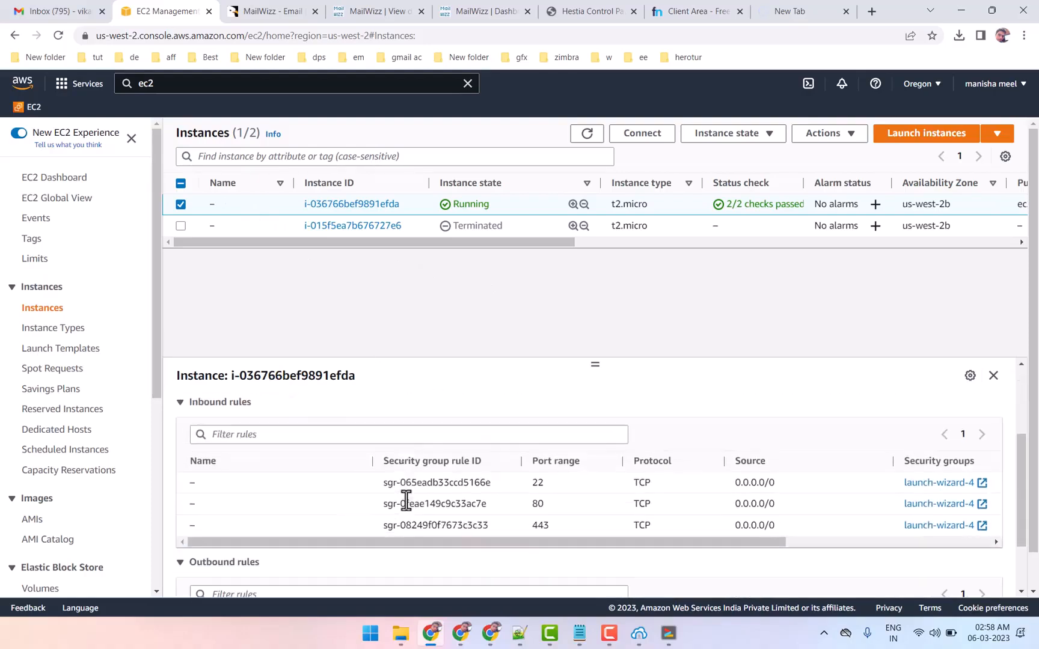
scroll(405, 510, up, 3)
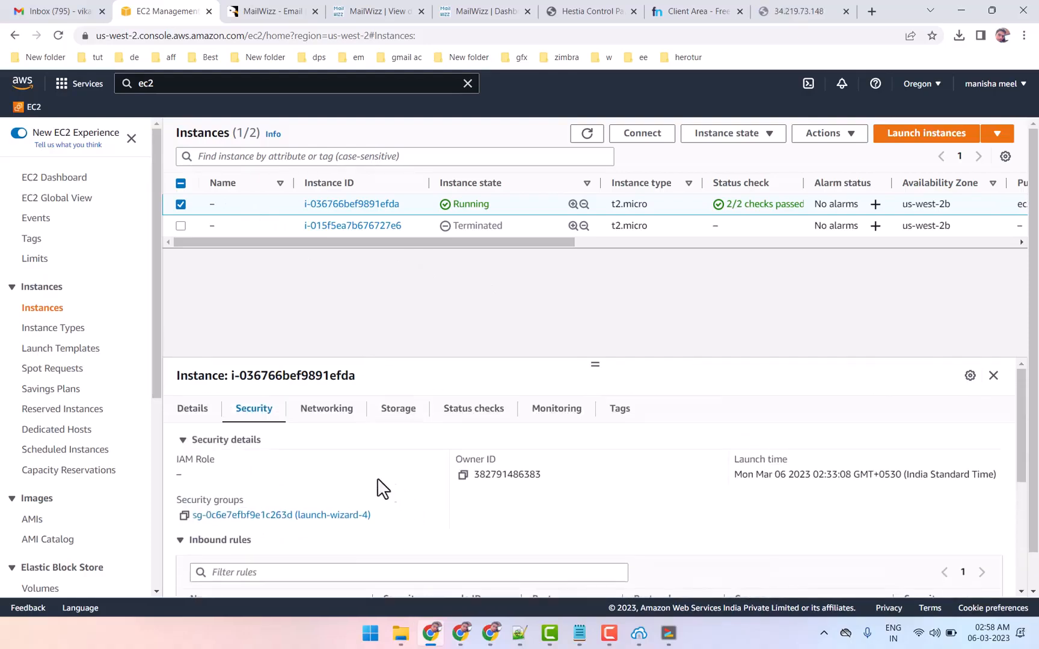
drag(181, 501, 207, 501)
click(262, 515)
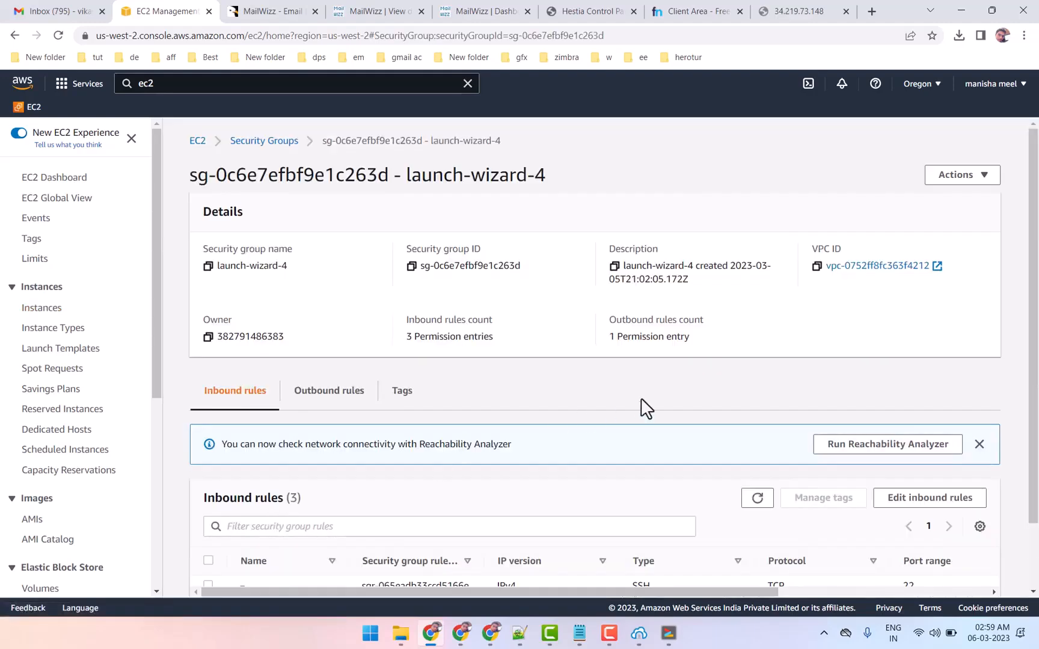
scroll(643, 409, down, 1)
drag(188, 326, 290, 391)
click(755, 444)
click(911, 435)
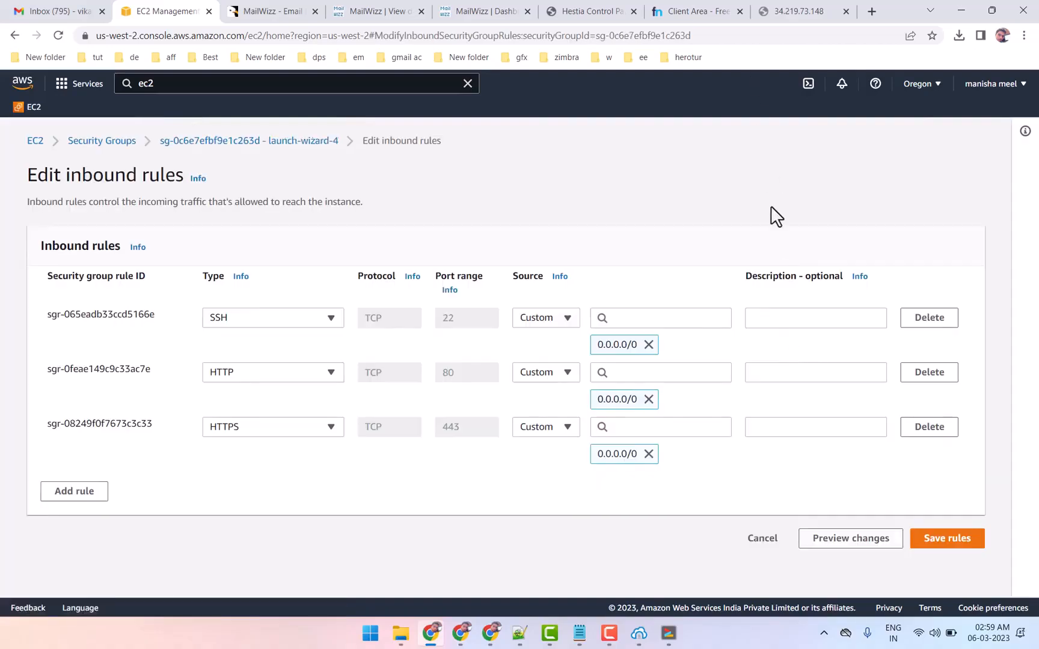
Retry the admin address and copy its port number 8083.
click(788, 10)
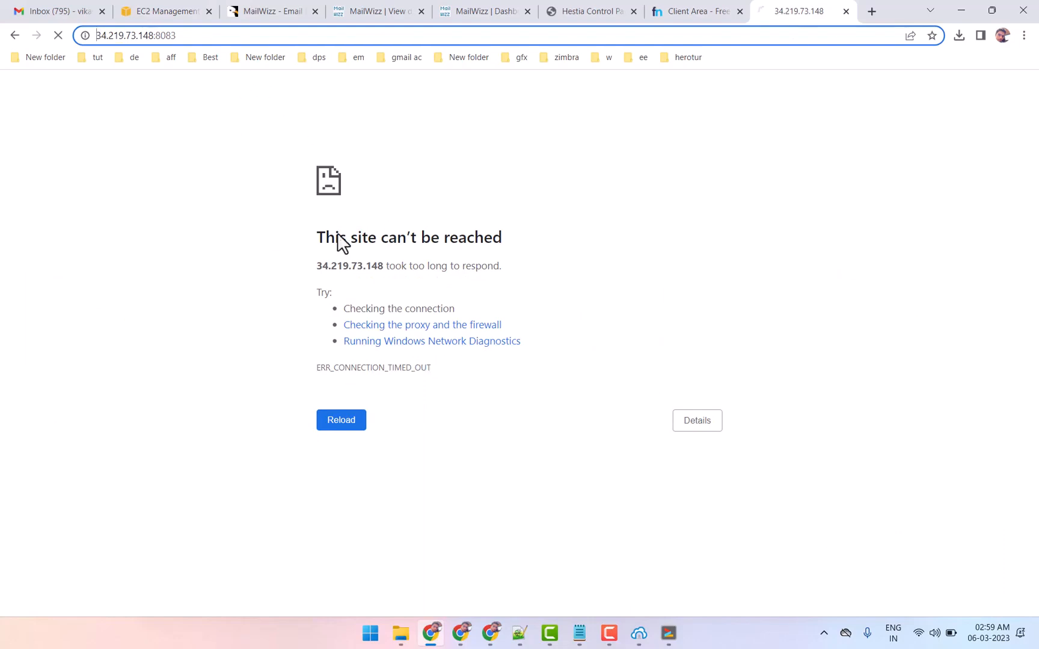
click(168, 35)
key(Return)
double_click(203, 36)
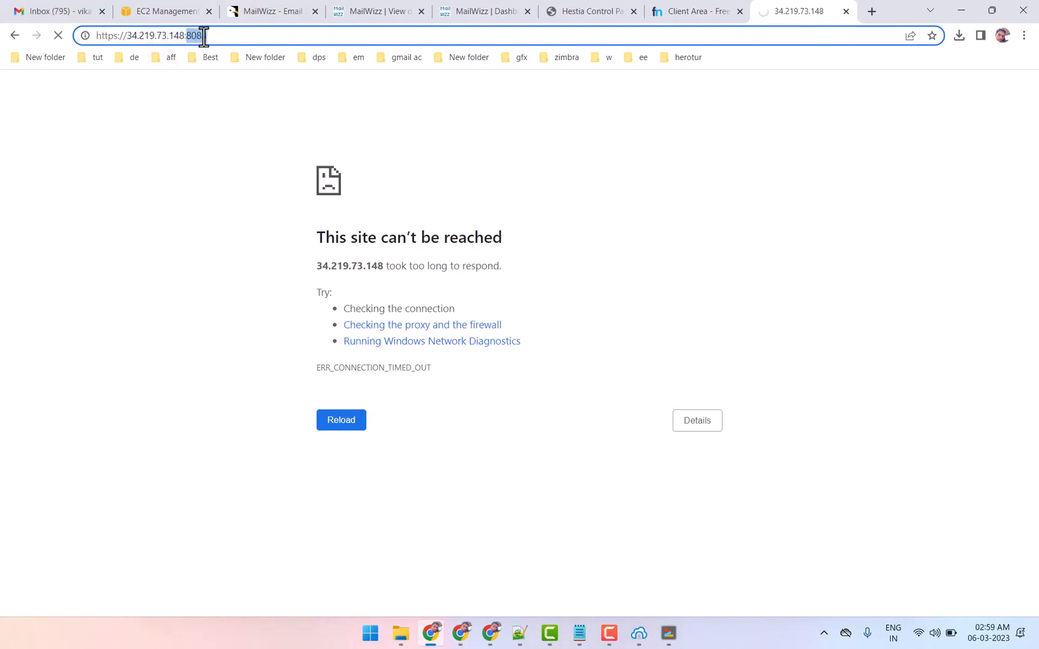
right_click(206, 39)
click(241, 110)
click(174, 11)
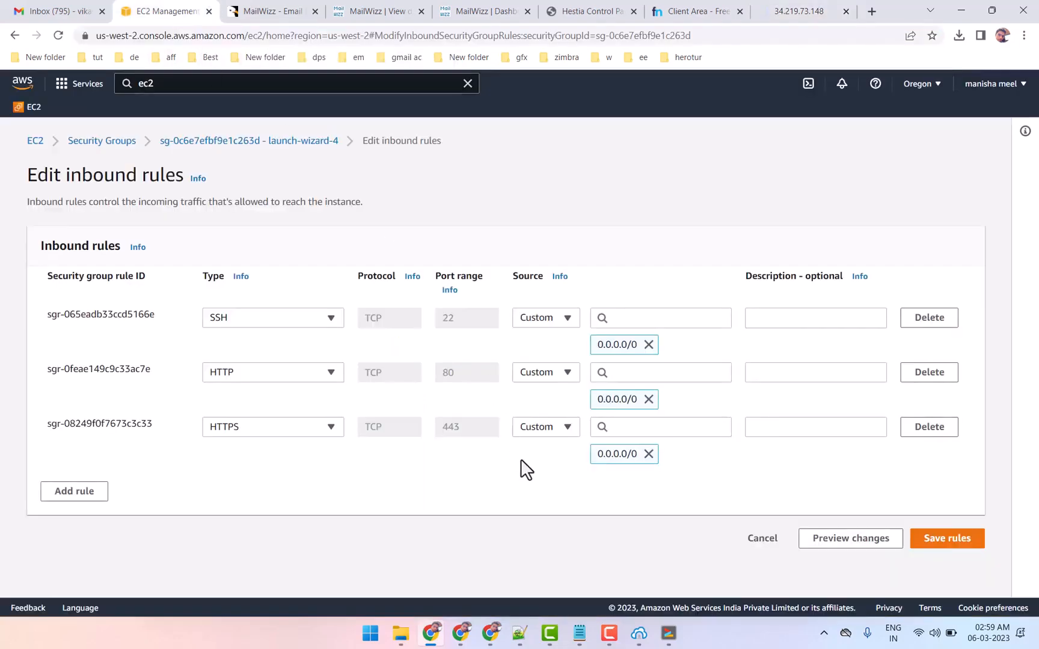
Add a Custom TCP inbound rule for port 8083 from Anywhere-IPv4 and save the rules.
click(106, 497)
click(262, 483)
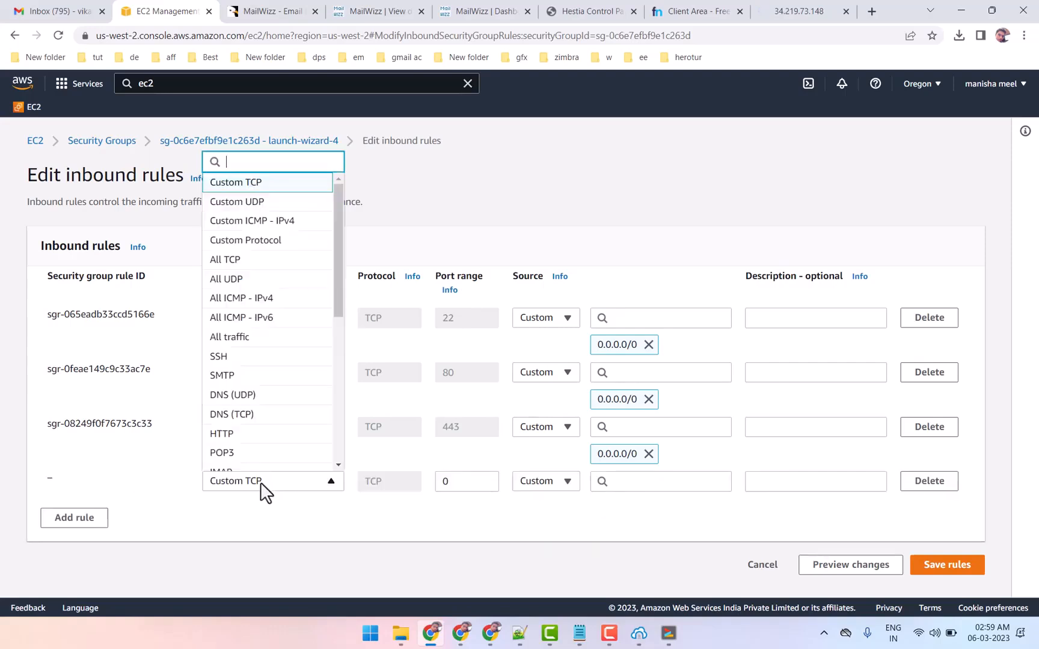
click(234, 189)
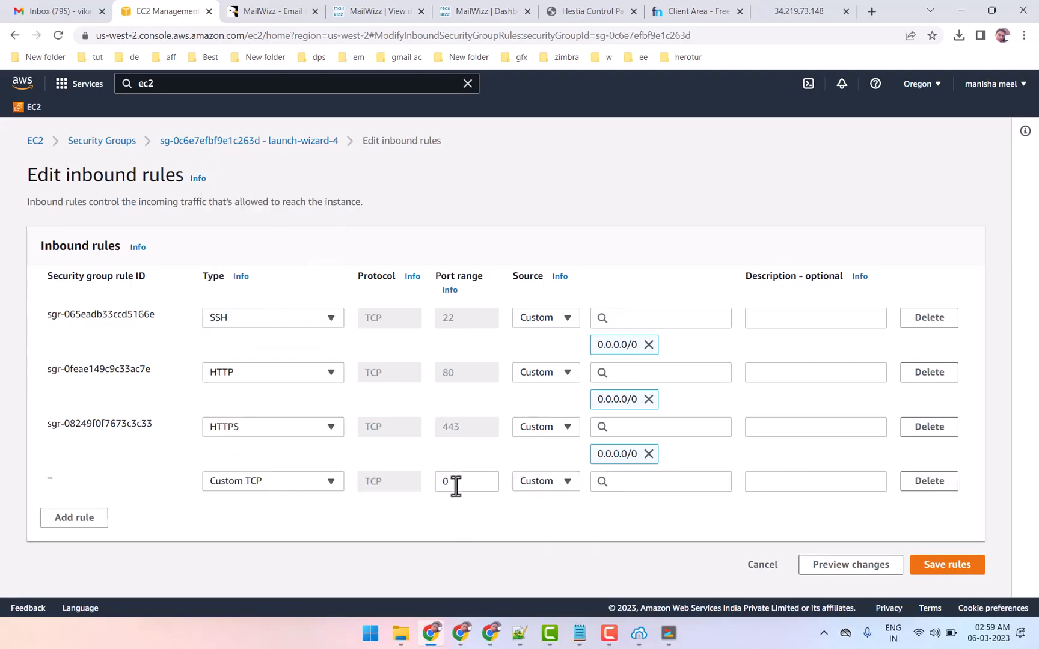
click(455, 485)
key(BackSpace)
right_click(485, 470)
click(519, 308)
click(547, 481)
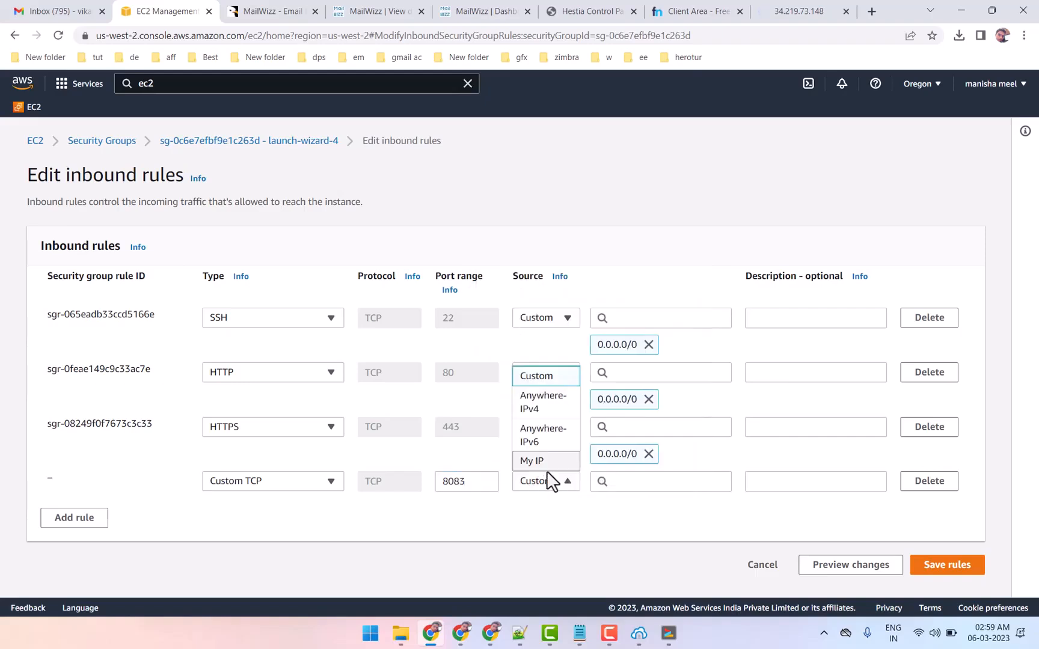
click(547, 399)
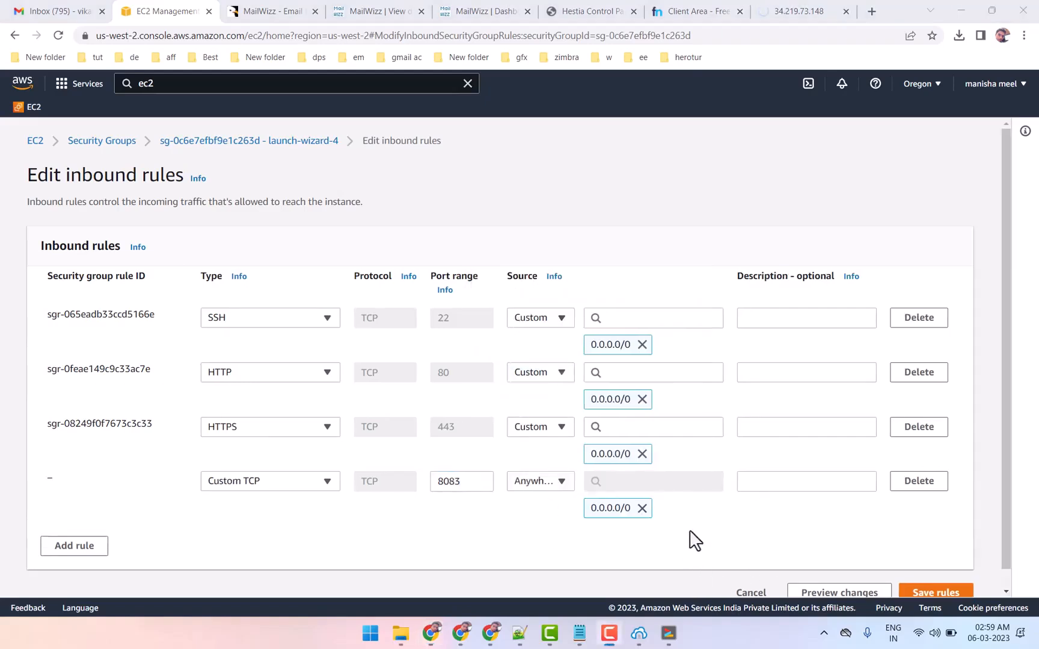
click(930, 591)
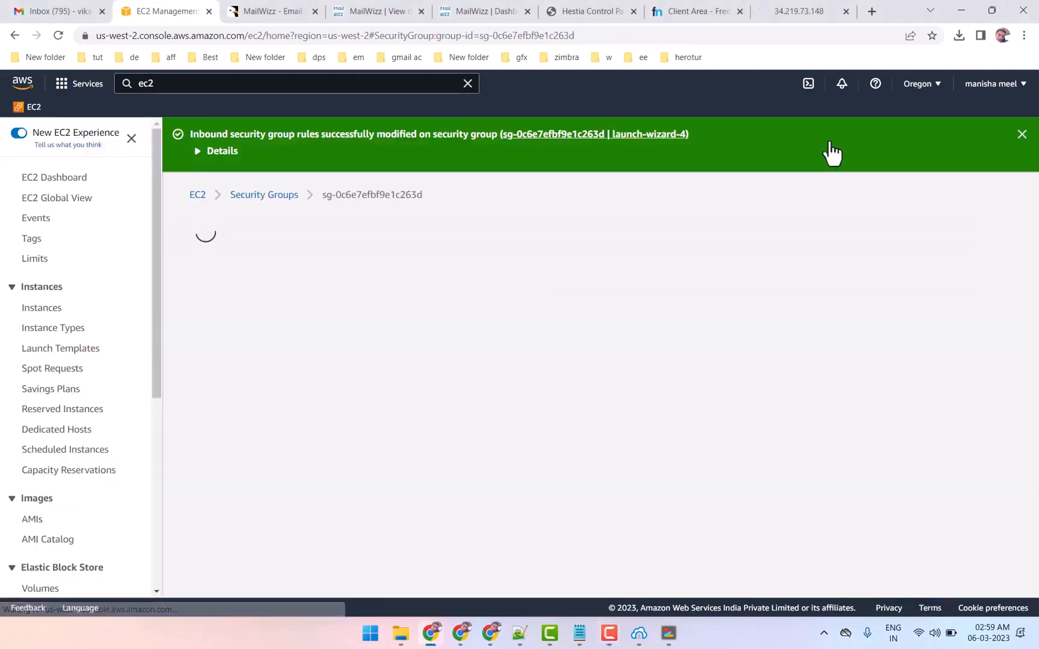
click(804, 10)
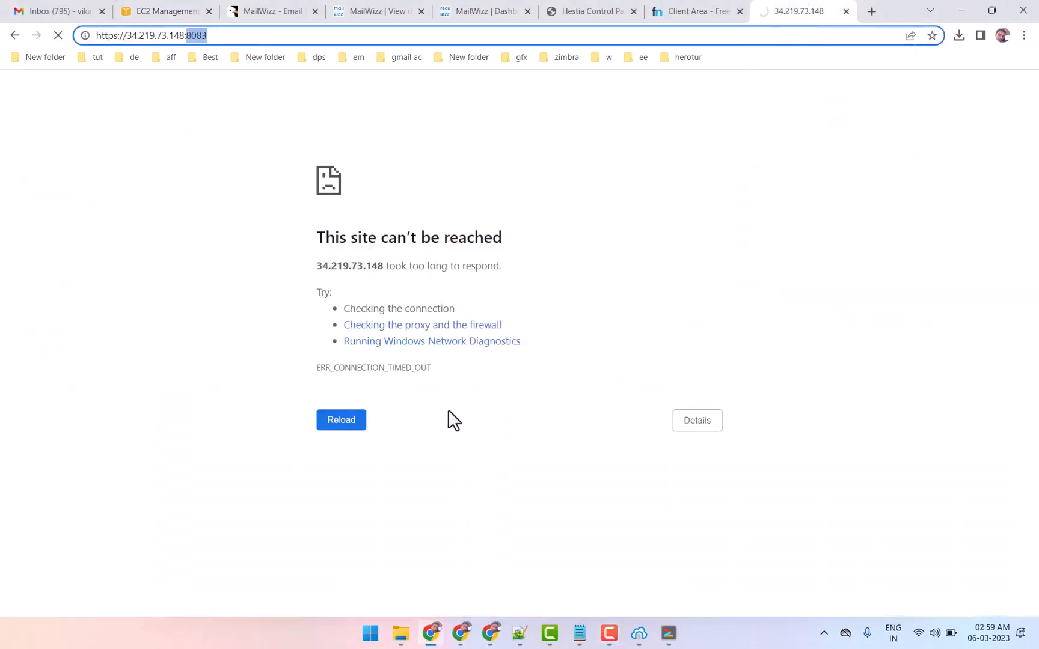
Proceed past the certificate warning to the panel and copy the admin password from the notes.
click(334, 424)
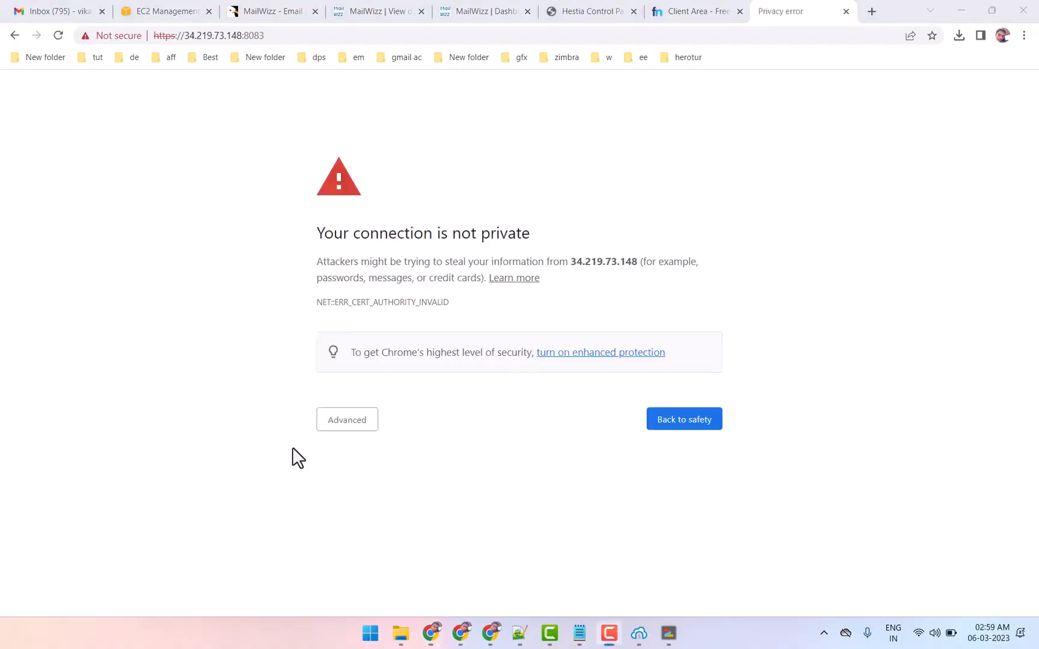
click(349, 427)
click(390, 524)
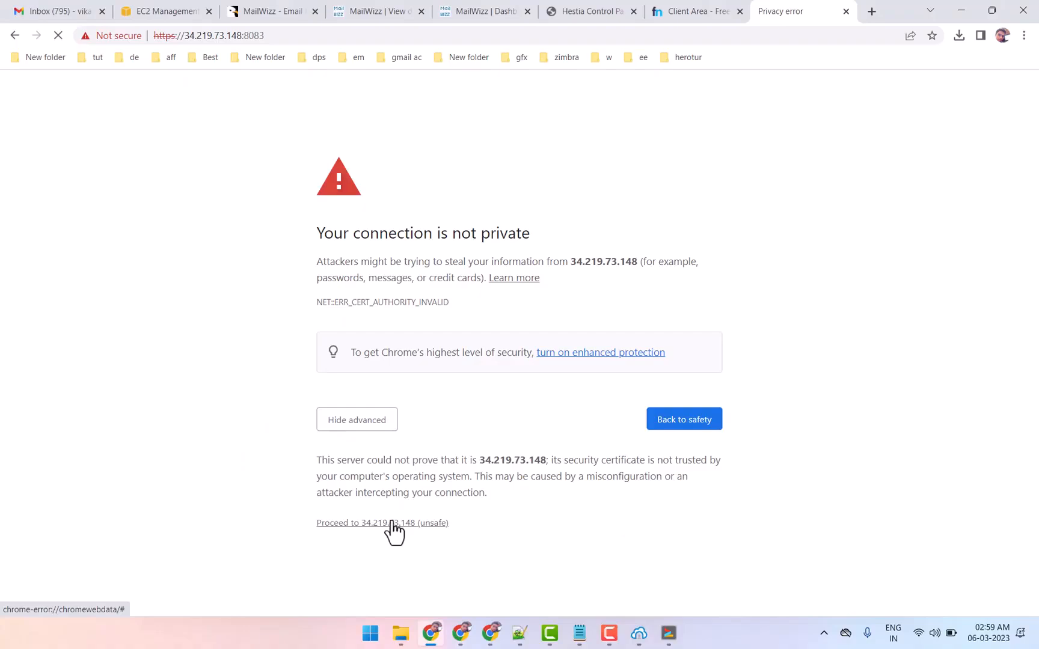
click(580, 639)
double_click(533, 348)
right_click(533, 349)
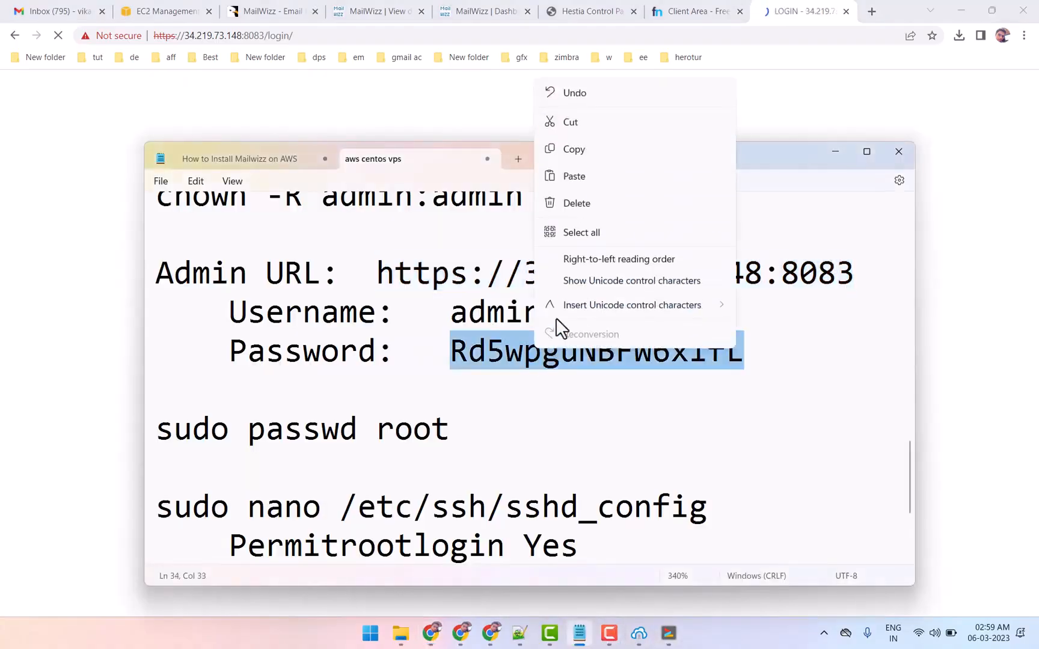
click(570, 149)
Log in to Hestia with the admin username and the pasted password.
click(995, 383)
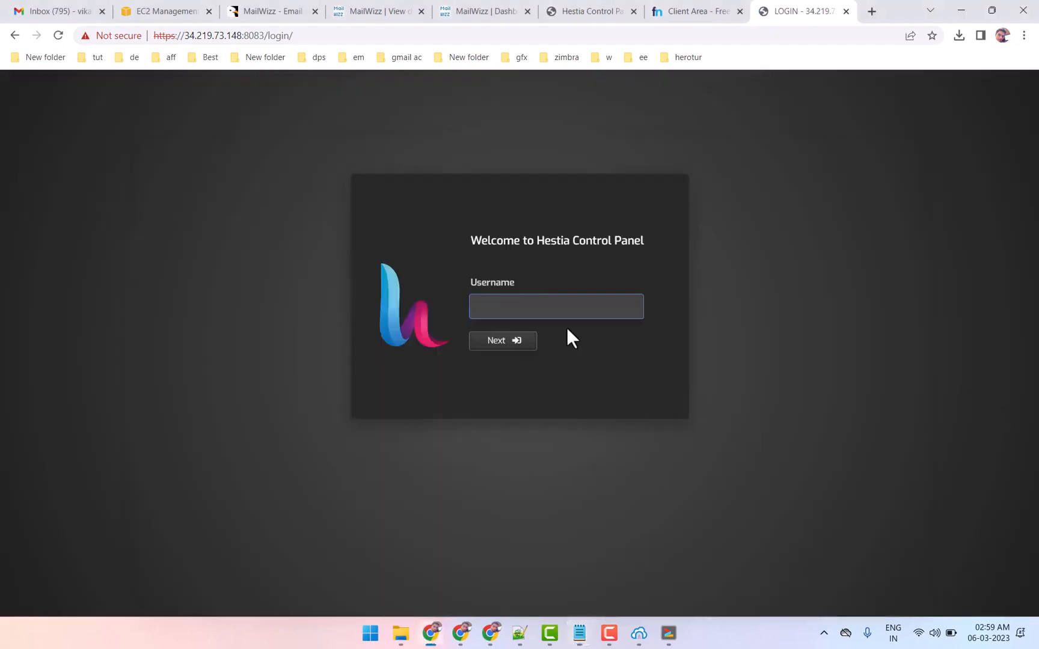
click(547, 306)
click(561, 346)
click(502, 347)
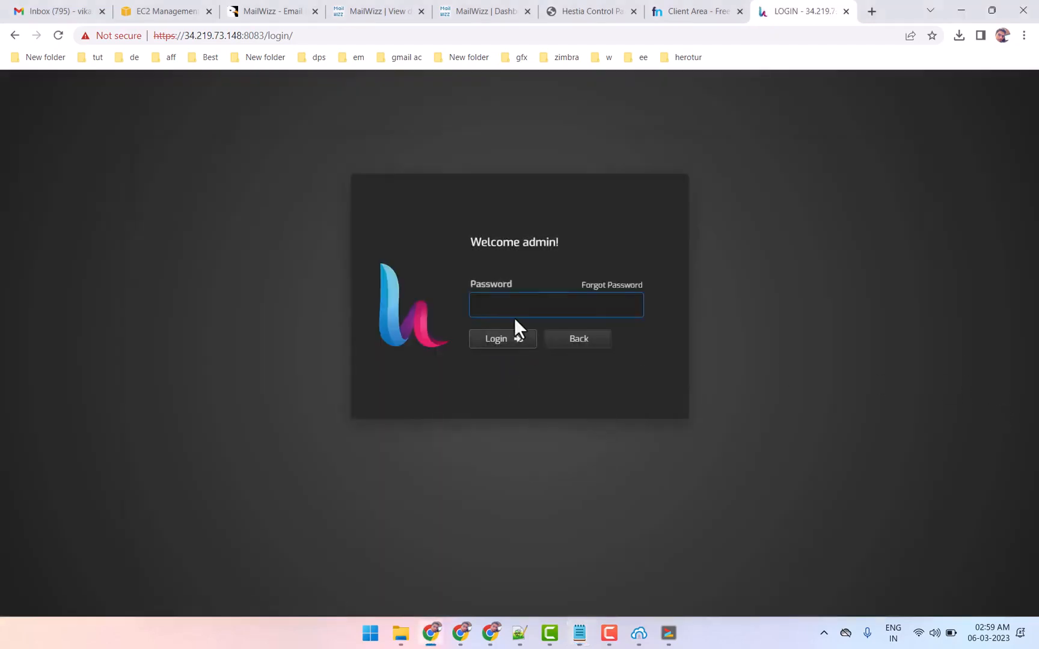
right_click(510, 301)
click(541, 408)
click(507, 344)
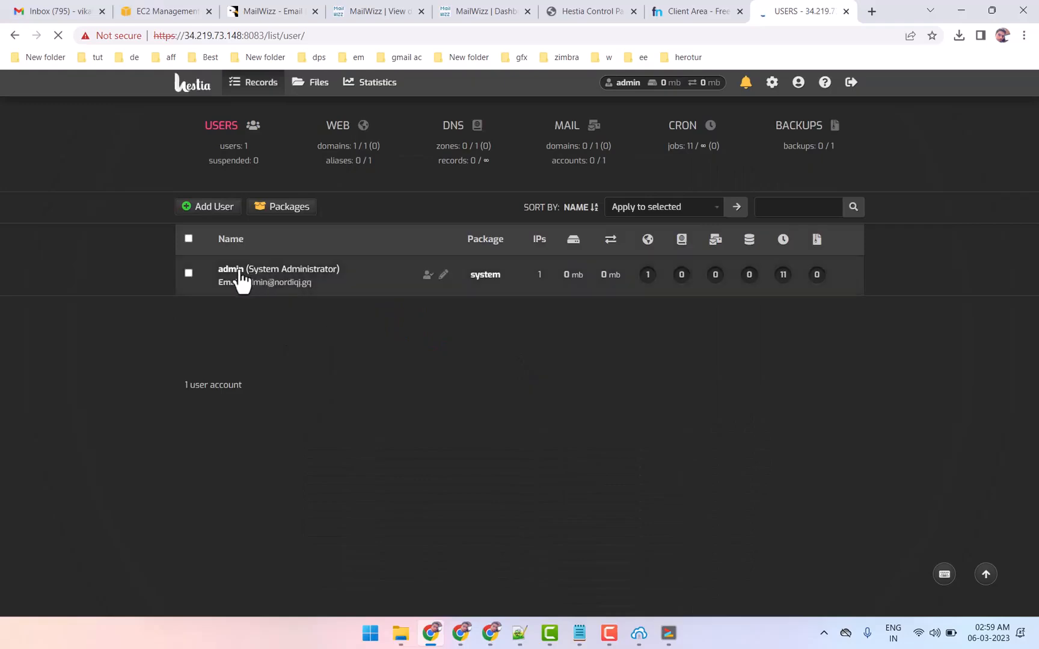
Assign the default package to the admin user and save.
click(444, 277)
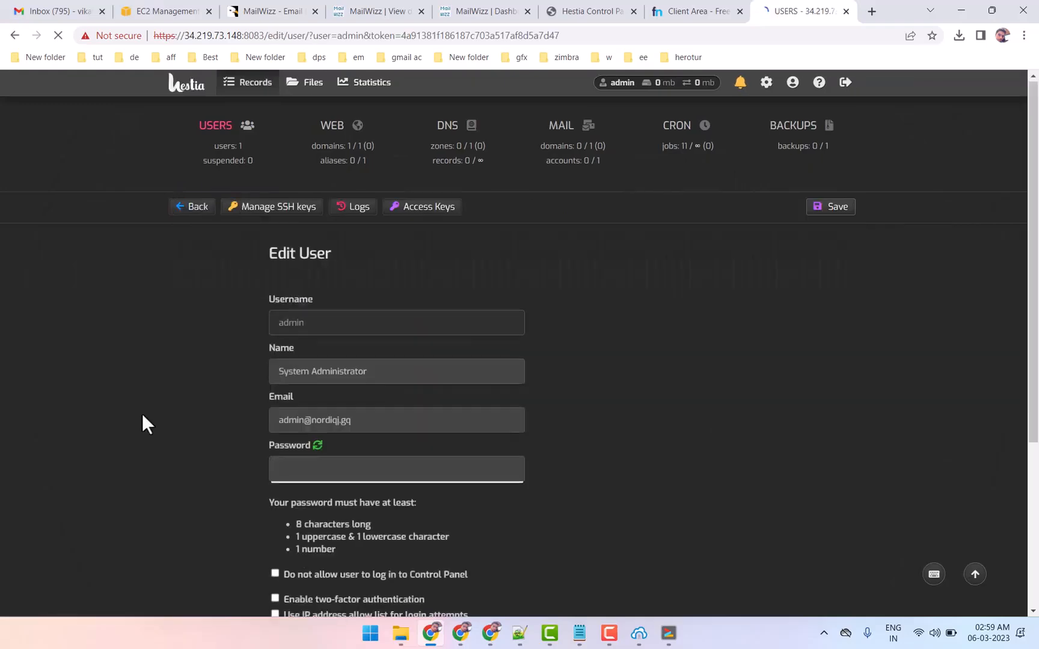
scroll(240, 481, down, 5)
click(299, 558)
click(304, 576)
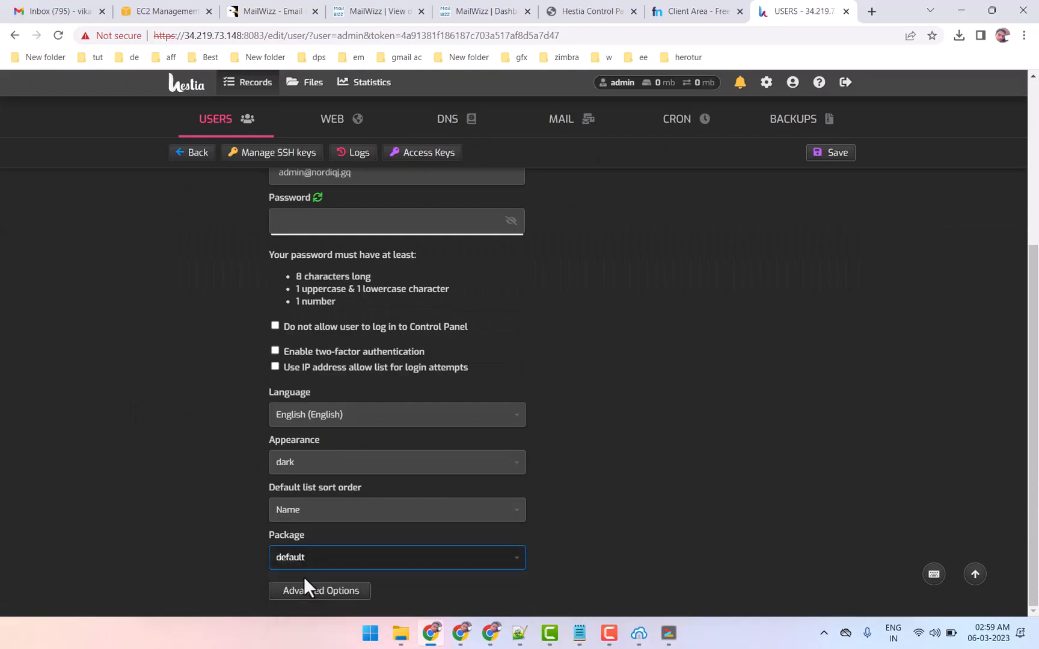
click(836, 155)
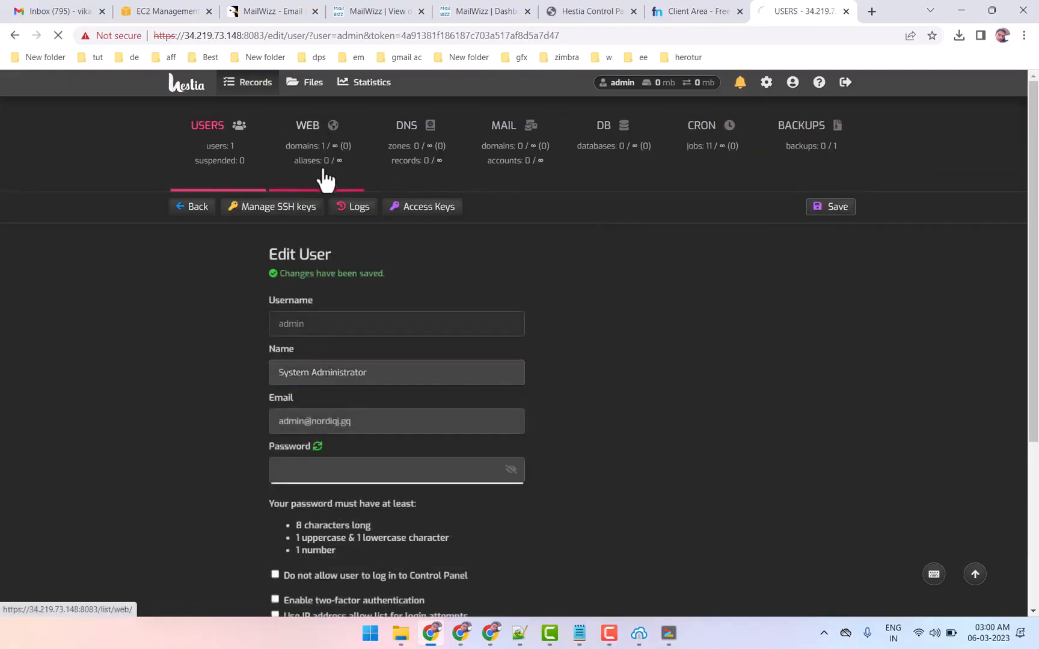
Add nordiqj.gq as a new web domain, copying the name from the registrar page.
click(325, 175)
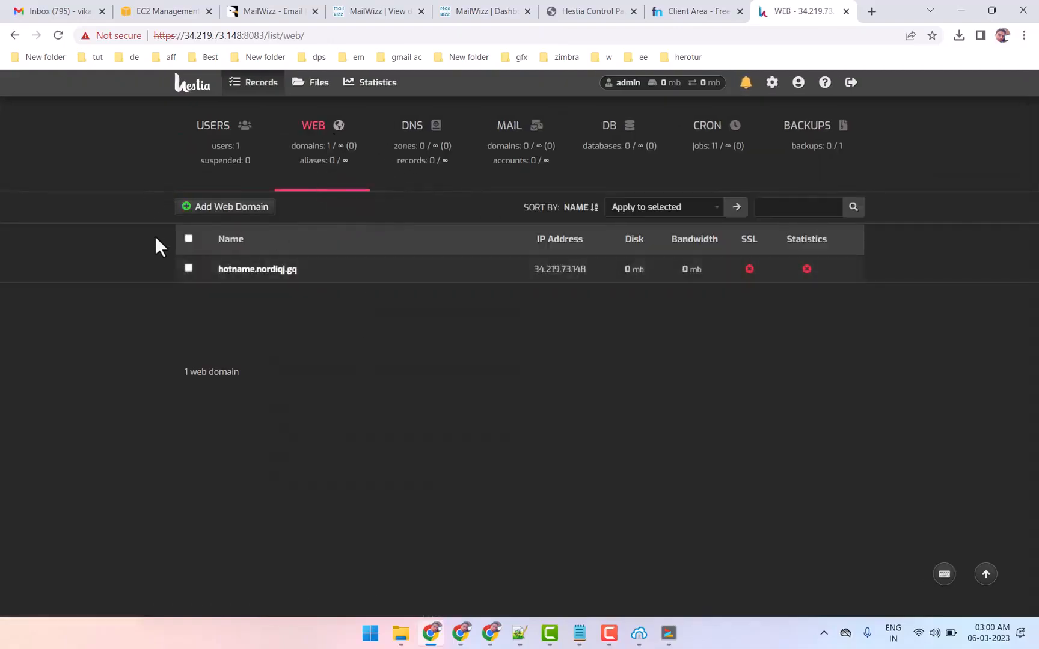
click(224, 216)
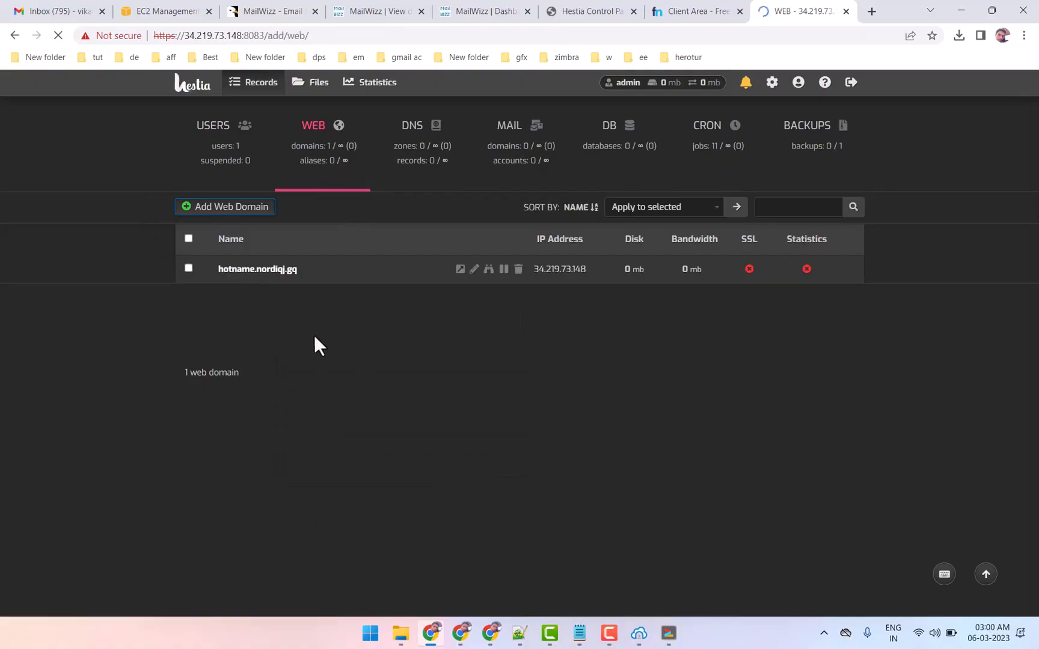
click(679, 8)
drag(602, 159, 713, 165)
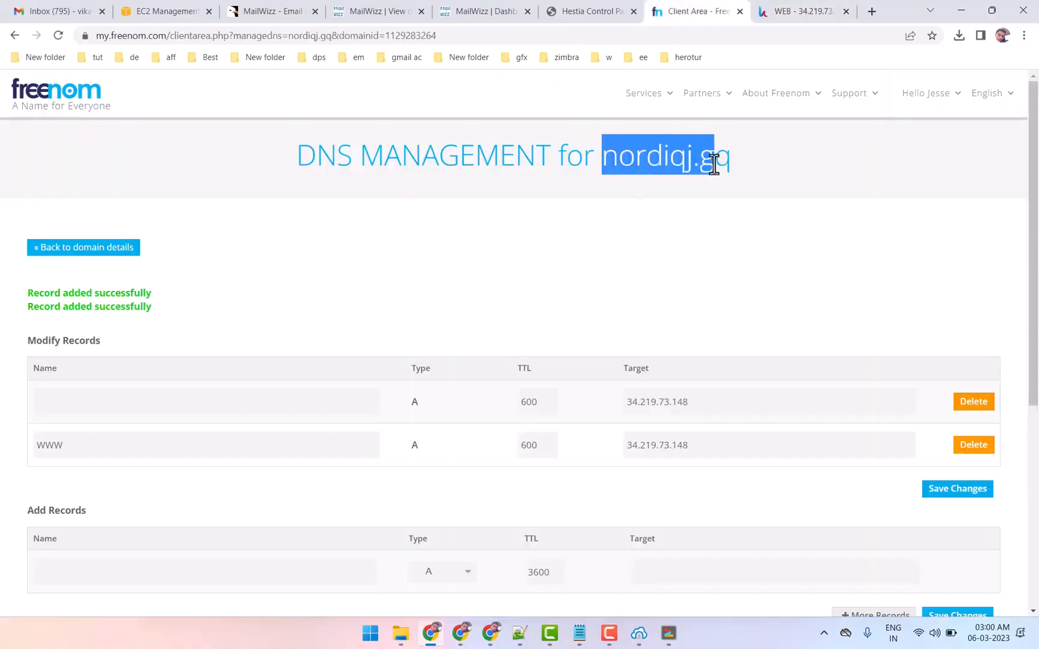
right_click(731, 160)
click(744, 169)
click(788, 10)
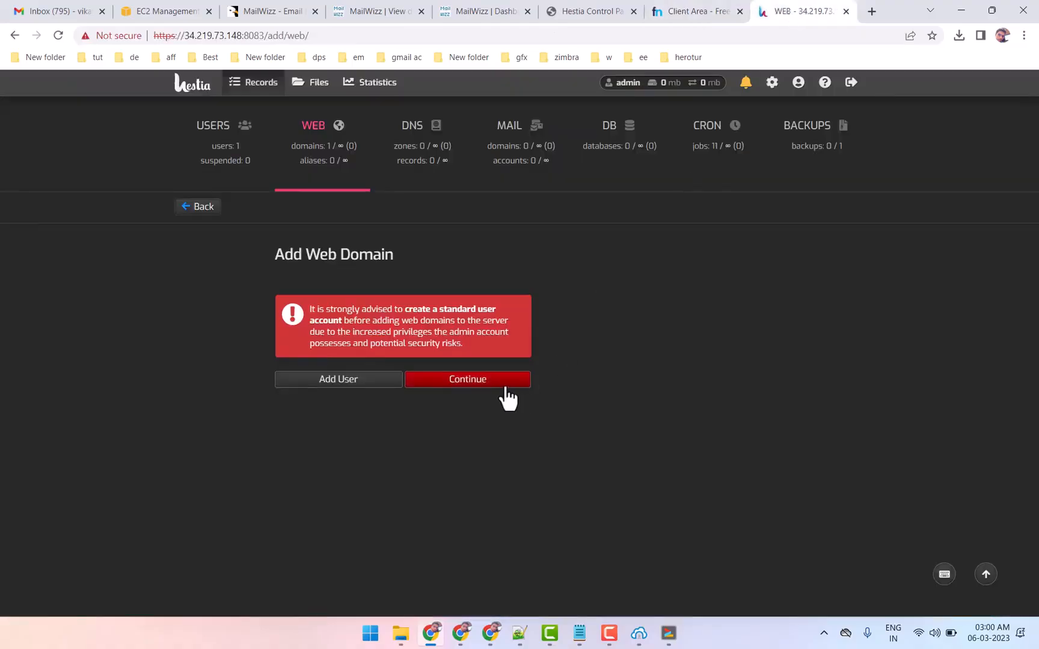
click(481, 396)
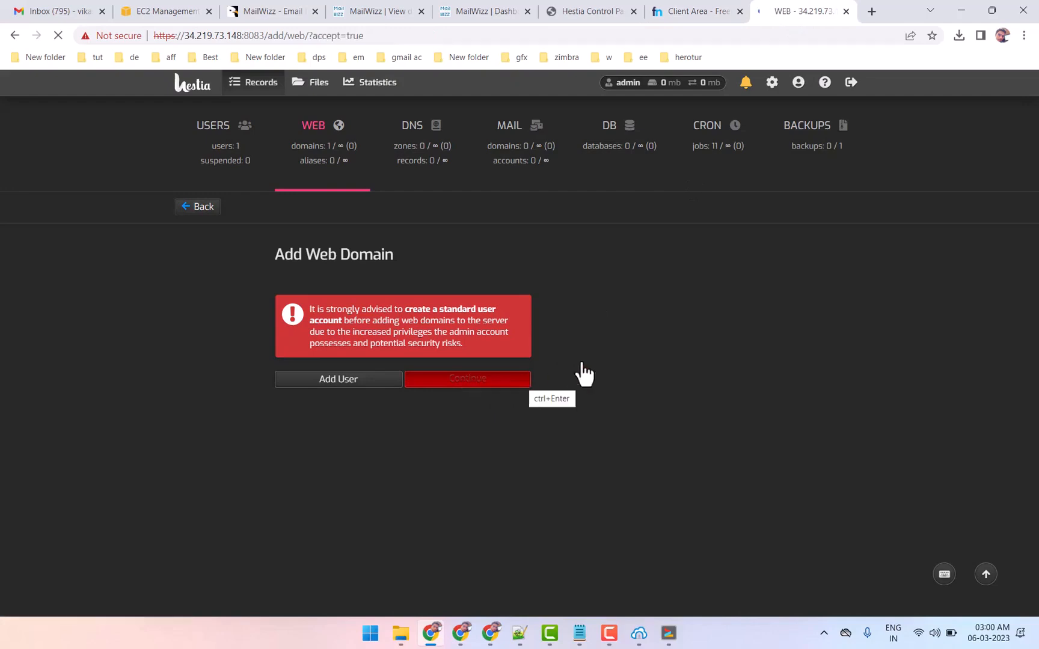
click(392, 330)
right_click(394, 332)
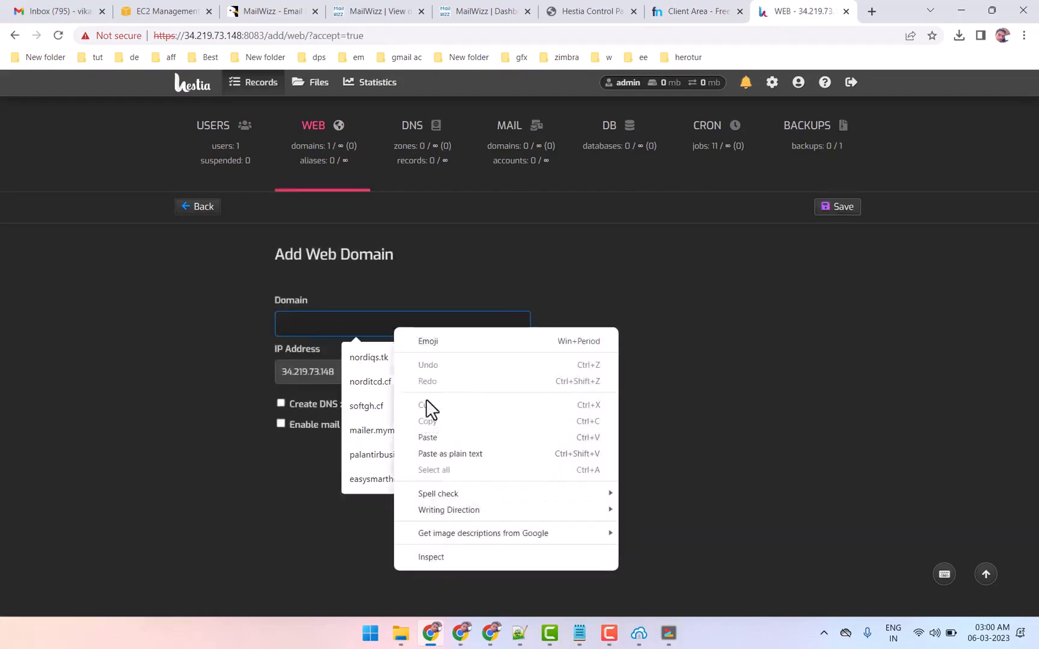
click(436, 440)
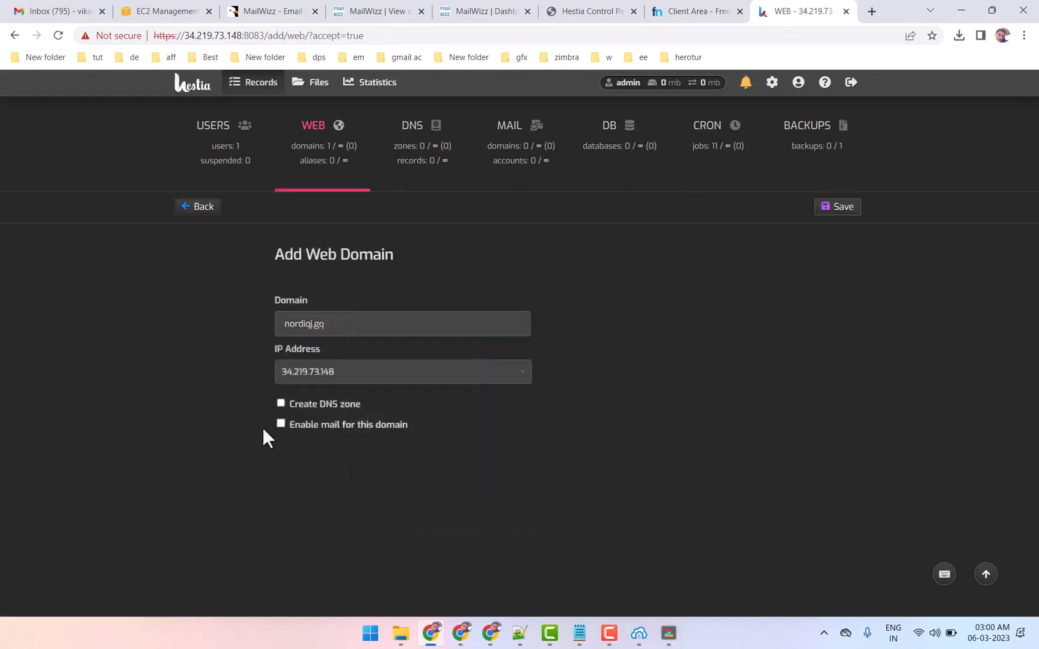
click(826, 211)
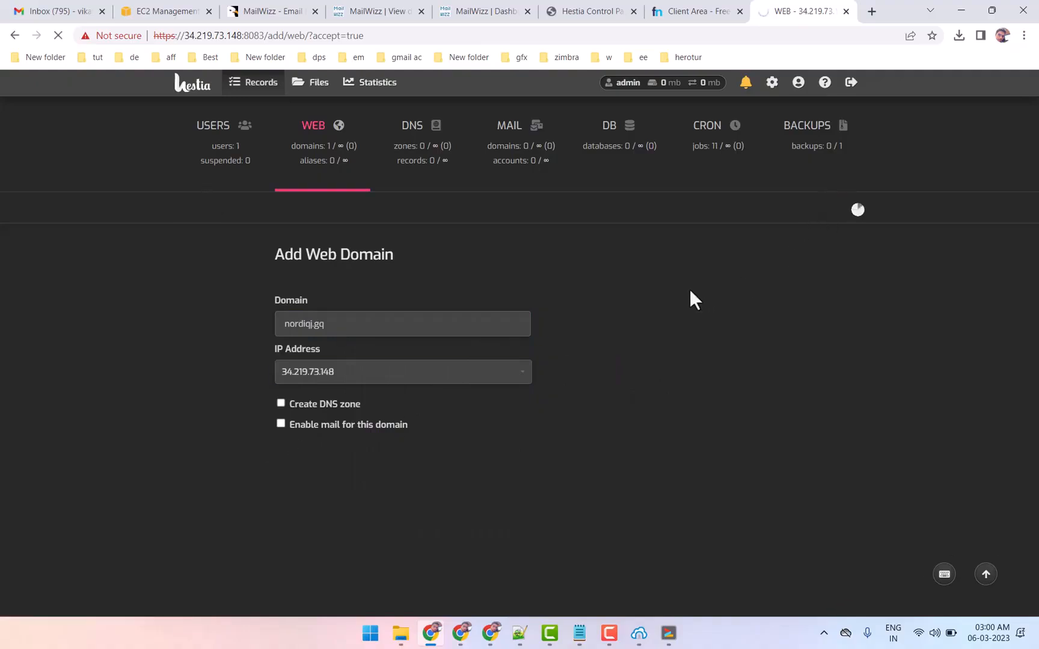
Run MXToolbox's Email Blacklist Check on nordiqj.gq, copied from the registrar page.
click(872, 11)
text(m)
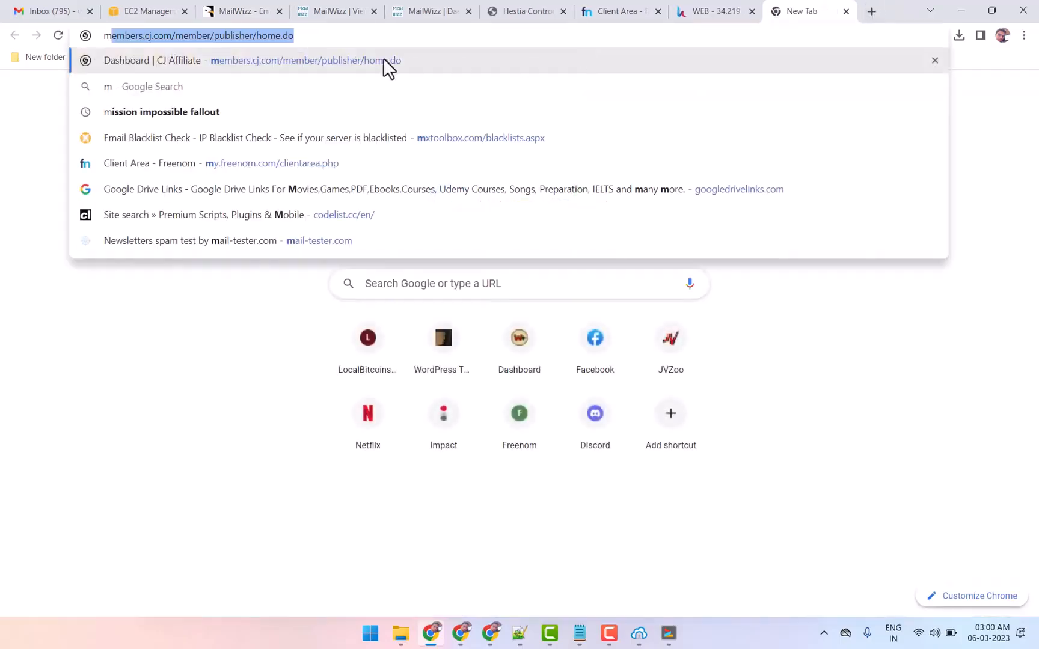
click(429, 137)
click(657, 18)
right_click(672, 155)
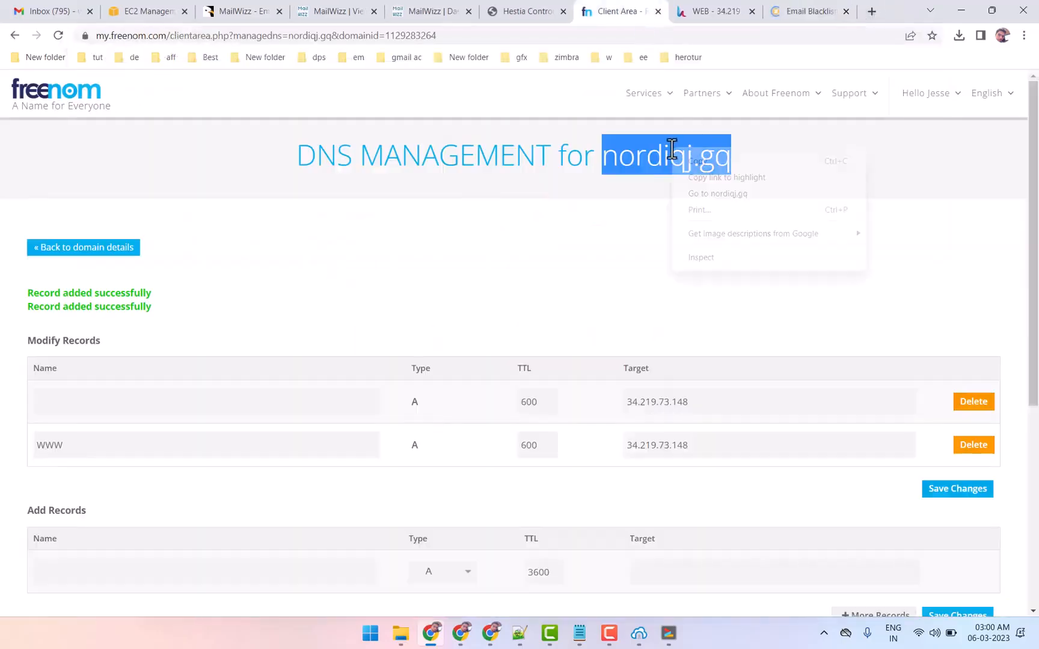
click(692, 161)
double_click(705, 401)
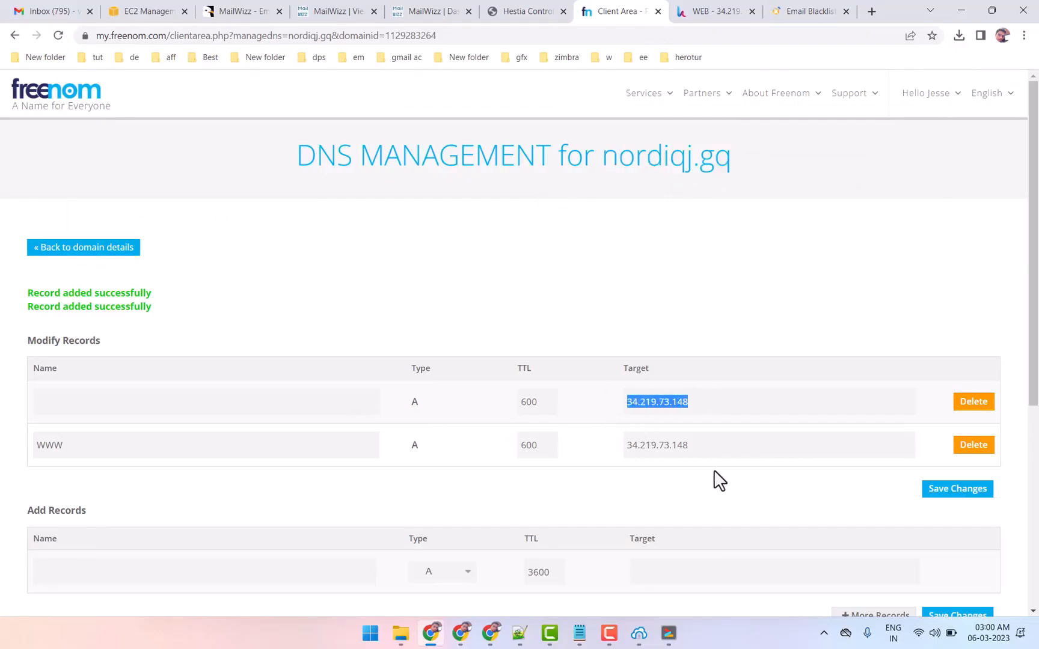
click(802, 11)
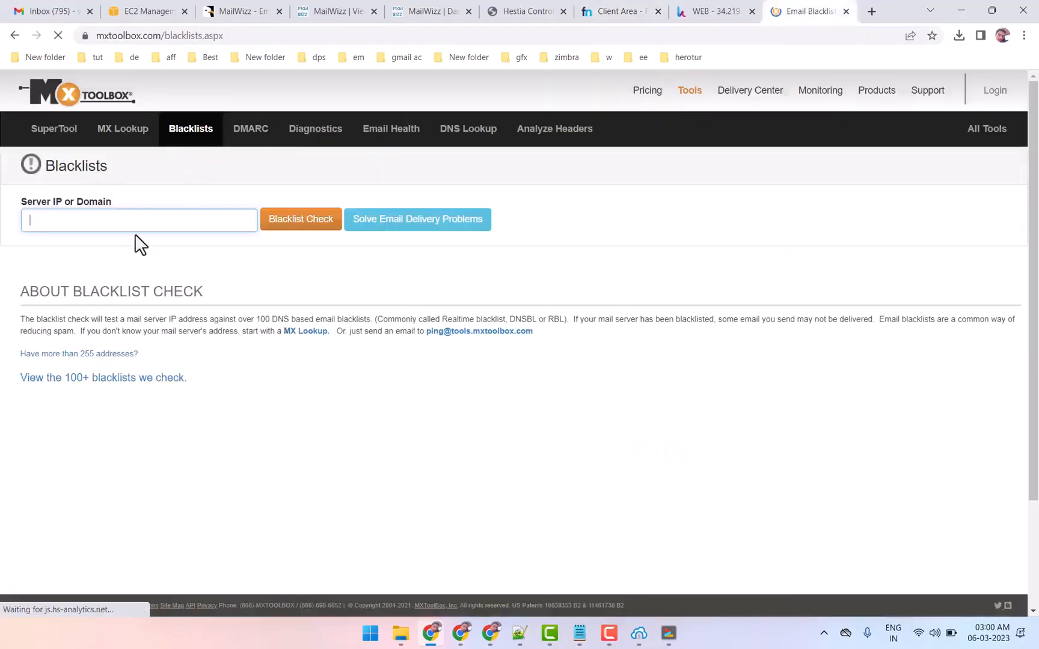
right_click(150, 221)
click(178, 328)
click(292, 223)
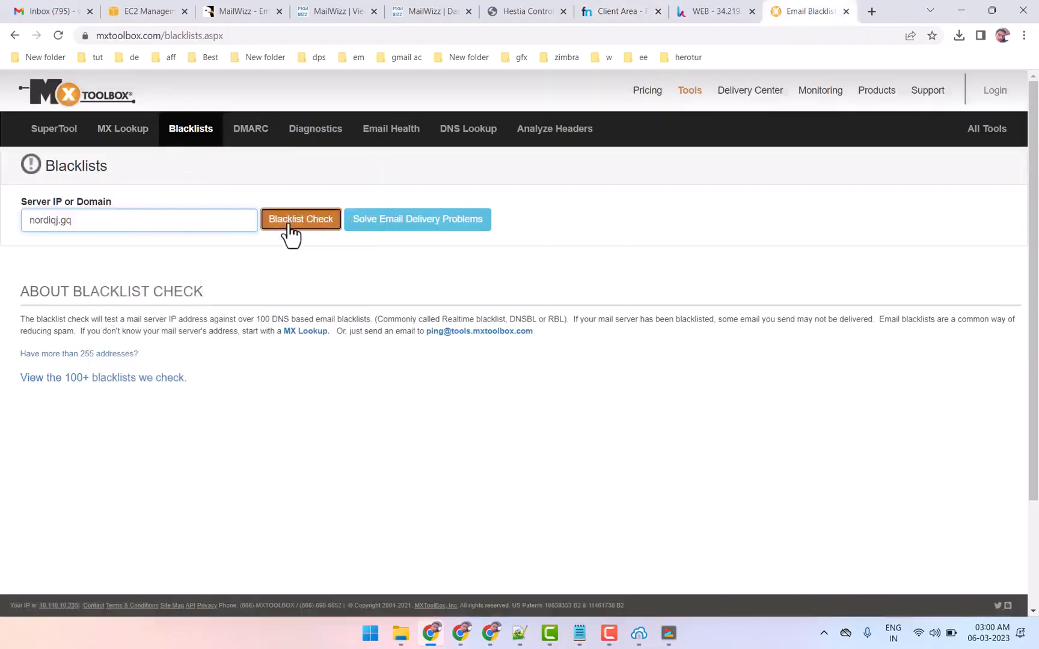
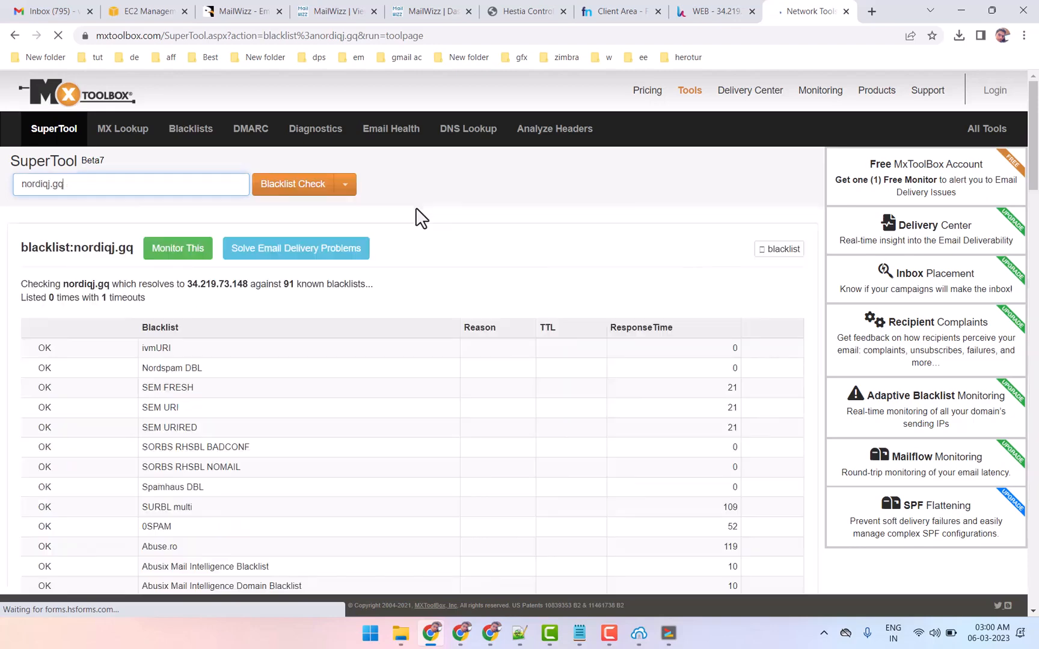
Highlight the resolved IP in nordiqj.gq's 0-of-91 blacklist result, then return to Hestia's web-domain page.
drag(267, 283, 212, 288)
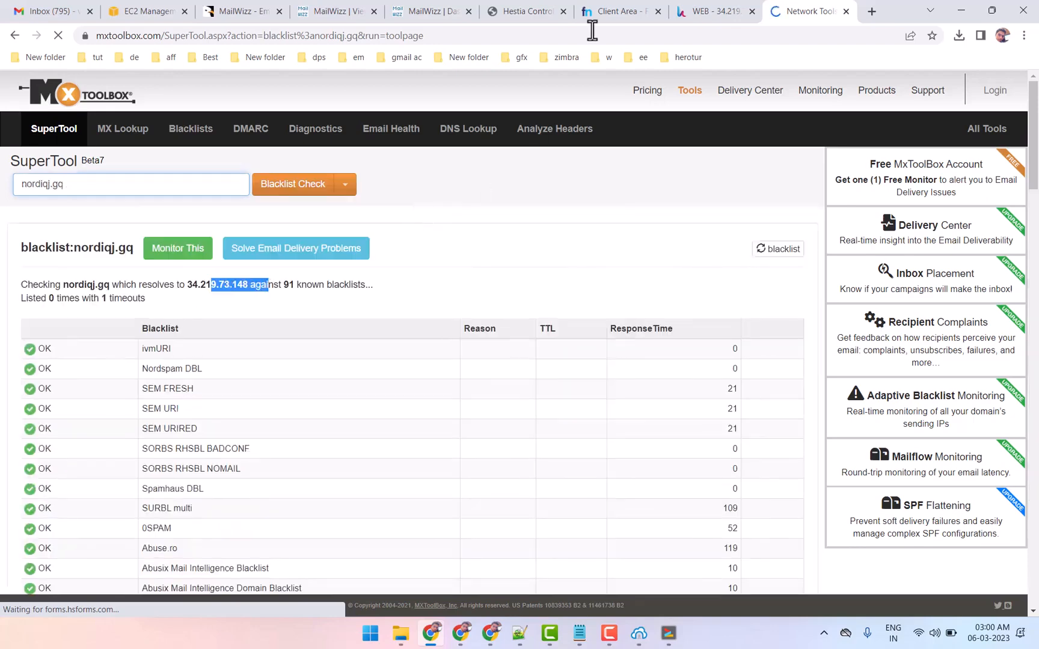
click(610, 9)
click(713, 7)
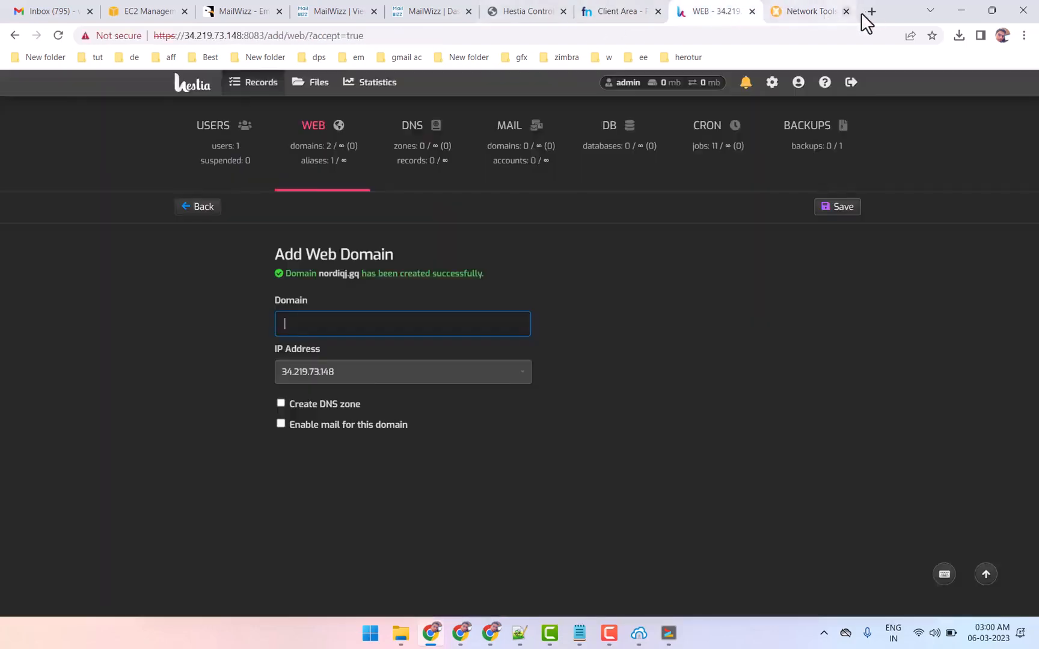
Enable SSL with a Let's Encrypt certificate for nordiqj.gq, HTTPS redirection off, and save.
click(846, 11)
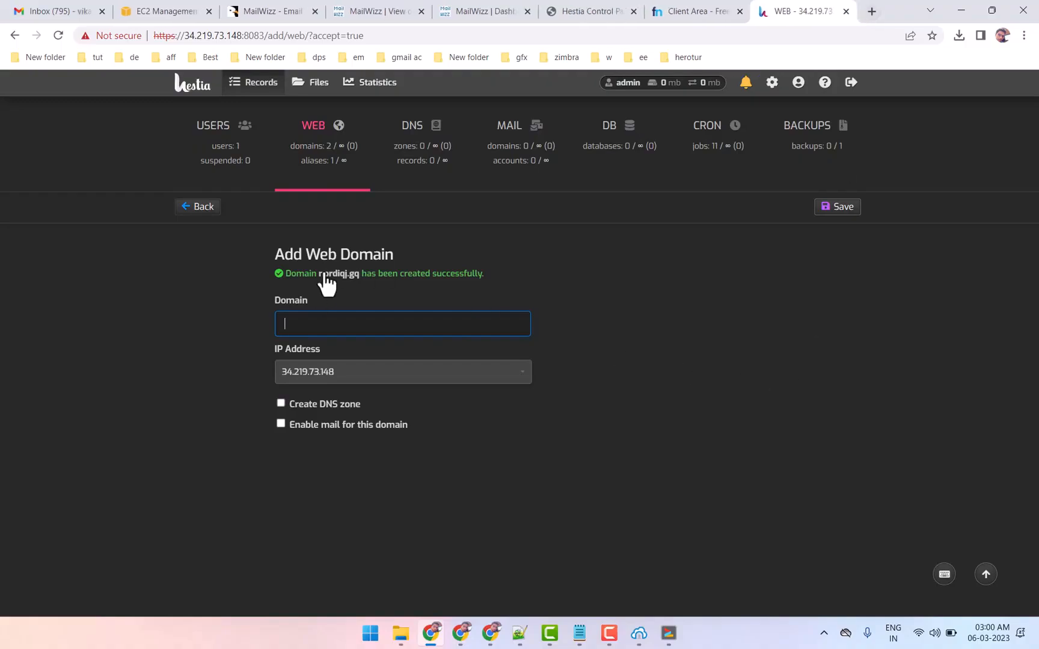
click(324, 138)
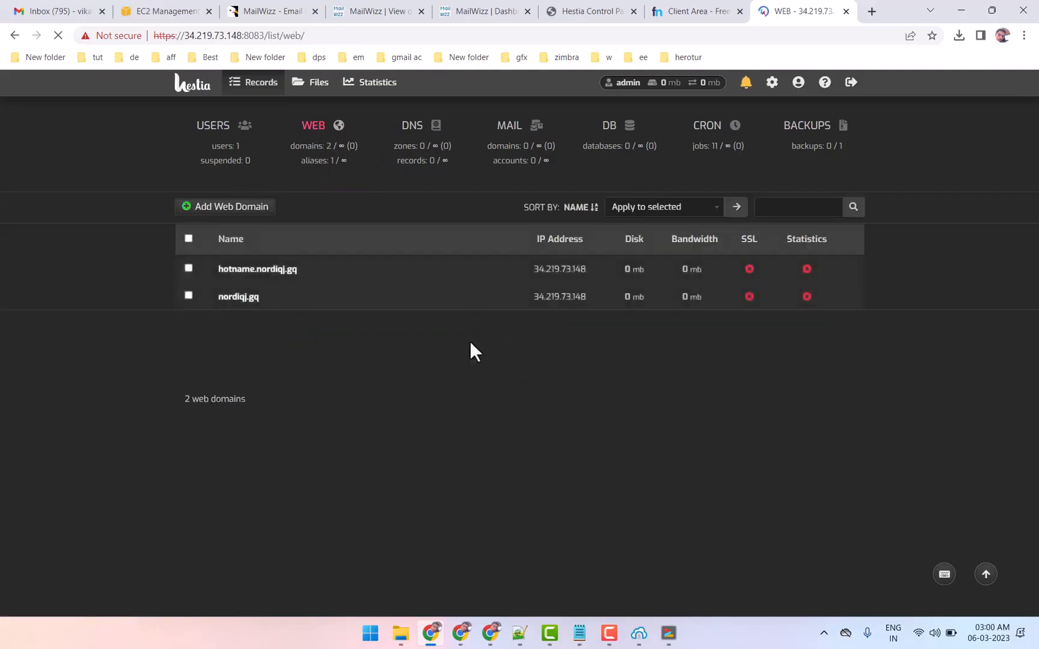
click(473, 297)
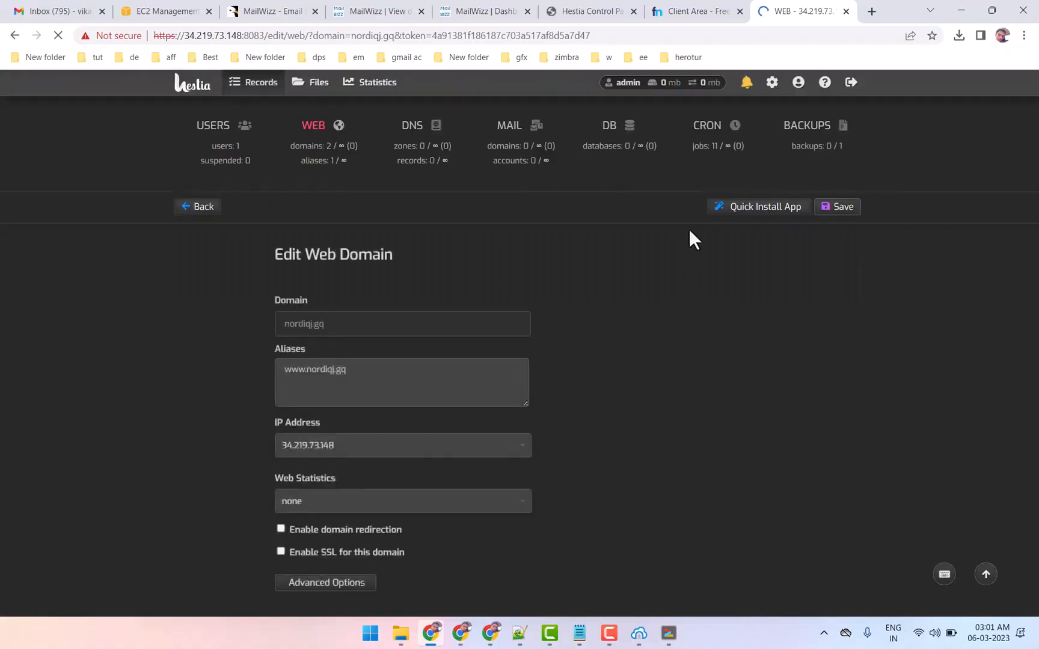
click(280, 551)
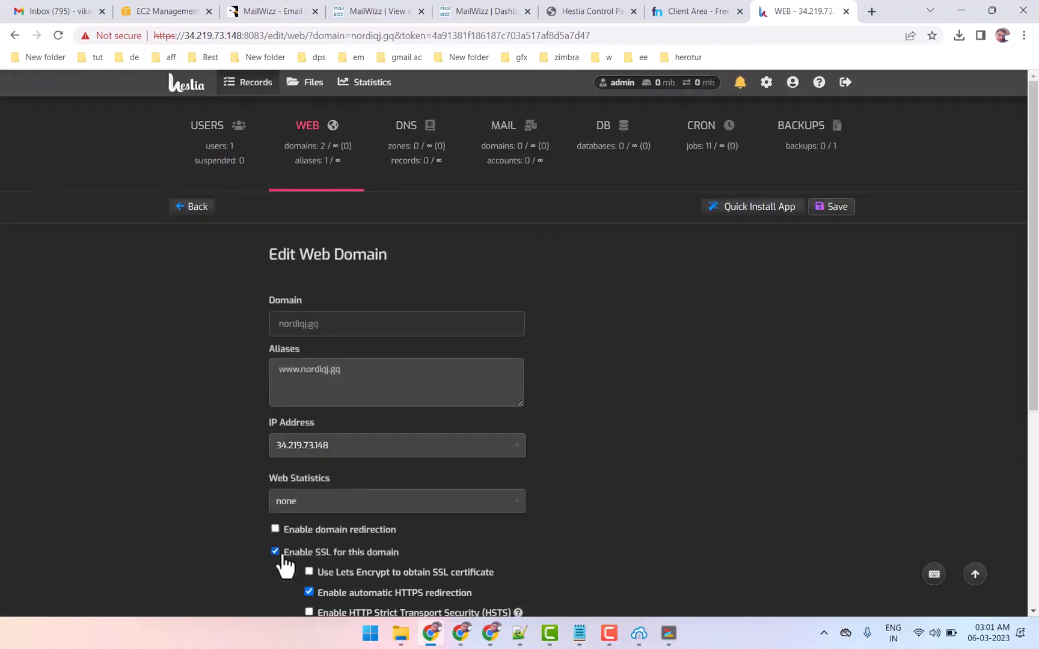
scroll(626, 422, down, 3)
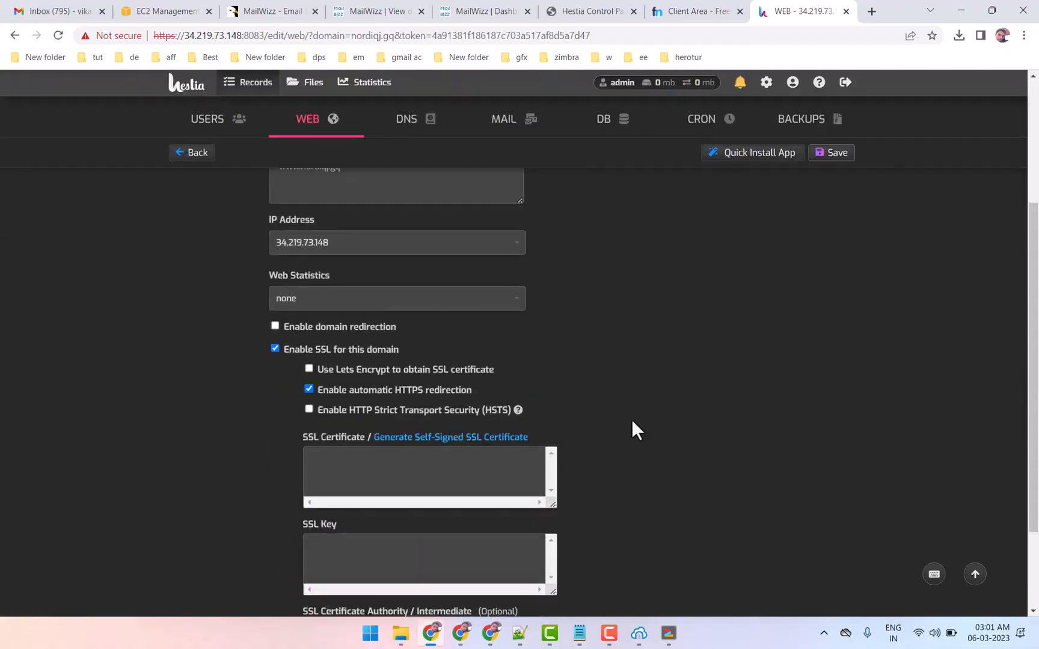
click(309, 389)
click(308, 368)
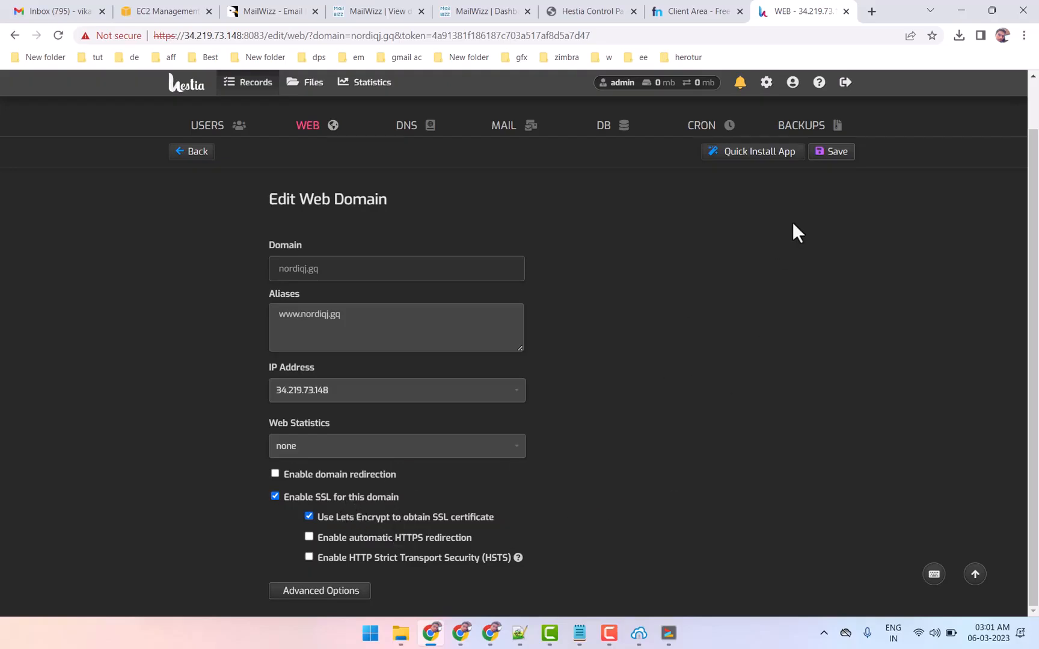
click(826, 152)
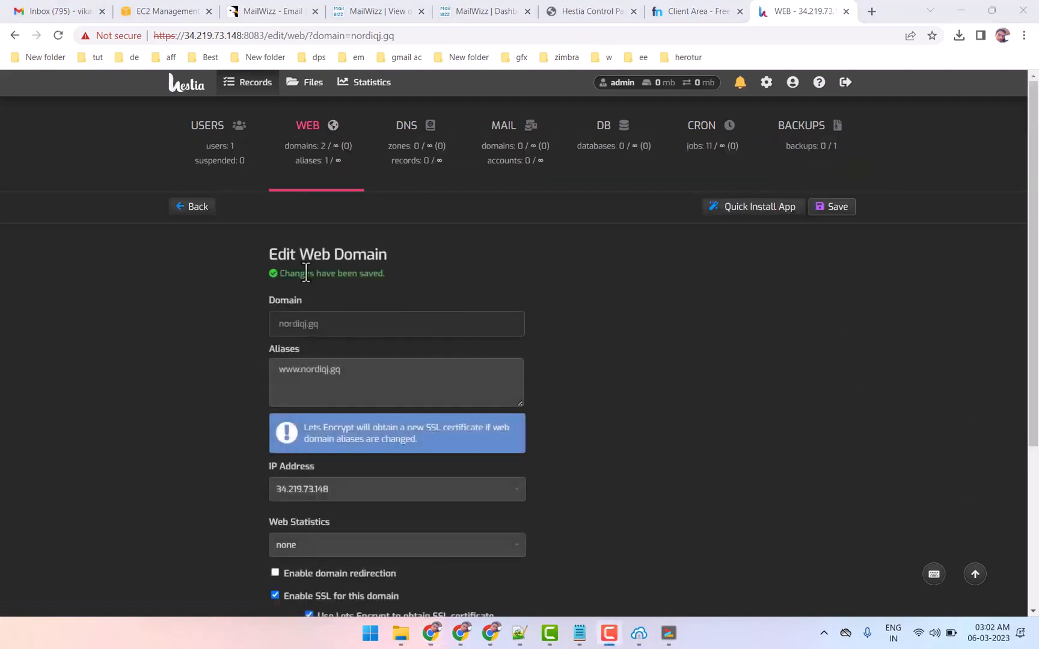
Review the Let's Encrypt notice and return to the web domains list.
drag(303, 426, 472, 427)
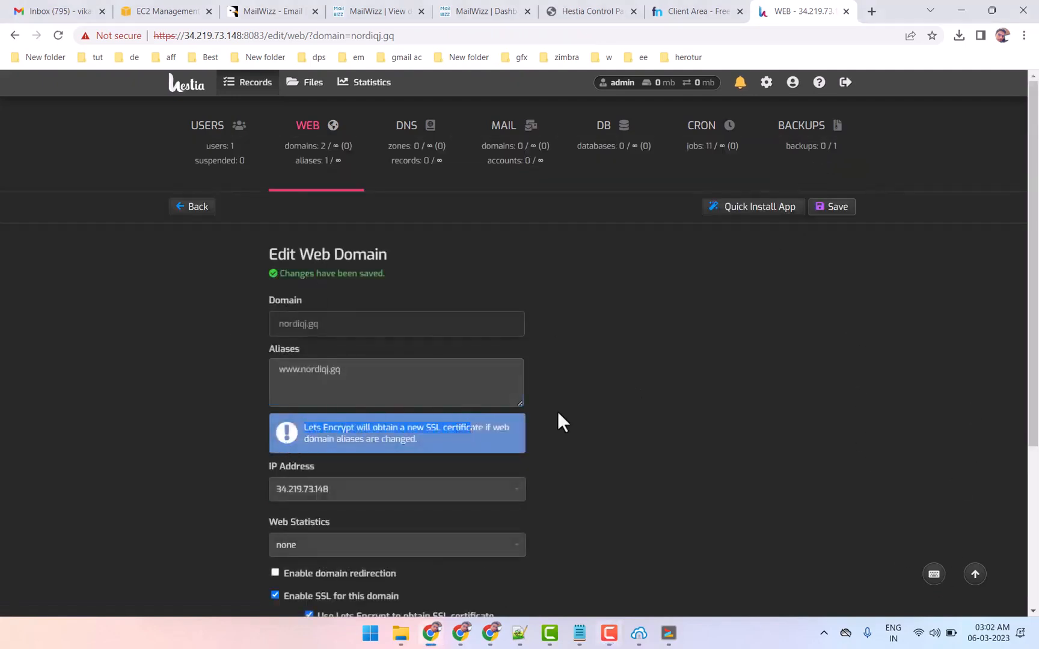
click(557, 412)
click(299, 129)
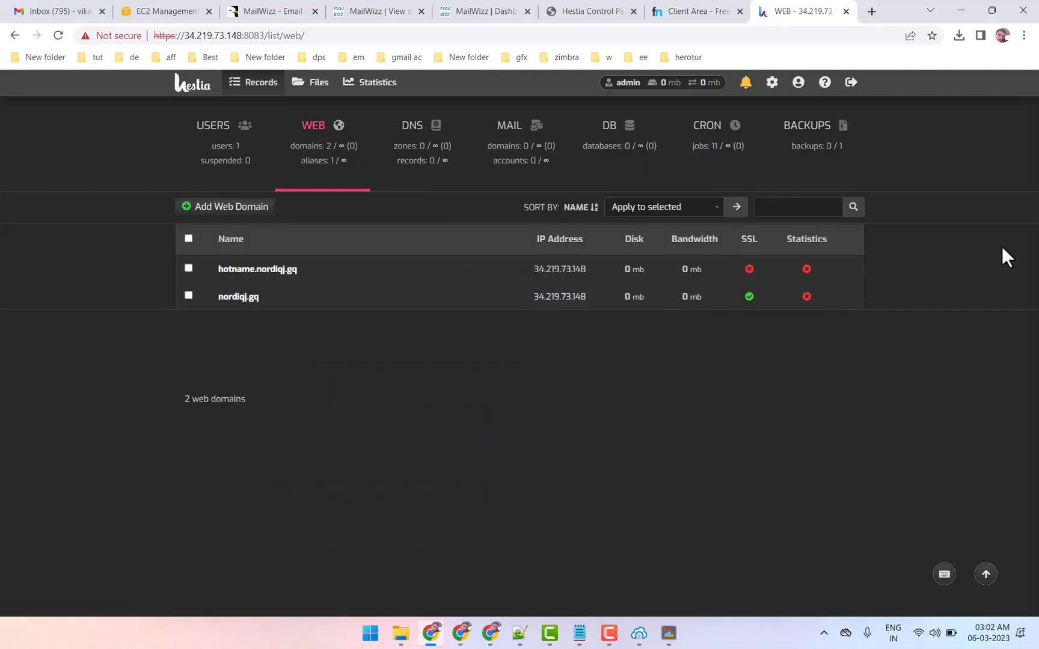
click(639, 632)
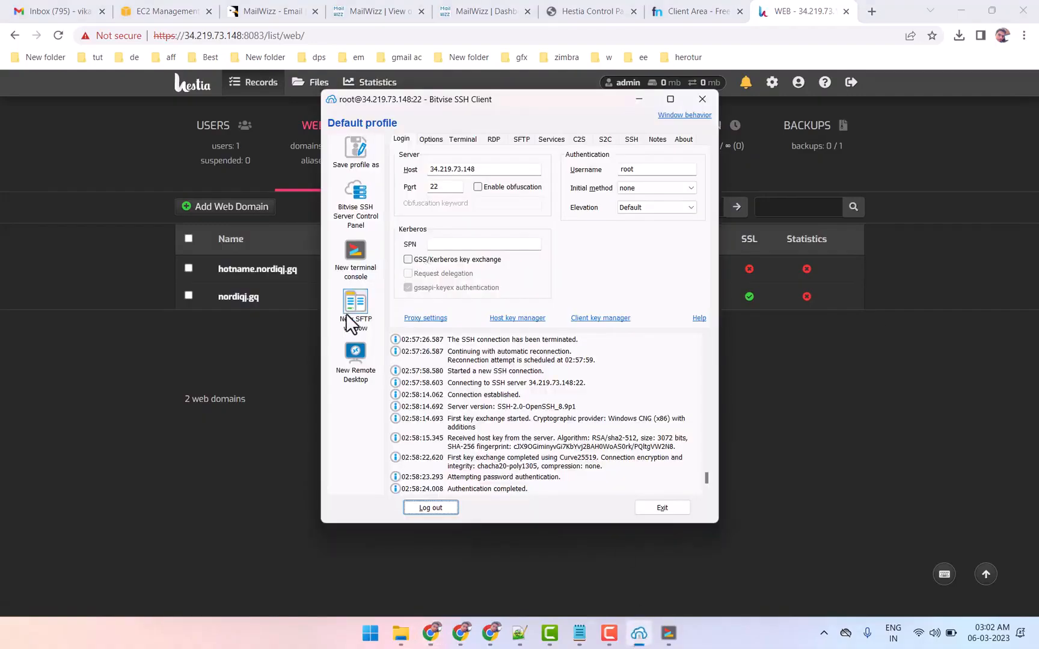
In a new SFTP window, browse to /home/admin/web/nordiqj.gq/public_html.
click(350, 302)
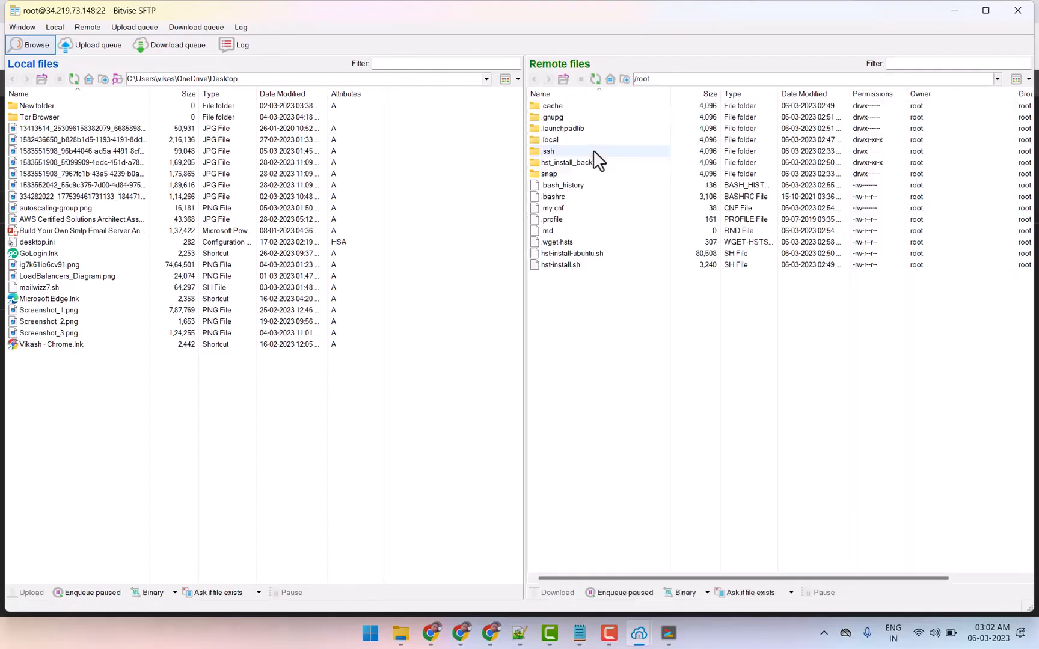
click(568, 79)
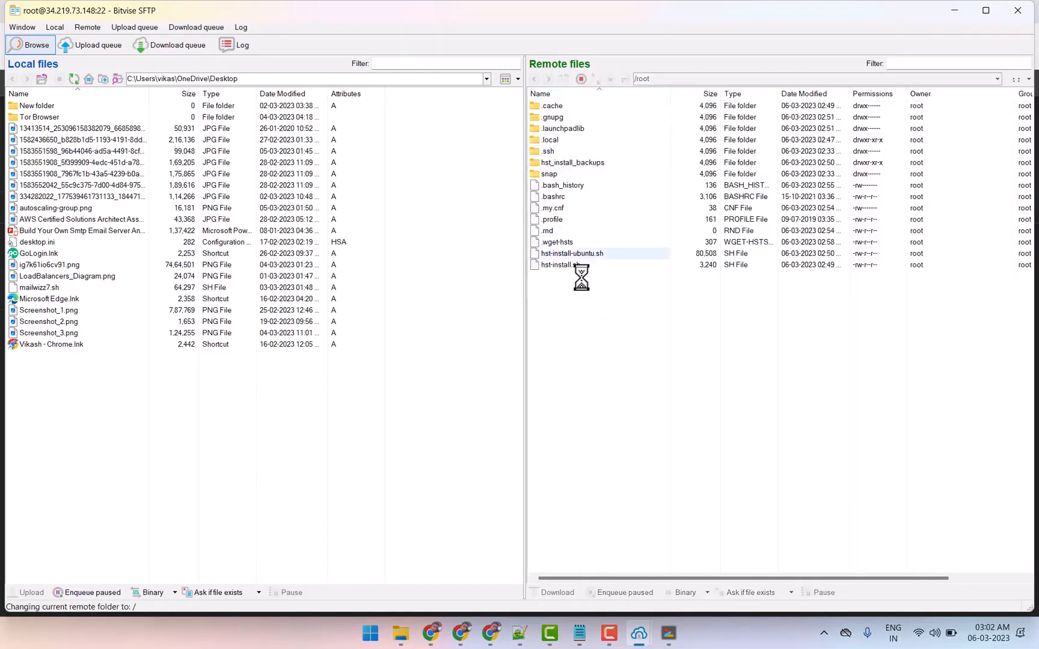
double_click(545, 164)
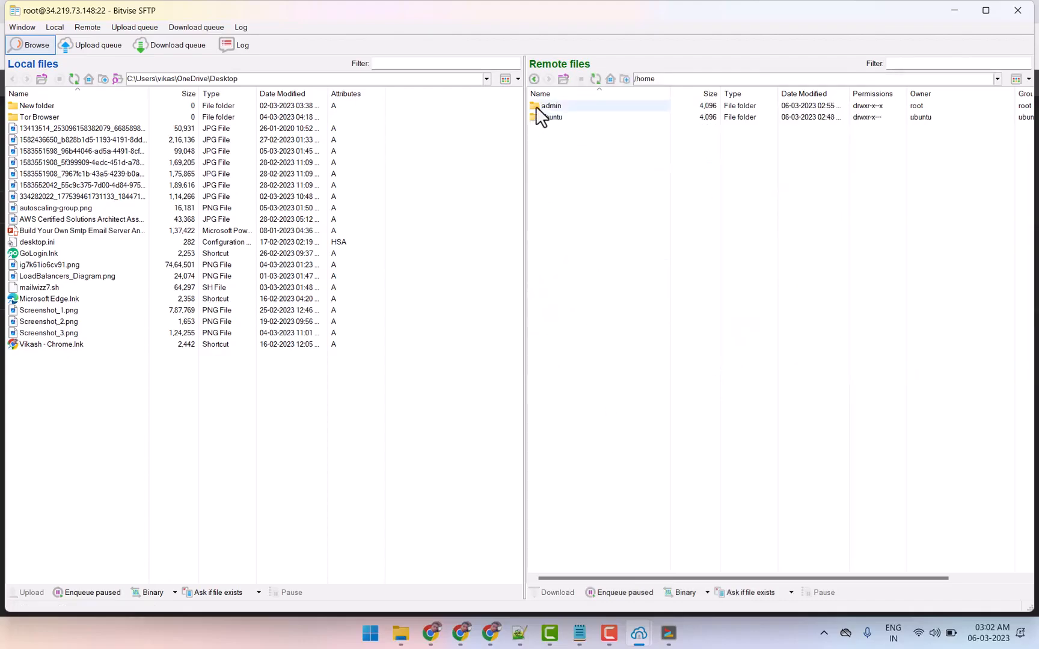
double_click(535, 106)
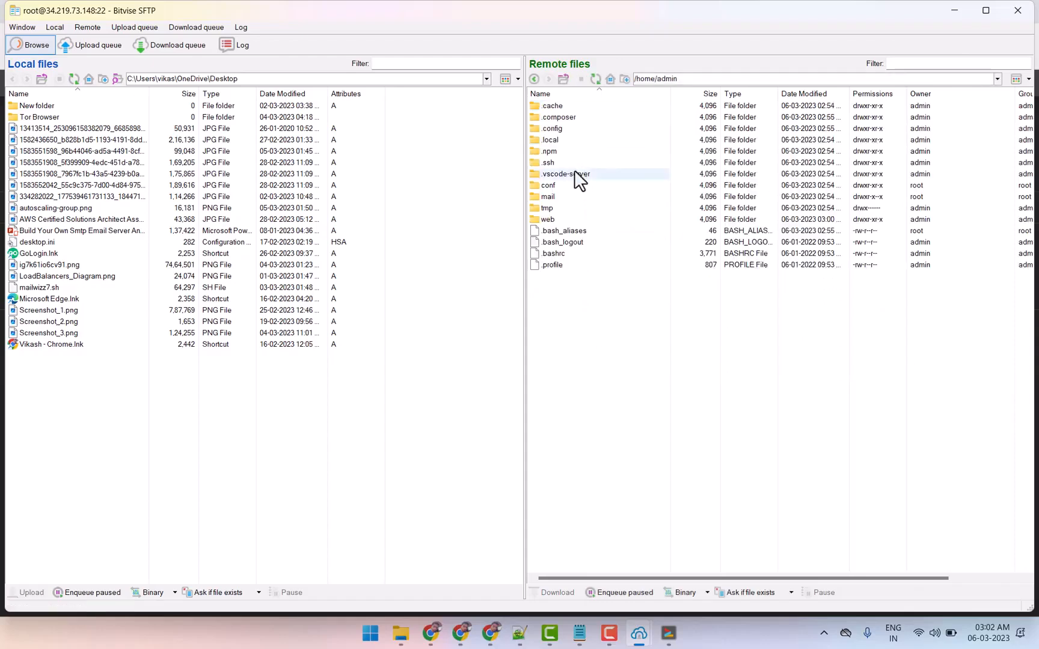
double_click(545, 219)
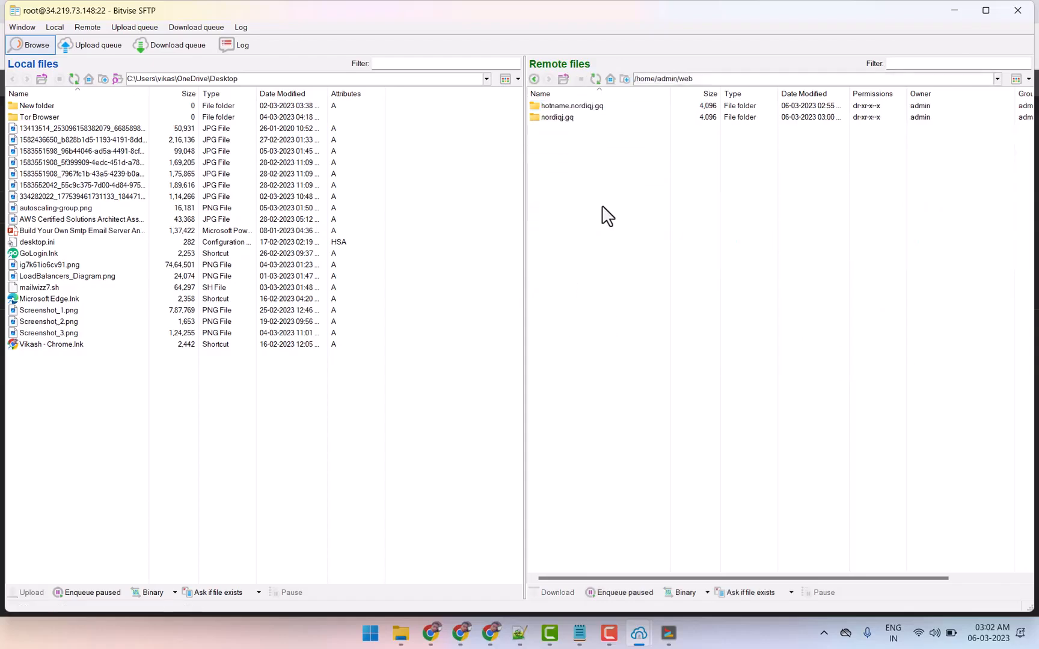
double_click(536, 116)
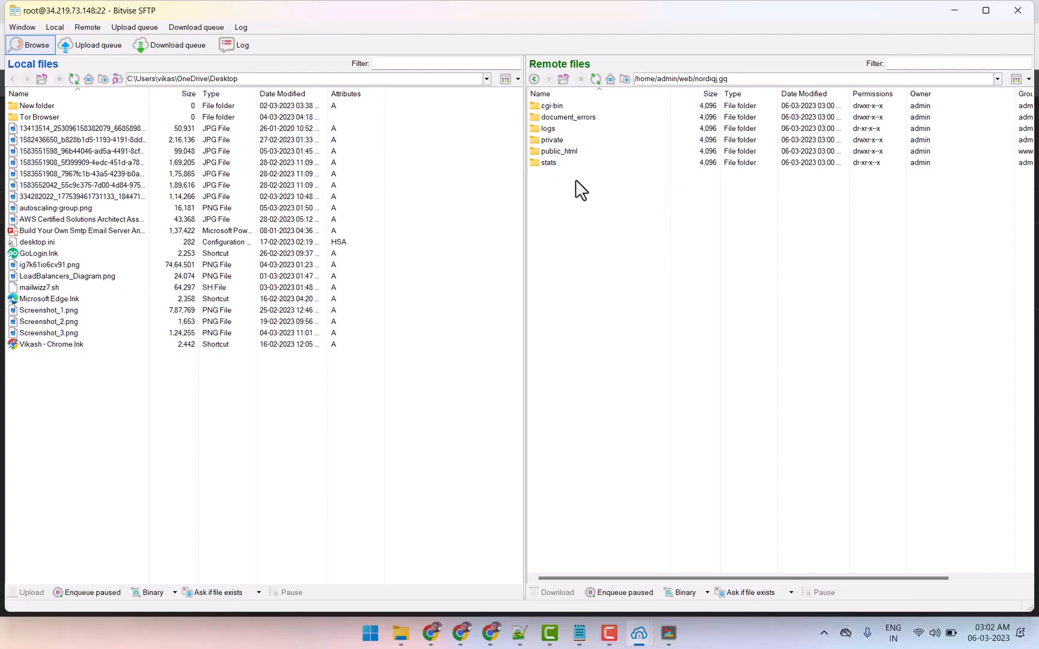
double_click(537, 151)
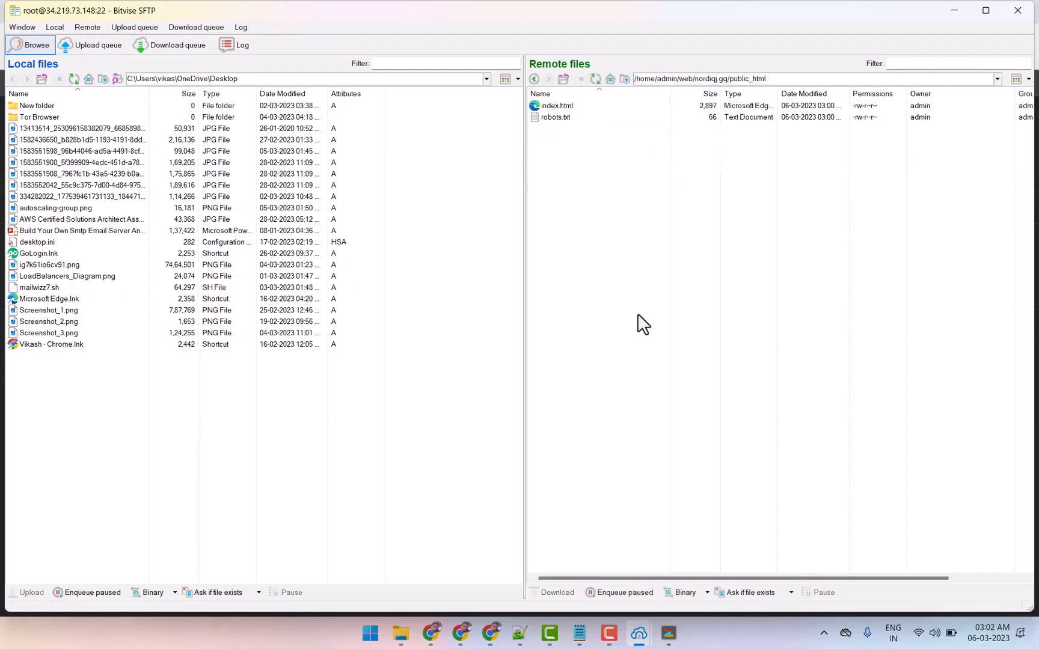
Erase index.html and robots.txt from public_html and confirm.
drag(579, 147, 559, 111)
right_click(578, 120)
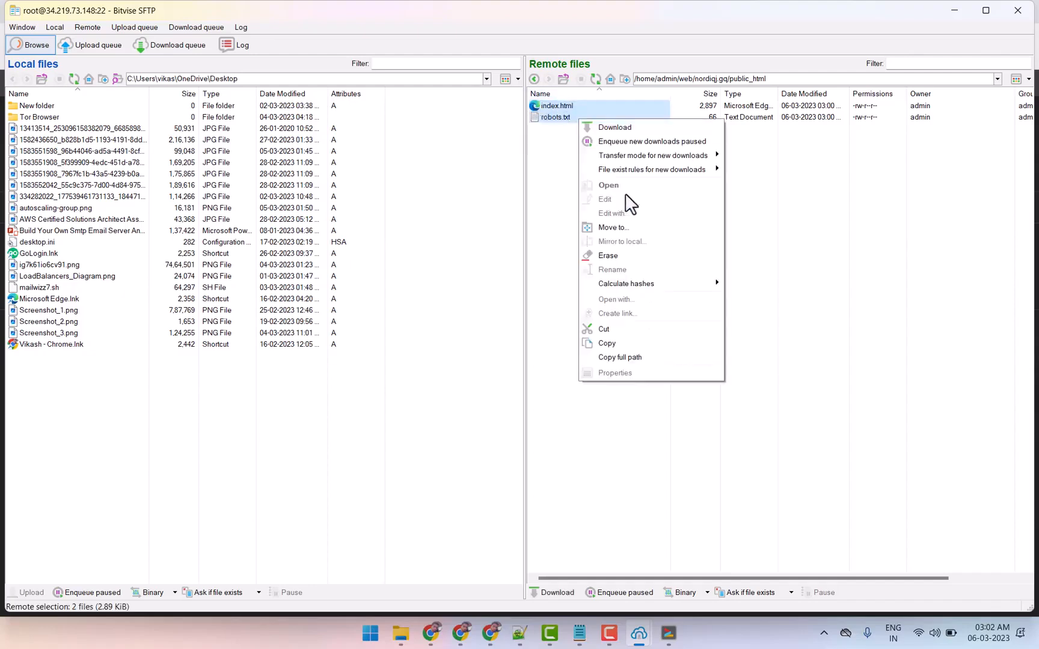
click(618, 257)
click(568, 347)
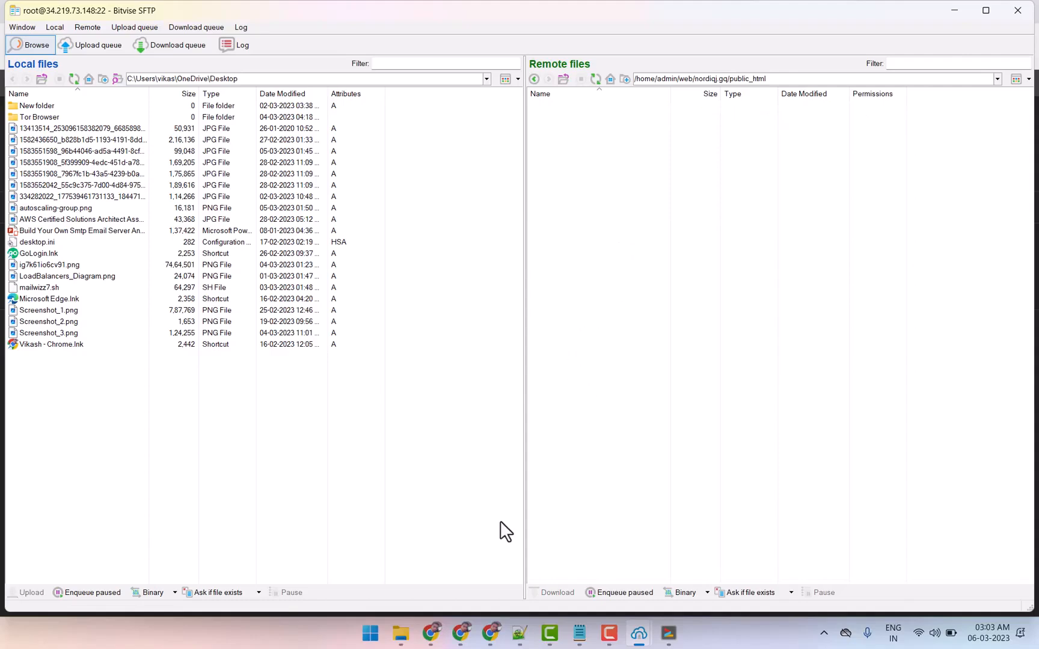
Upload latest.zip from the local Downloads folder into nordiqj.gq's remote public_html.
click(487, 79)
click(487, 79)
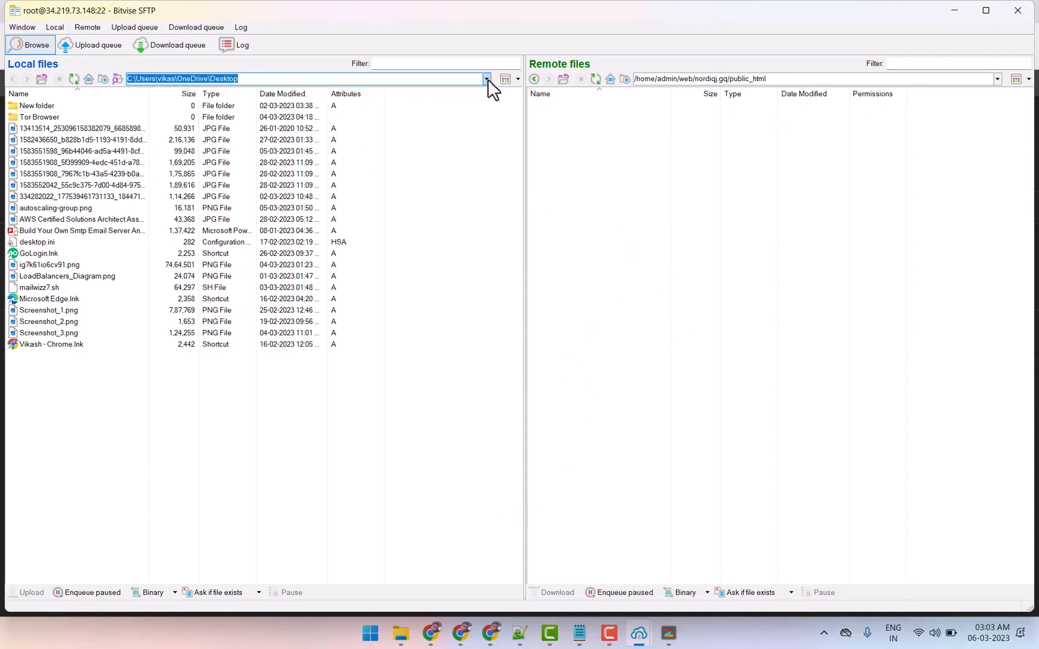
click(43, 78)
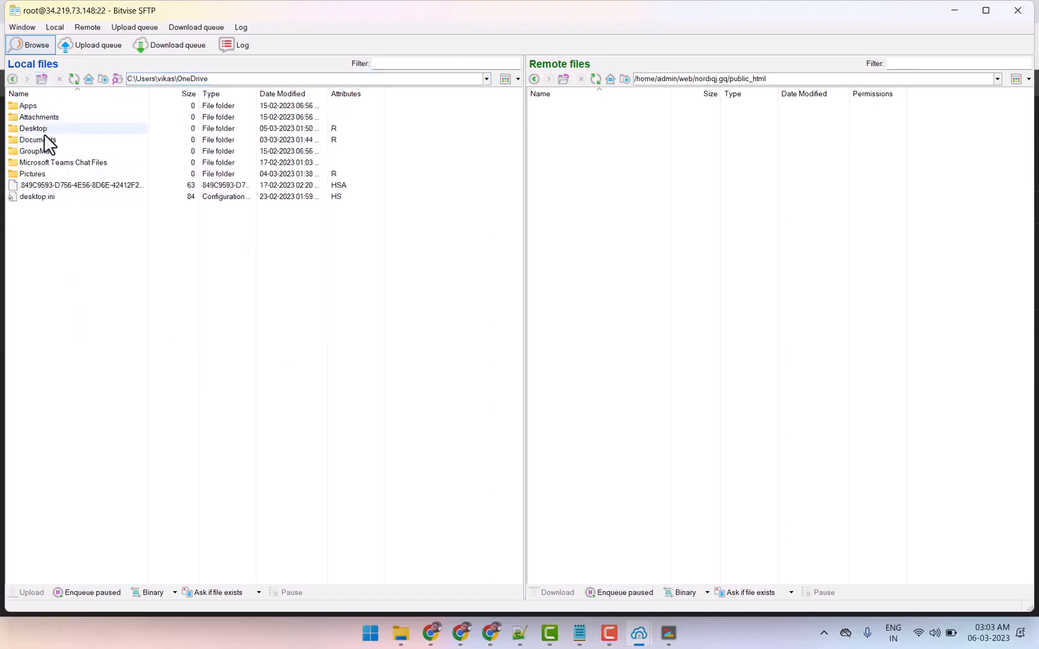
click(40, 80)
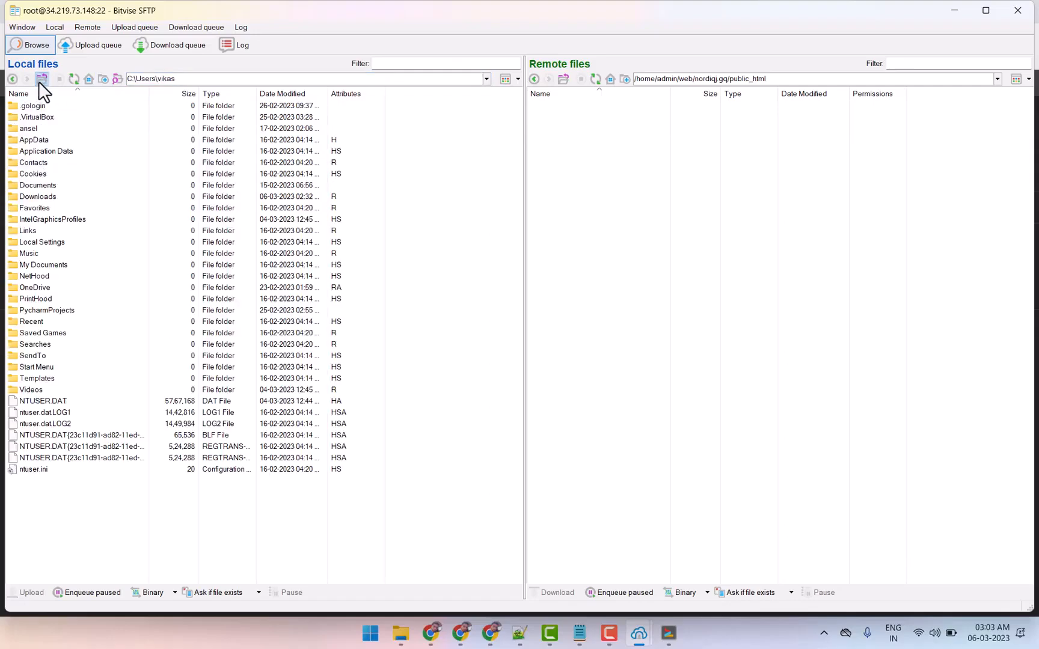
double_click(47, 195)
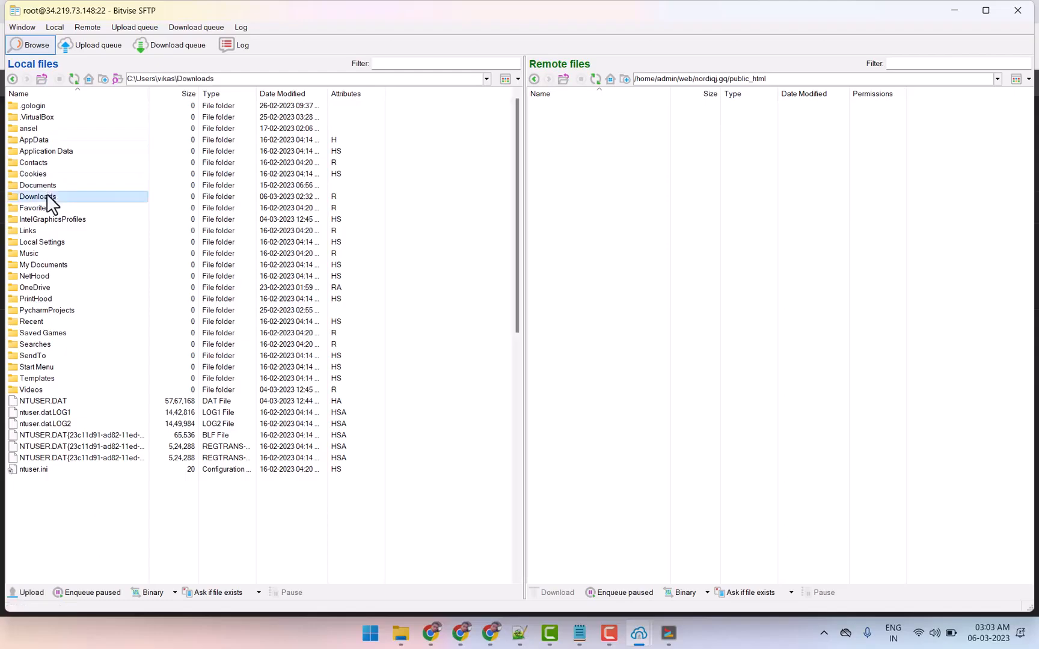
scroll(76, 452, down, 1)
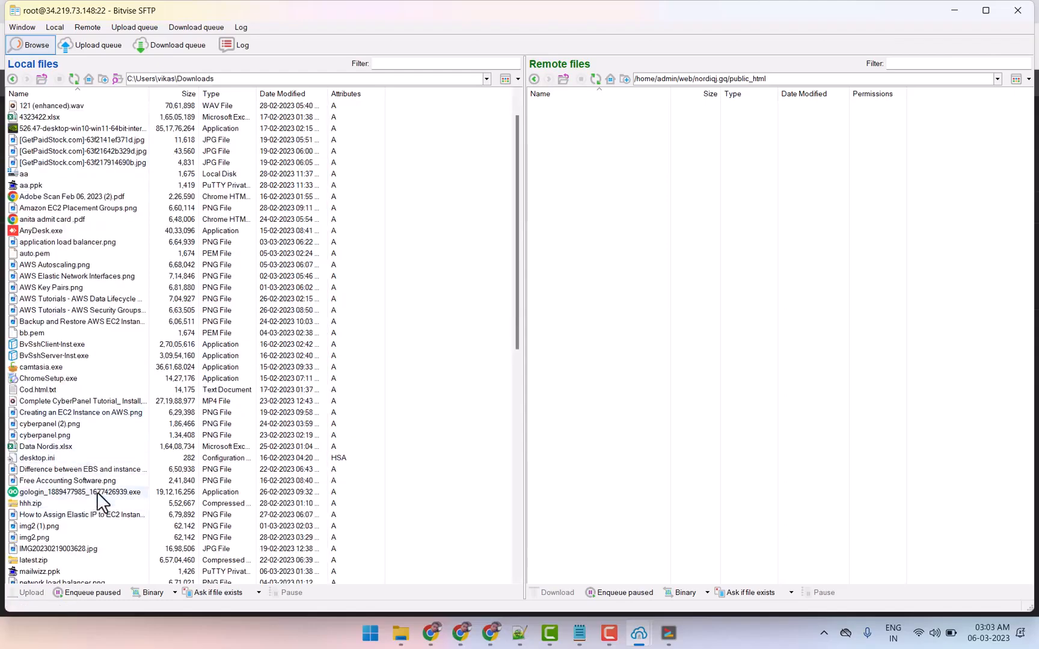
scroll(53, 532, down, 2)
drag(26, 490, 621, 296)
drag(681, 163, 681, 160)
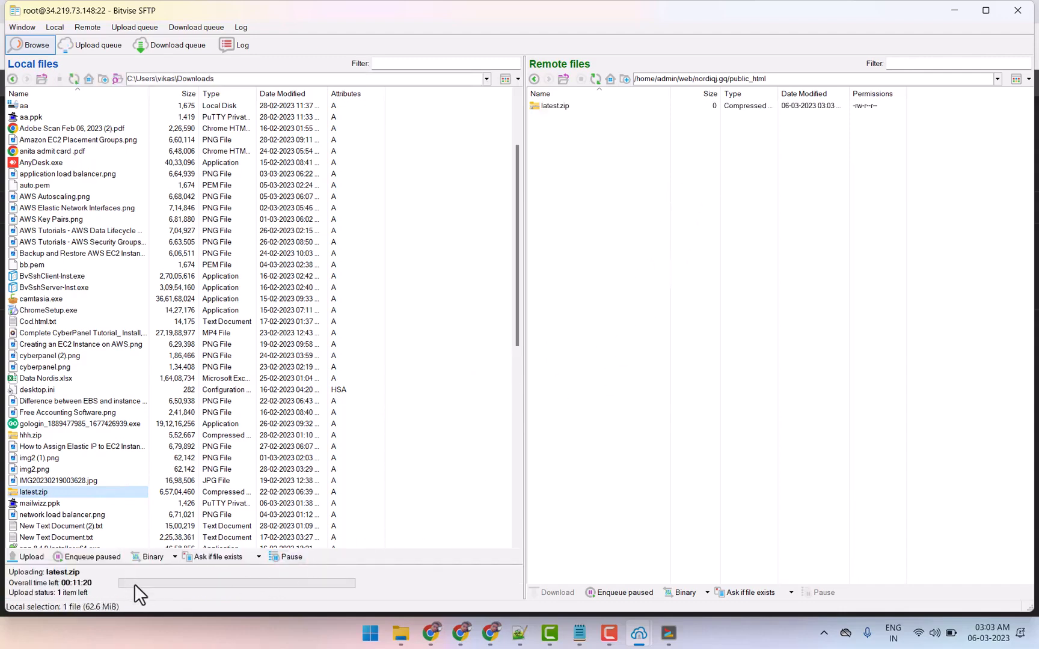
click(431, 633)
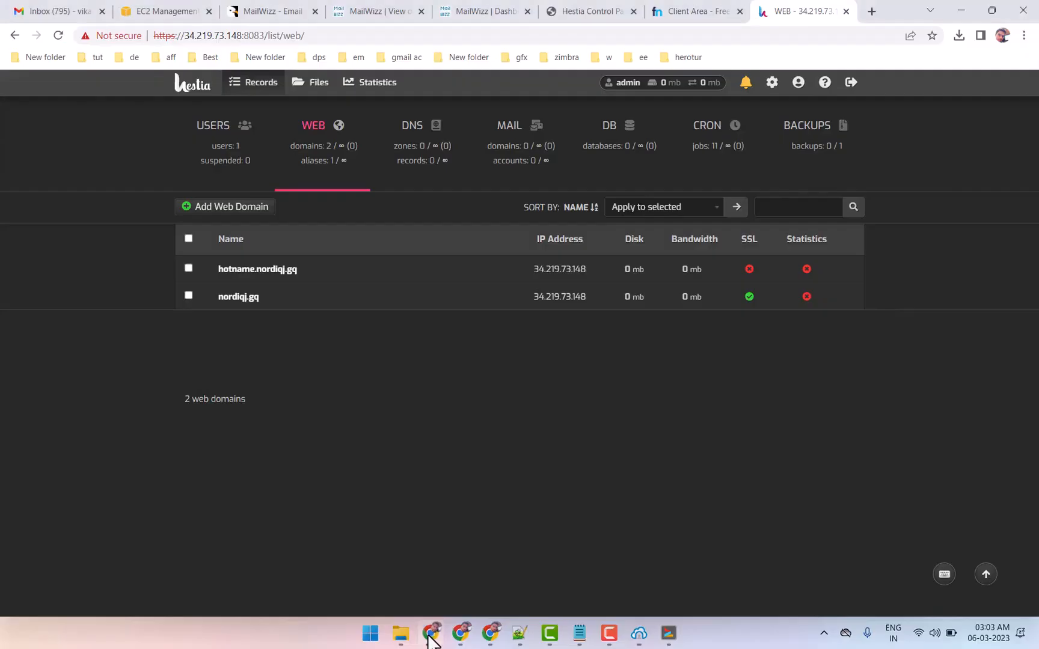
Check the upload progress in Bitvise, then return to Hestia's web domains page.
click(304, 11)
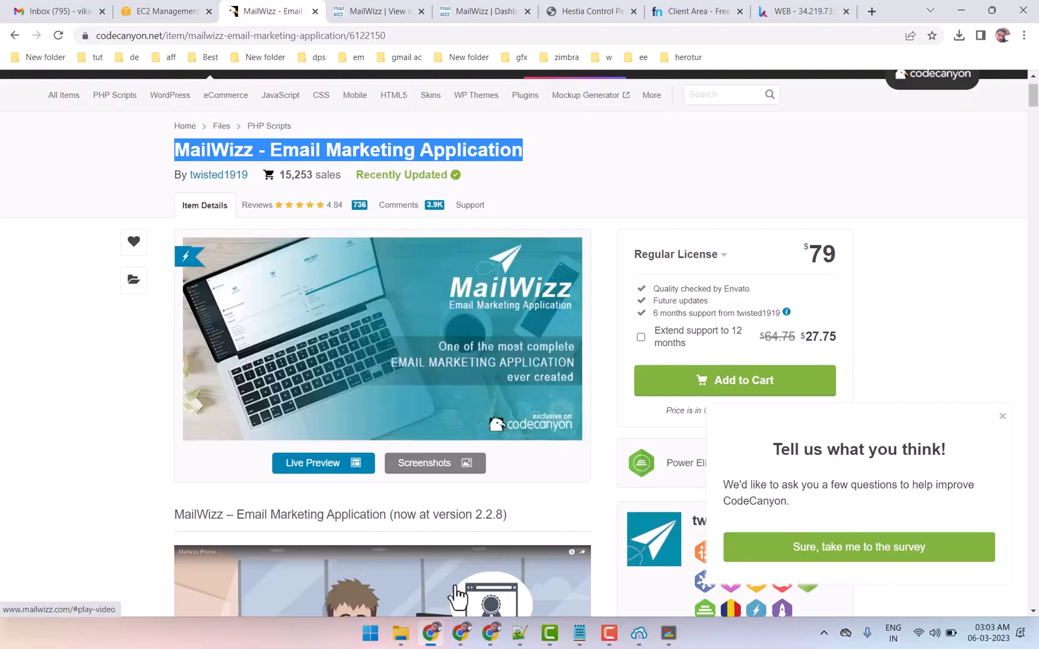
click(434, 643)
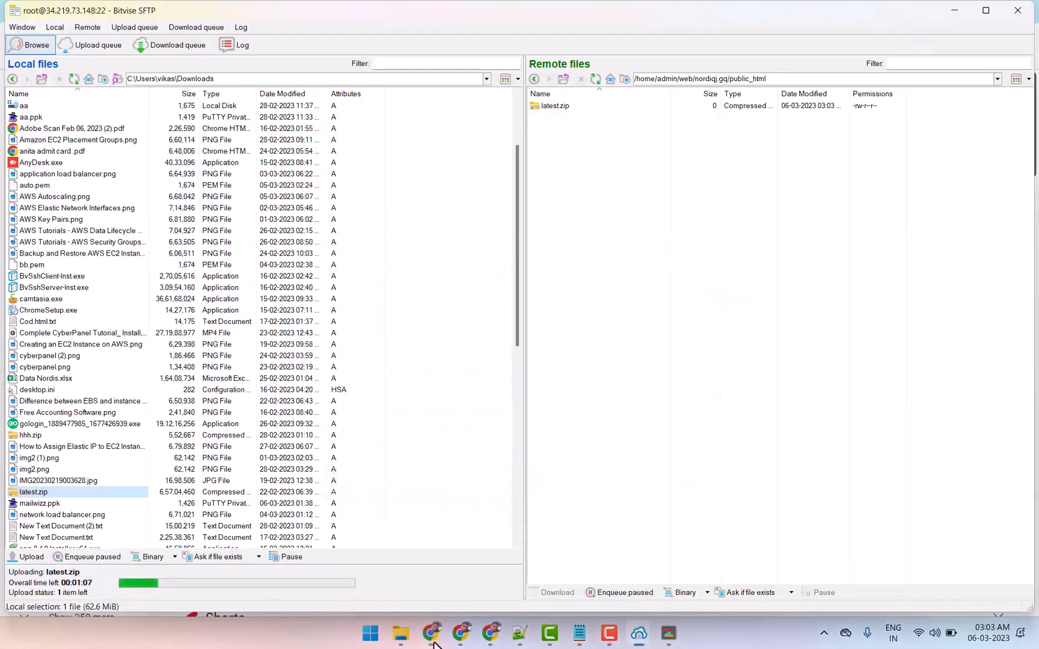
click(434, 644)
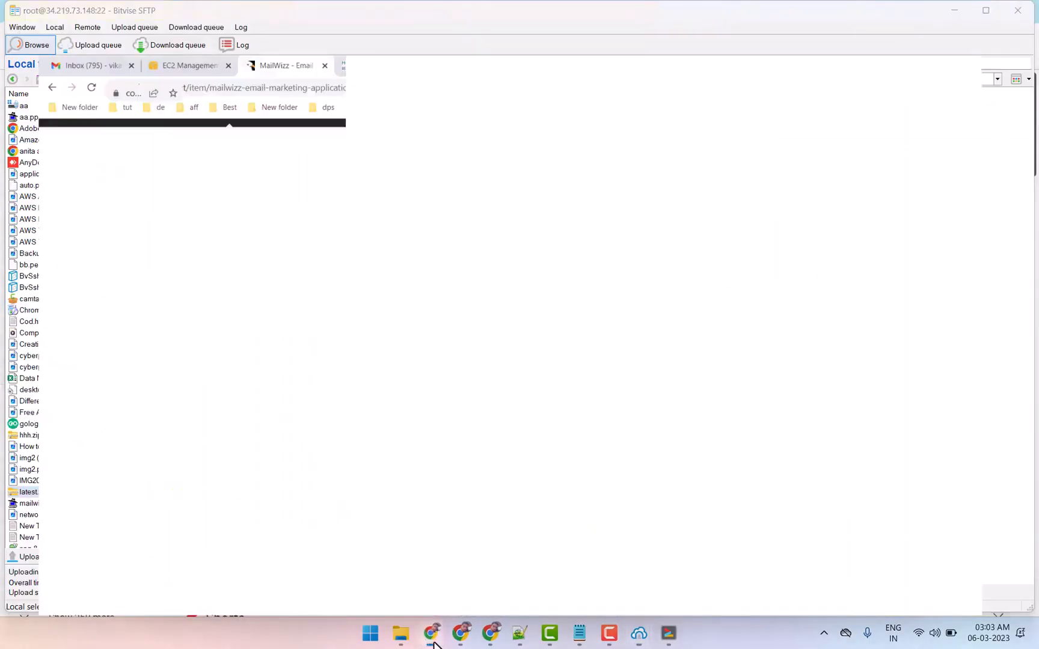
click(803, 11)
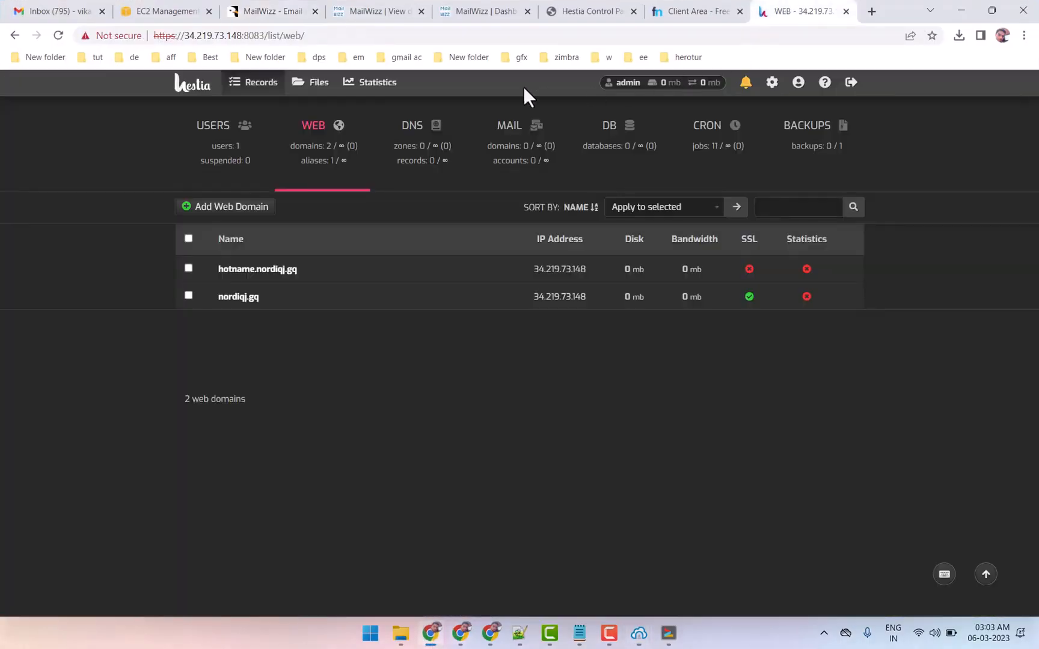
Browse File Manager to web/nordiqj.gq/public_html to find the partial 35.16 MB latest.zip.
middle_click(312, 89)
click(815, 10)
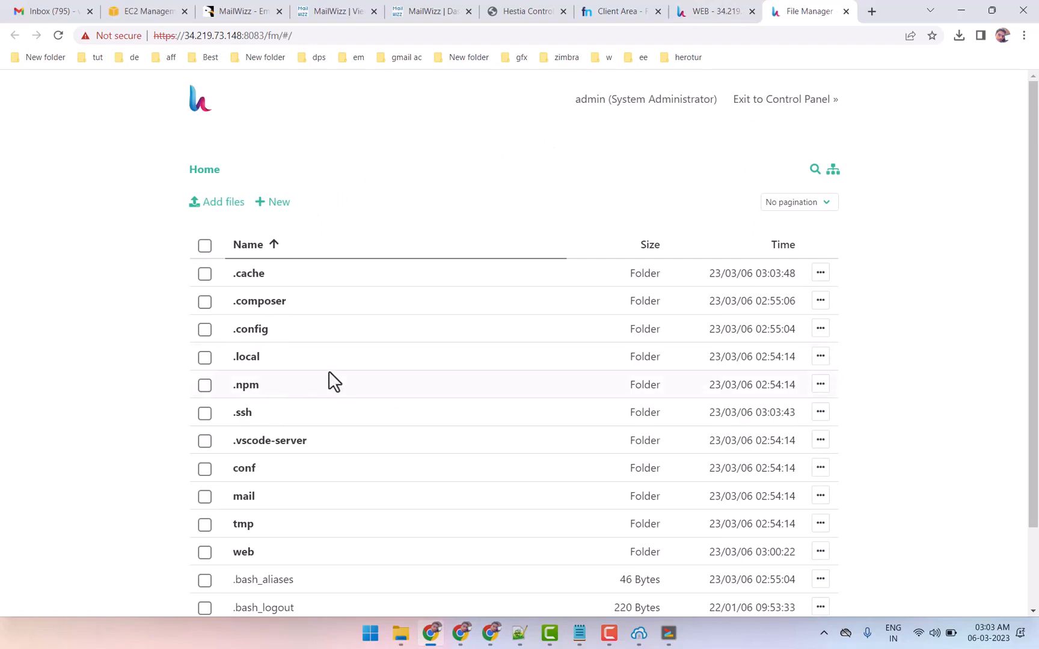
scroll(214, 334, down, 2)
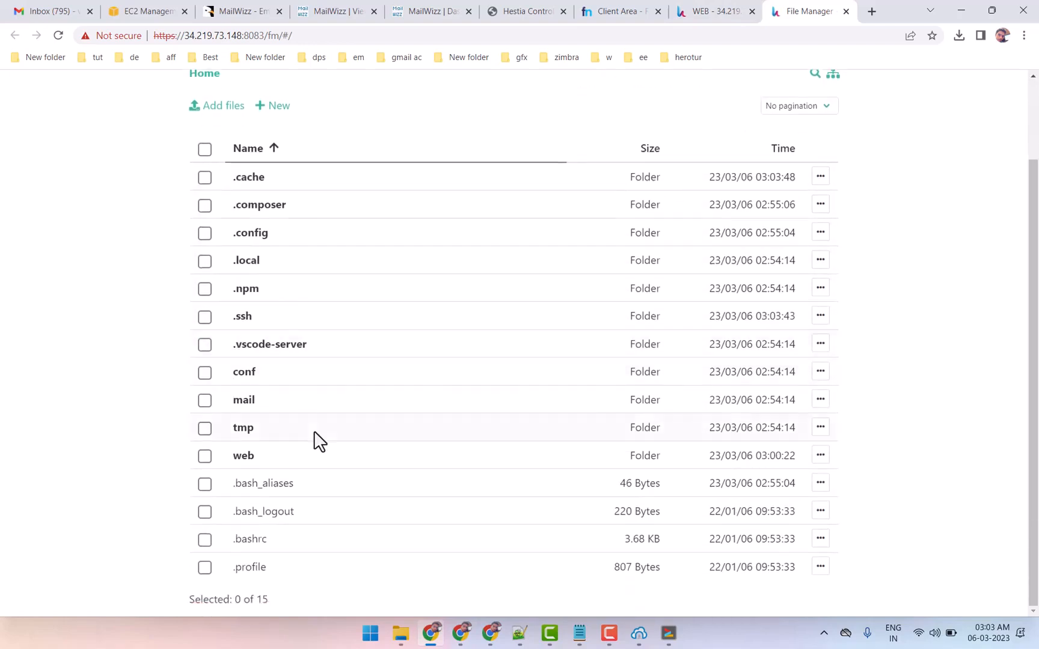
click(250, 458)
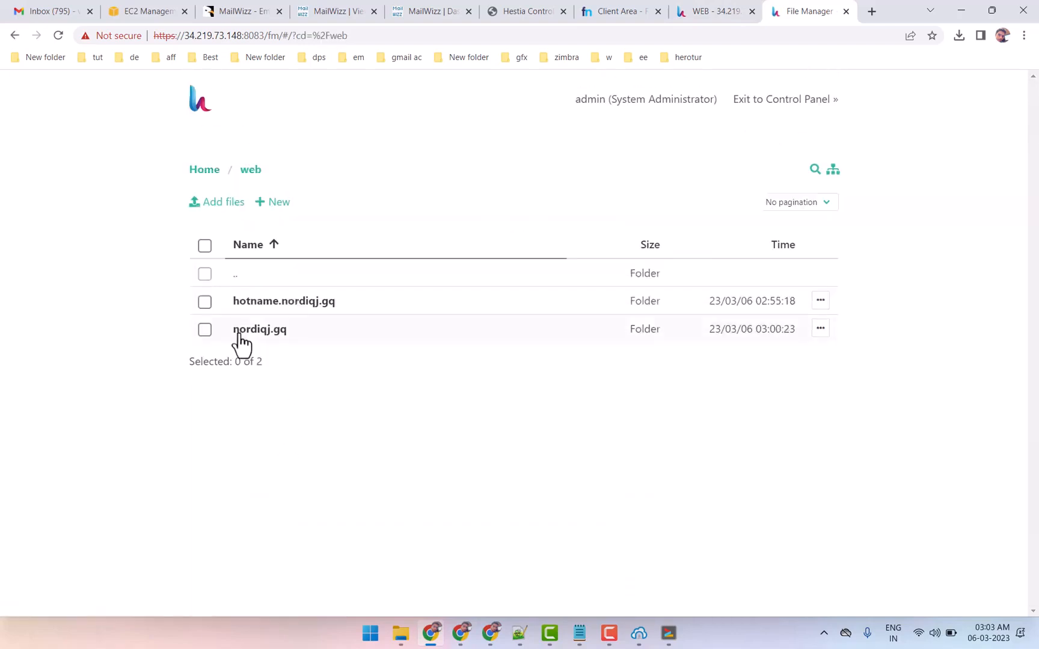
click(268, 332)
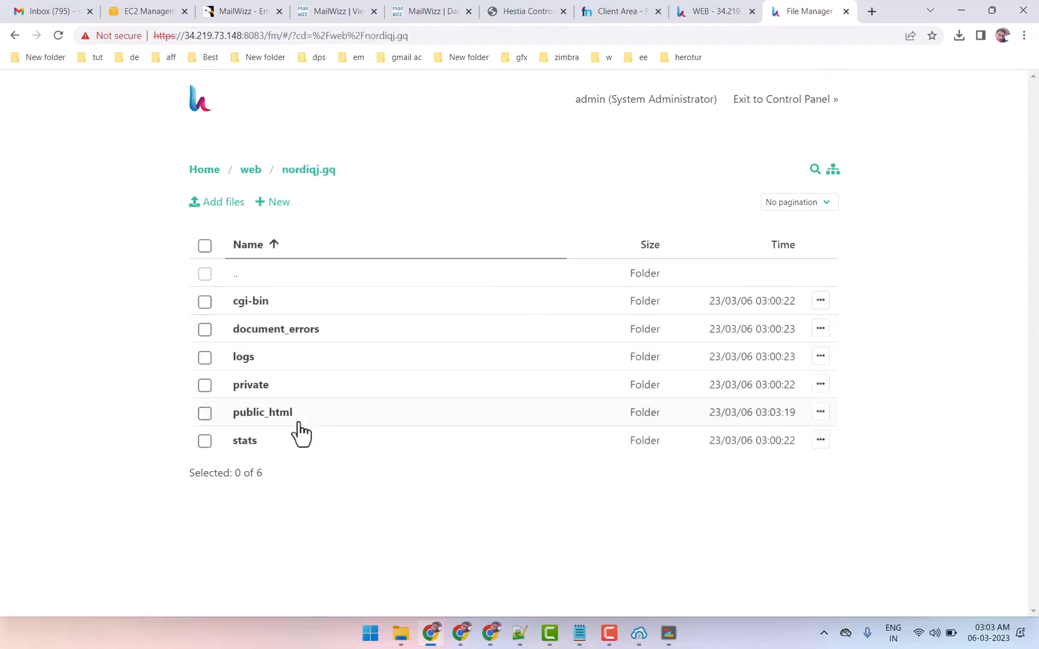
click(252, 414)
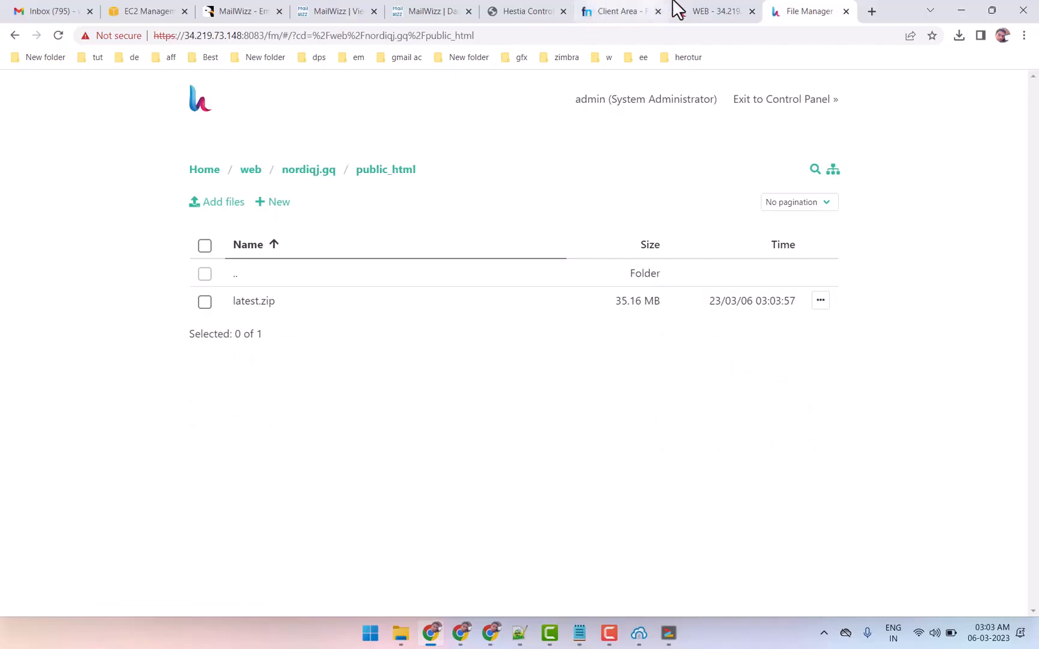
click(721, 11)
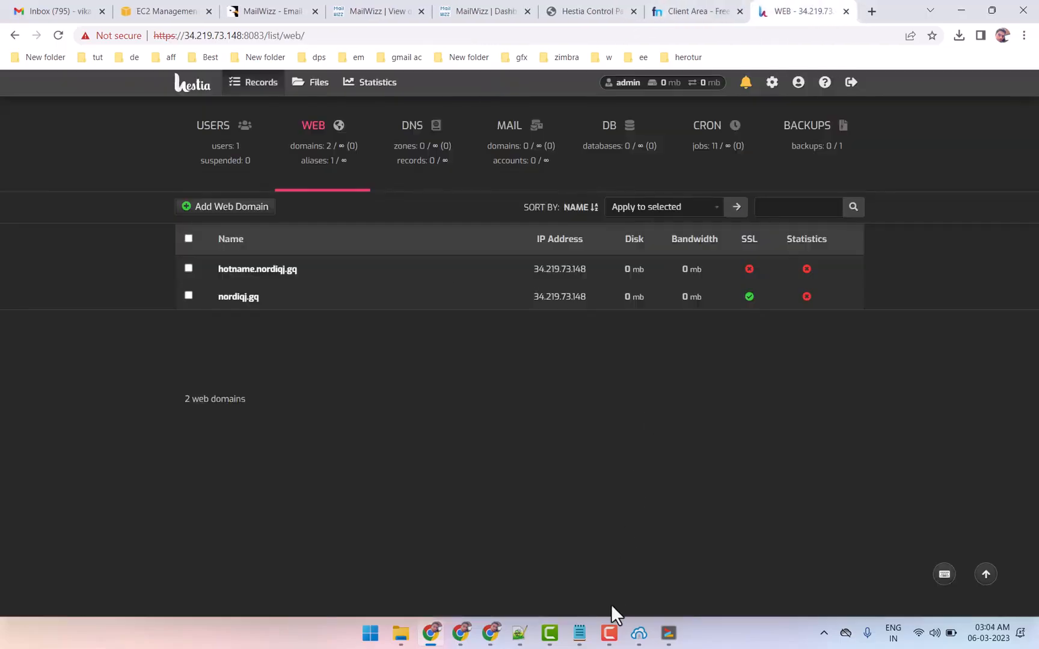
Copy the remote public_html path from the SFTP window.
mouse_move(638, 633)
click(676, 526)
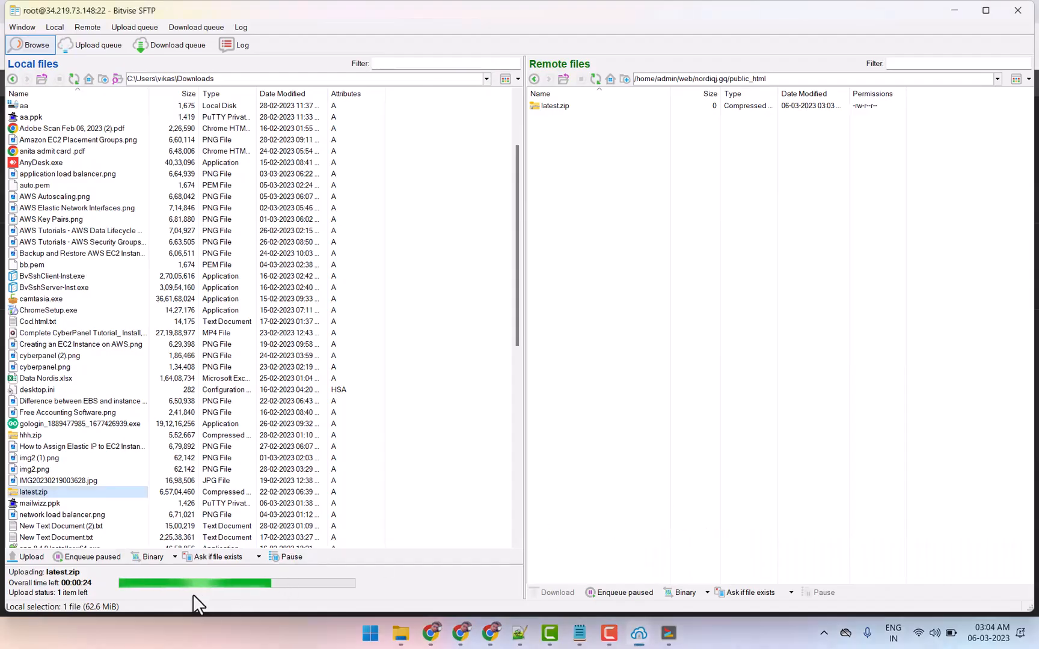
click(800, 77)
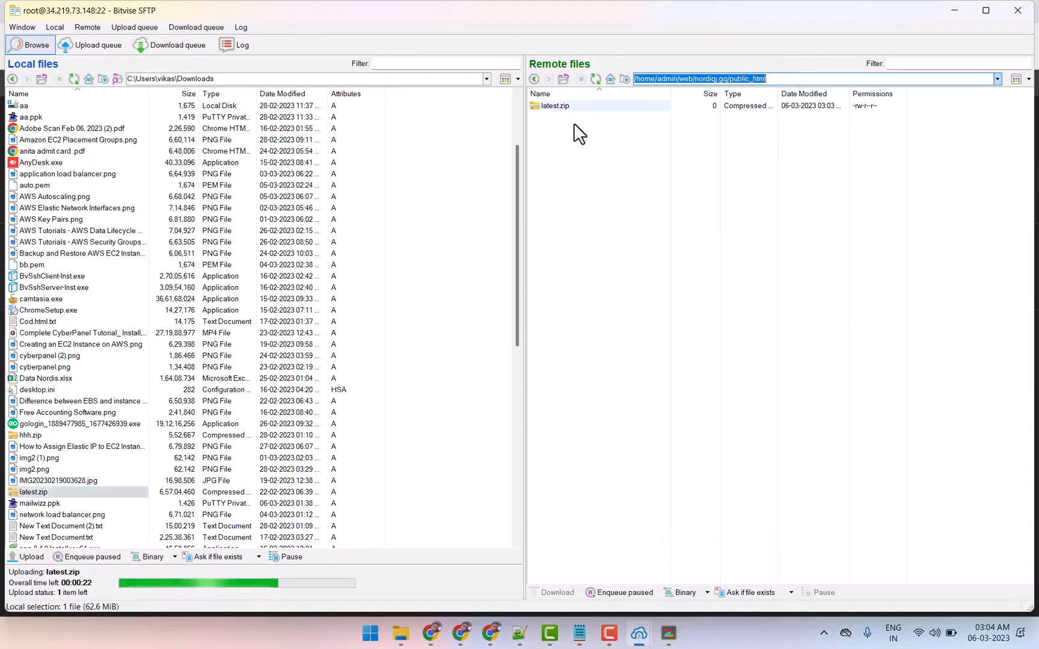
right_click(727, 80)
click(764, 121)
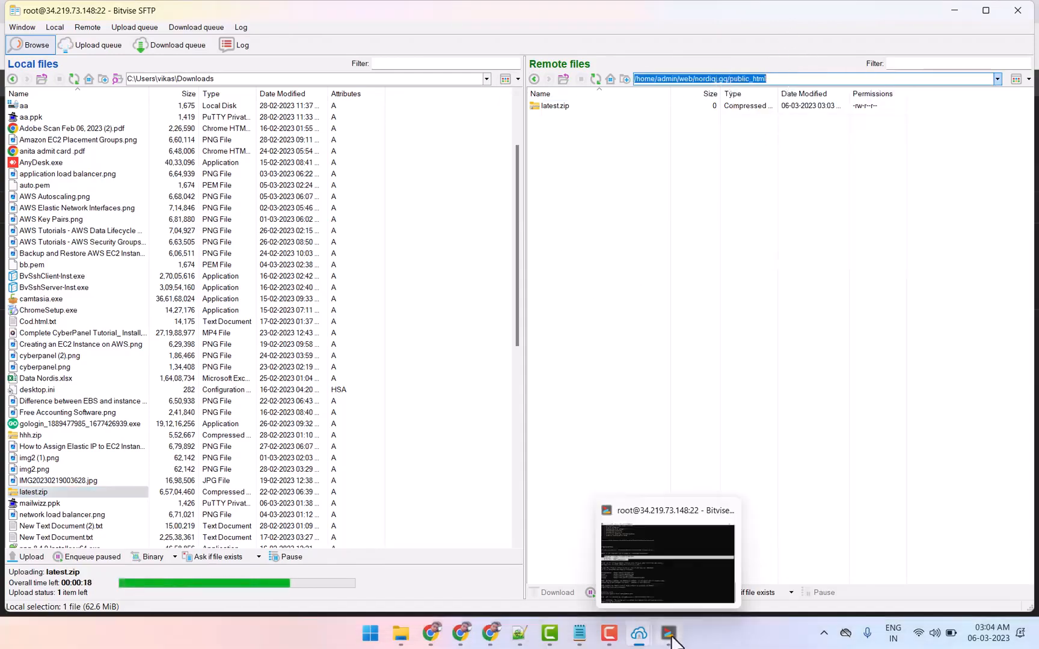
Open a new terminal console and close the old disconnected xterm.
mouse_move(634, 633)
click(579, 550)
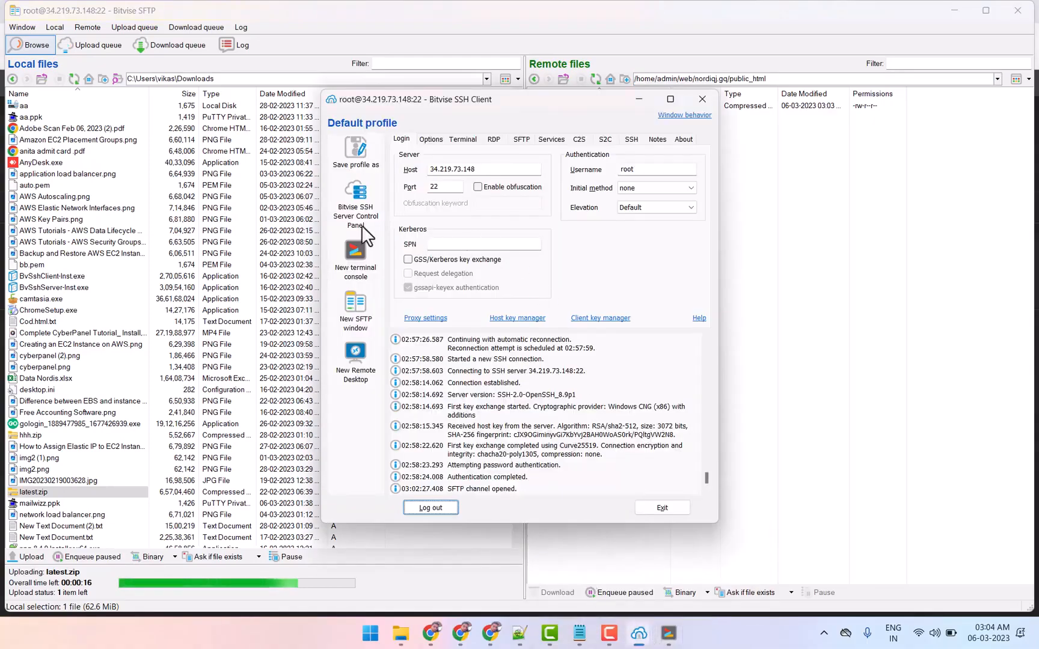
click(358, 253)
mouse_move(671, 632)
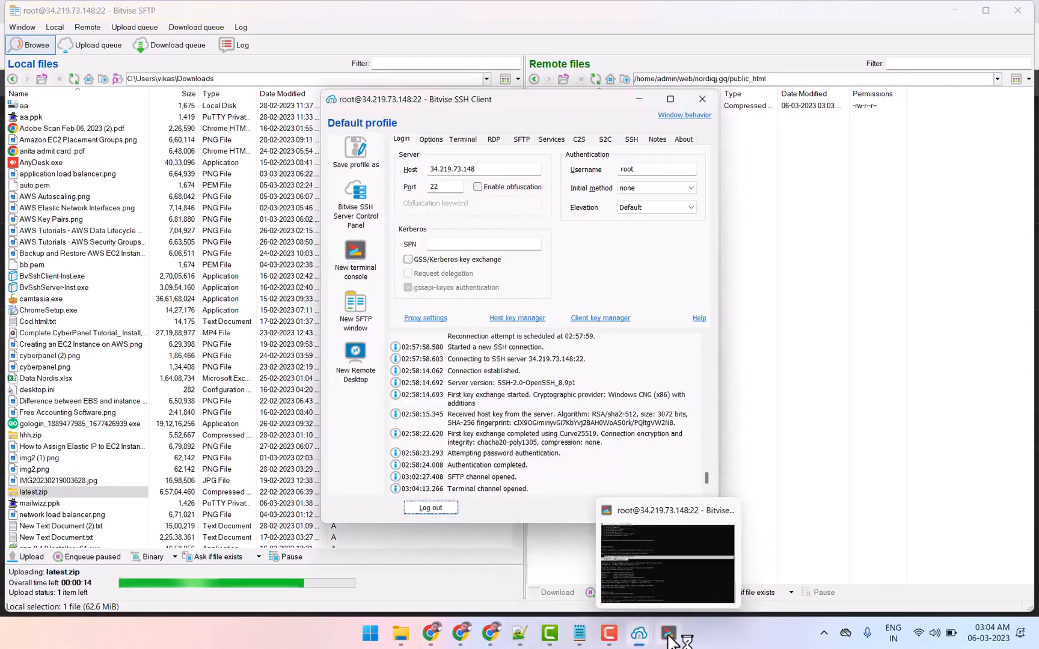
click(651, 607)
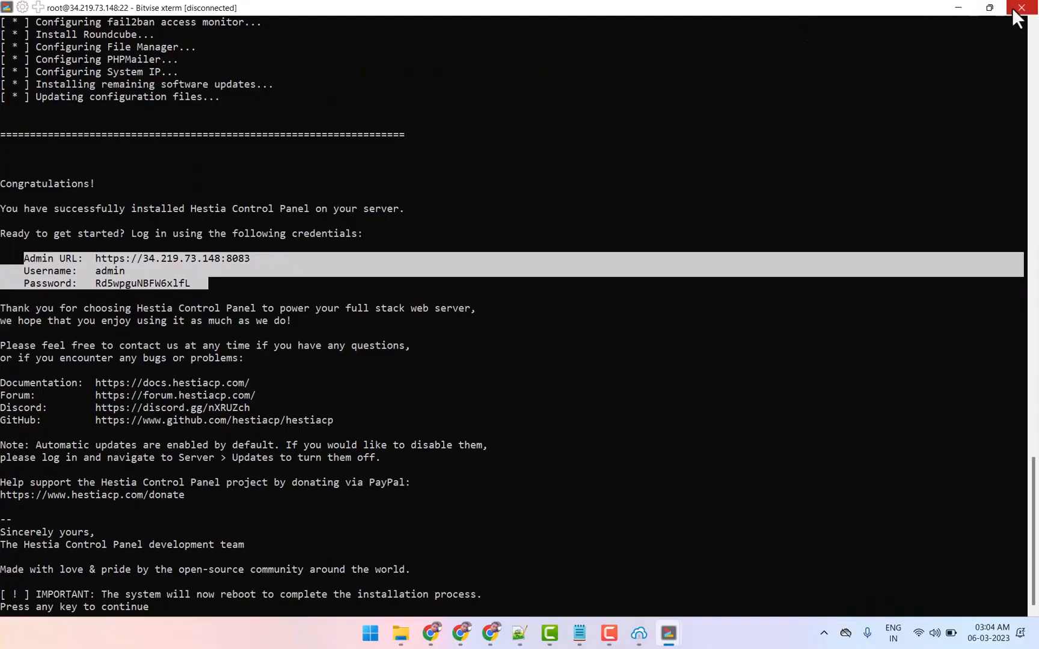
click(1020, 7)
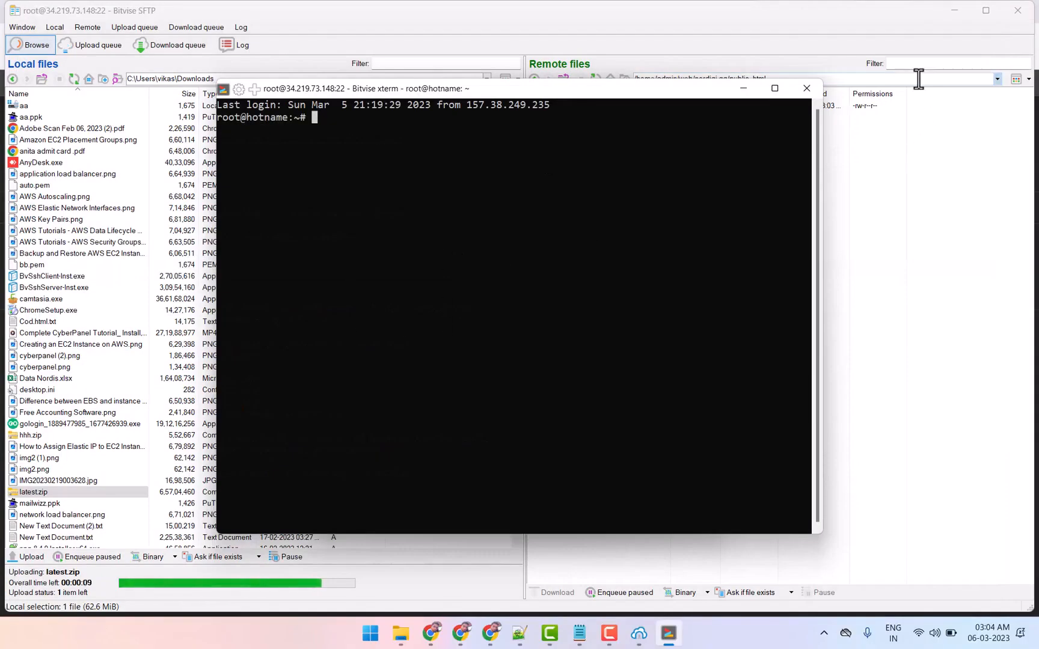
Change the terminal's directory to nordiqj.gq's public_html using the copied path.
click(918, 78)
drag(916, 78, 540, 78)
right_click(709, 78)
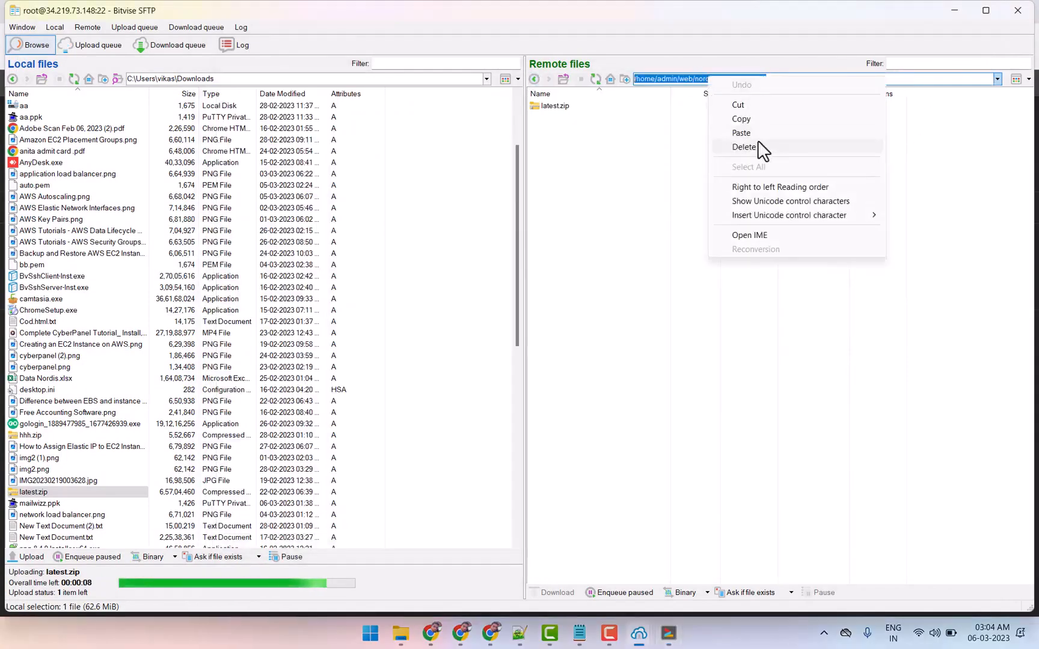
key(Escape)
click(954, 11)
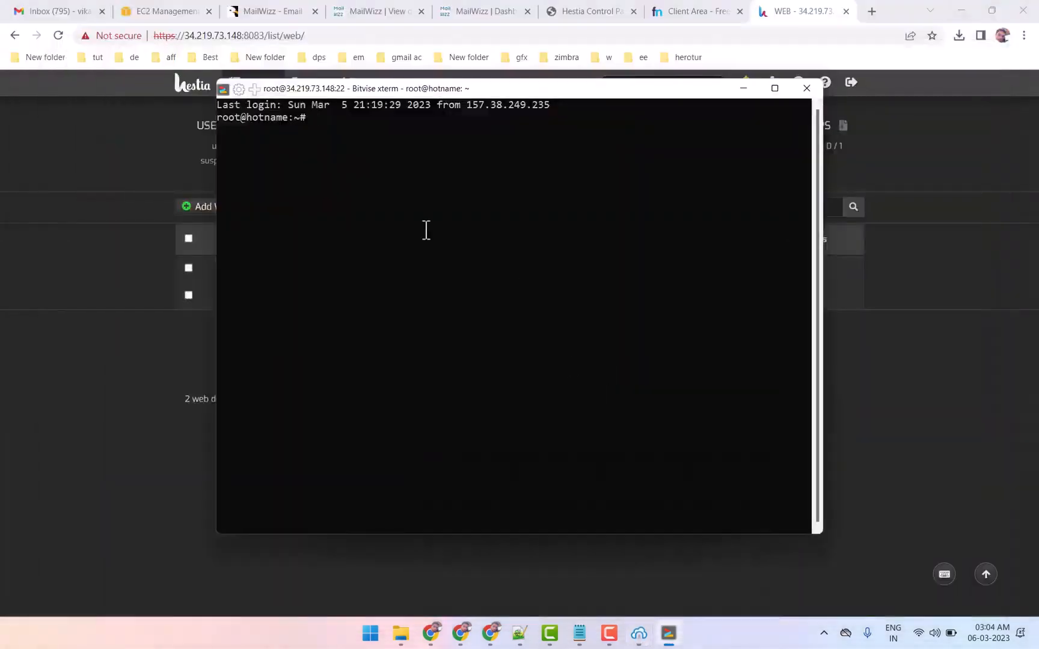
right_click(498, 144)
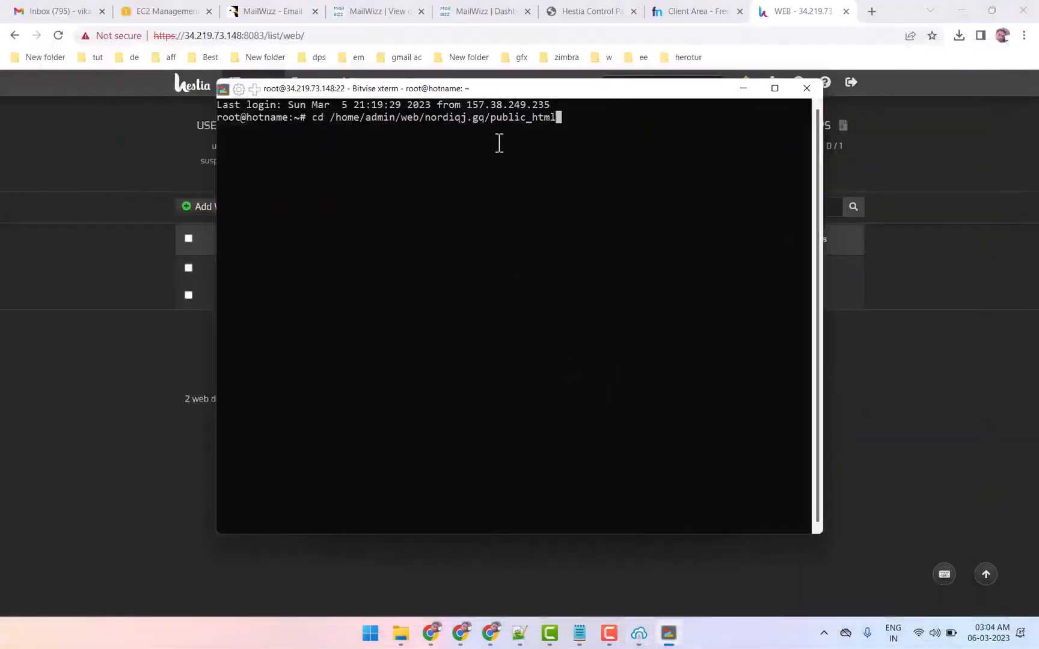
key(Return)
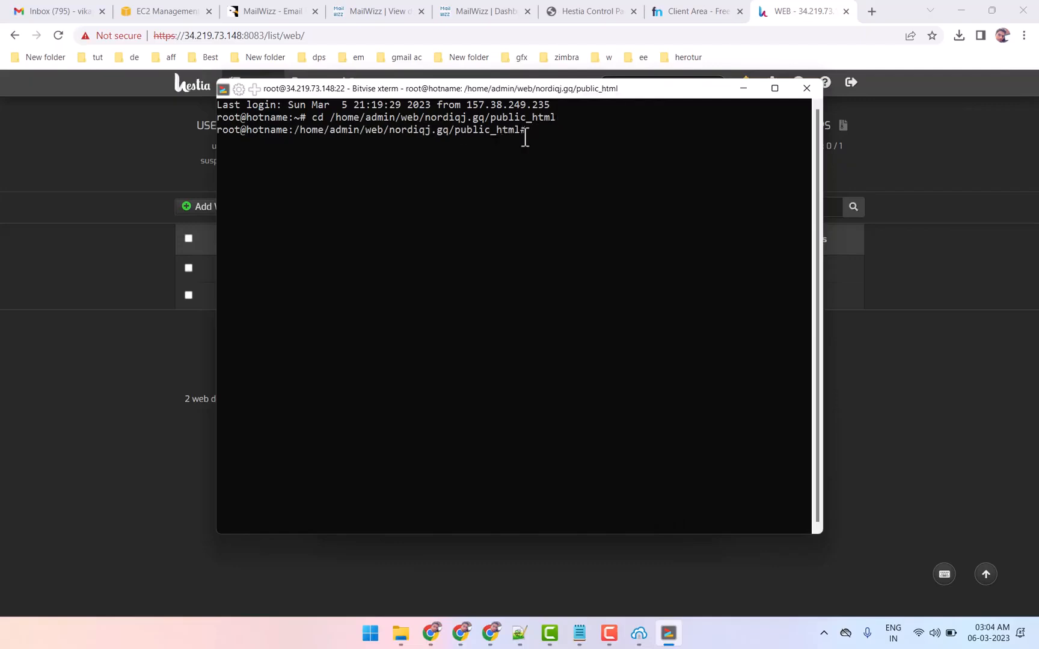
List the public_html contents with ls.
mouse_move(638, 631)
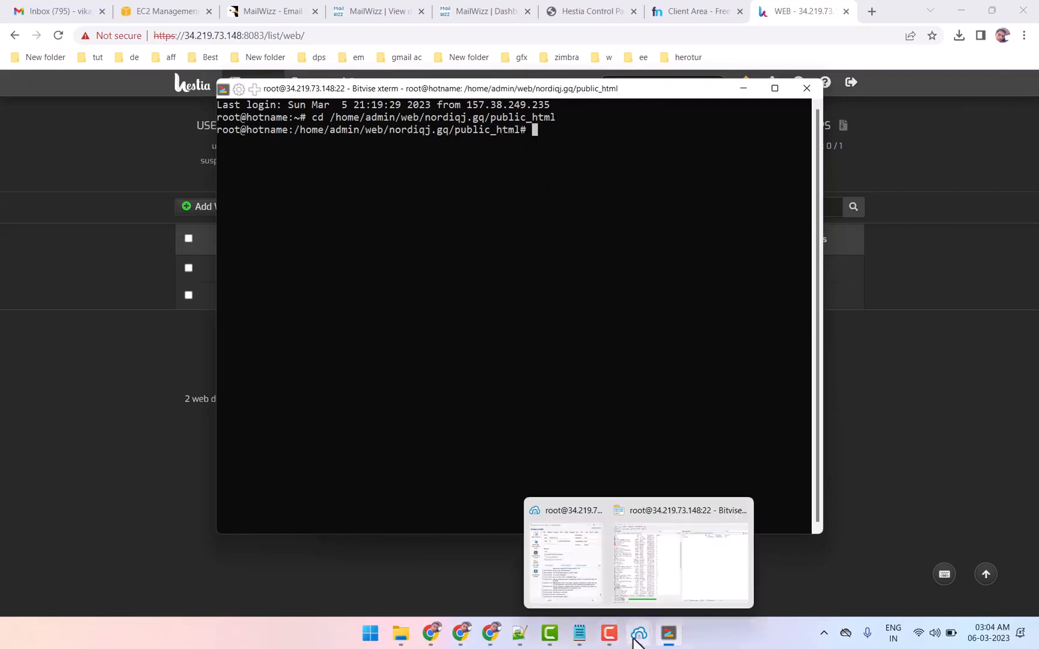
click(660, 552)
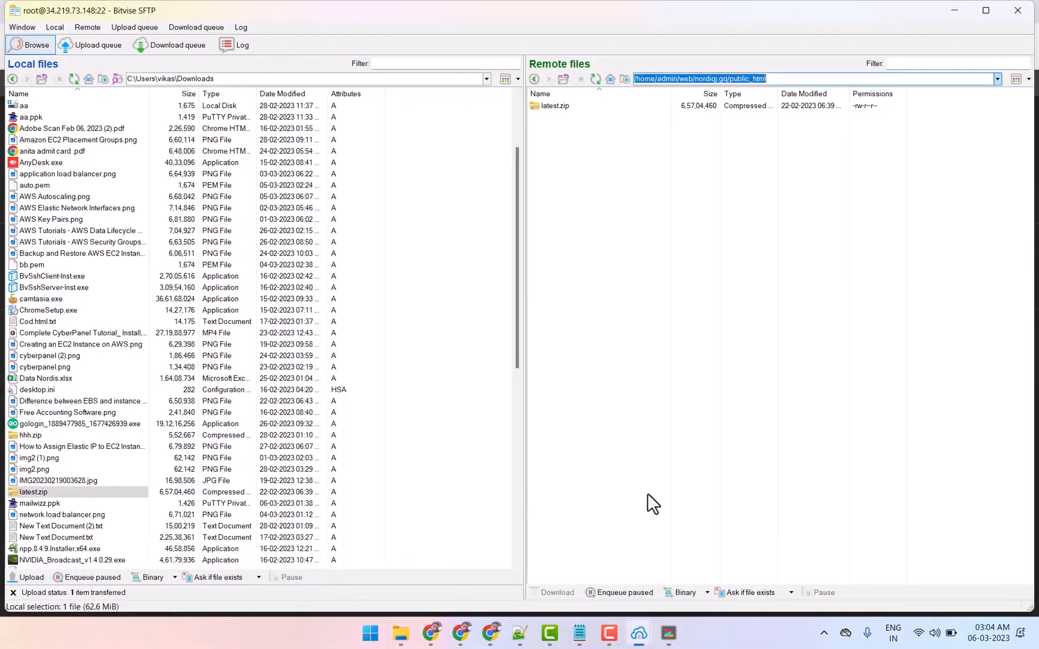
click(955, 11)
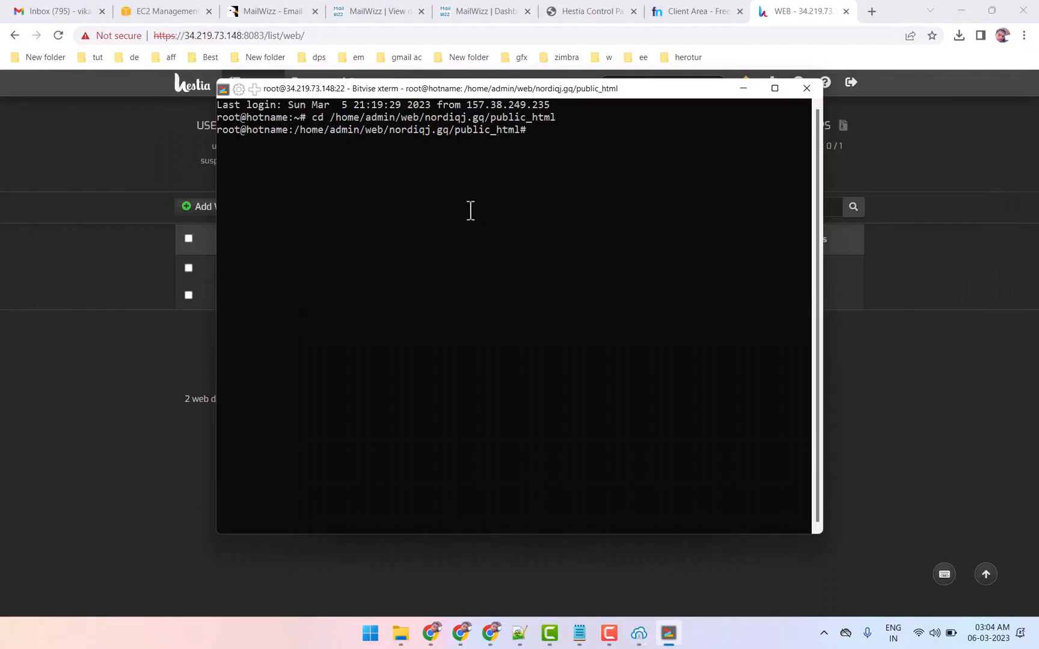
text(ls)
key(Return)
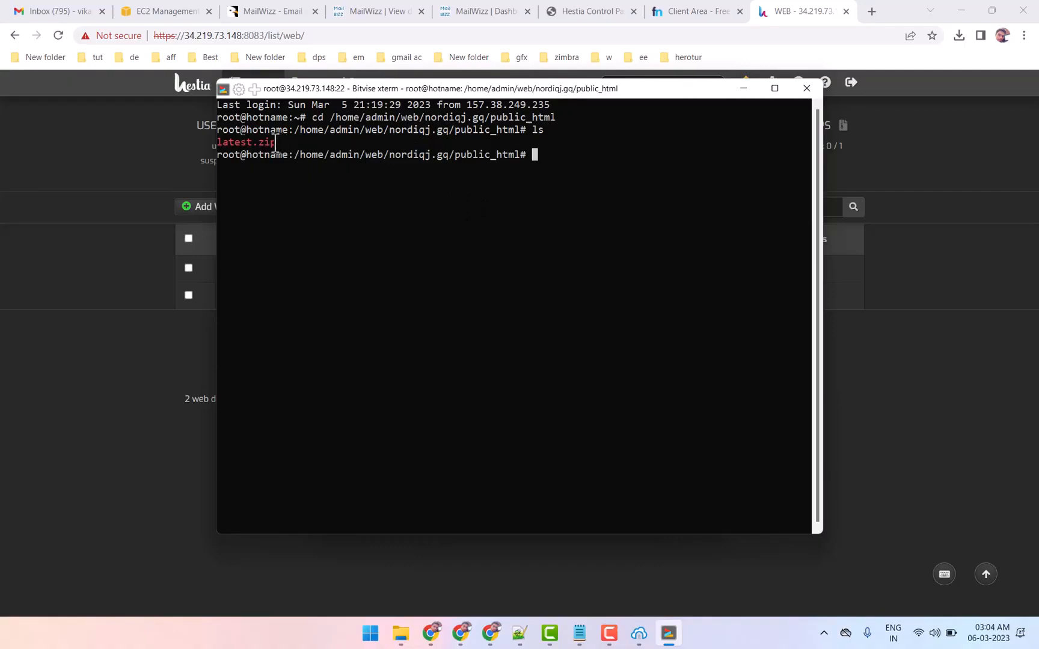
Extract latest.zip in public_html with unzip.
drag(275, 143, 218, 142)
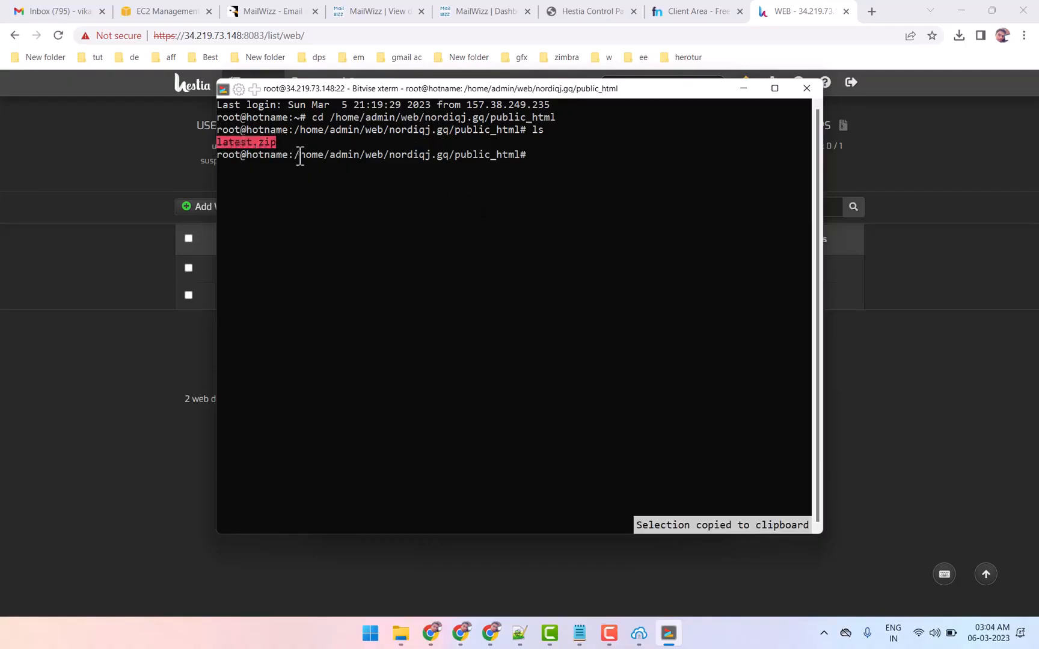
click(539, 160)
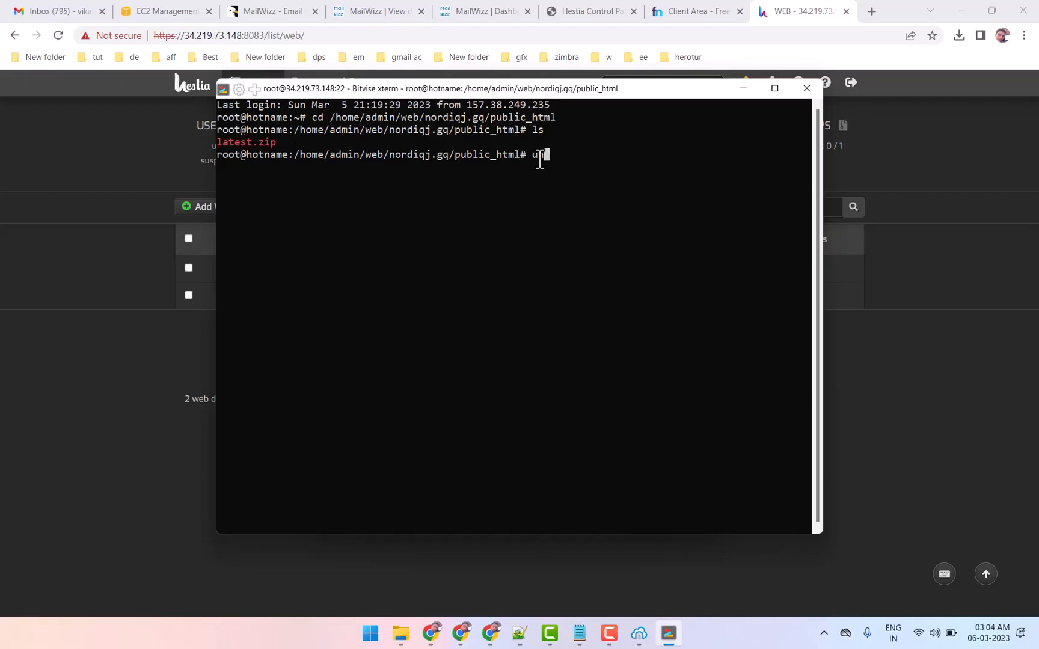
text(unzip)
right_click(594, 155)
key(Return)
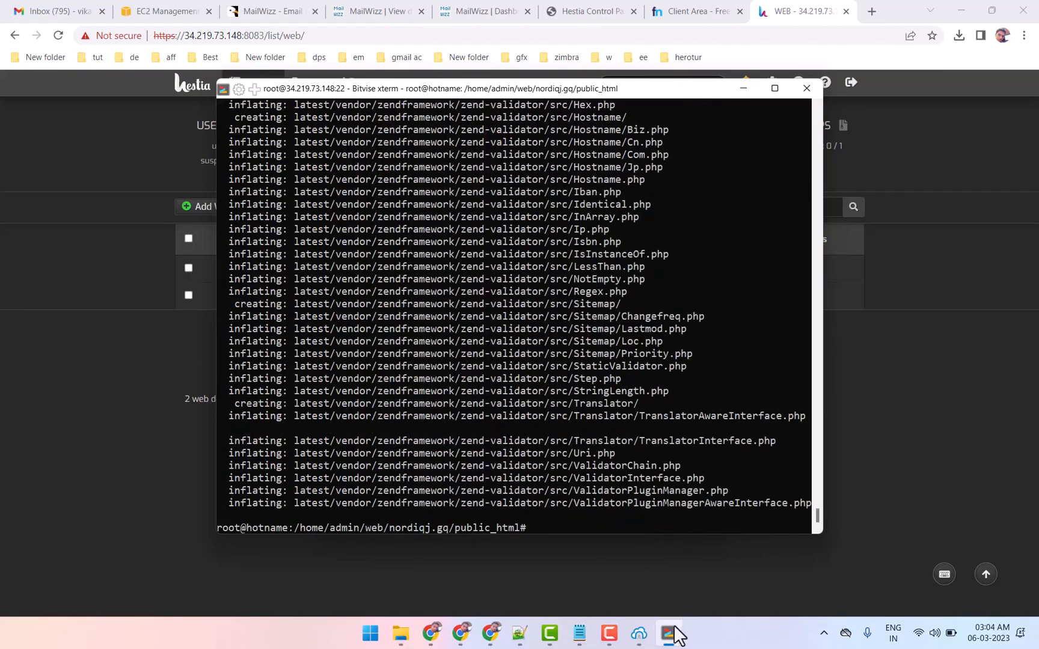
Refresh the remote file list and rename the extracted 'latest' folder to mw.
mouse_move(672, 634)
click(705, 538)
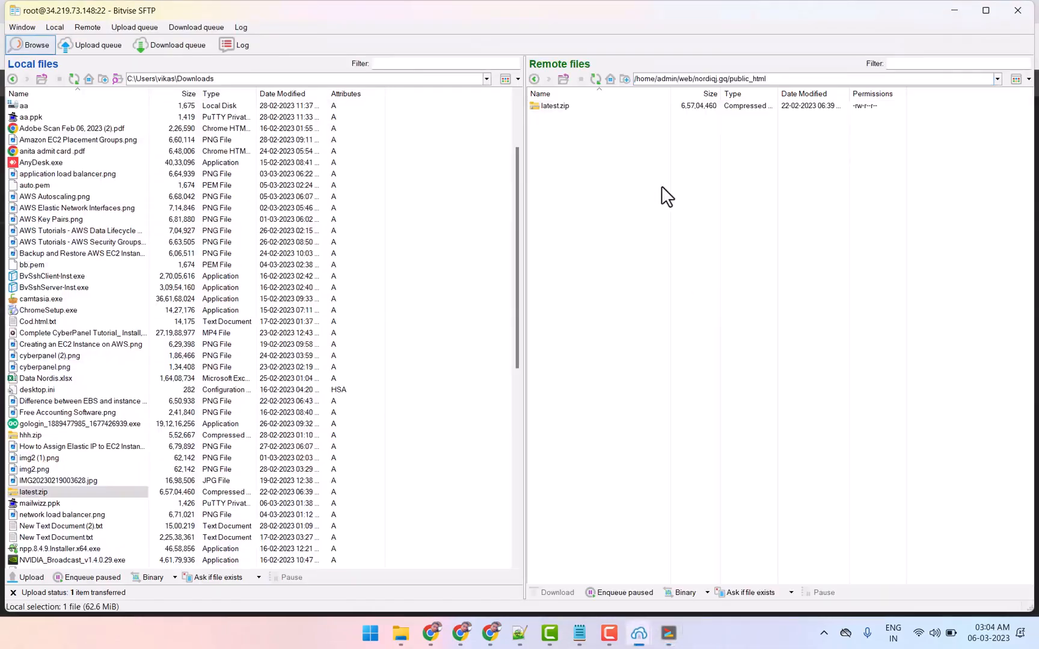
right_click(662, 186)
click(681, 199)
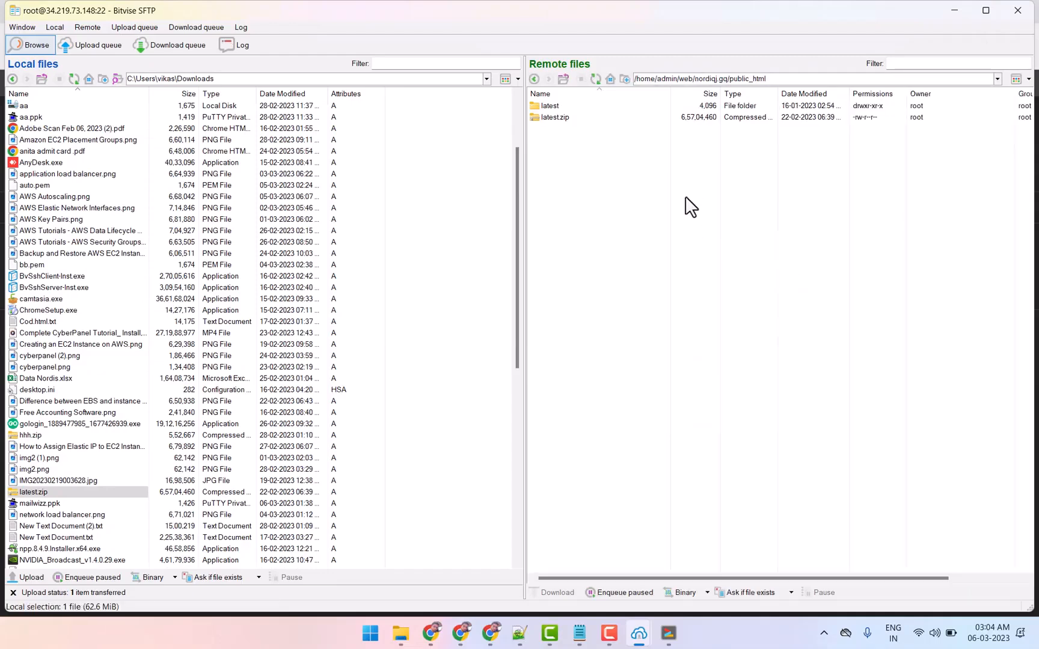
click(541, 106)
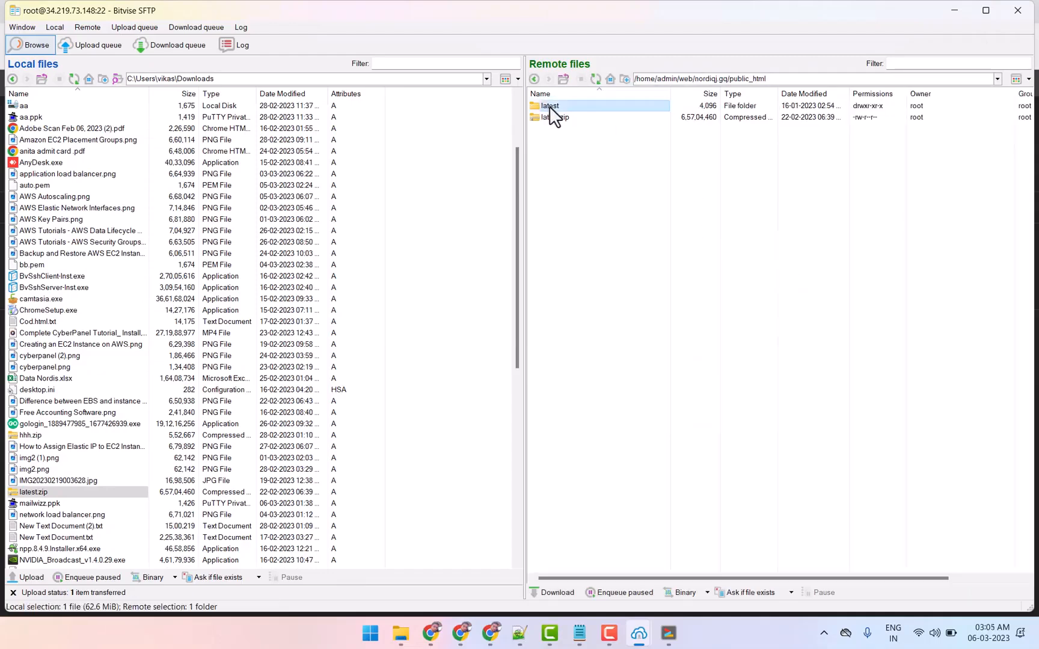
right_click(549, 109)
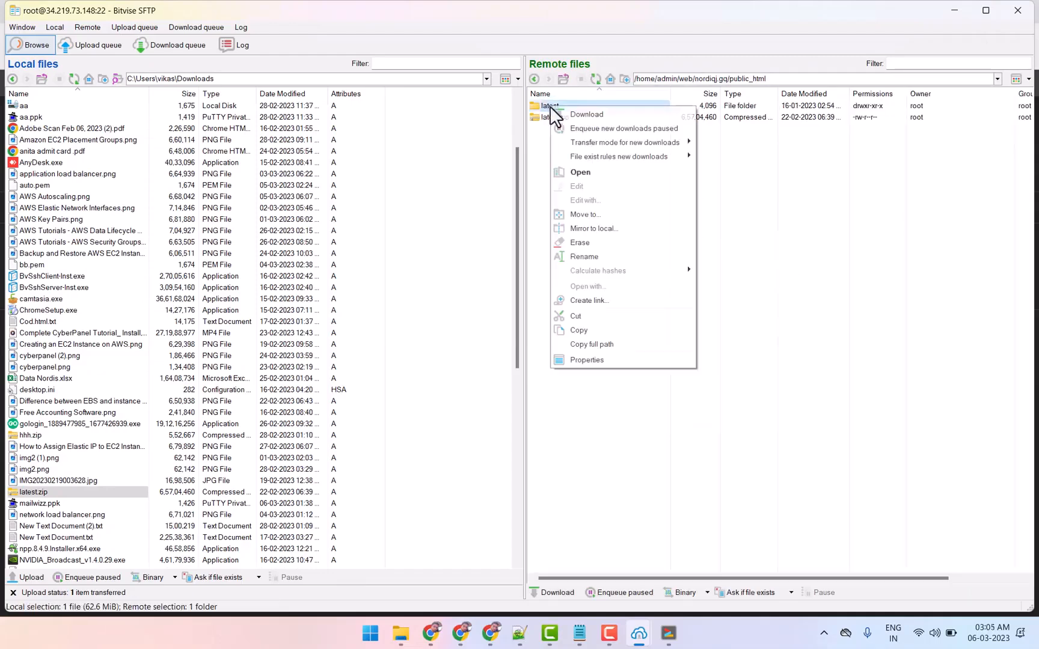
click(588, 258)
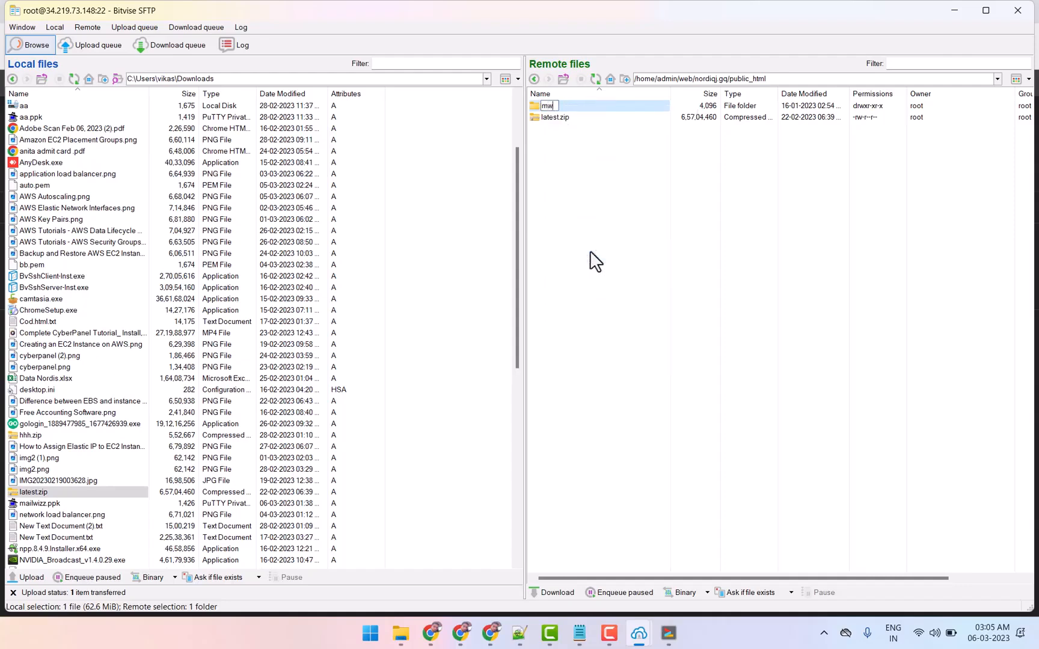
key(Return)
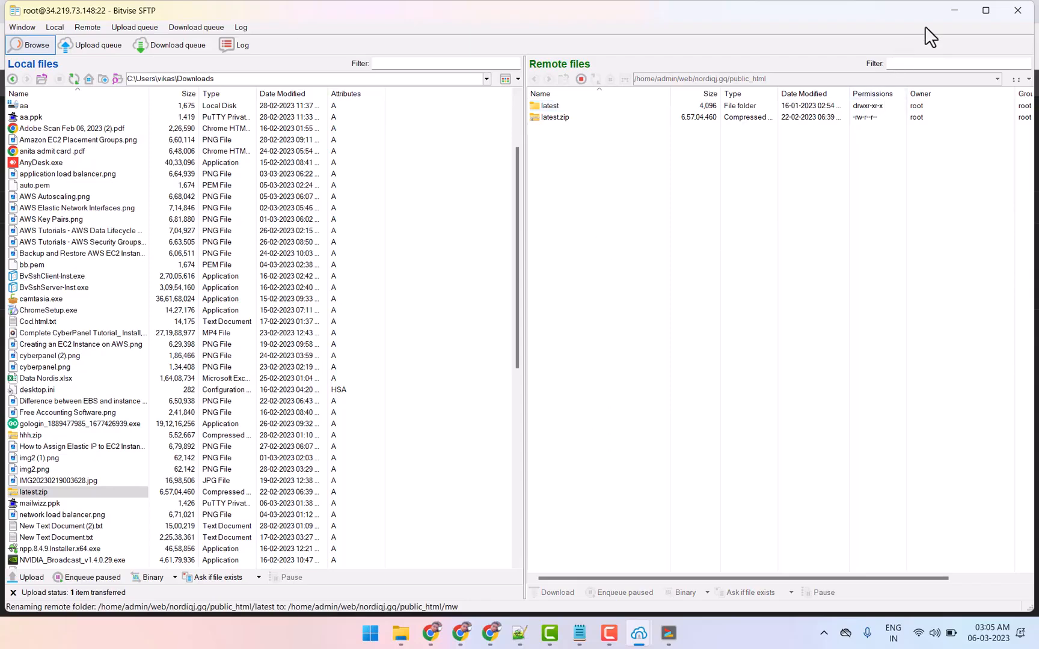
click(957, 10)
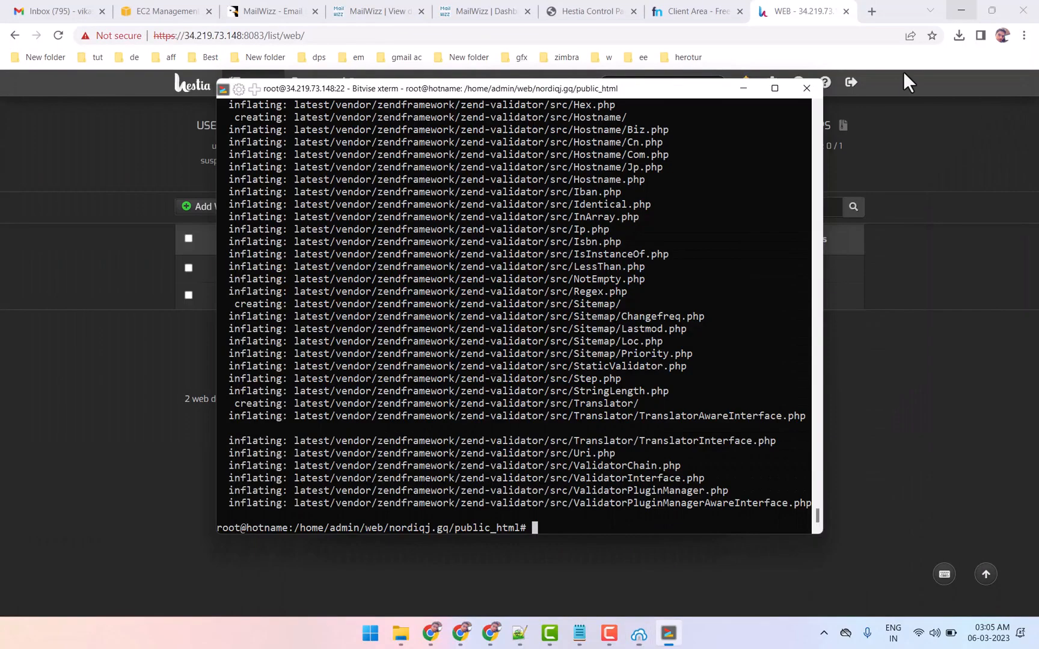
click(897, 435)
drag(208, 297, 263, 346)
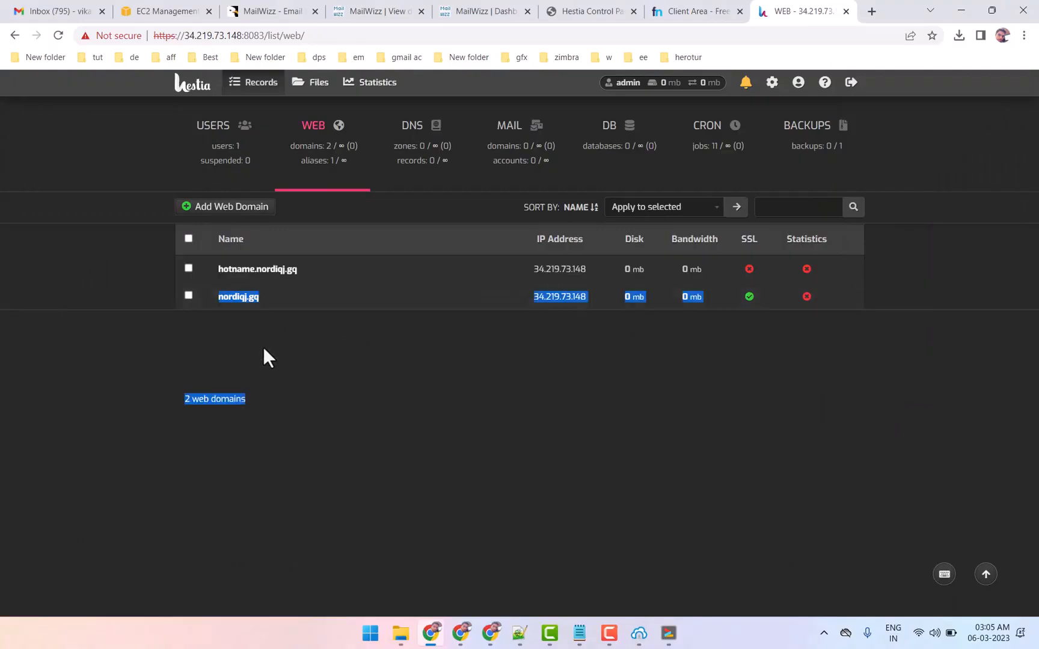
click(871, 13)
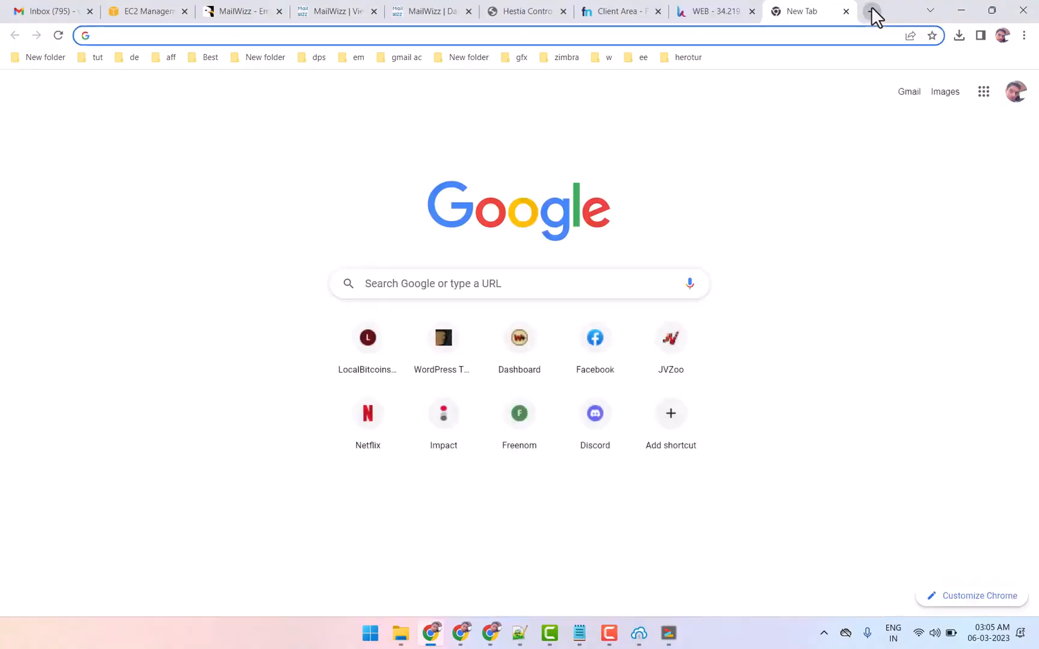
text(g)
key(BackSpace)
key(BackSpace)
text(hp)
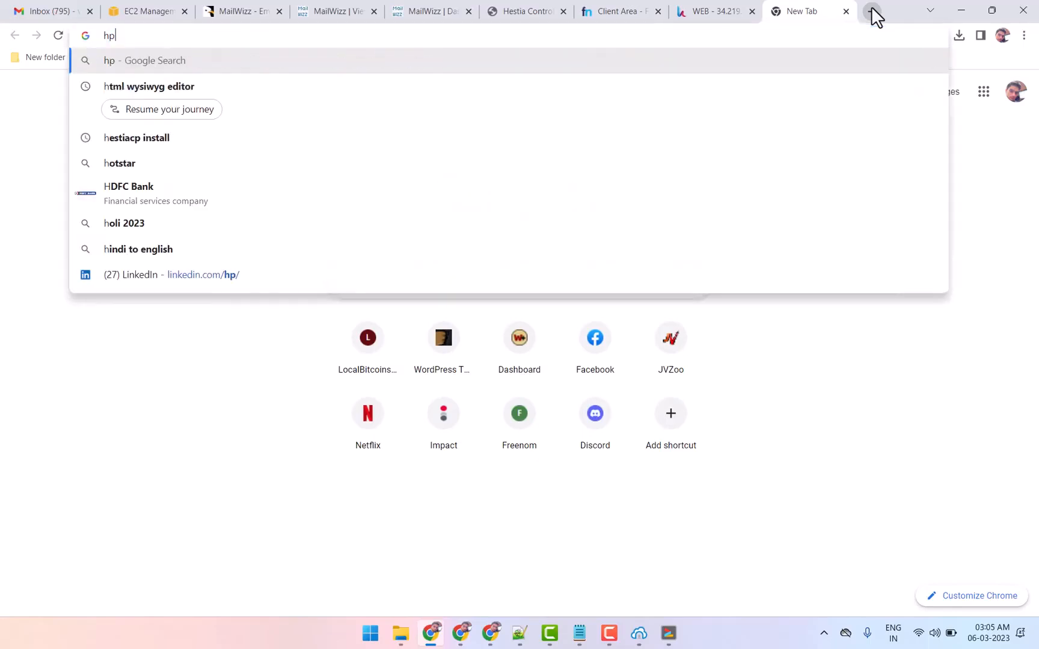
text(t)
key(BackSpace)
key(BackSpace)
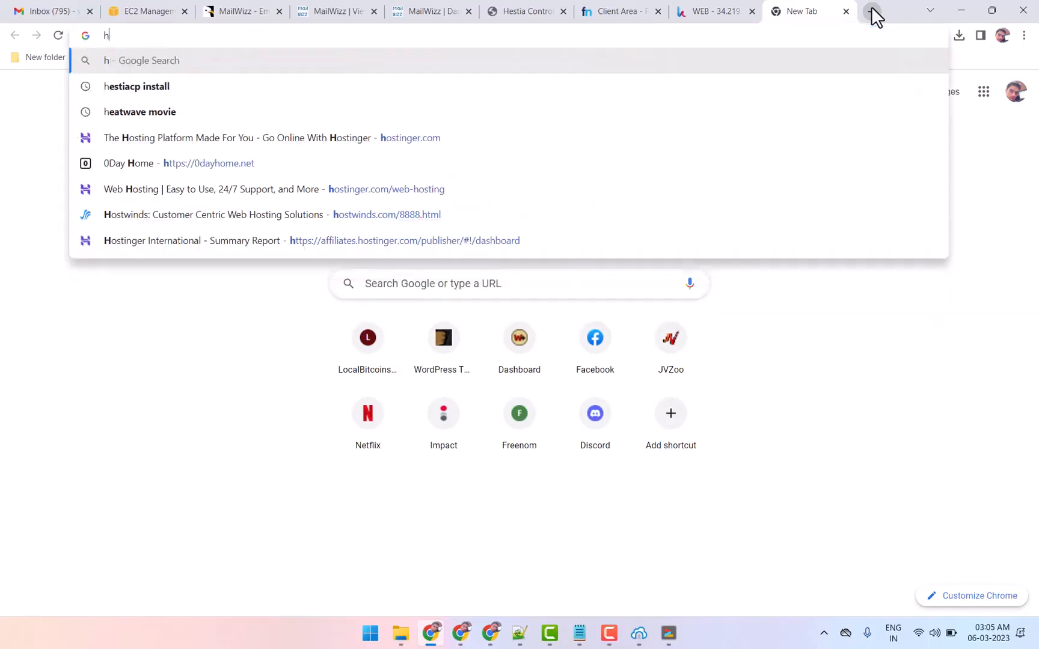
text(ttps)
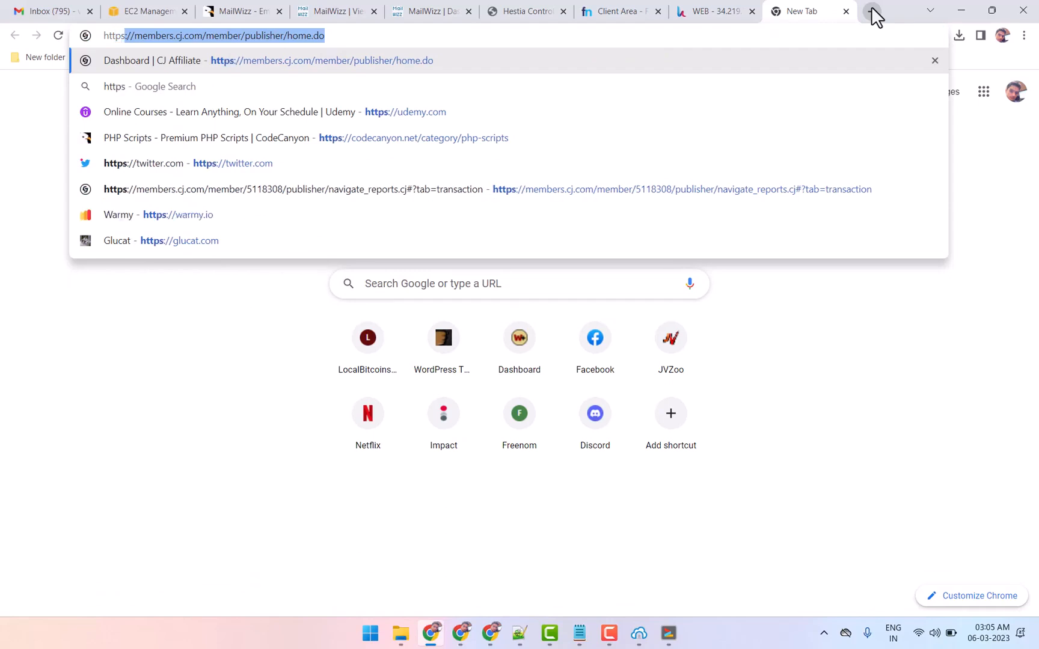
text(://nordiqj.gq)
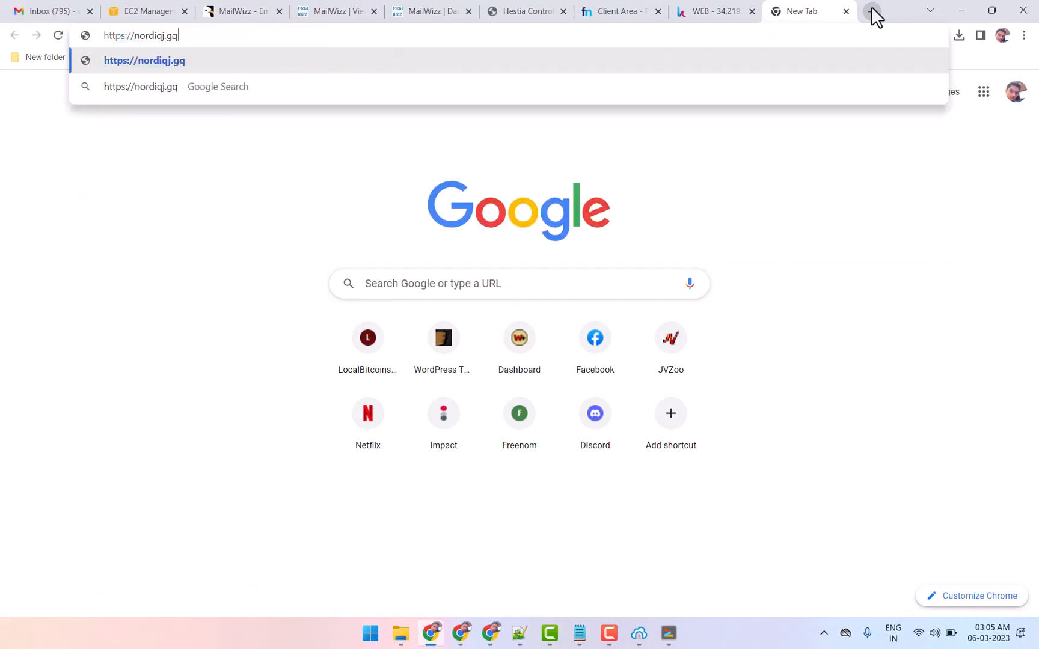
text(/)
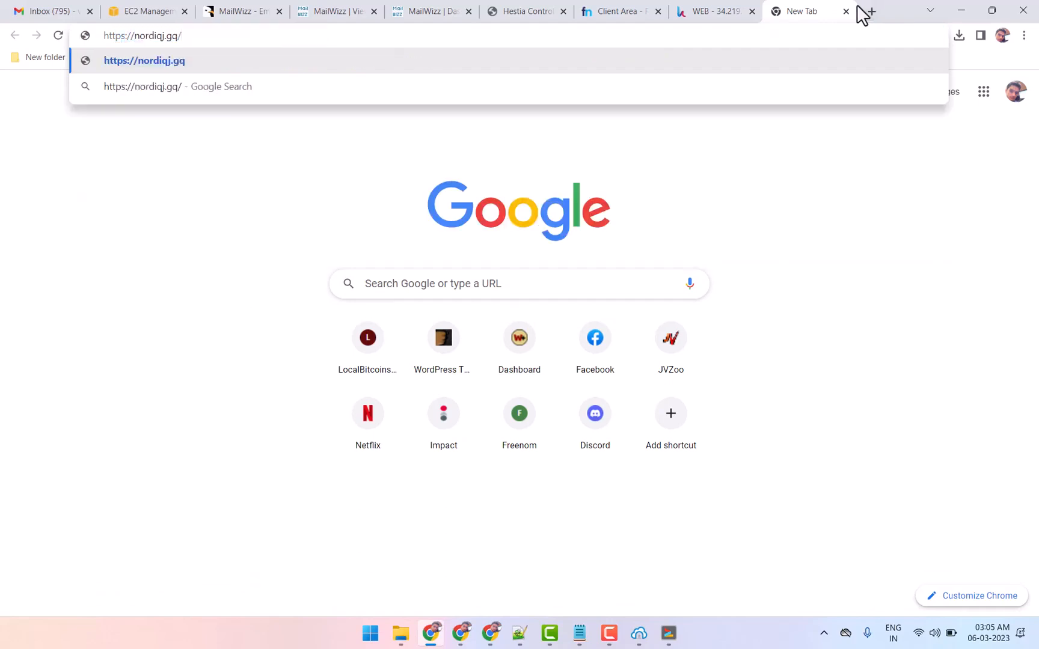
text(mw/i)
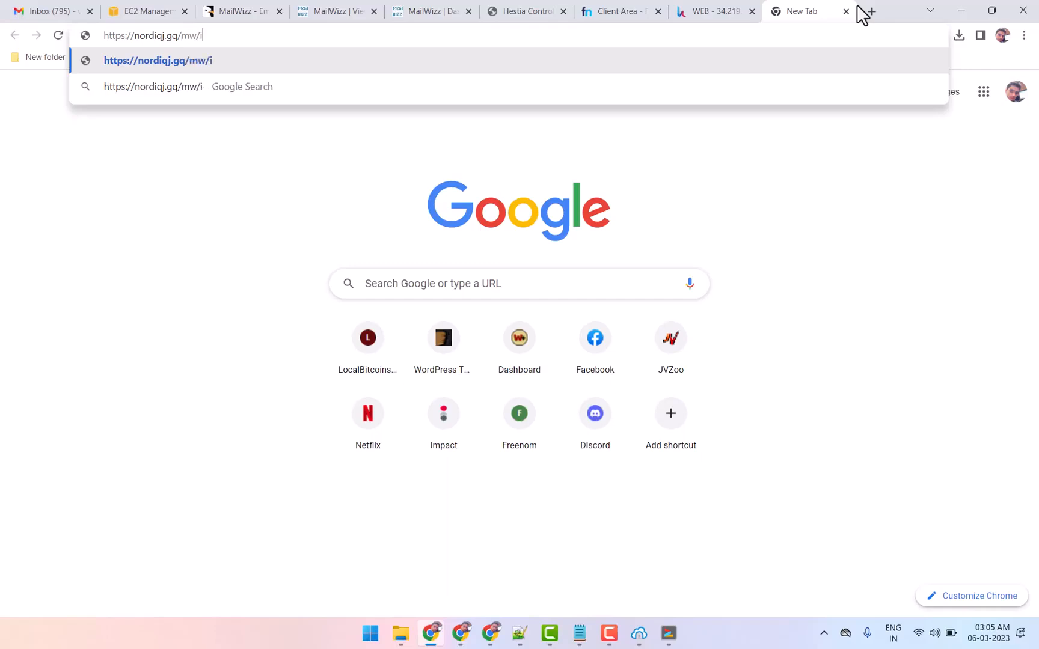
text(ns)
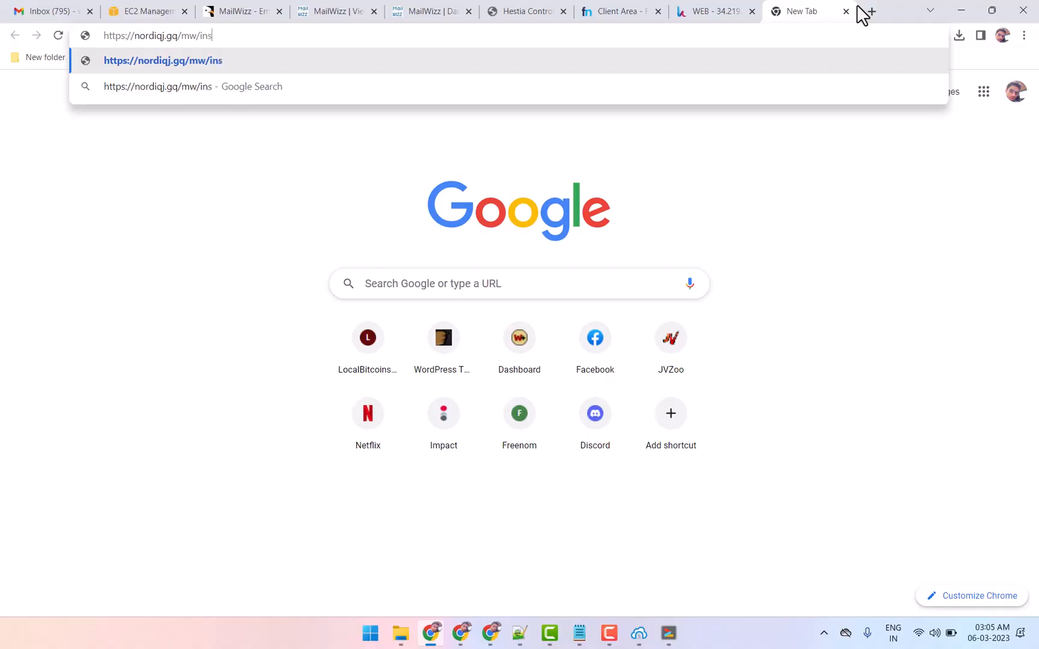
text(tall)
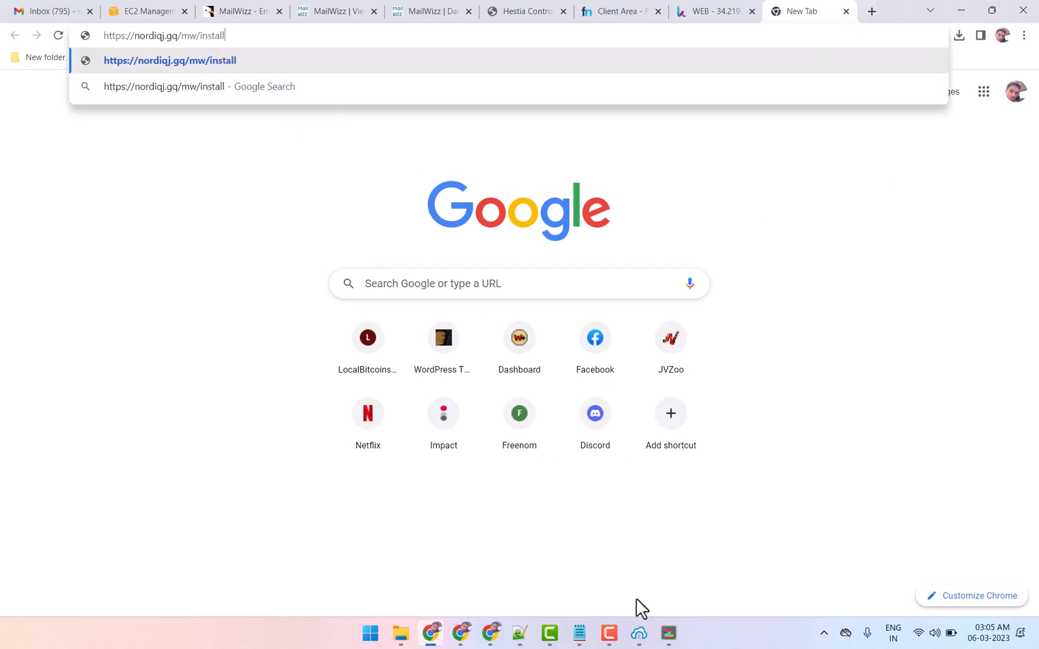
Glance at the SFTP window, then return to Chrome.
click(641, 638)
click(691, 530)
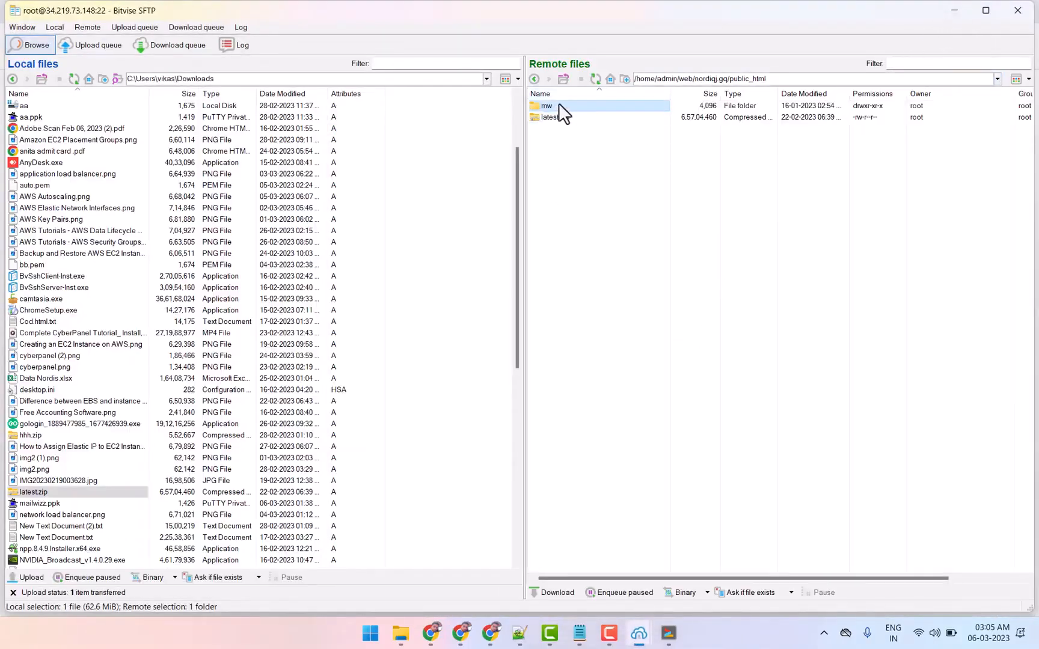
click(954, 10)
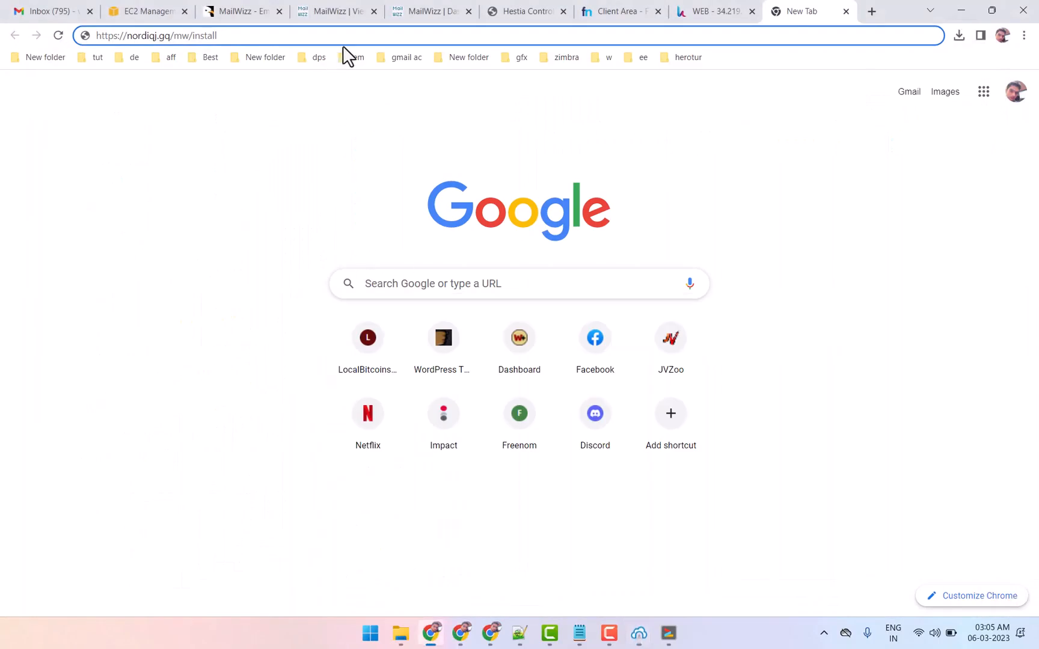
Load the MailWizz installer at nordiqj.gq/mw/install and inspect the site's connection info.
key(Return)
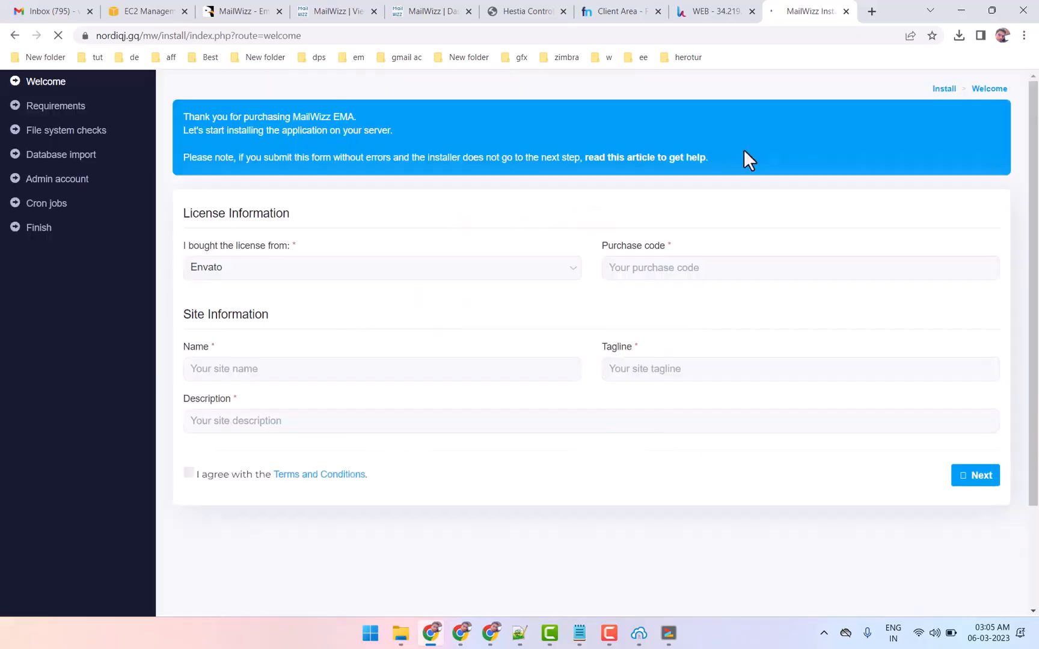
click(85, 35)
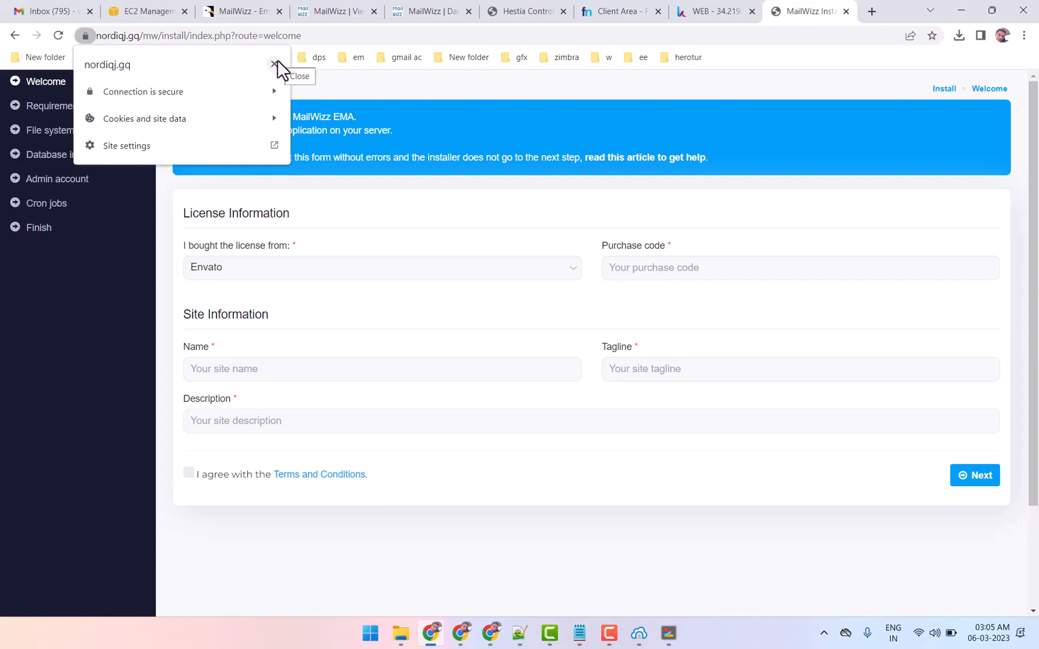
click(274, 63)
click(86, 35)
click(622, 96)
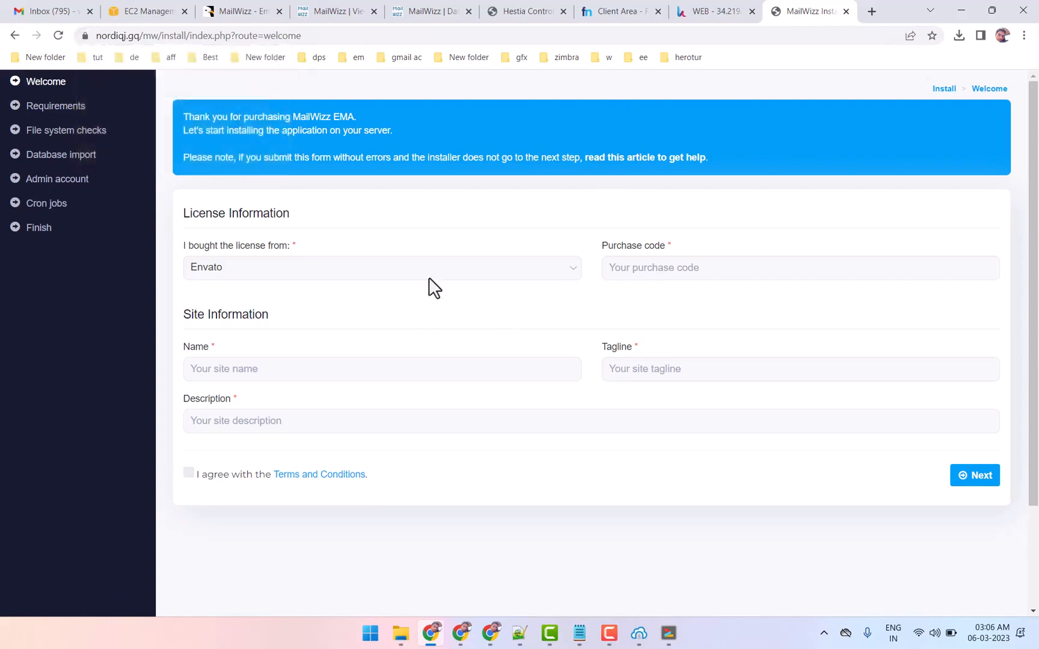
Autofill the saved Envato purchase code in the Welcome form.
click(633, 267)
click(696, 298)
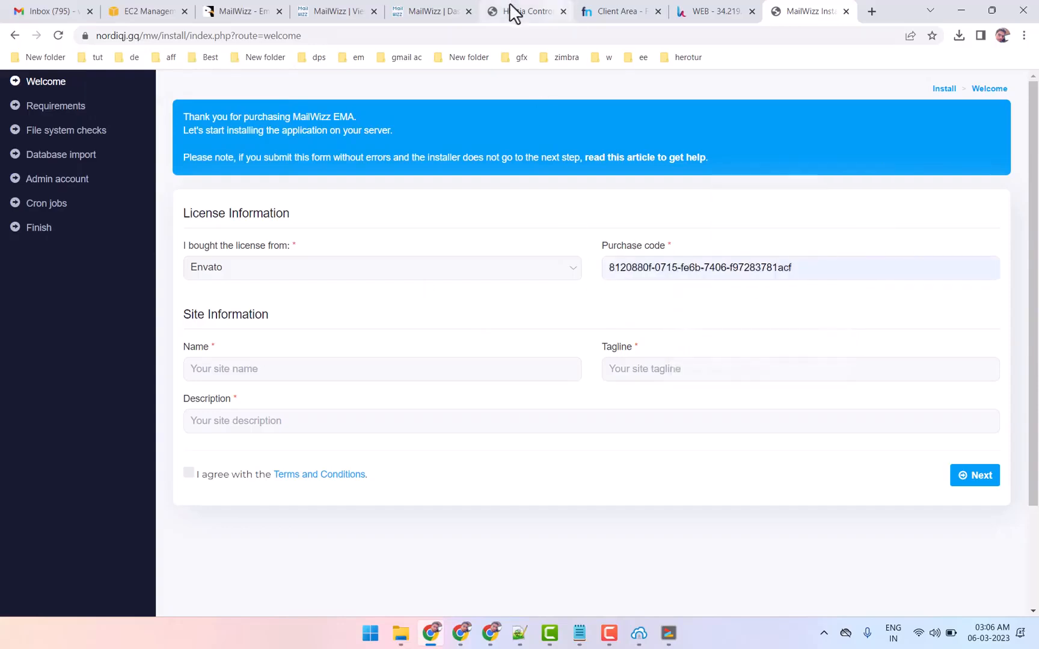
click(244, 11)
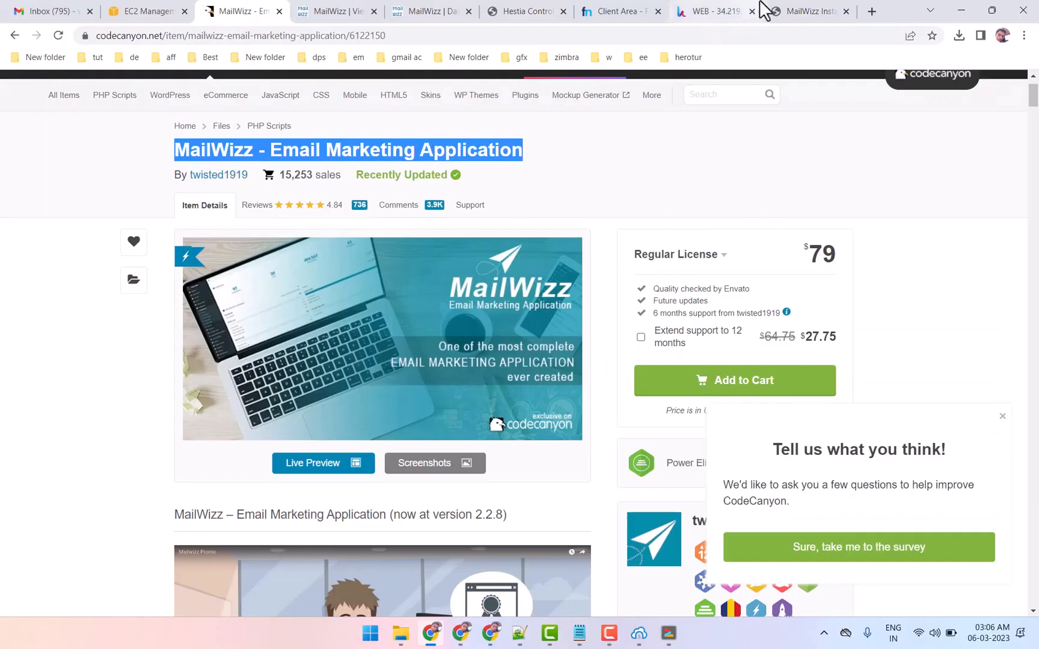
click(796, 11)
Enter nordiqj as site name, description and tagline, accept the terms, and submit.
double_click(118, 35)
key(ctrl+c)
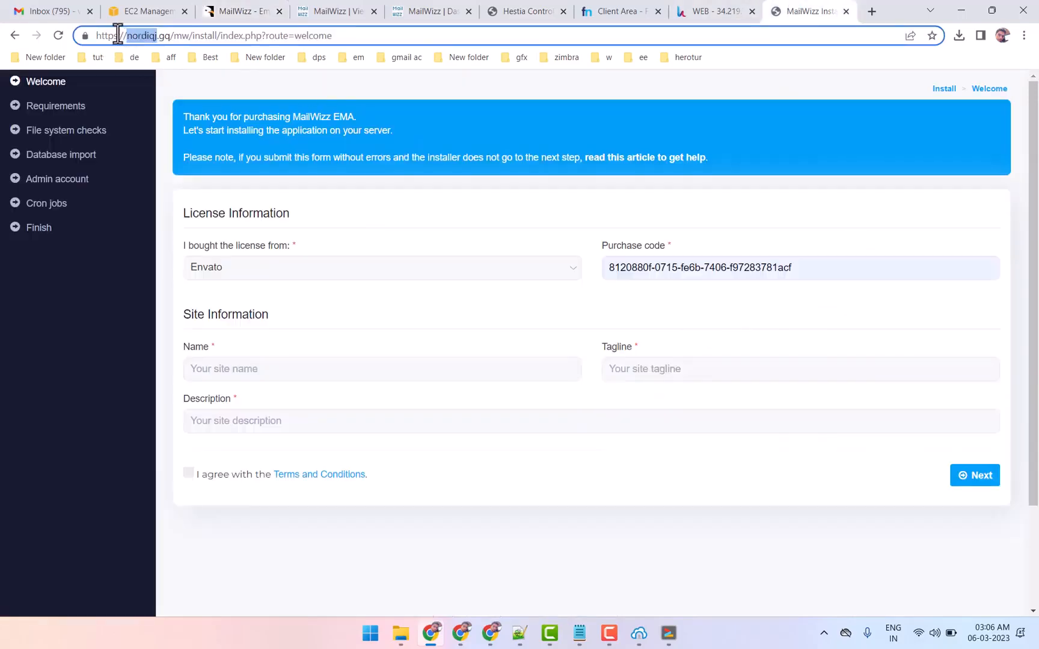
click(243, 368)
key(ctrl+v)
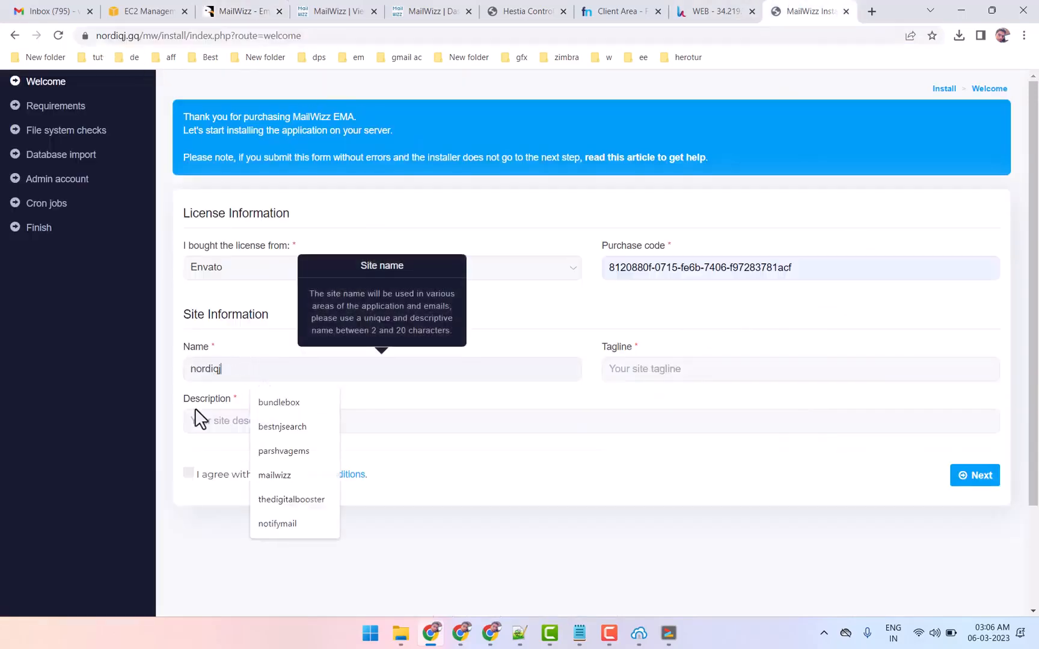
click(204, 420)
key(ctrl+v)
click(698, 368)
key(ctrl+v)
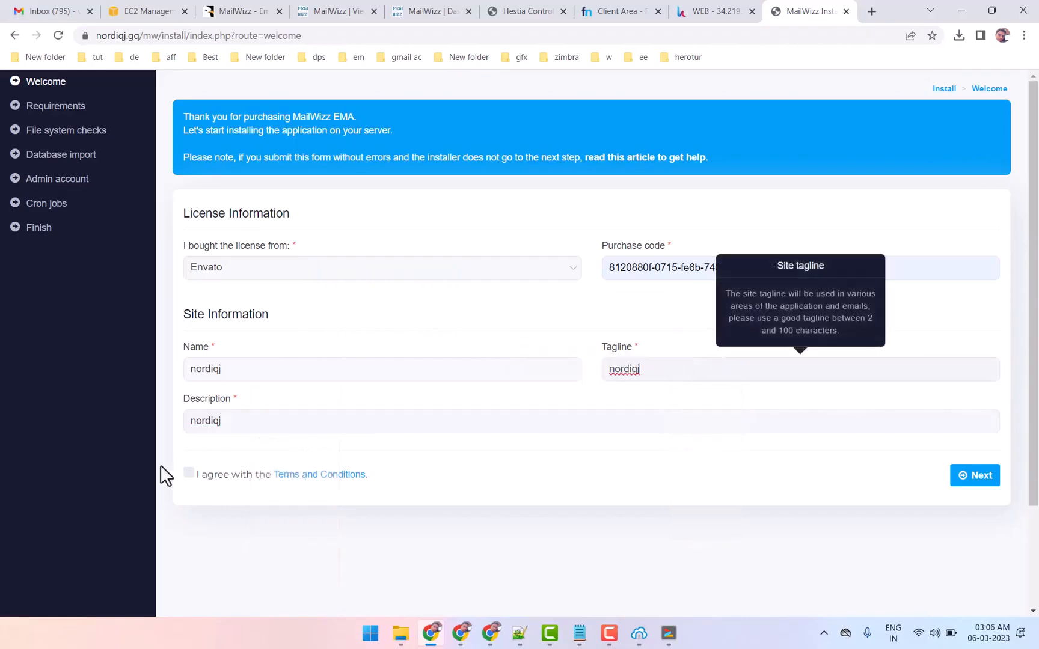
click(188, 473)
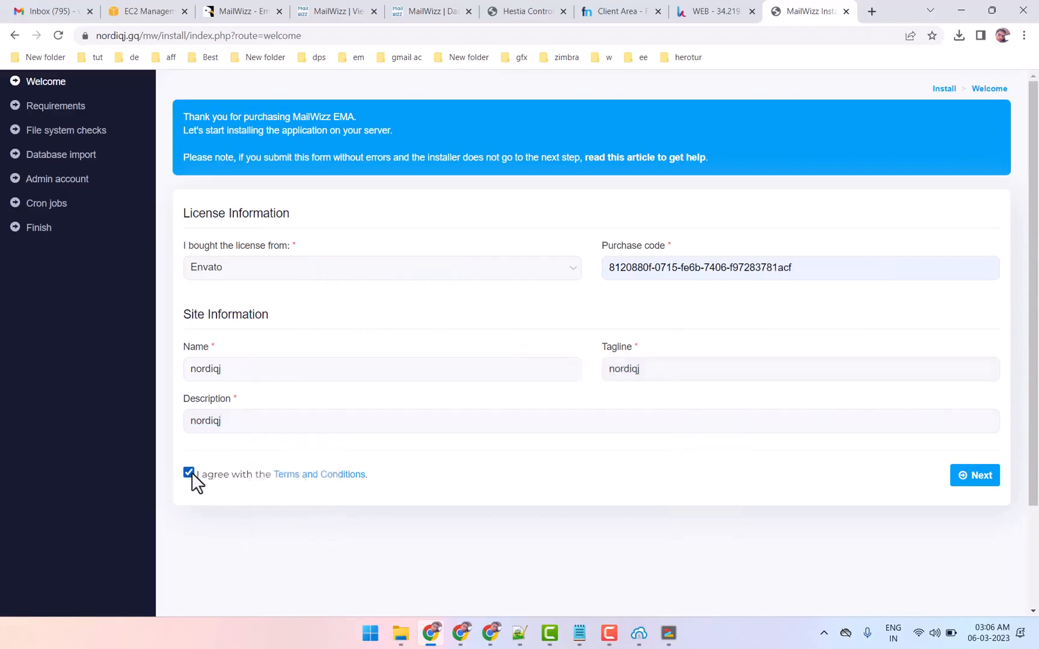
click(977, 481)
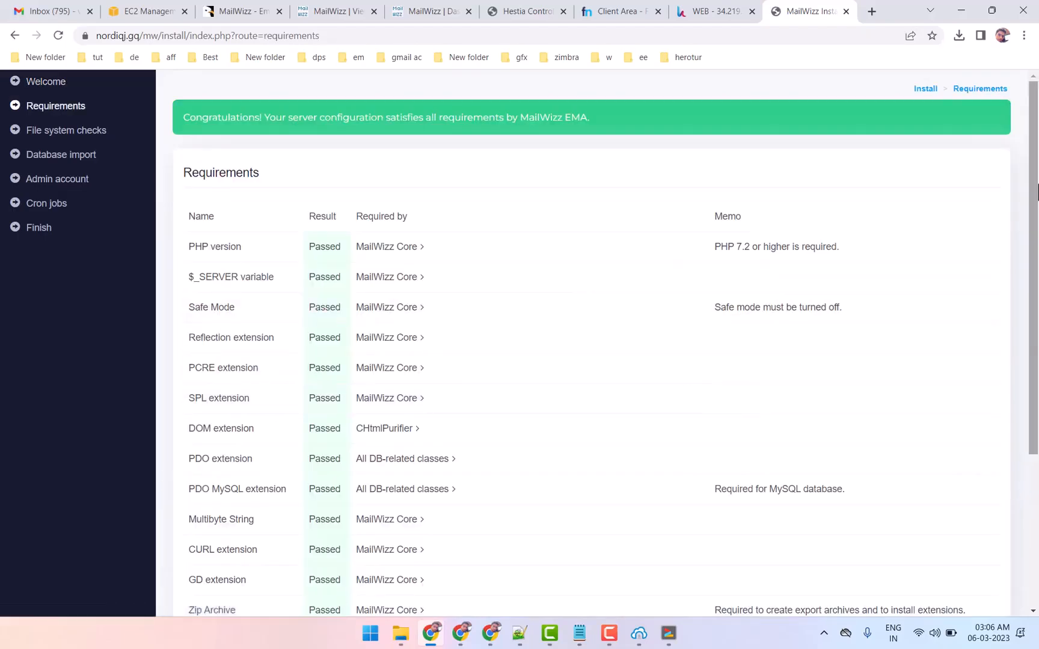
Scroll the requirements page and copy 'chown -R admin:admin mw' from the saved notes.
drag(1035, 190, 1032, 361)
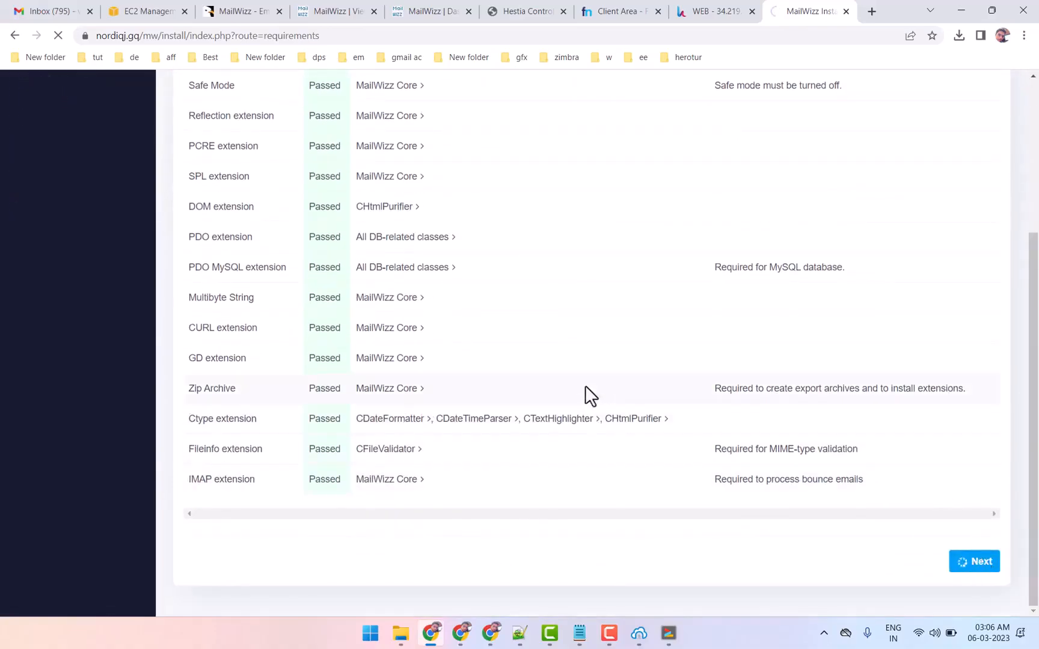
scroll(457, 342, down, 2)
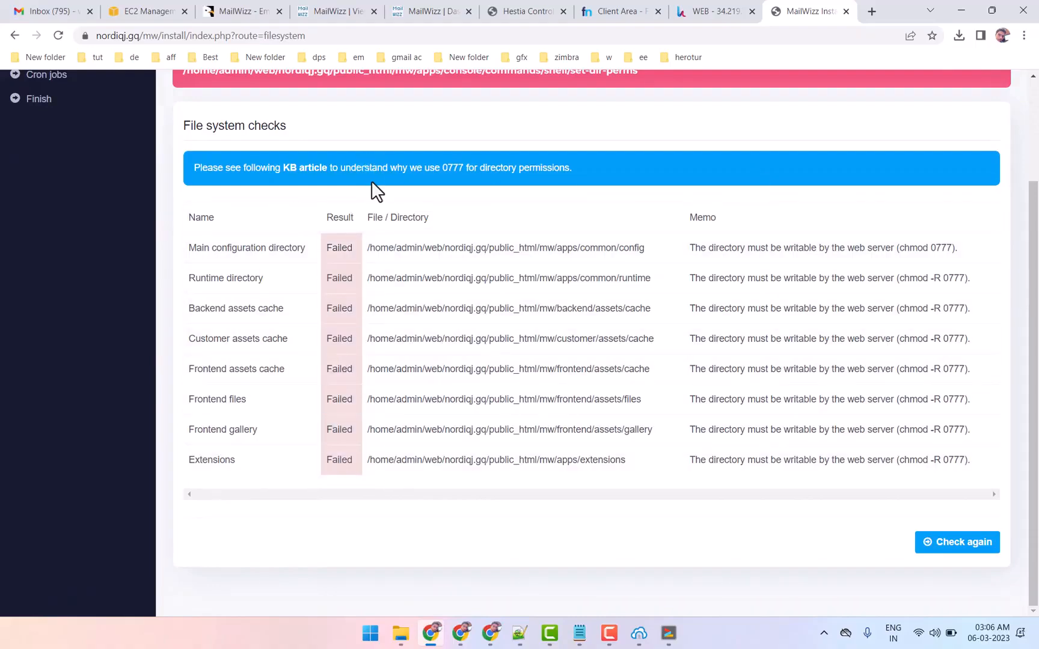
click(578, 633)
scroll(417, 283, up, 1)
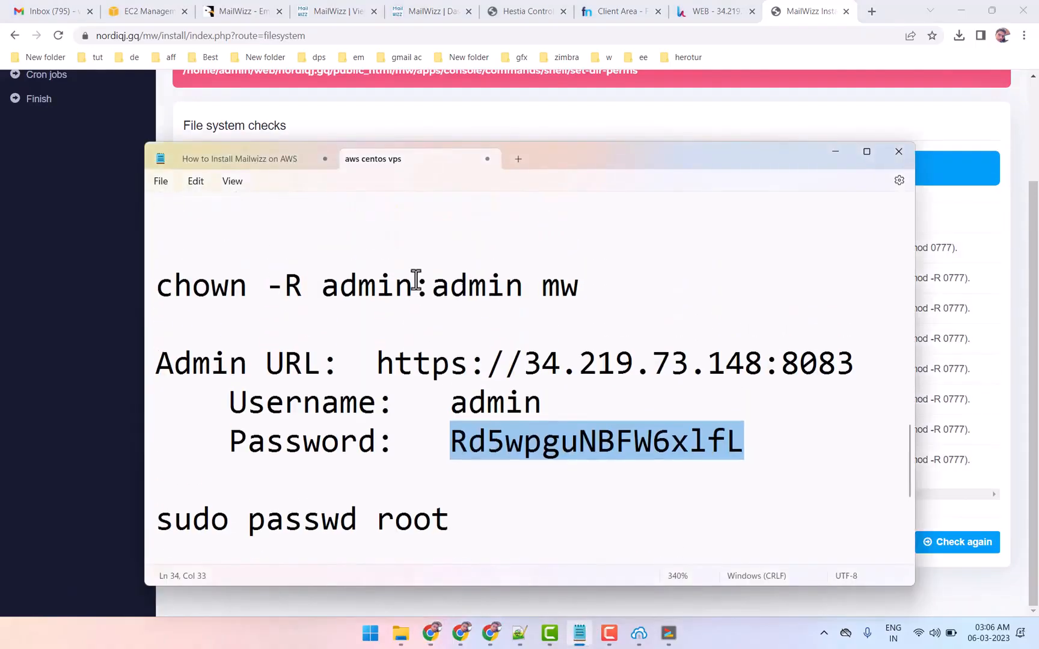
drag(582, 315, 148, 308)
right_click(235, 315)
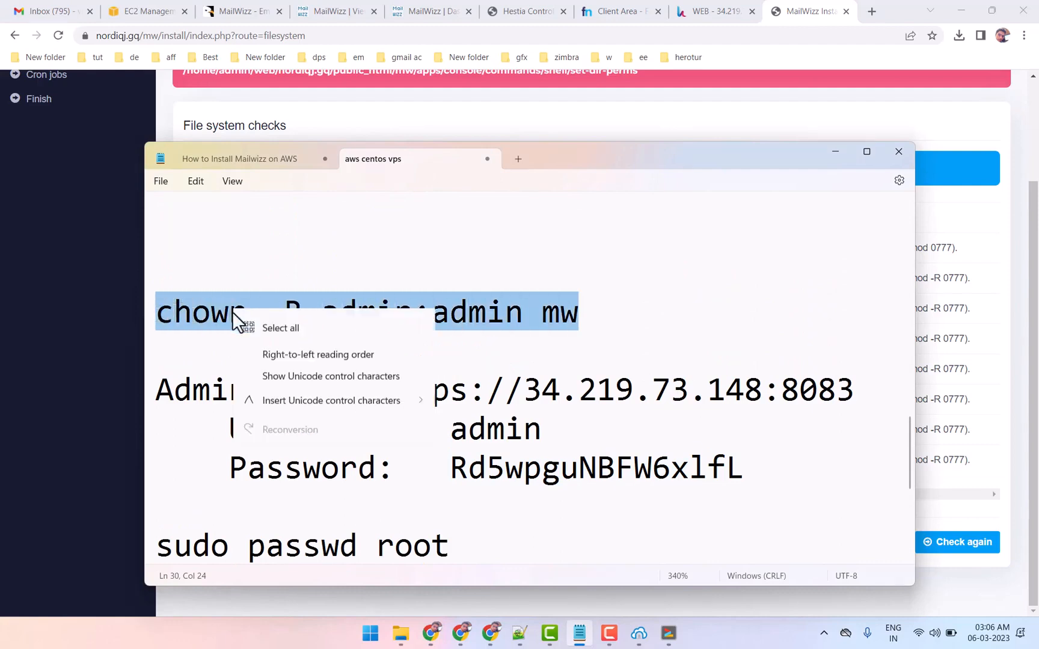
click(280, 383)
Run the chown command in the SSH terminal and rerun the file system checks.
click(668, 633)
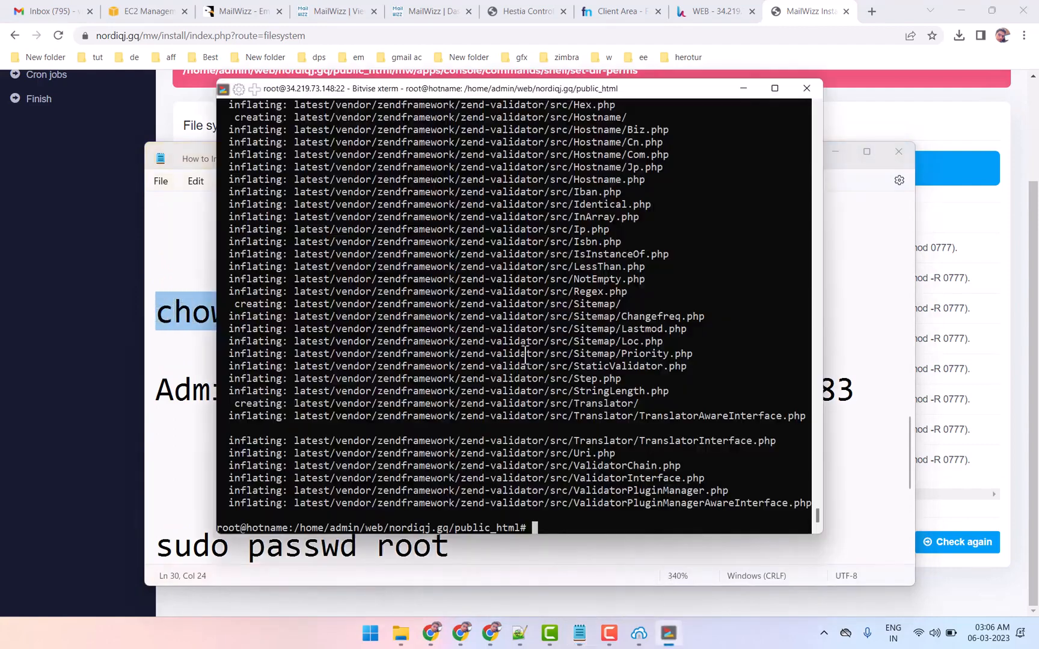
right_click(532, 354)
key(Return)
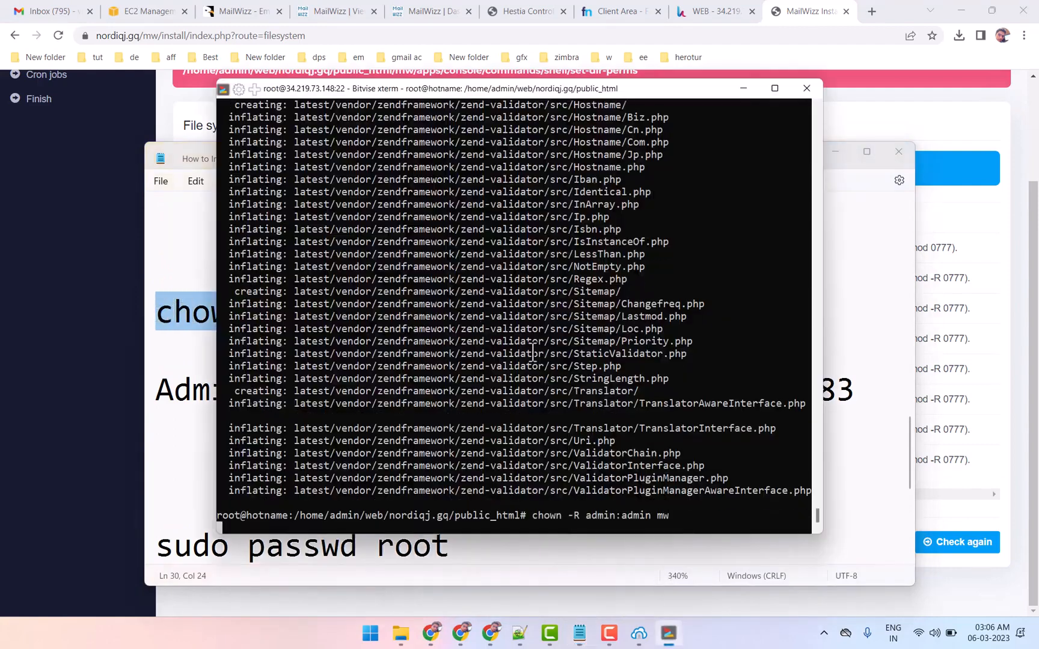
click(152, 592)
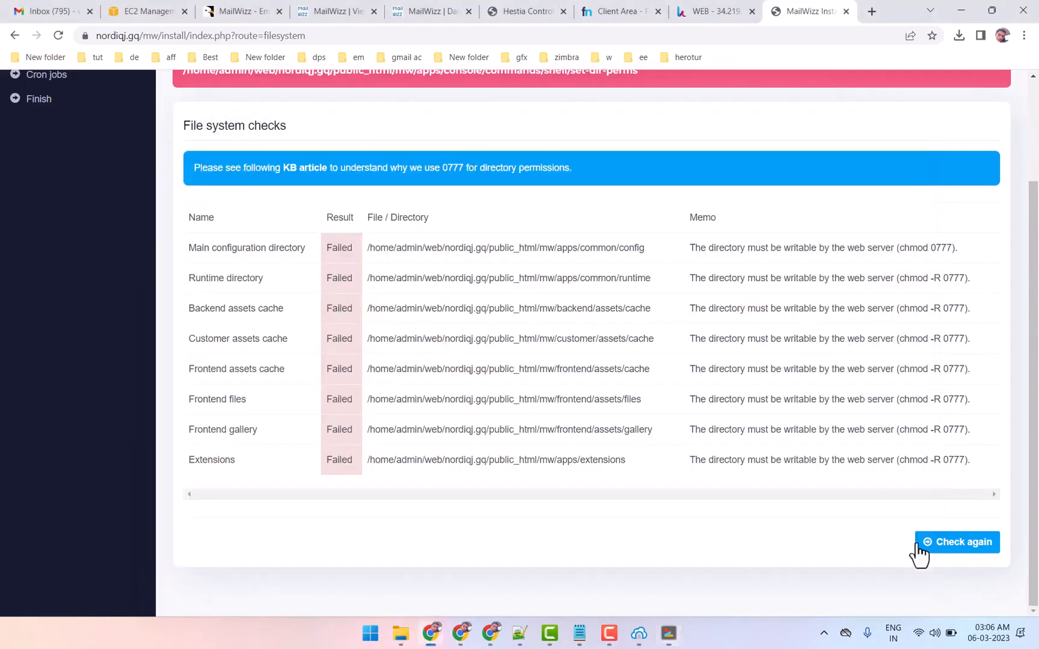
click(953, 548)
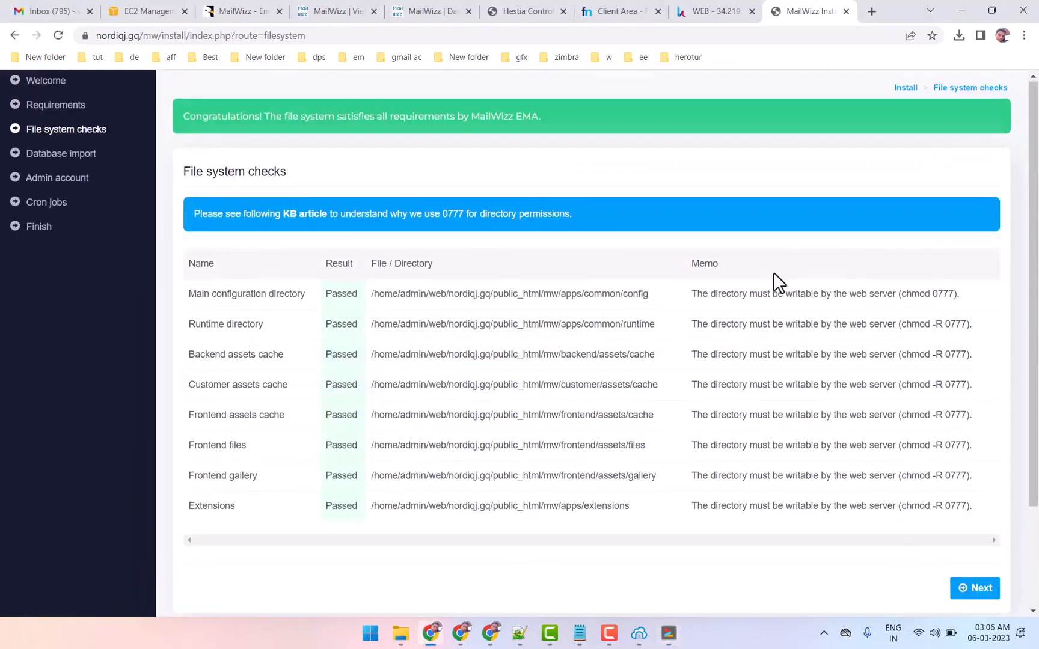
Open Hestia's database list, which shows 0 SQL databases.
scroll(782, 282, down, 2)
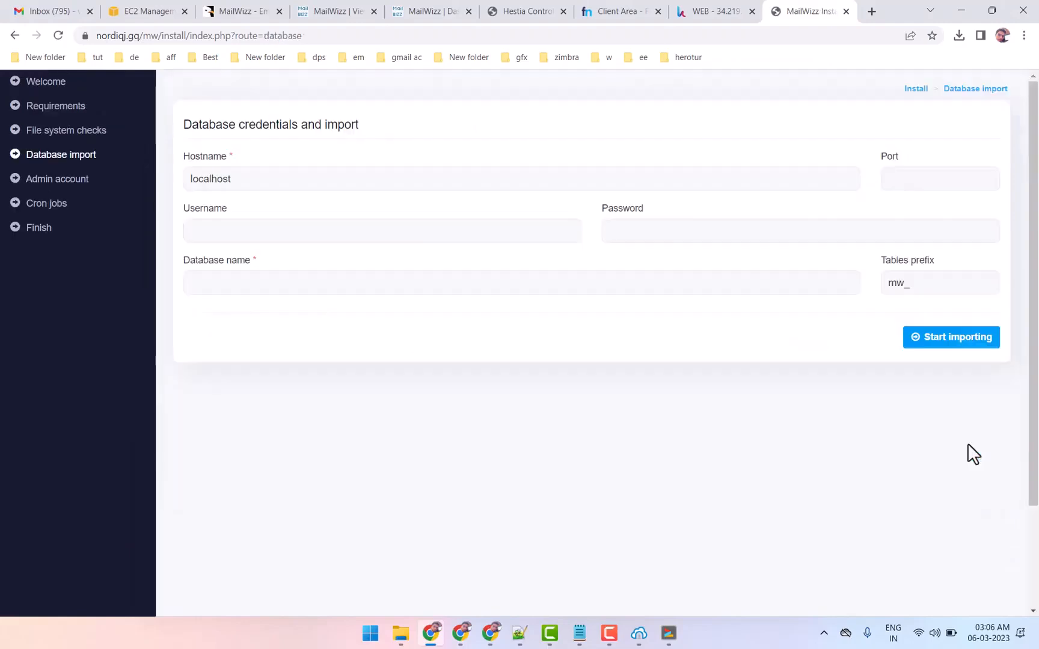
click(726, 10)
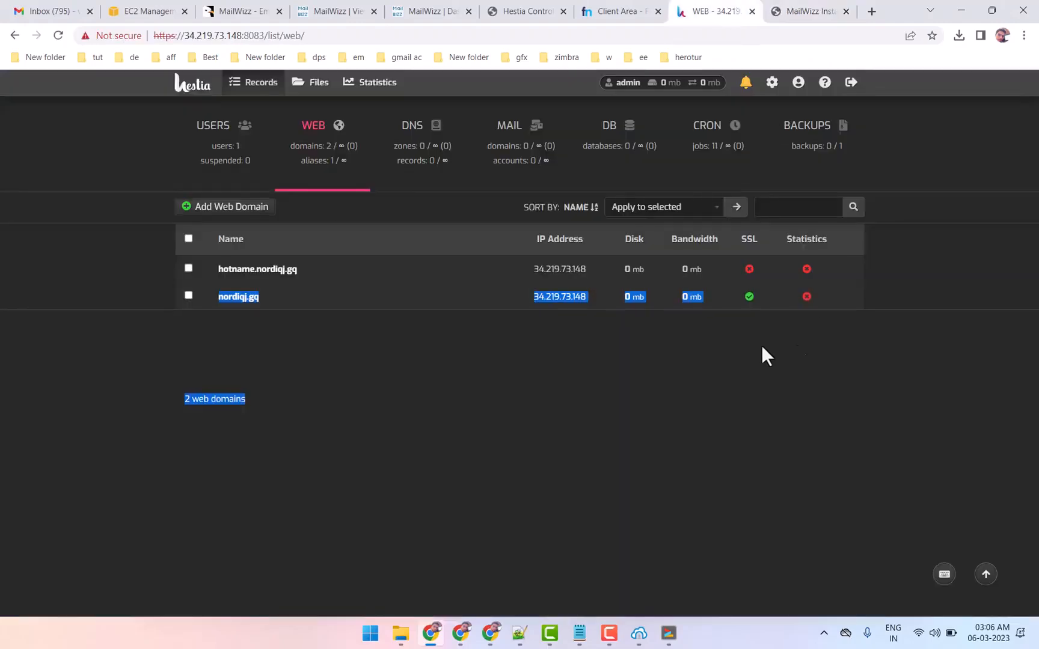
click(604, 147)
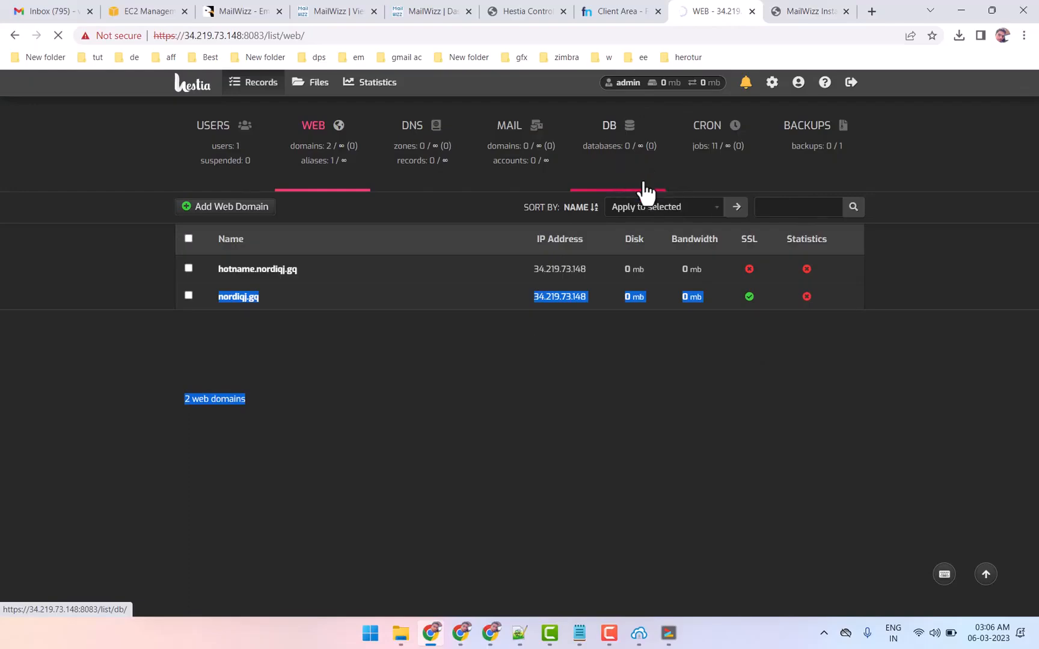
click(579, 633)
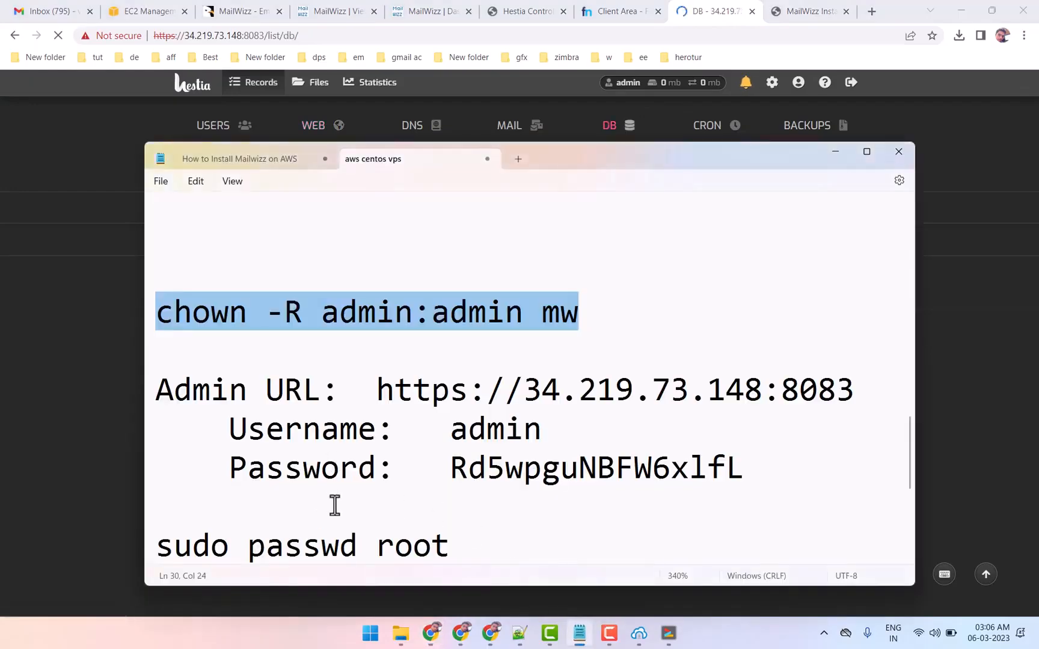
Copy the prepared database password from the notes and start adding a new database.
scroll(348, 487, down, 3)
double_click(377, 548)
right_click(441, 544)
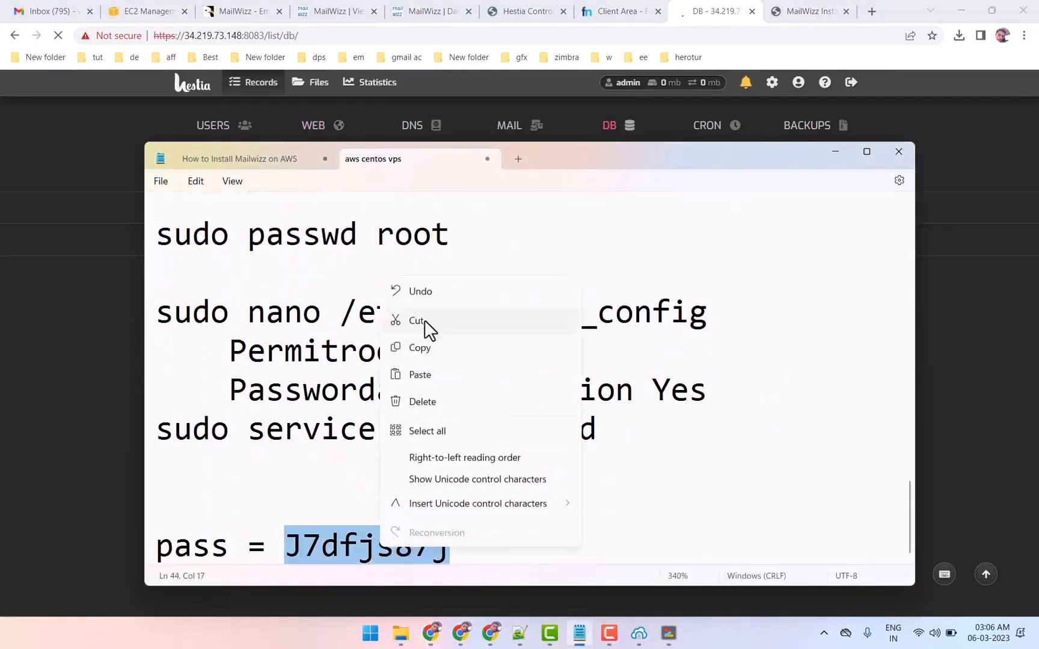
click(423, 347)
click(989, 361)
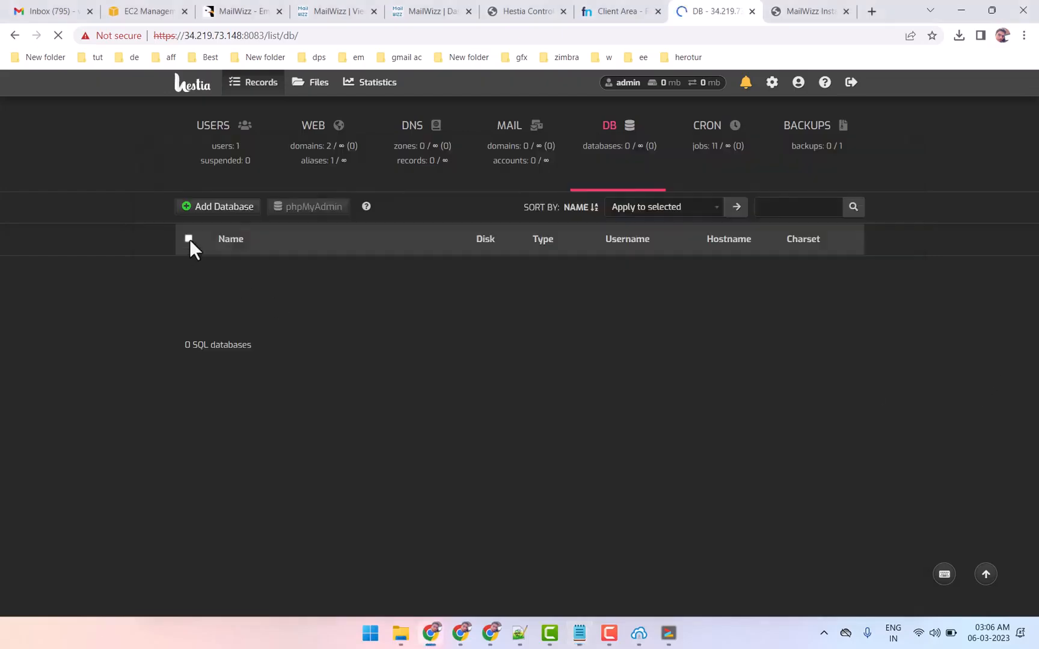
click(214, 210)
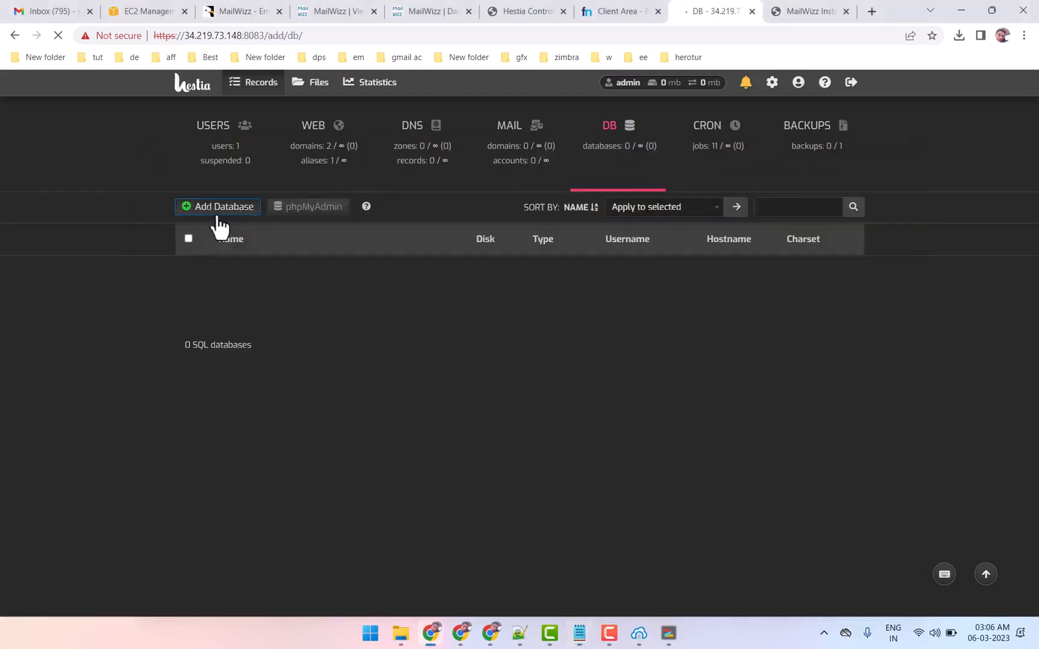
Continue past the admin-account warning and paste the prepared password into the Password field.
click(488, 381)
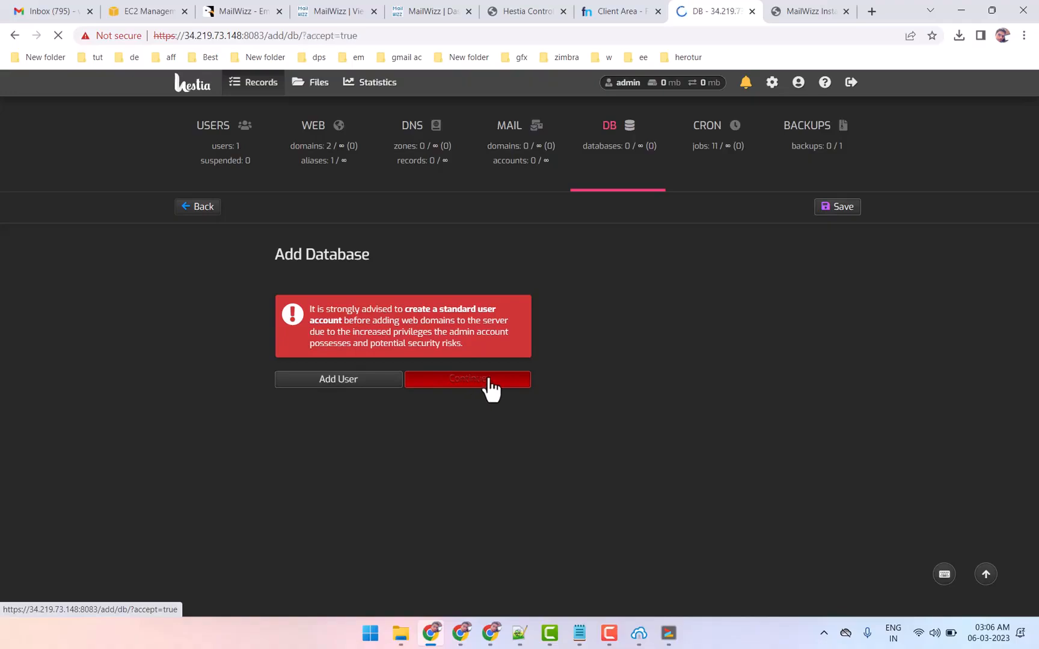
scroll(429, 466, down, 1)
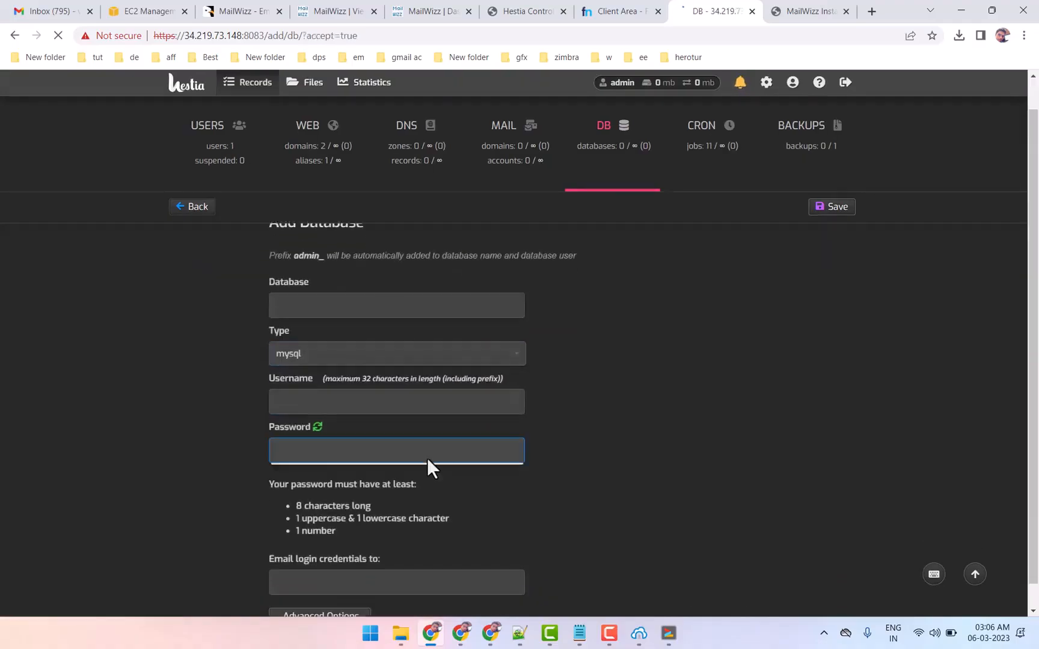
right_click(314, 426)
click(347, 292)
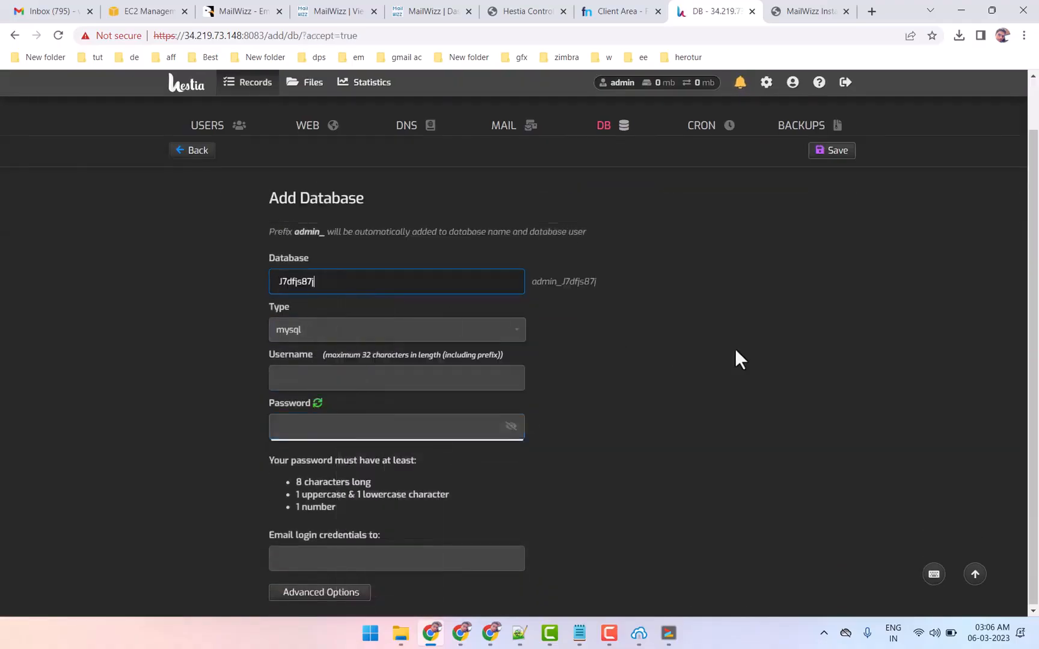
key(ctrl+v)
Name the database and user mailwizz (admin_mailwizz), save it, and return to the MailWizz installer.
drag(321, 282, 233, 278)
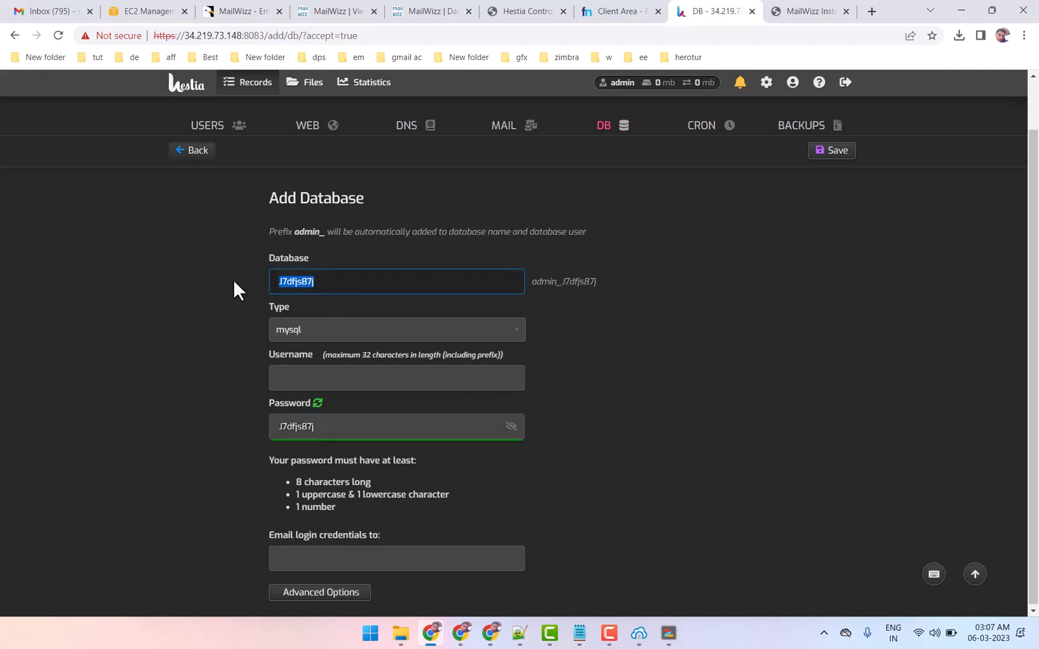
text(mailwizz)
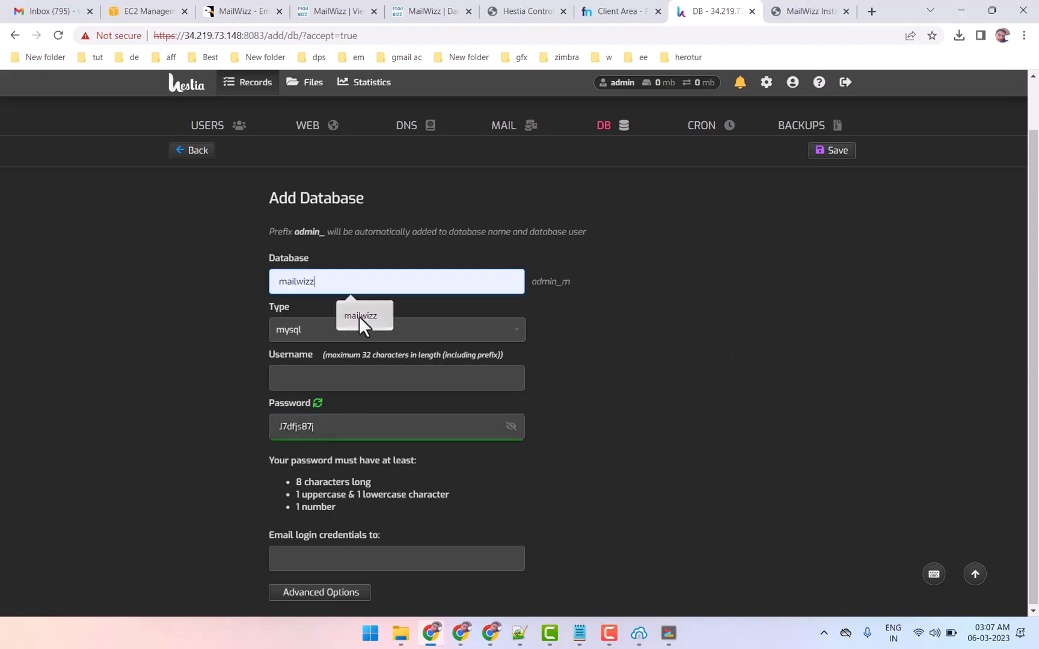
double_click(301, 288)
key(ctrl+c)
click(302, 383)
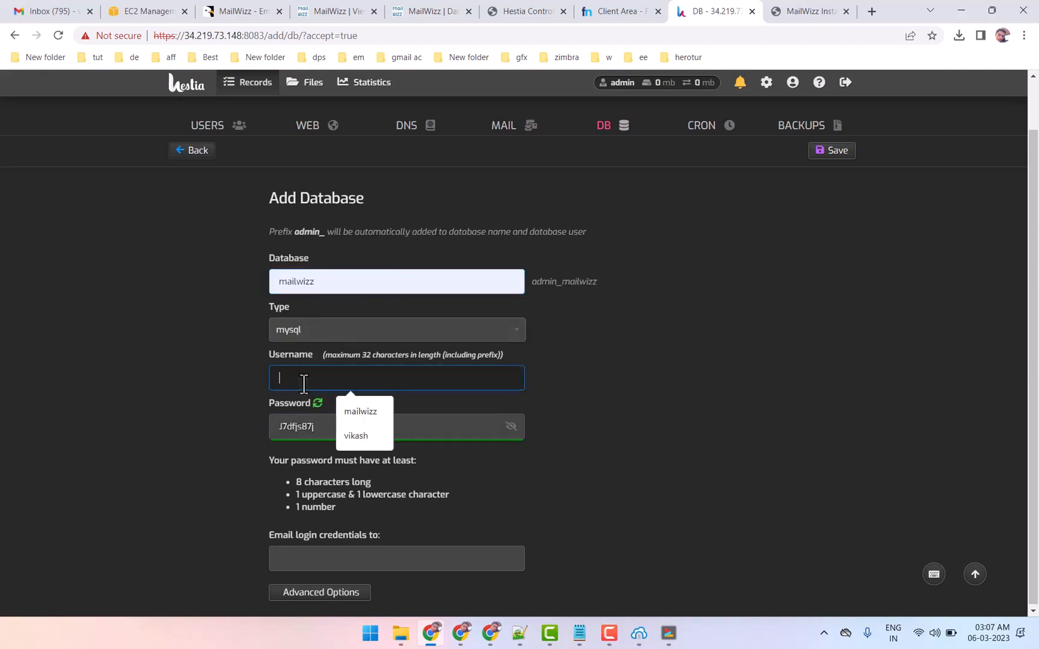
key(ctrl+v)
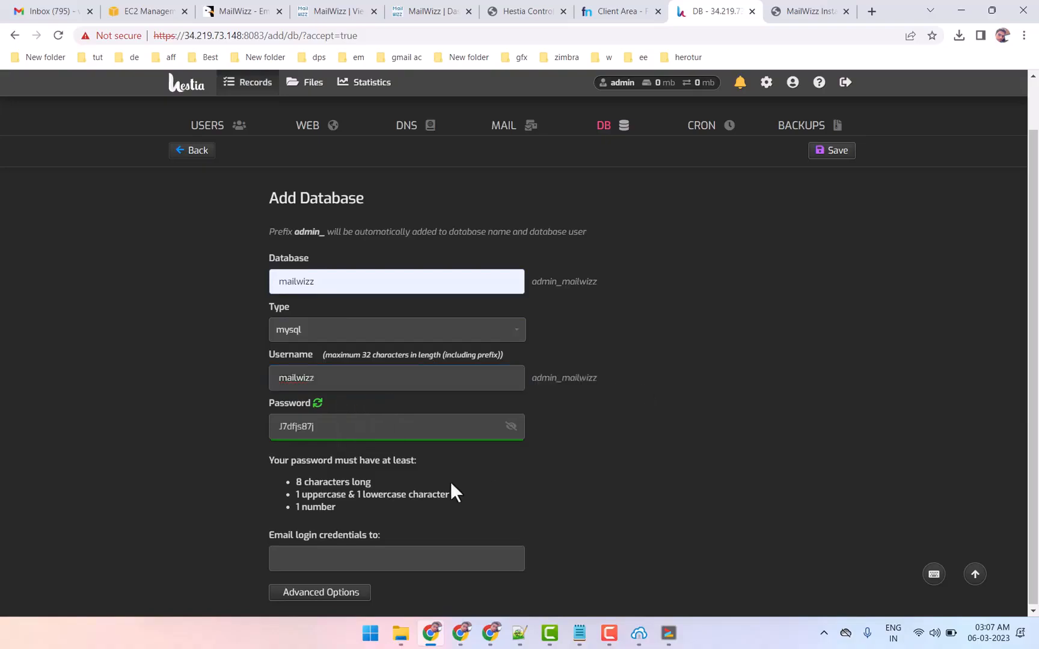
click(838, 158)
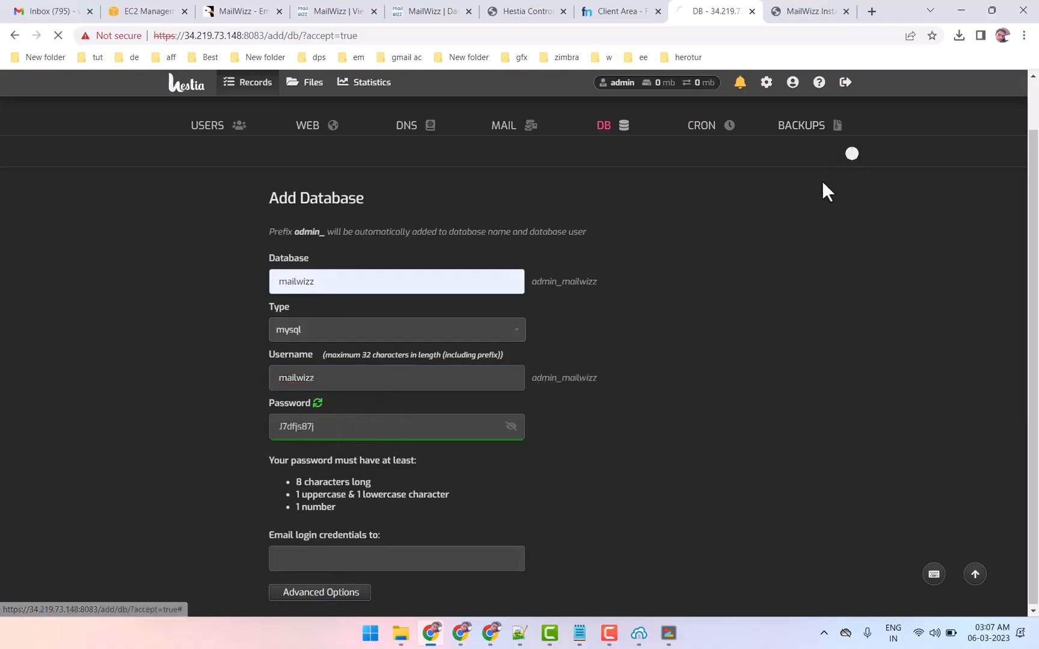
click(782, 12)
click(661, 232)
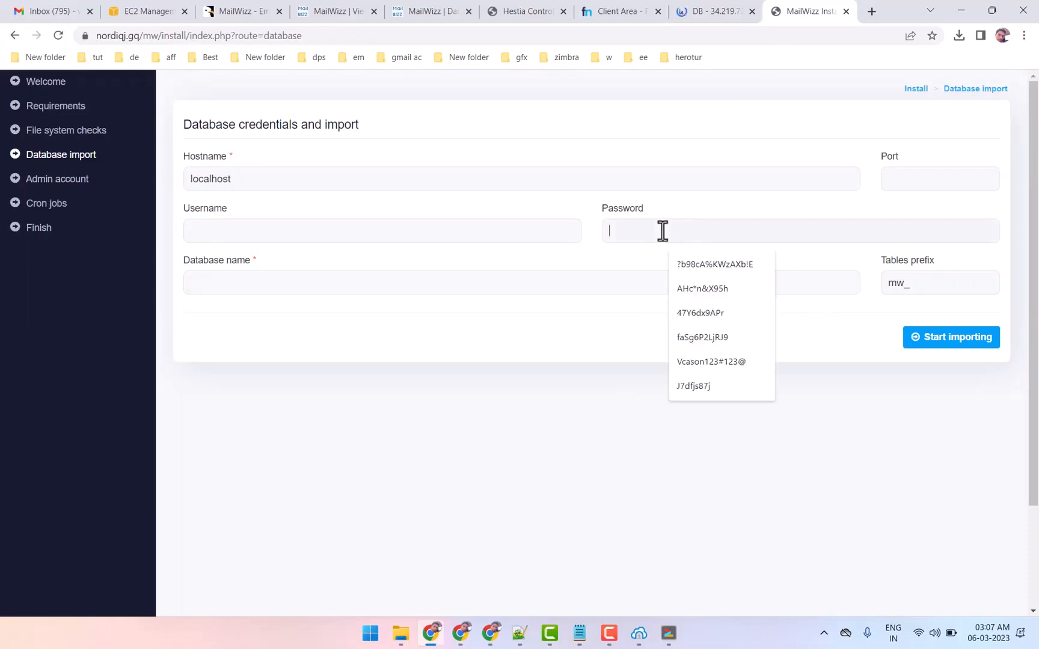
Paste the prepared database password into MailWizz and select the mw_ tables prefix to clear it.
key(ctrl+v)
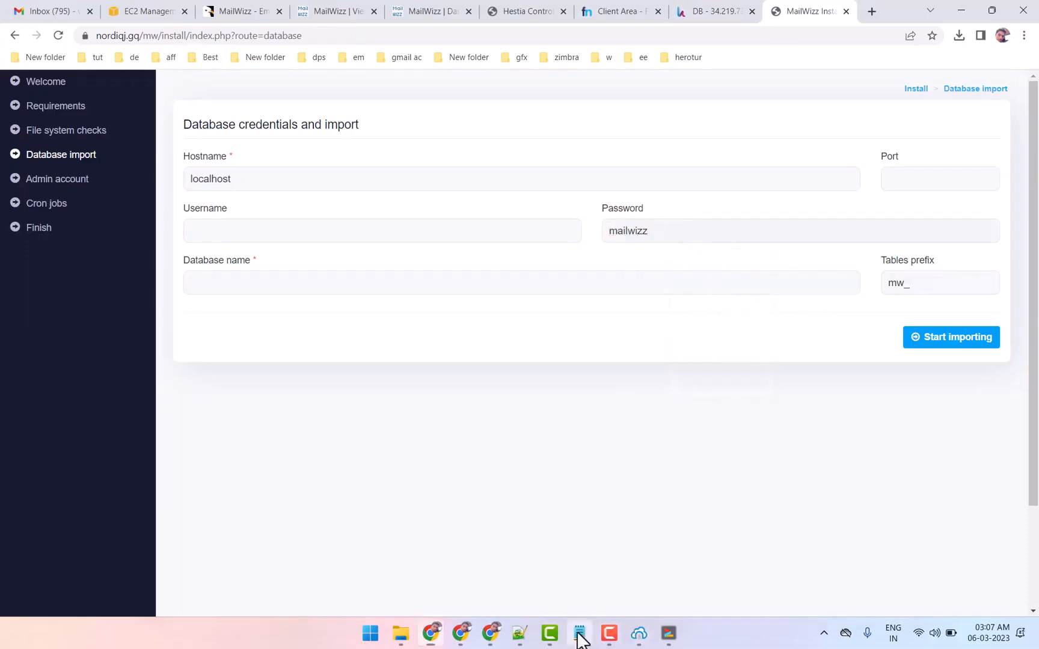
click(579, 634)
key(ctrl+c)
click(579, 634)
drag(682, 236, 549, 234)
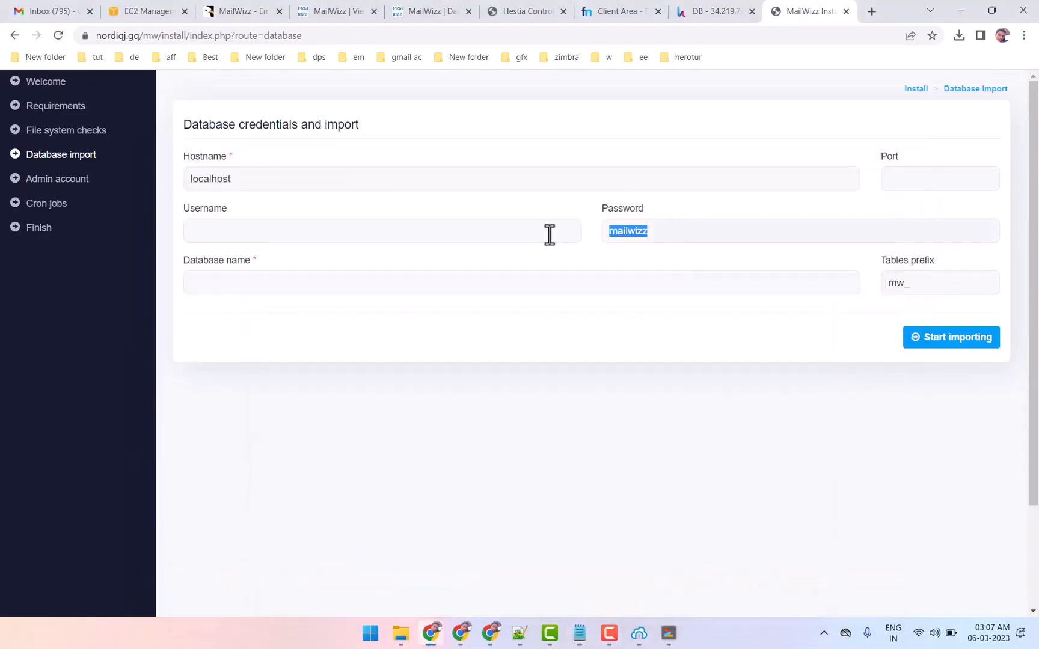
key(ctrl+v)
drag(948, 280, 681, 292)
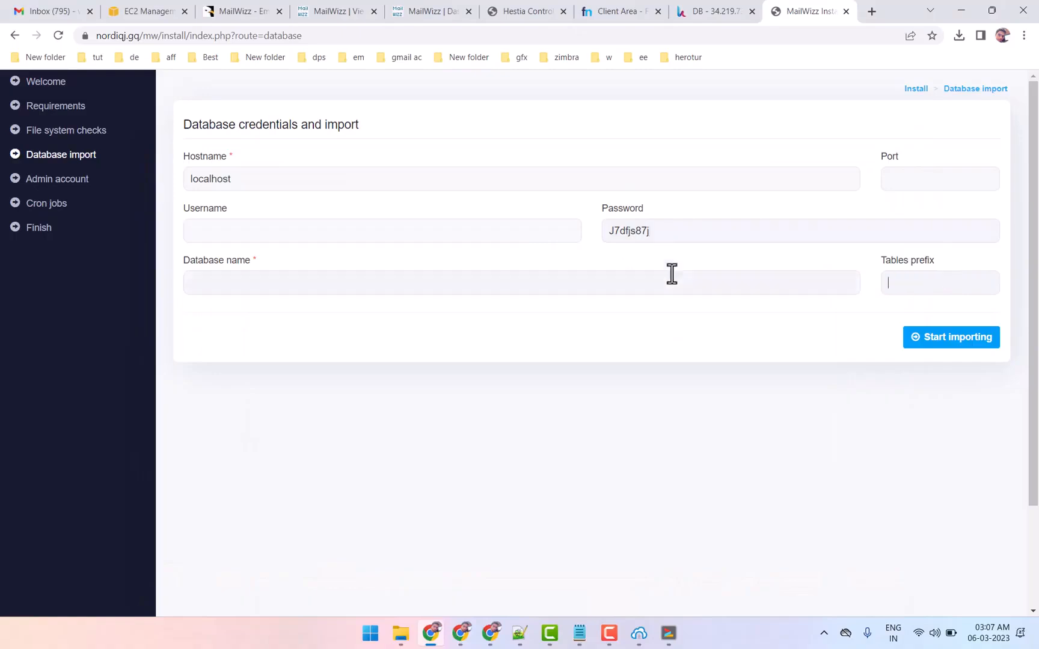
Enter admin_mailwizz as Username and Database name, then start importing the database.
click(717, 11)
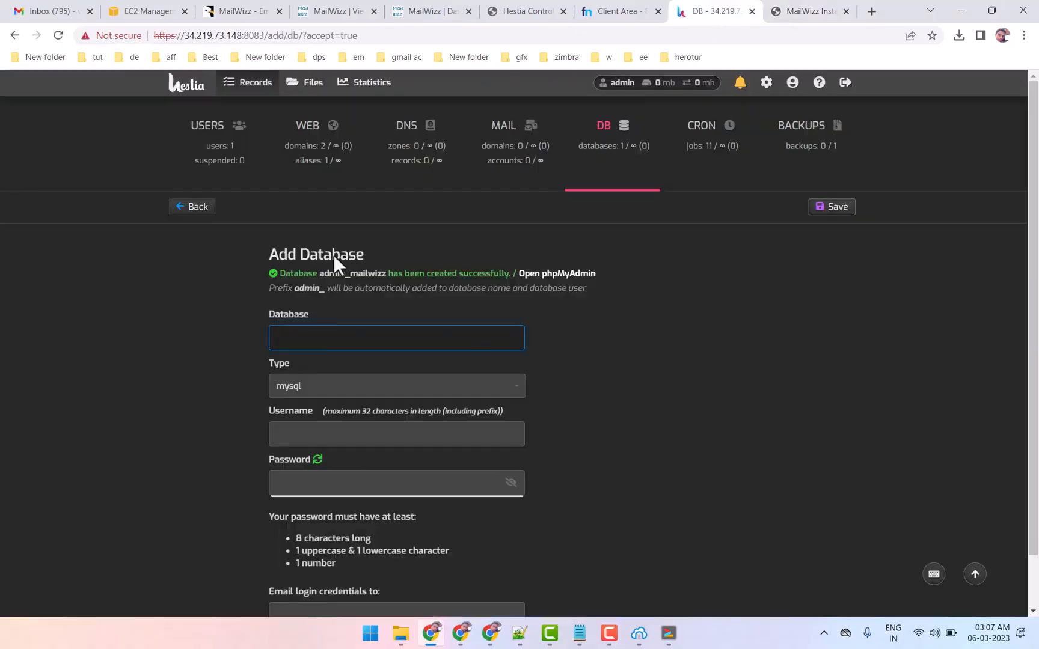
mouse_move(321, 277)
mouse_down()
mouse_move(360, 272)
mouse_move(381, 289)
mouse_move(378, 273)
mouse_move(393, 273)
mouse_move(335, 272)
mouse_up()
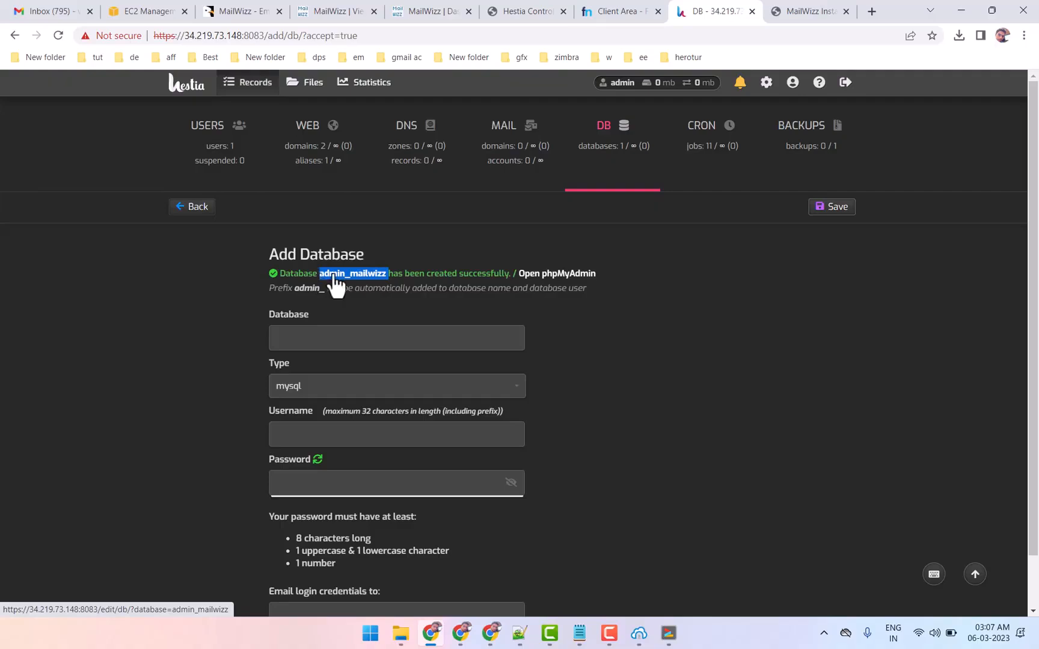
click(803, 10)
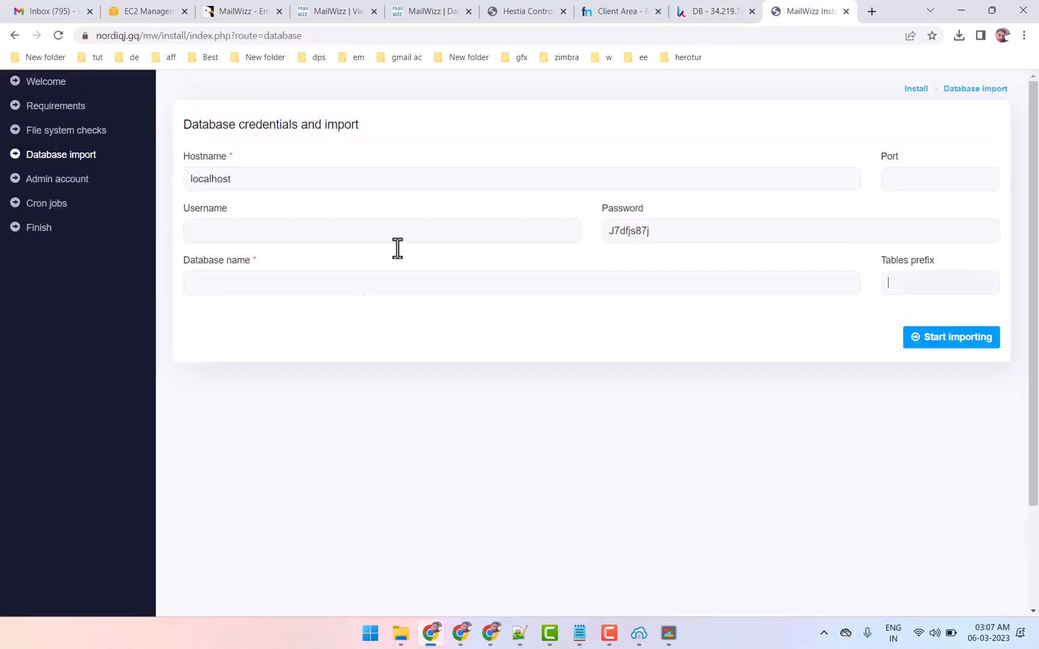
click(253, 235)
key(ctrl+v)
key(ctrl+a)
click(266, 288)
key(ctrl+v)
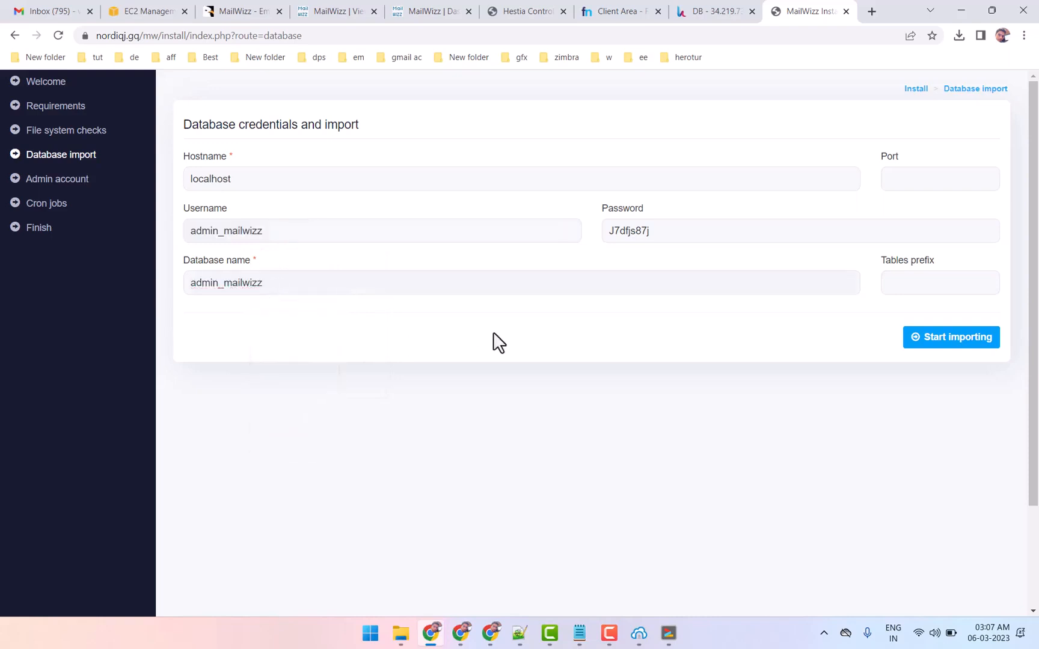
click(973, 343)
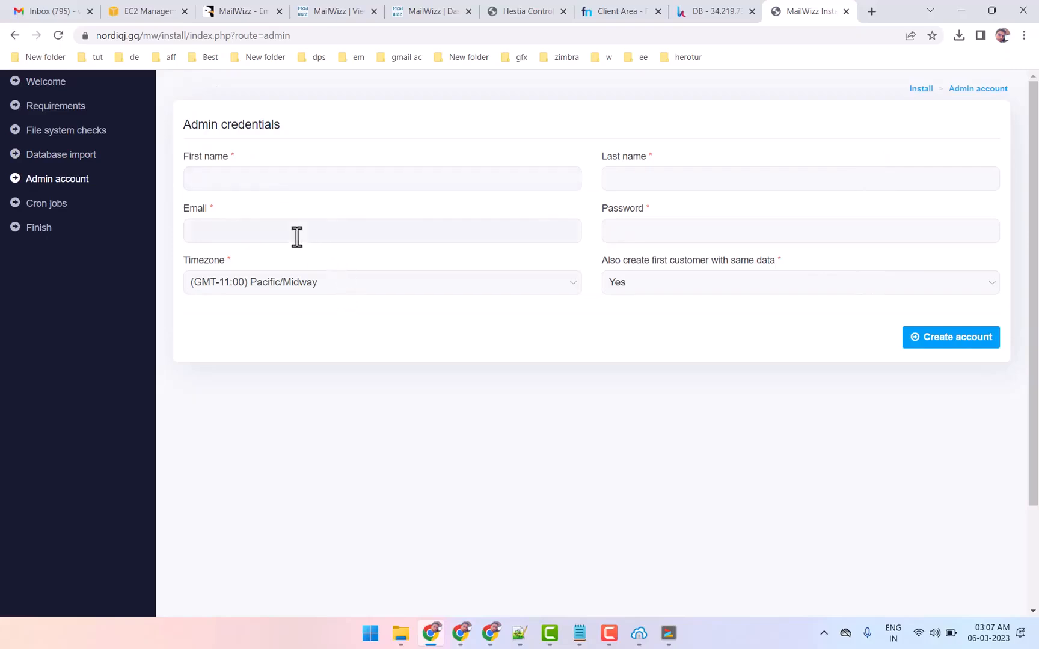
Fill in the admin's name, an e-mail on the site's domain, and the prepared password.
click(127, 35)
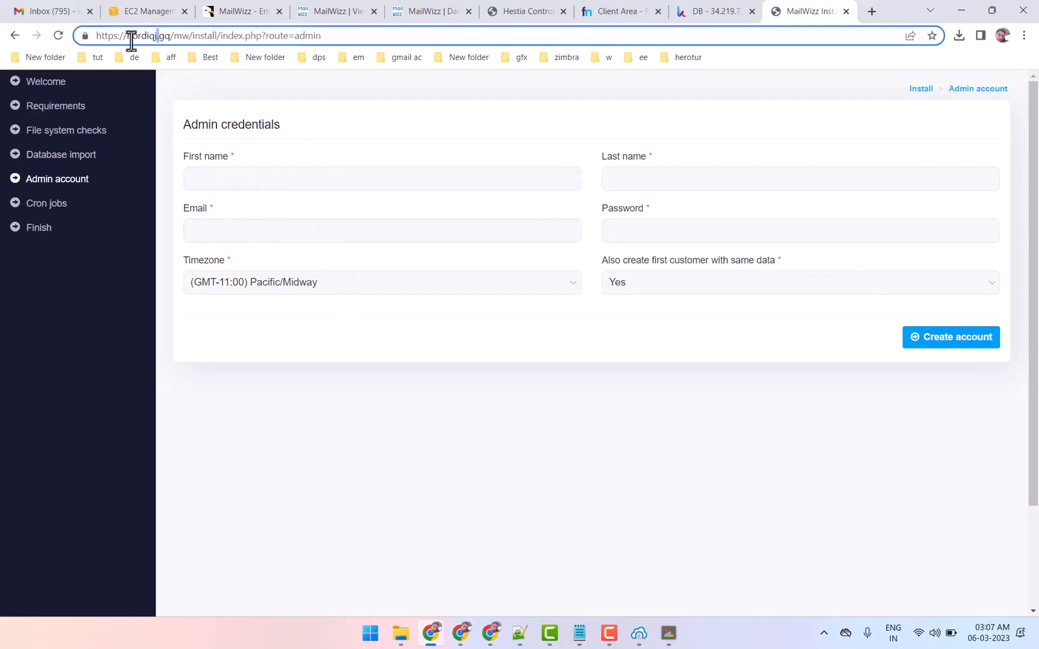
drag(124, 38, 168, 35)
click(251, 228)
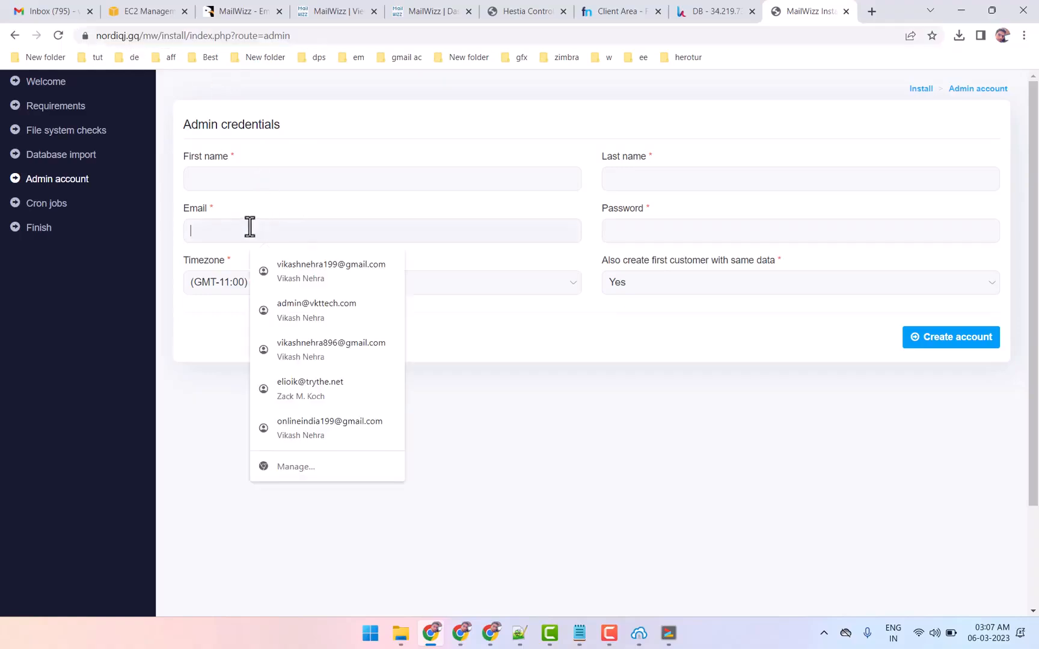
text(ad)
click(286, 271)
drag(228, 231, 317, 231)
text(nordiqj.gq)
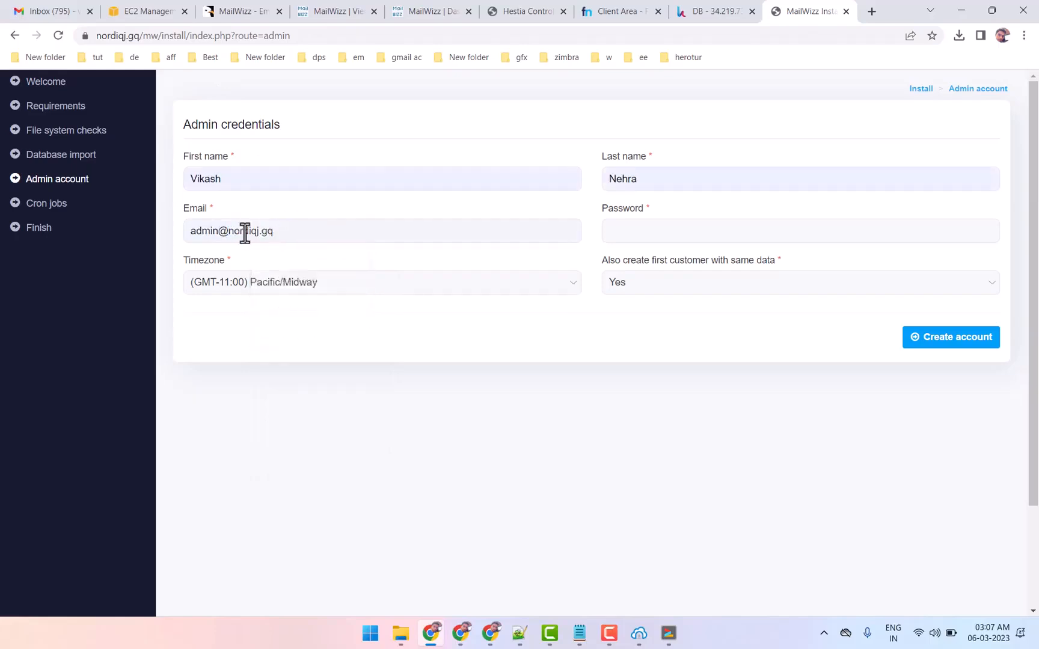
click(579, 633)
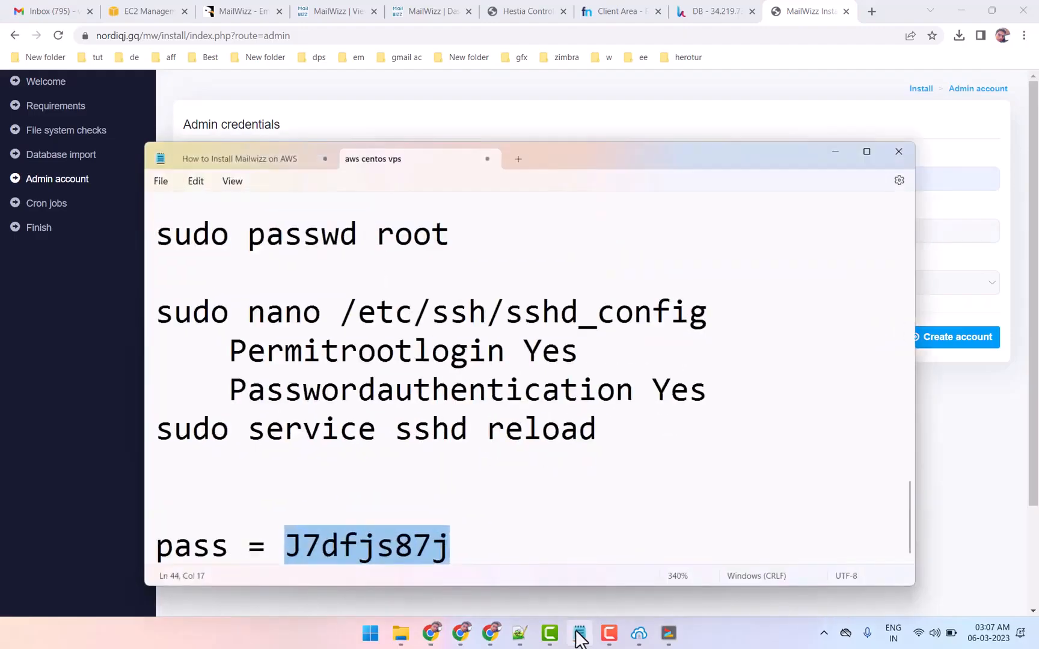
click(578, 633)
click(644, 227)
key(ctrl+v)
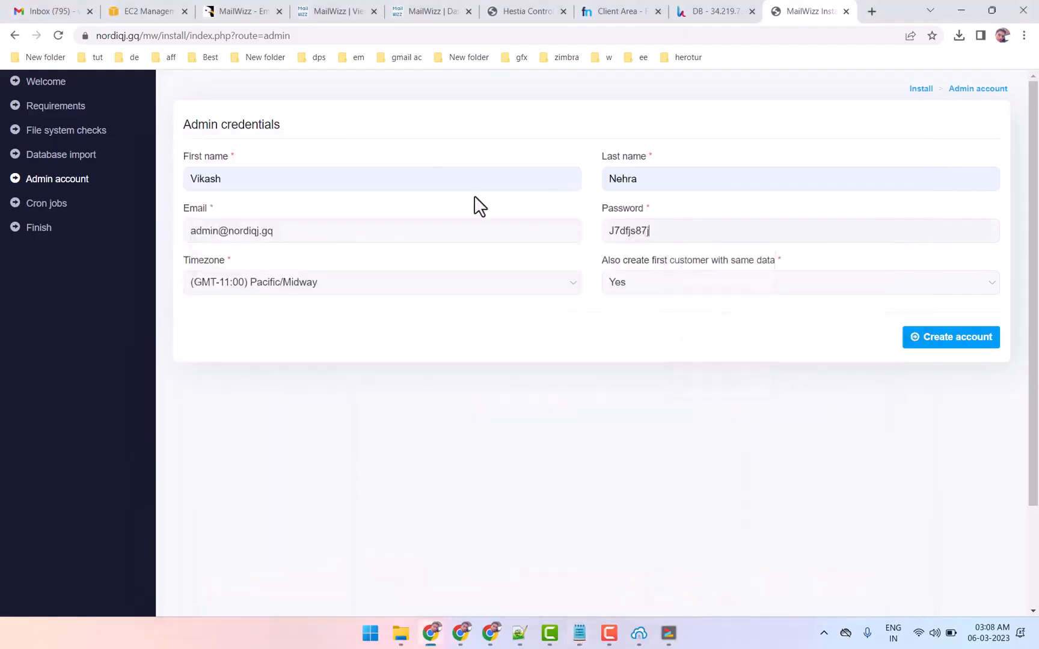
Set the timezone to (GMT+05:30) Asia/Kolkata and create the admin account.
click(242, 282)
scroll(293, 468, down, 20)
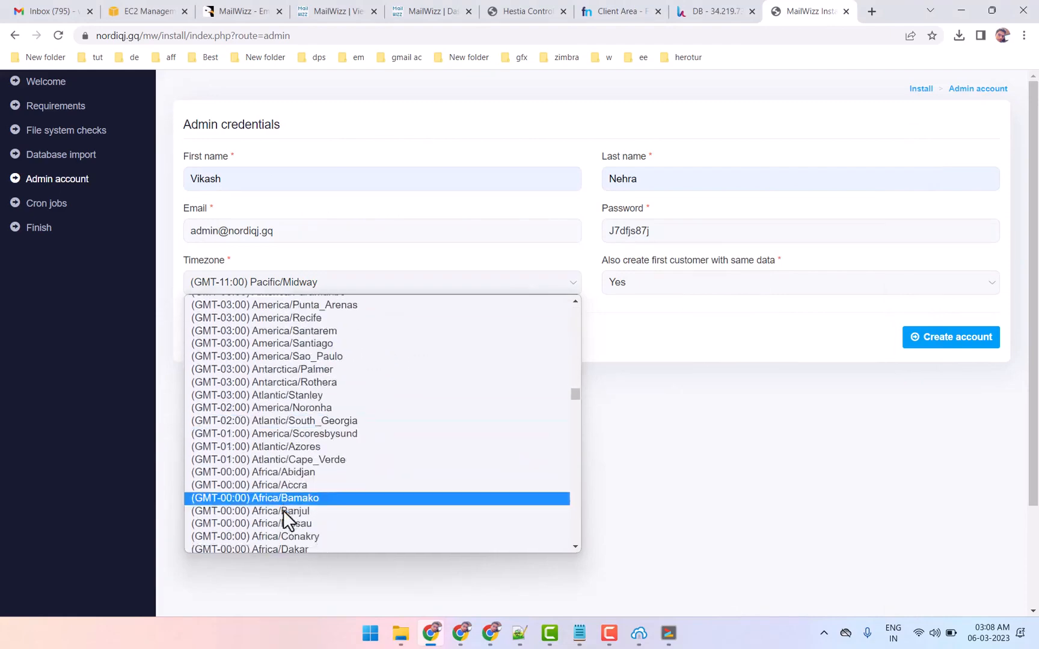
scroll(283, 510, down, 20)
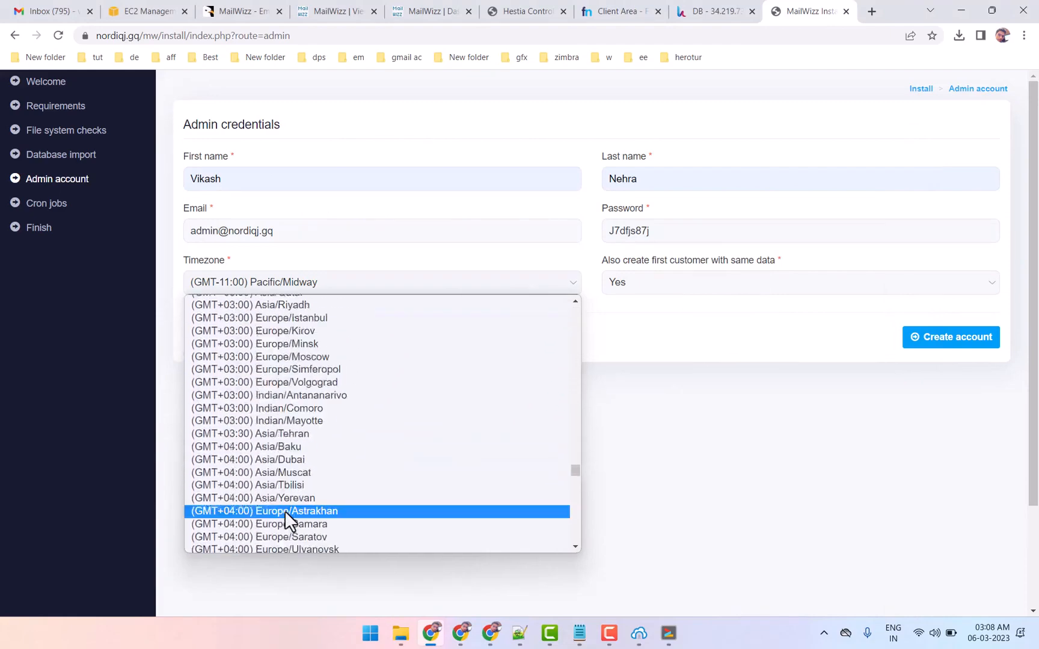
scroll(284, 510, down, 10)
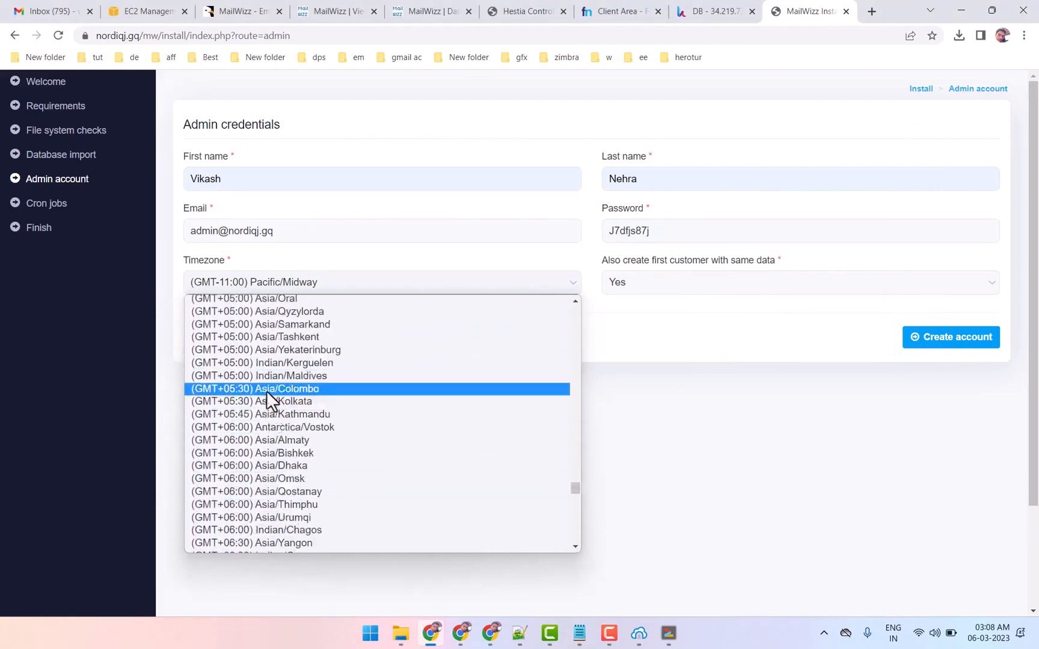
click(284, 401)
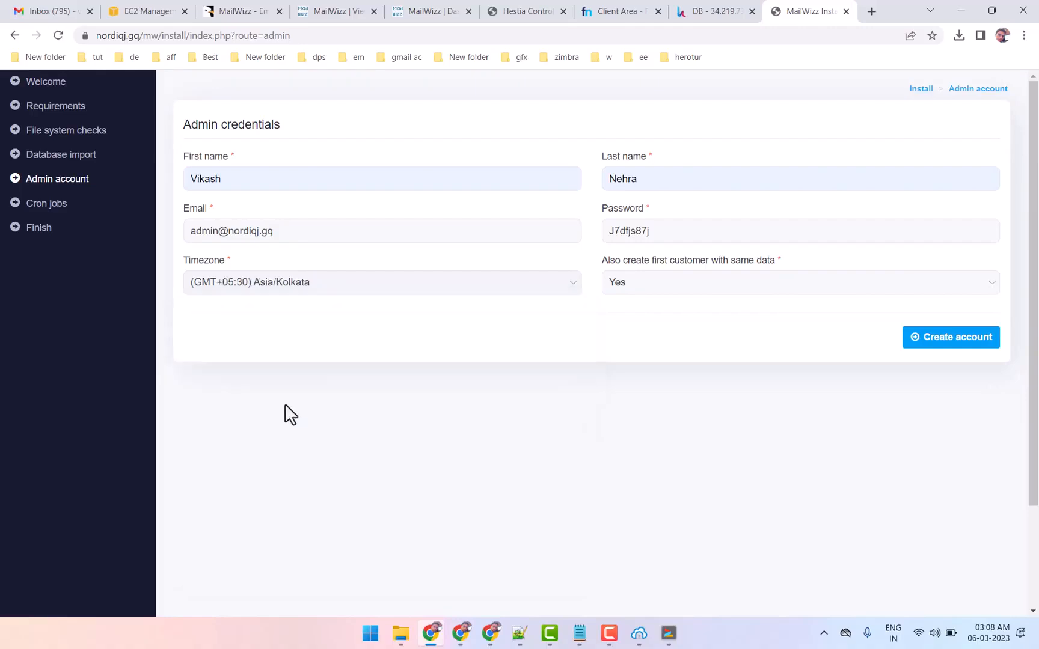
click(953, 338)
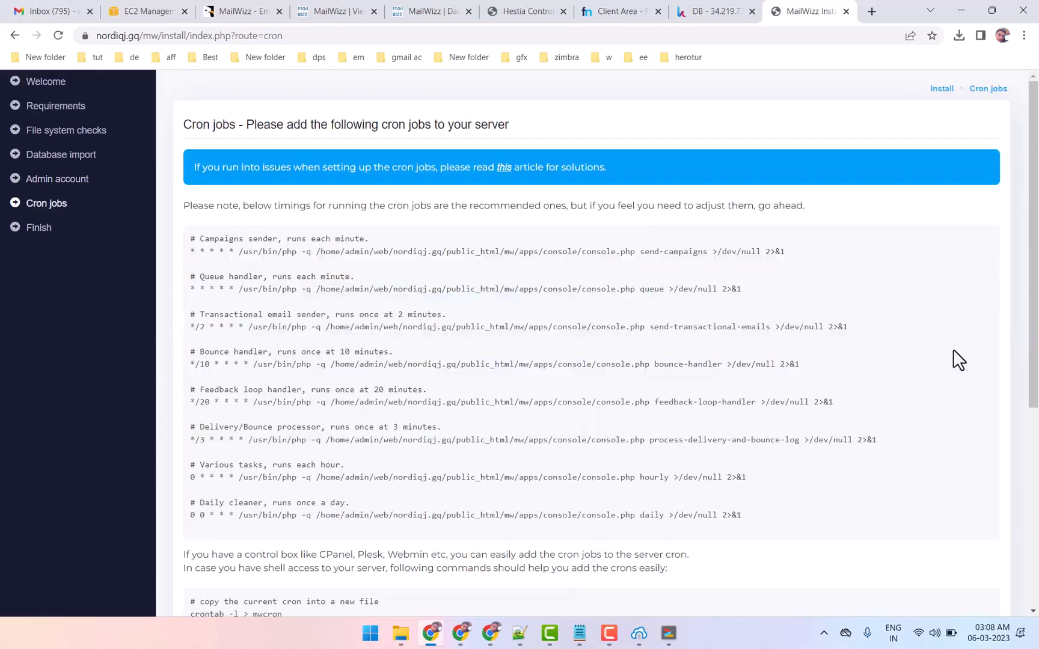
Open Hestia's cron job list, which holds 11 jobs.
drag(203, 235, 836, 373)
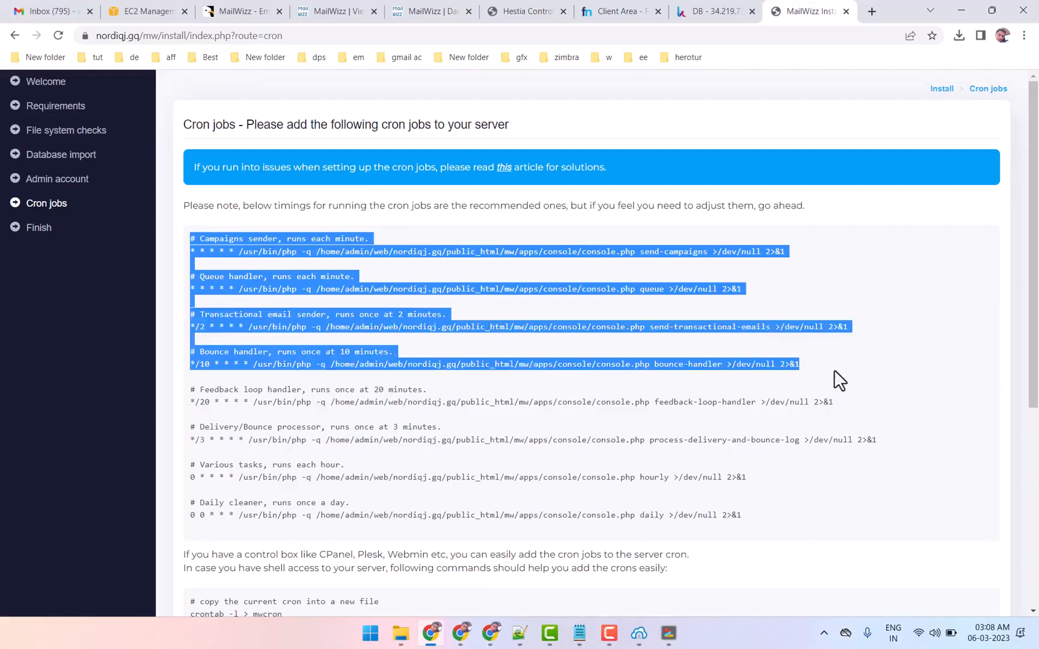
click(809, 252)
click(685, 13)
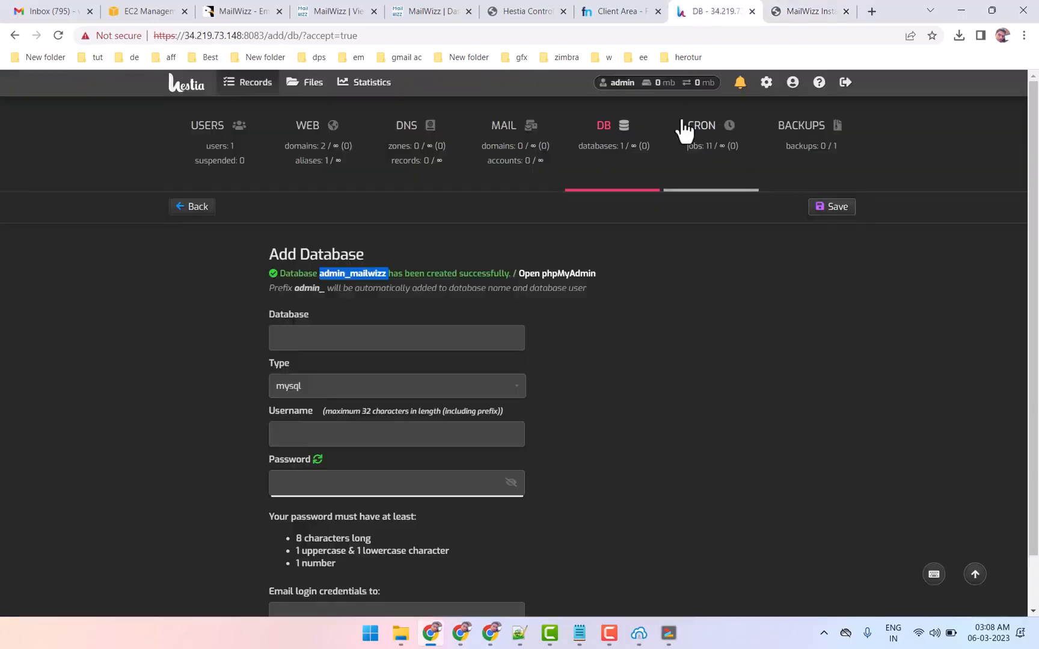
click(700, 150)
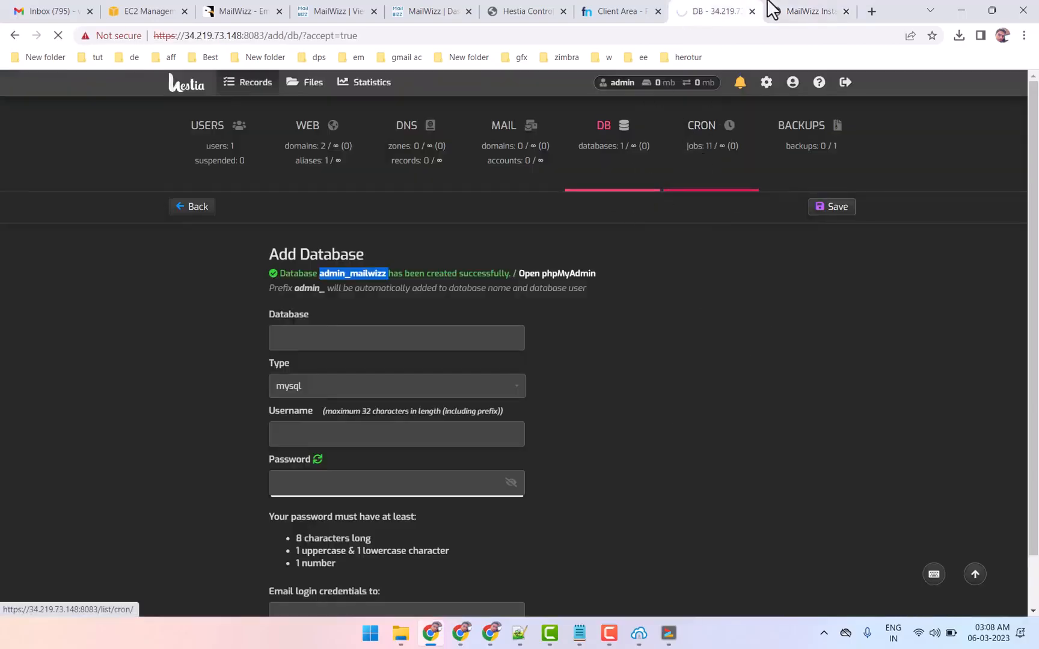
Copy MailWizz's campaigns sender cron command and return to Hestia's cron list.
click(798, 10)
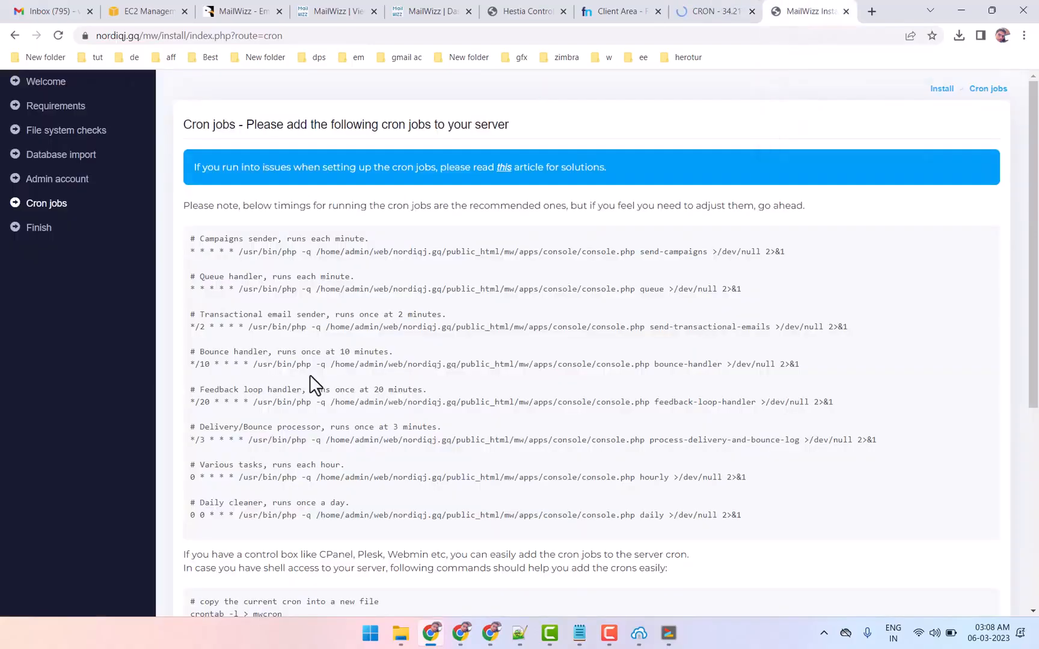
drag(239, 252, 779, 257)
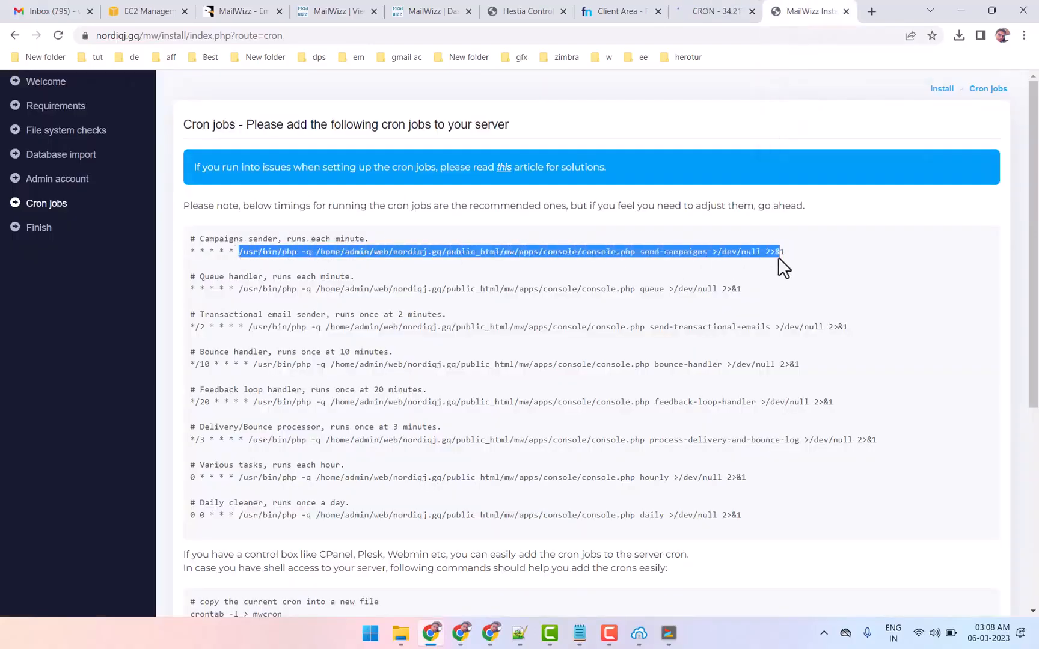
right_click(332, 252)
click(368, 260)
drag(277, 235, 376, 236)
click(715, 11)
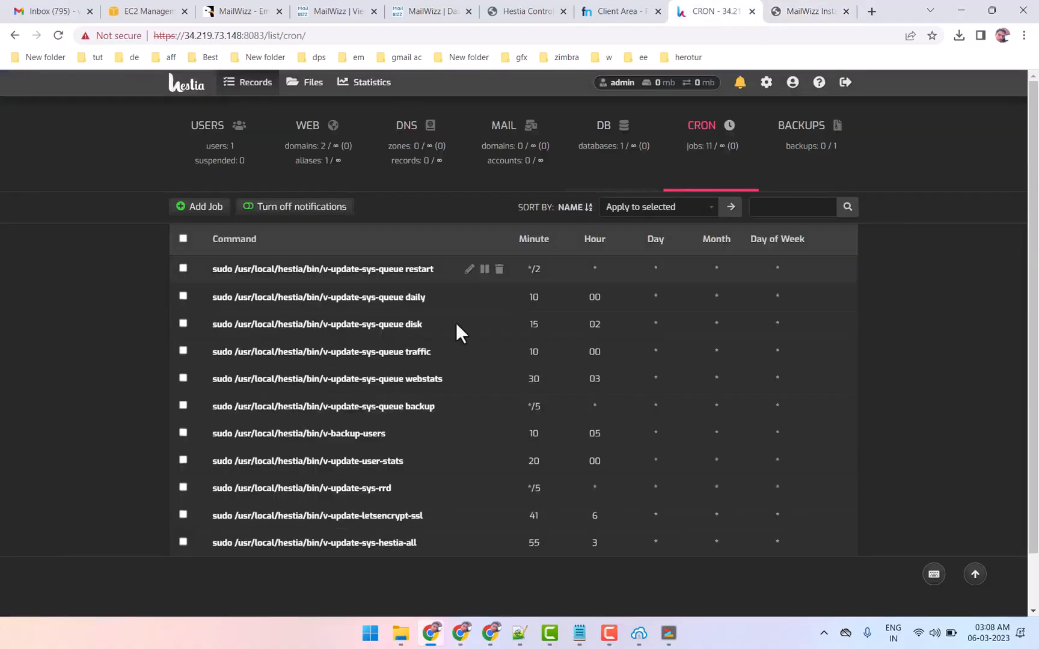
Add a cron job running the campaigns sender command every minute.
click(195, 211)
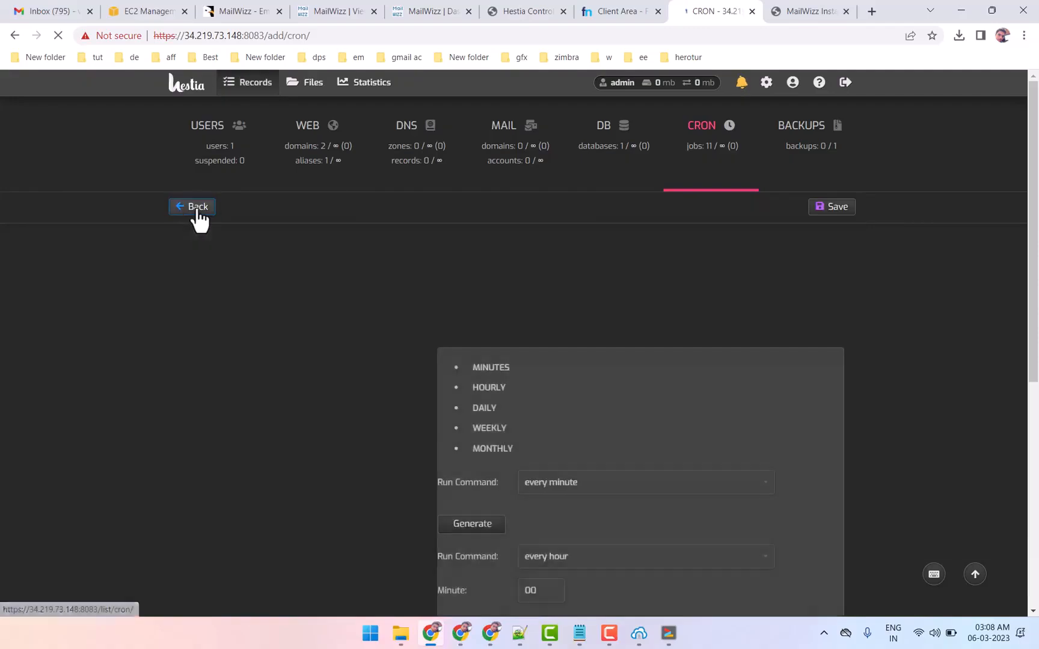
right_click(320, 313)
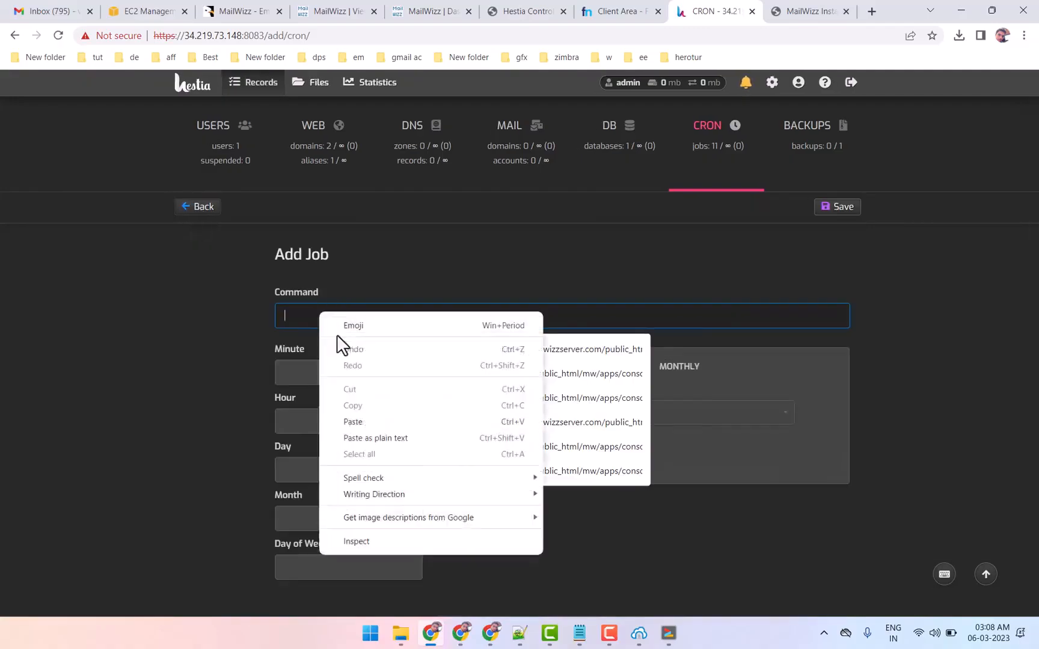
click(355, 422)
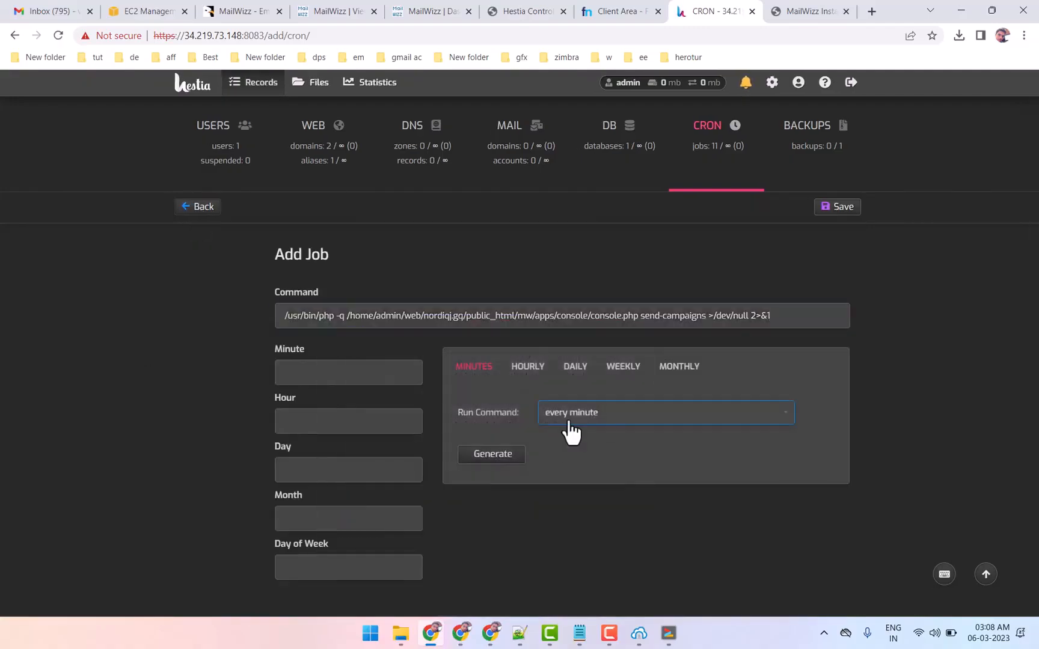
click(487, 455)
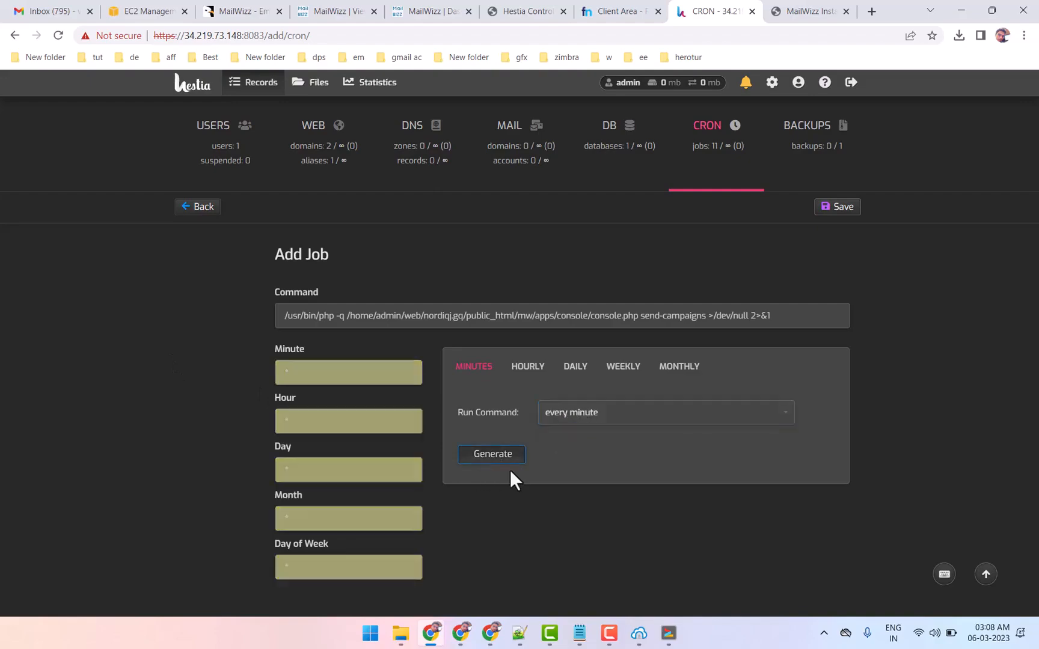
click(845, 208)
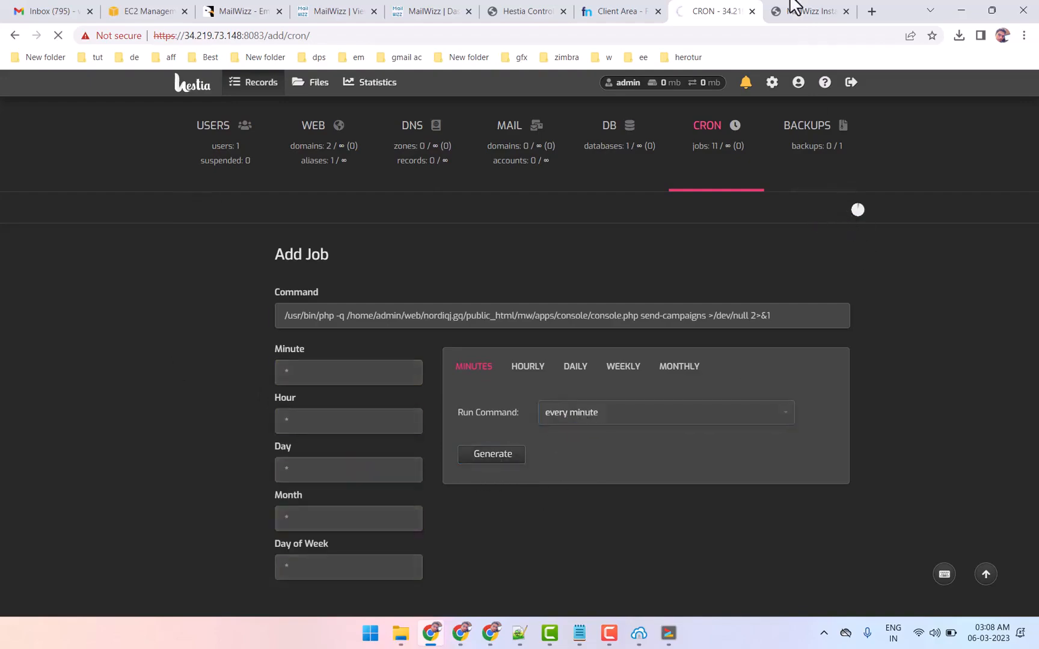
Fill a new cron job with the queue handler command on an every-minute schedule.
click(805, 10)
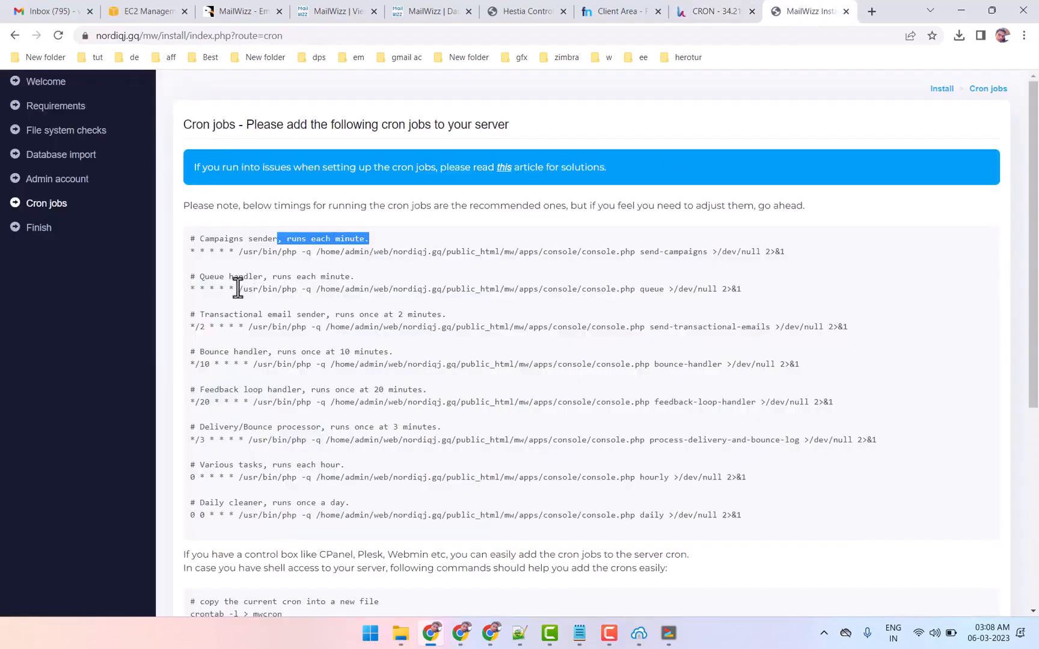
drag(238, 288, 746, 290)
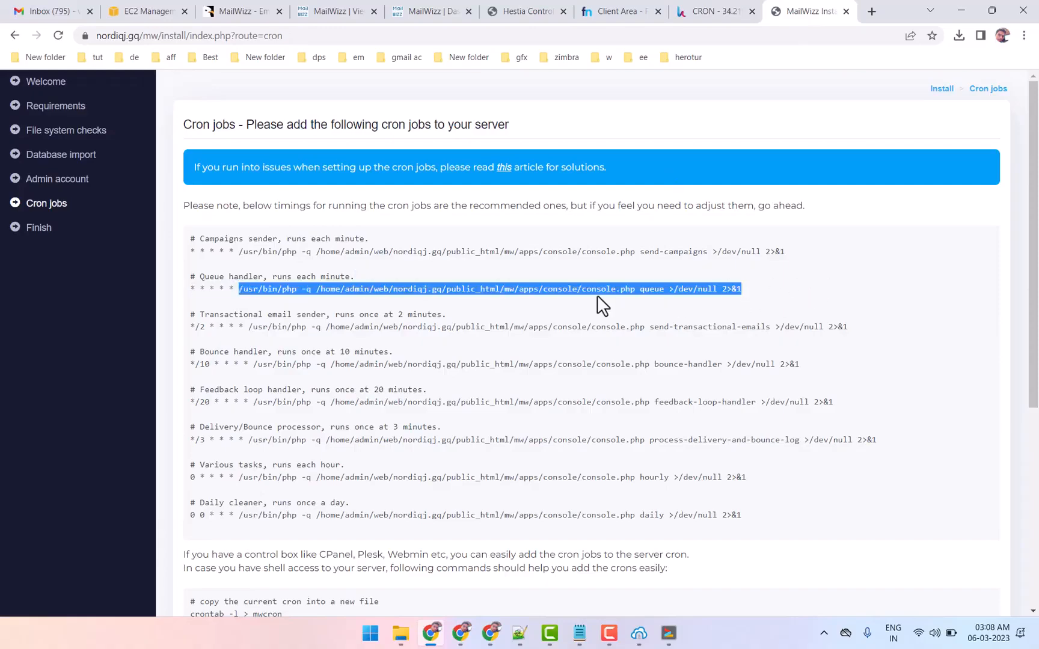
right_click(478, 292)
click(497, 303)
click(708, 14)
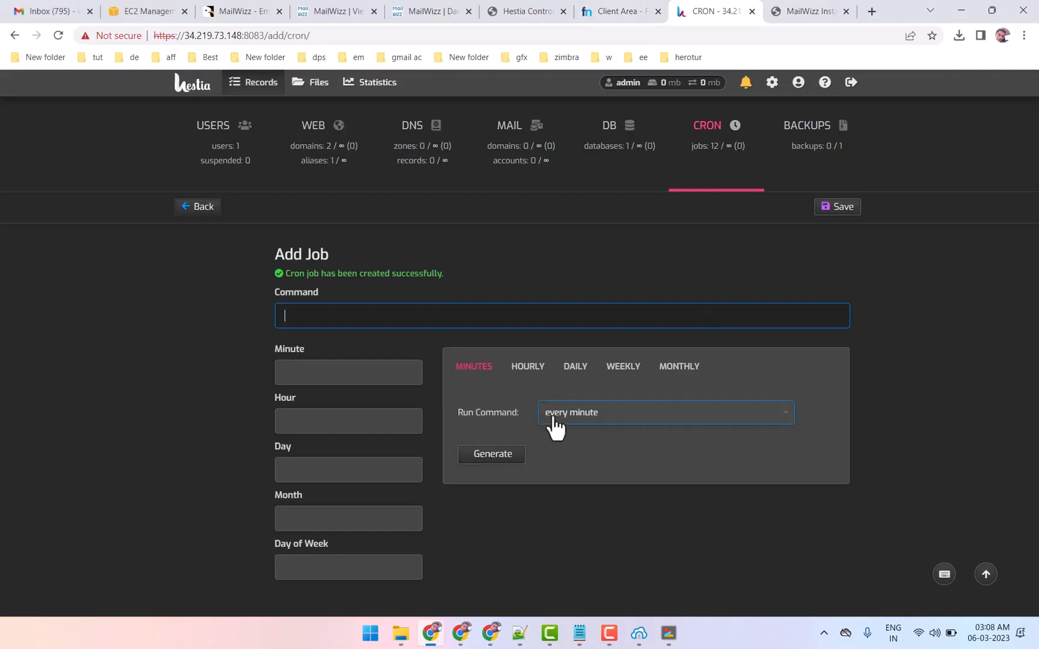
click(512, 457)
click(327, 314)
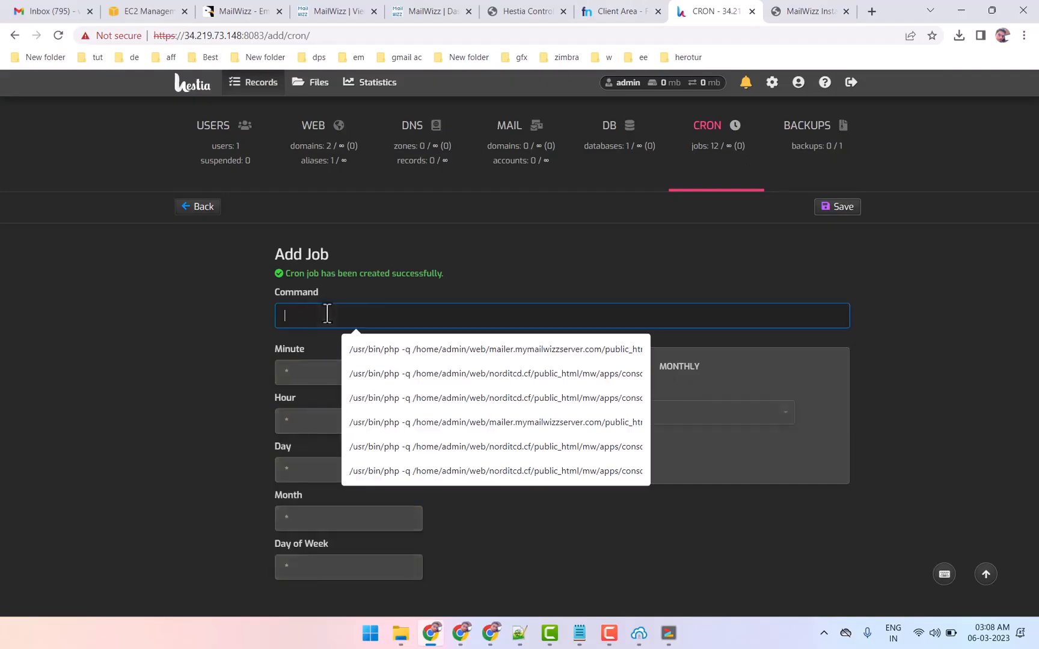
key(ctrl+v)
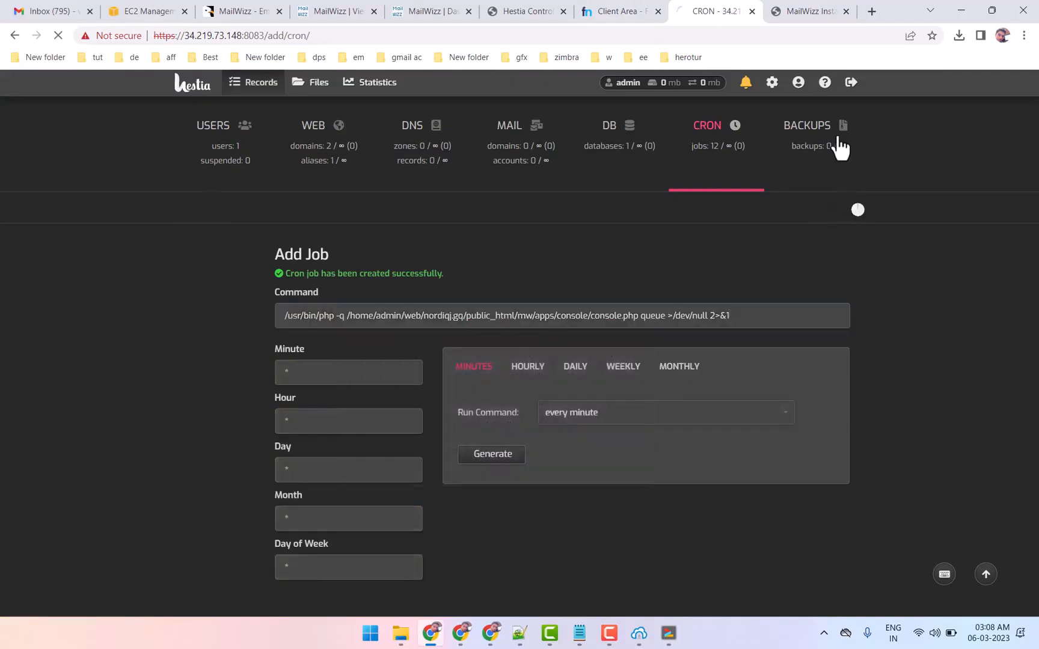
Add the transactional email sender cron job running every 2 minutes.
click(812, 10)
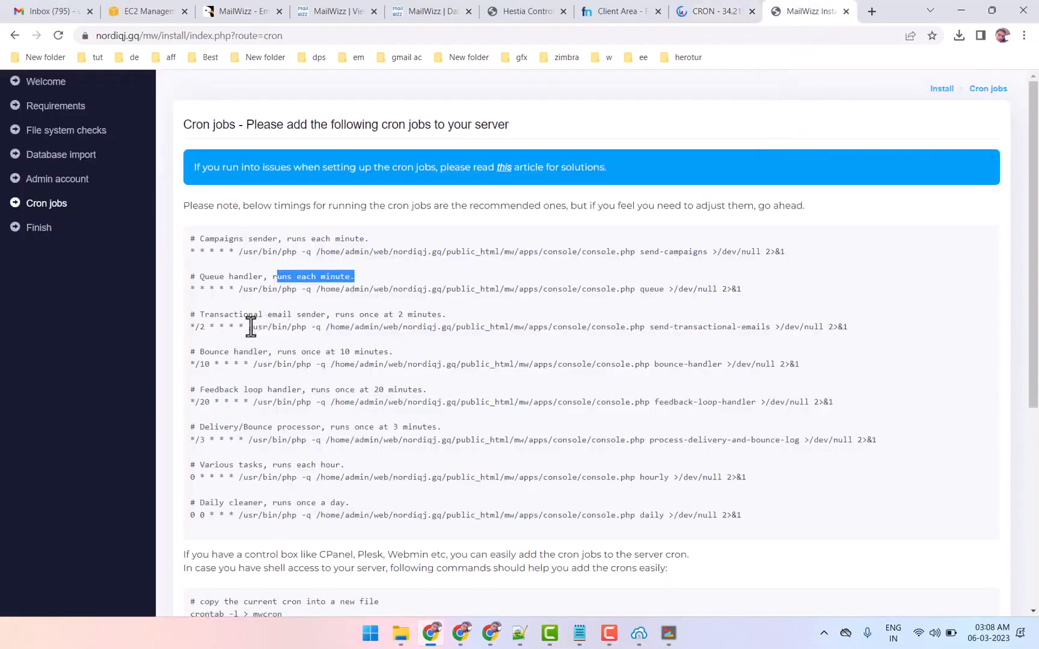
drag(248, 327, 875, 336)
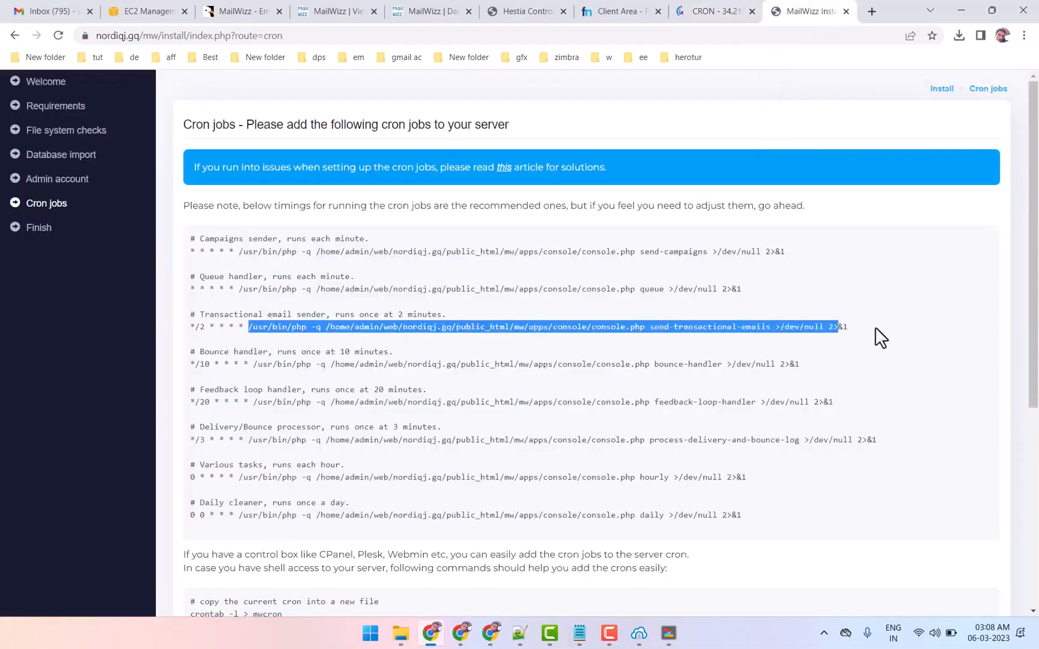
right_click(608, 328)
click(620, 336)
drag(392, 319, 460, 315)
click(736, 11)
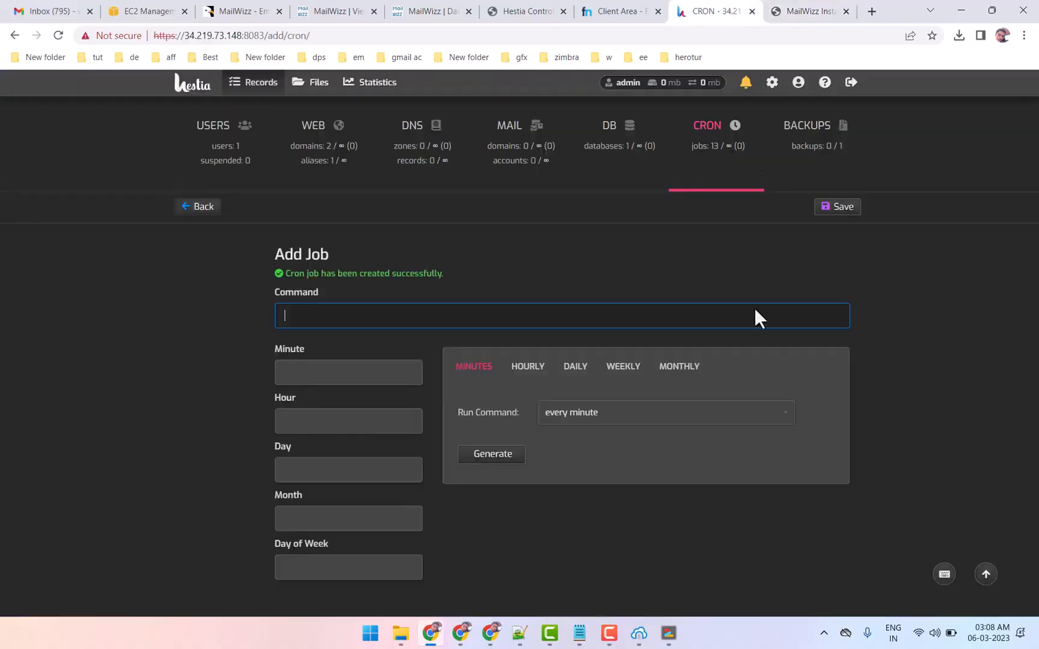
click(579, 421)
click(581, 441)
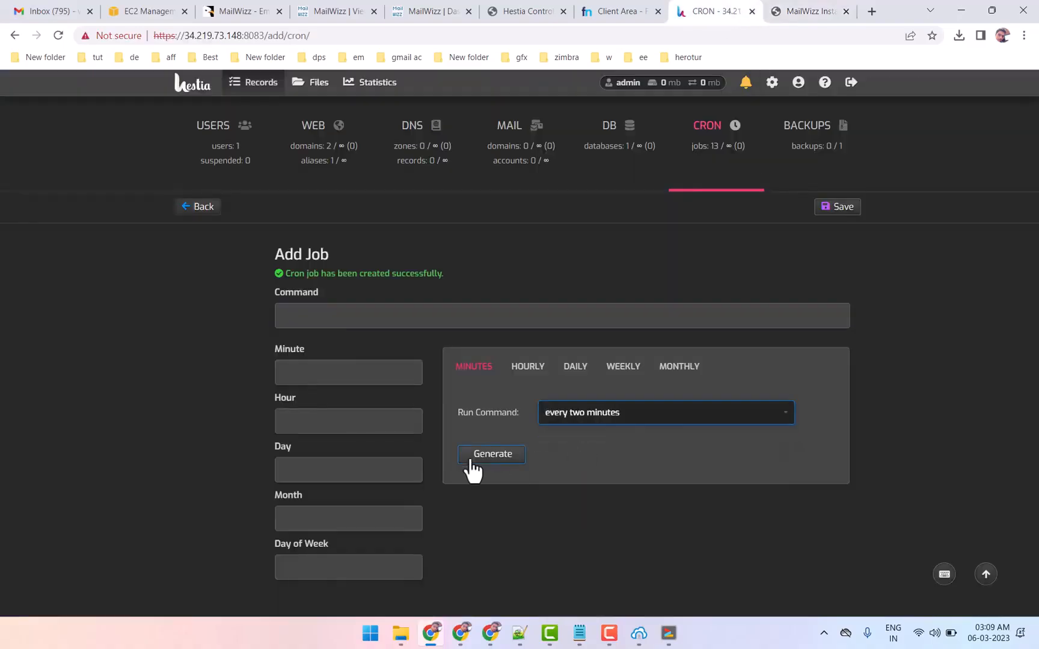
click(472, 460)
click(357, 319)
key(ctrl+v)
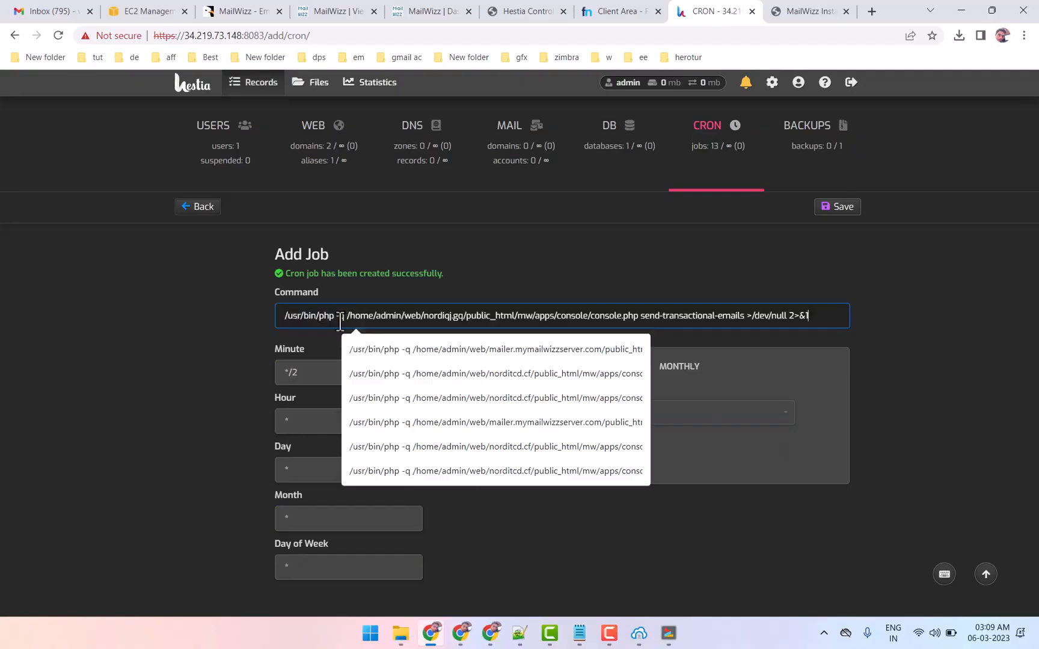
click(452, 329)
click(838, 207)
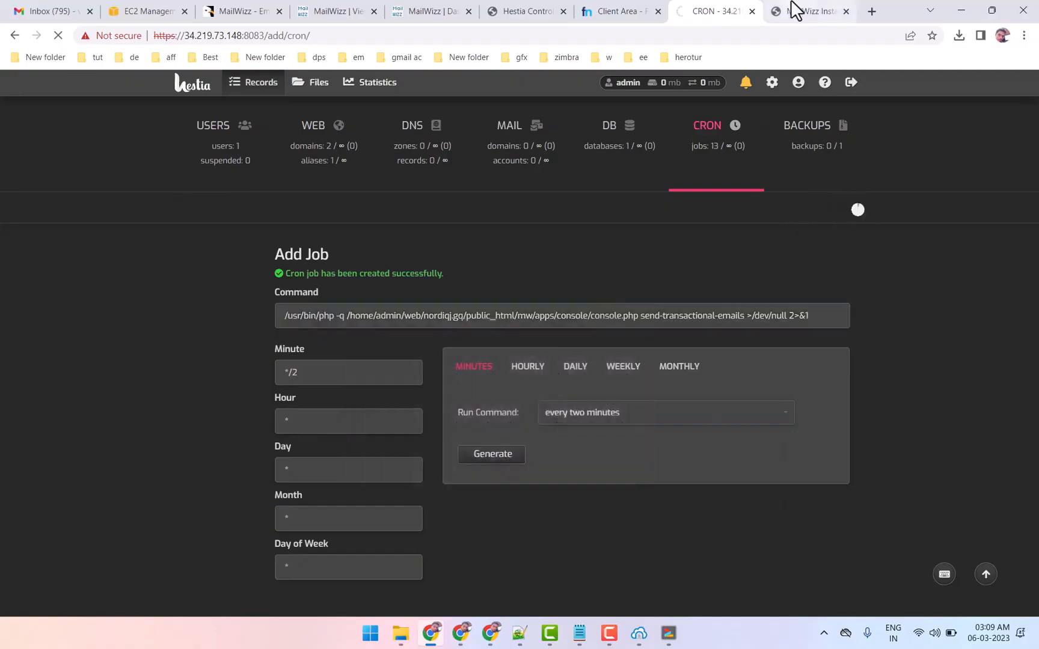
Add the bounce handler cron job running every 10 minutes.
click(795, 8)
drag(252, 364, 810, 373)
click(717, 11)
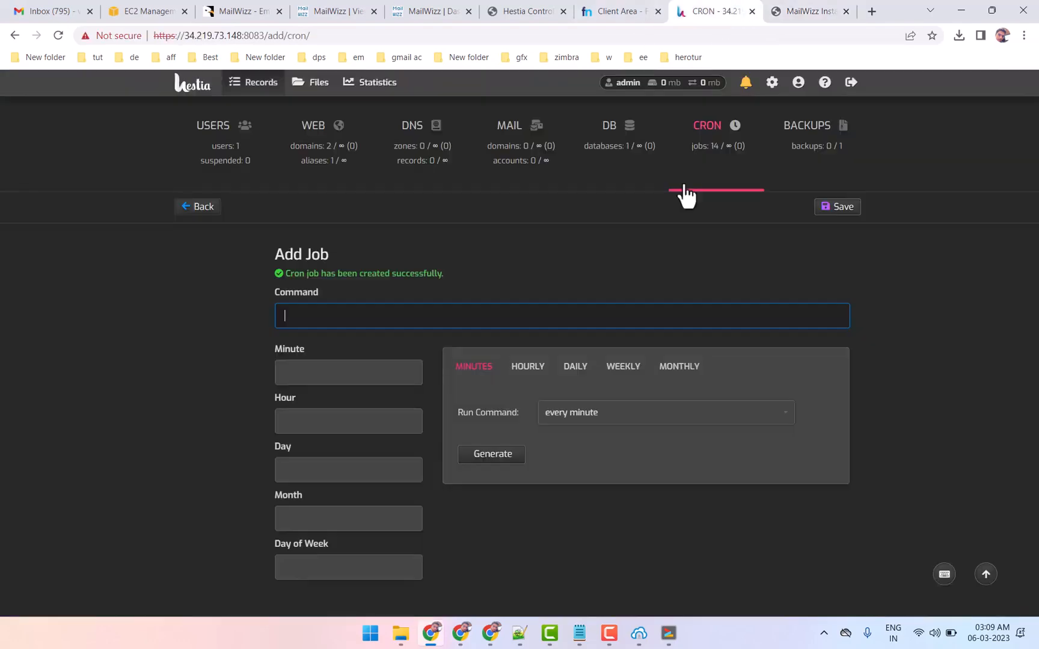
key(ctrl+v)
click(622, 419)
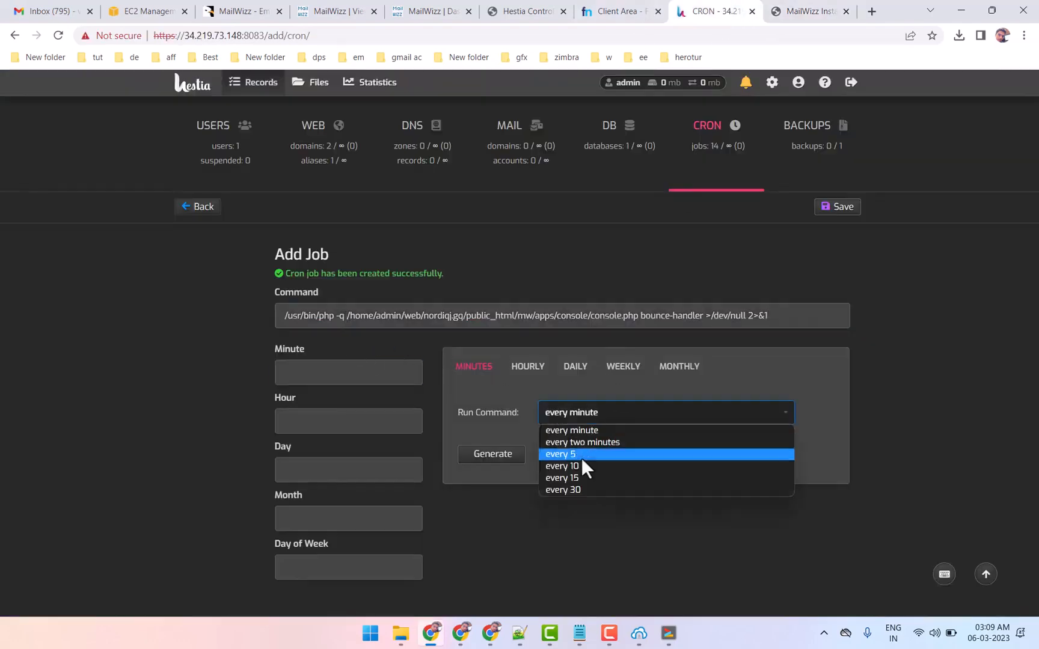
click(576, 466)
click(487, 458)
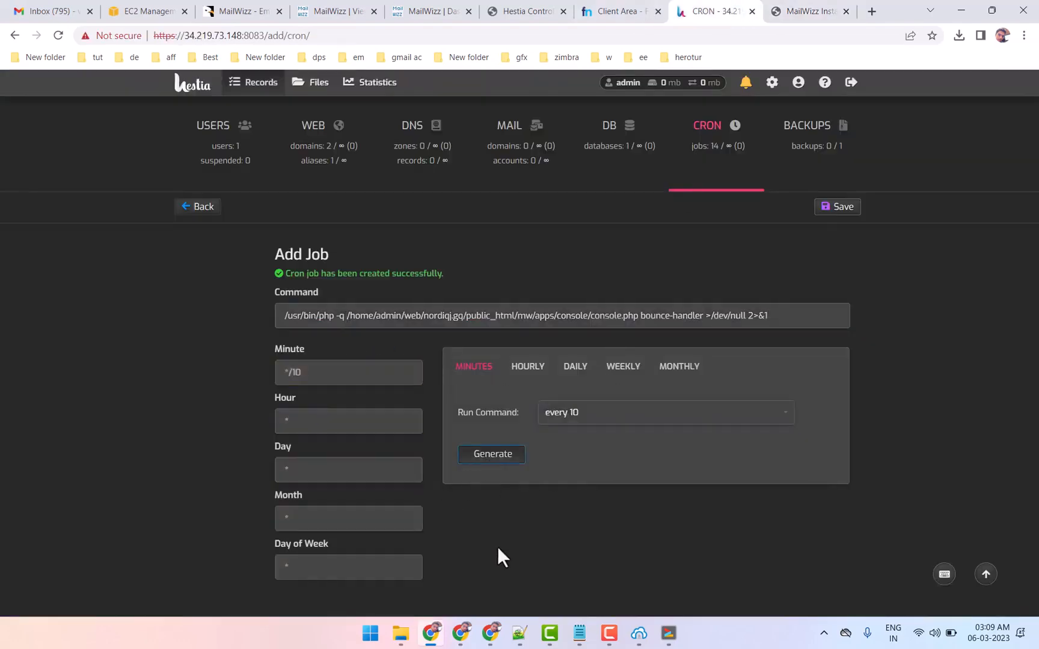
click(838, 206)
Add the feedback-loop handler cron job with a */20 minute schedule.
click(805, 11)
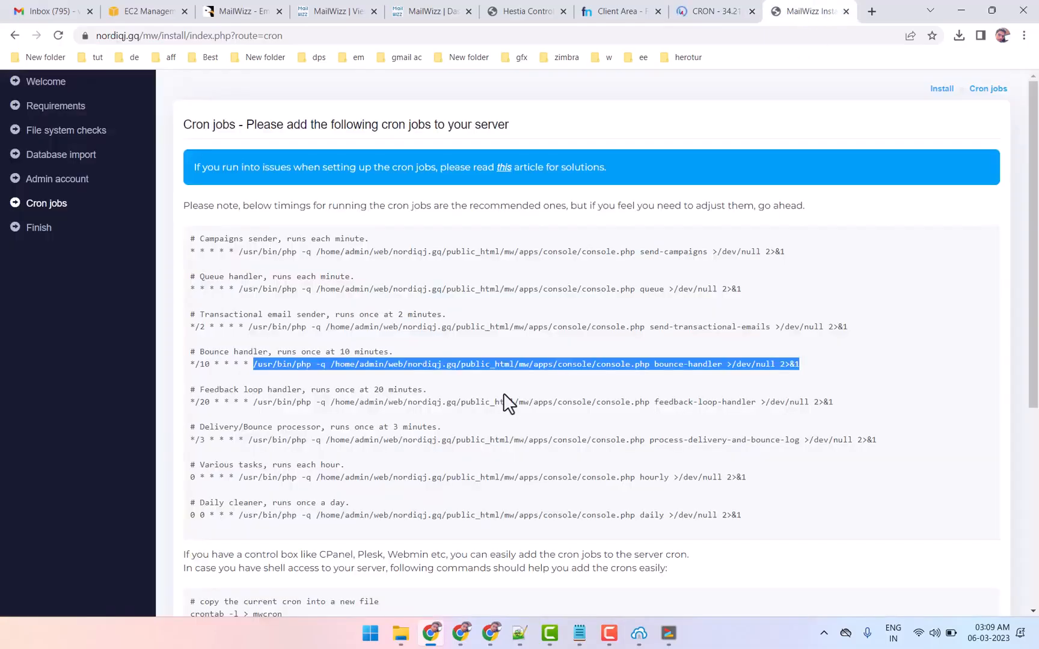
scroll(346, 351, down, 1)
drag(252, 333, 864, 344)
key(ctrl+c)
drag(371, 320, 425, 322)
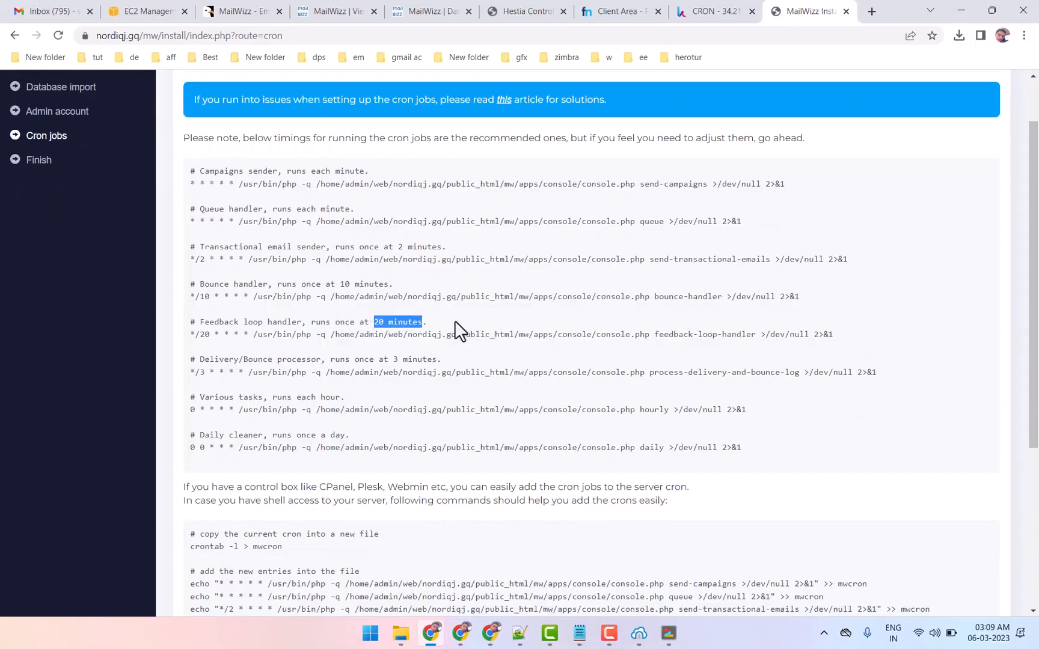
click(691, 11)
key(ctrl+v)
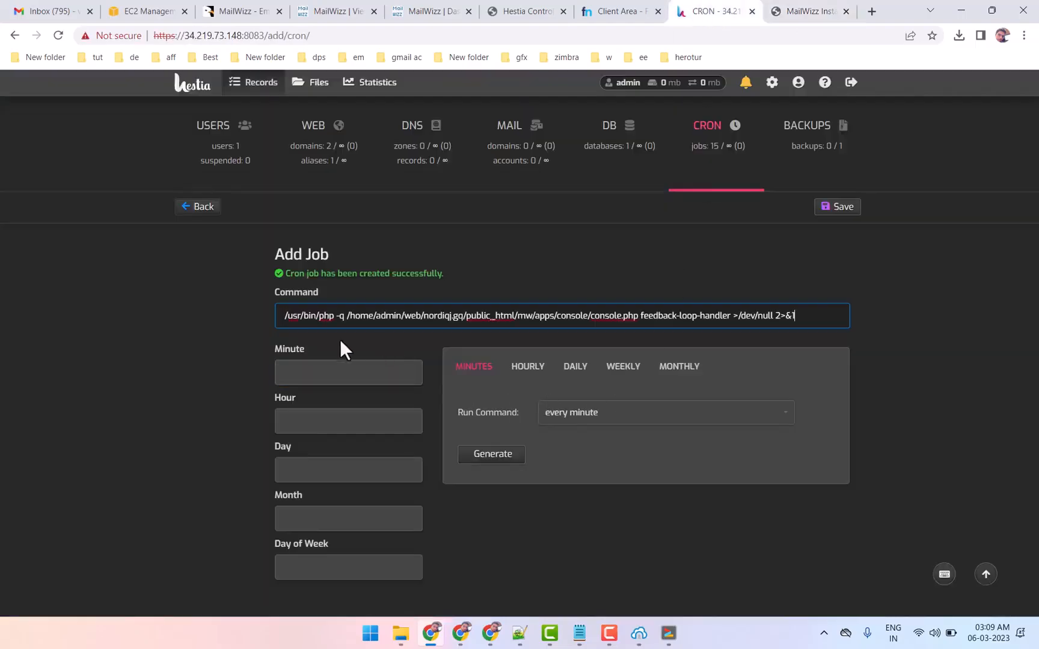
click(586, 418)
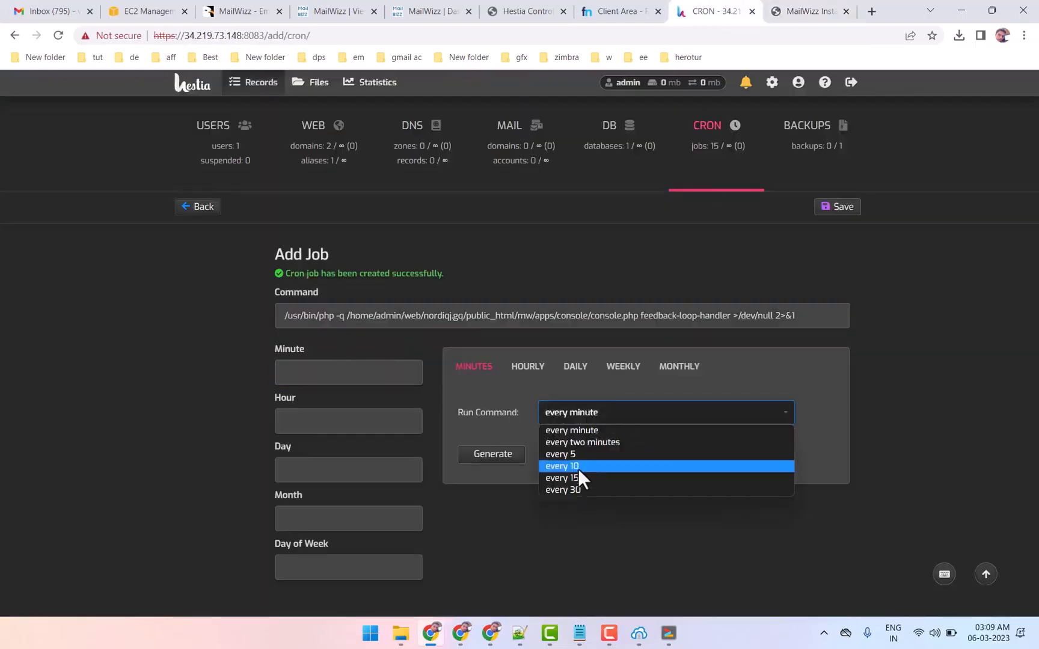
click(578, 466)
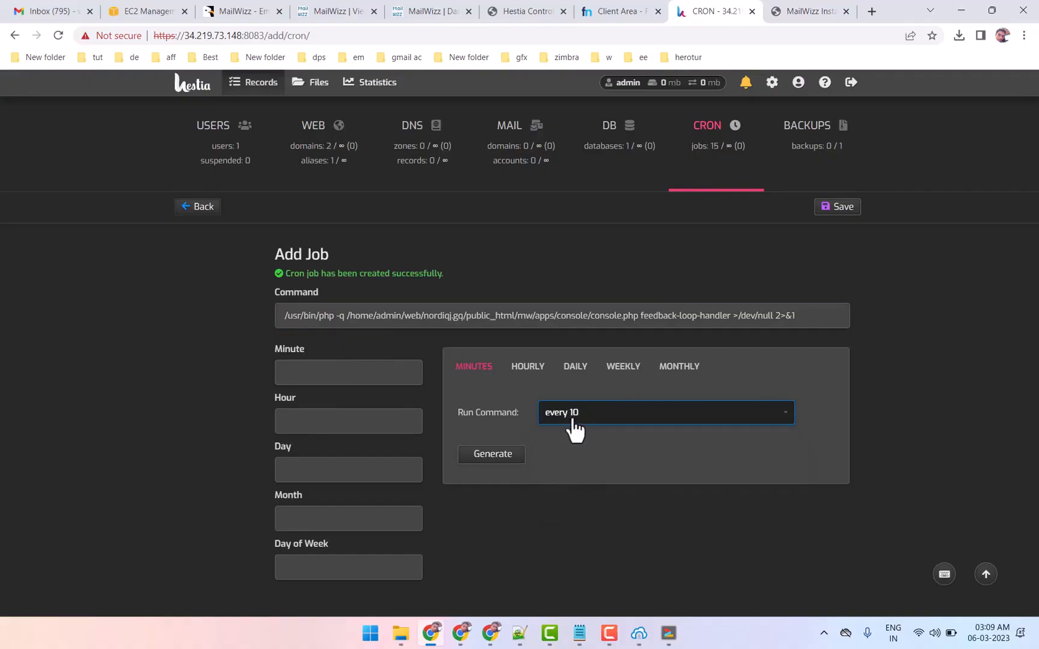
click(481, 457)
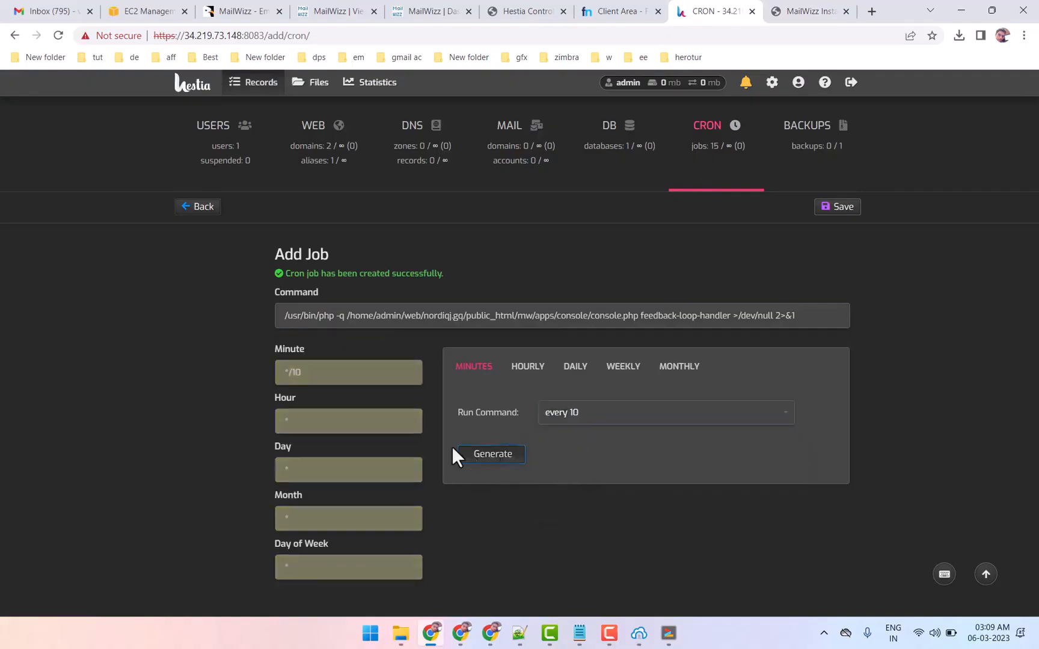
click(292, 373)
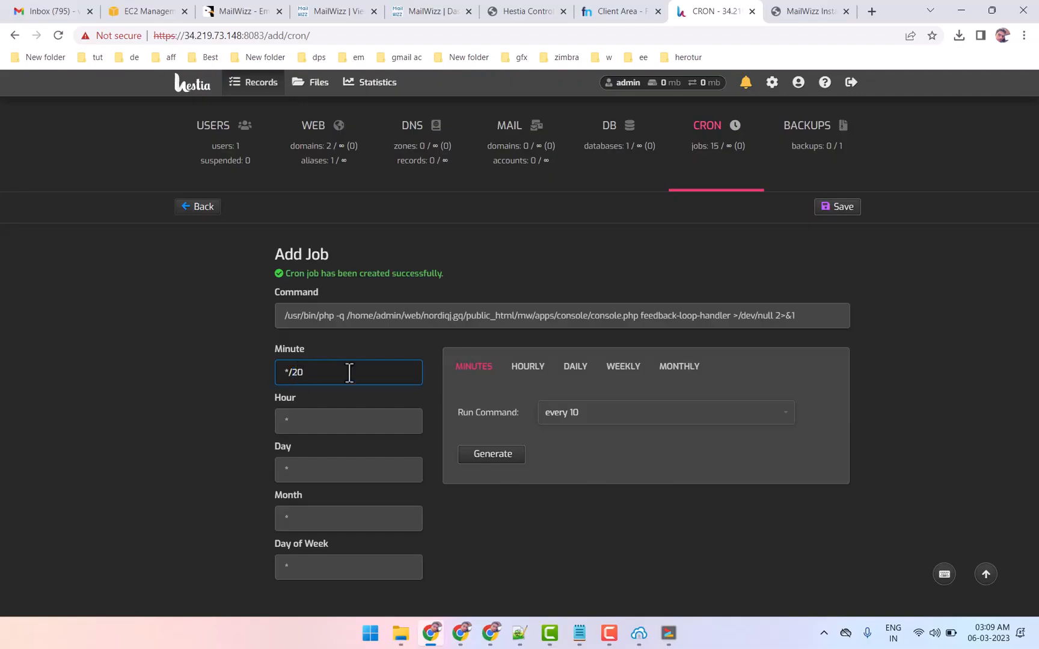
click(839, 207)
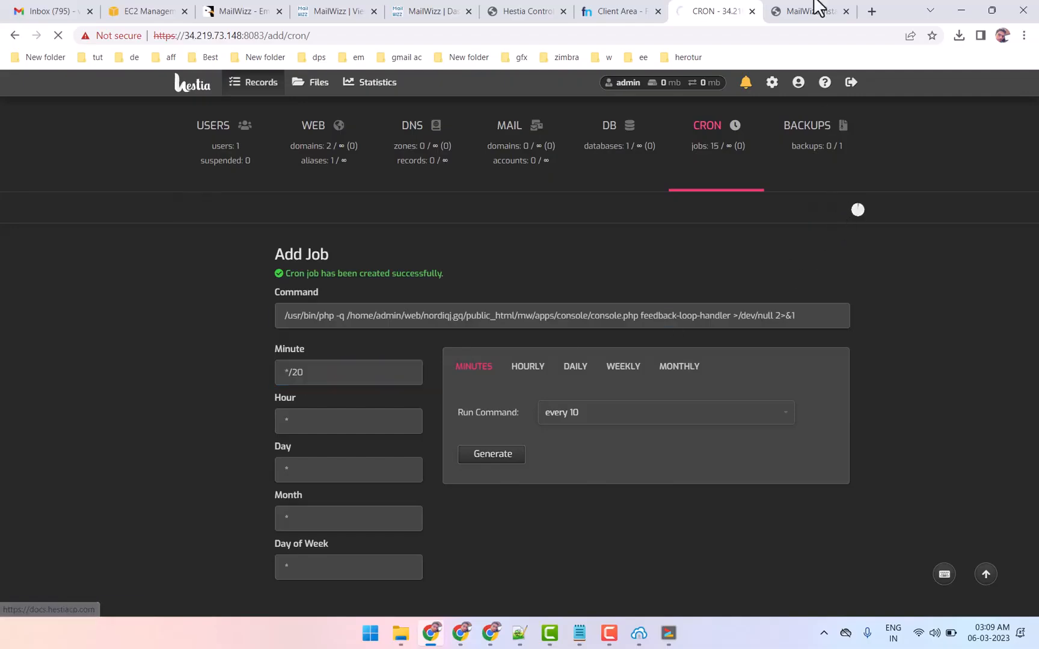
click(812, 11)
drag(247, 373, 847, 373)
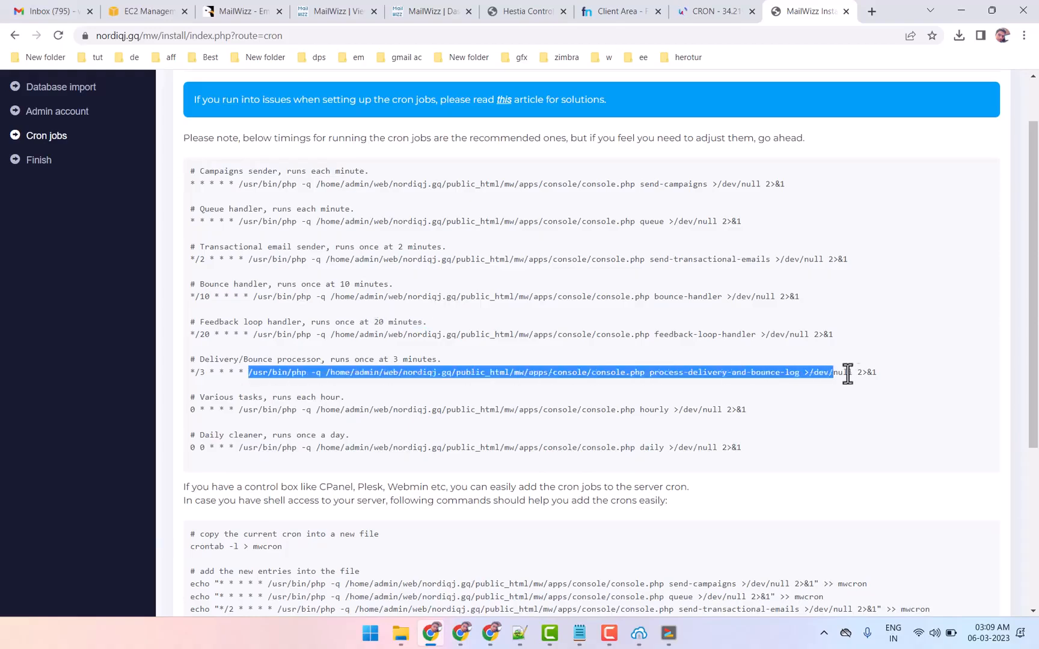
Add the MailWizz delivery/bounce processor cron job running every 3 minutes (*/3).
right_click(451, 363)
click(422, 374)
drag(247, 373, 906, 383)
click(709, 11)
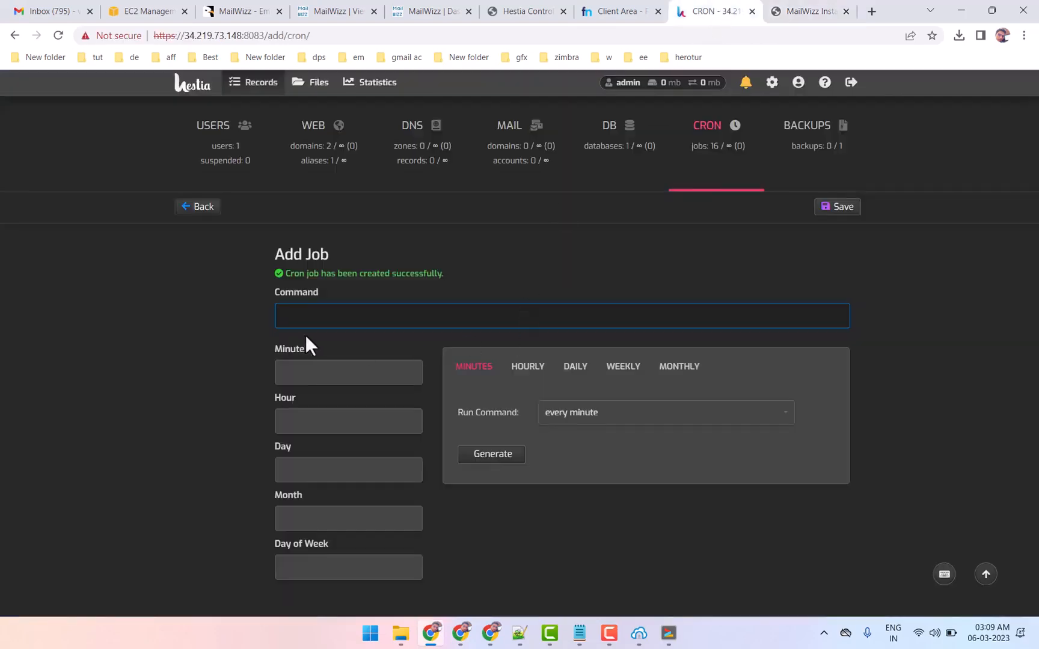
key(ctrl+v)
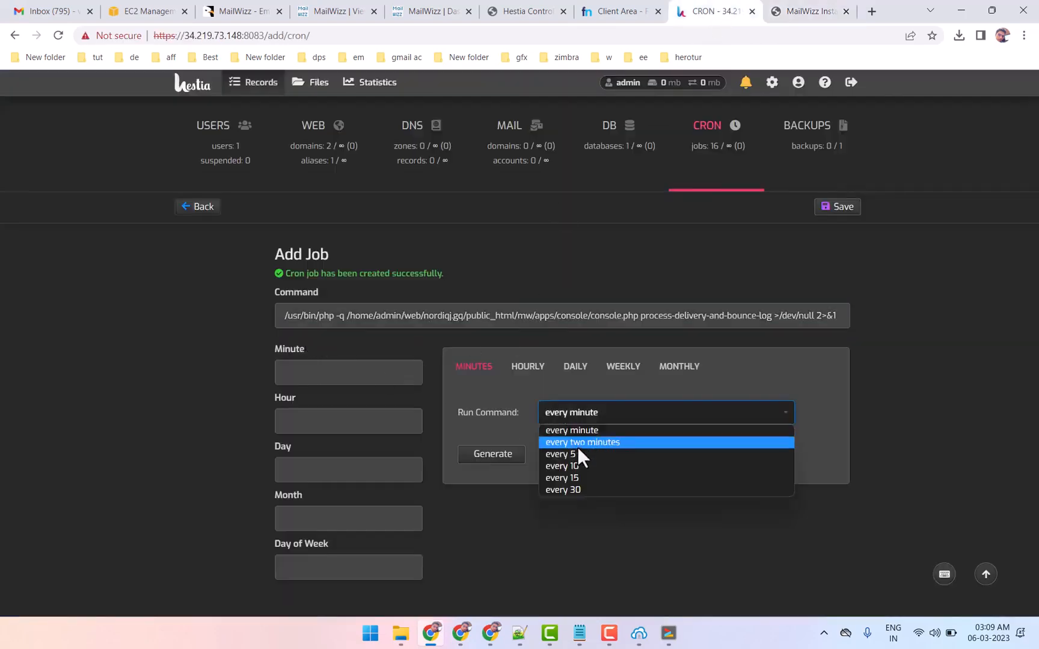
click(577, 445)
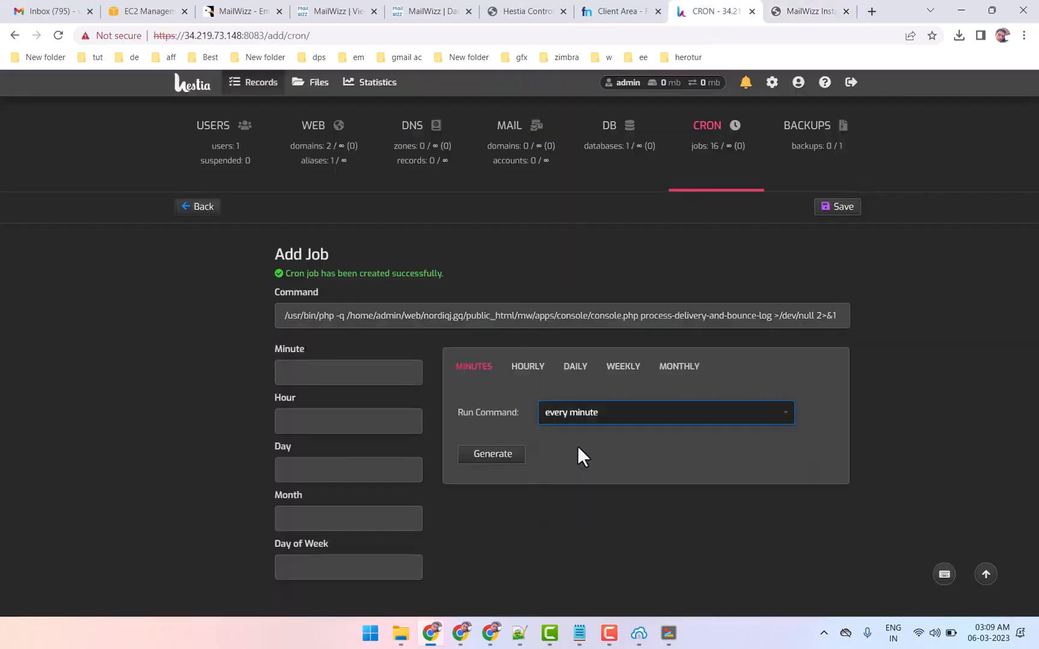
click(488, 457)
click(326, 377)
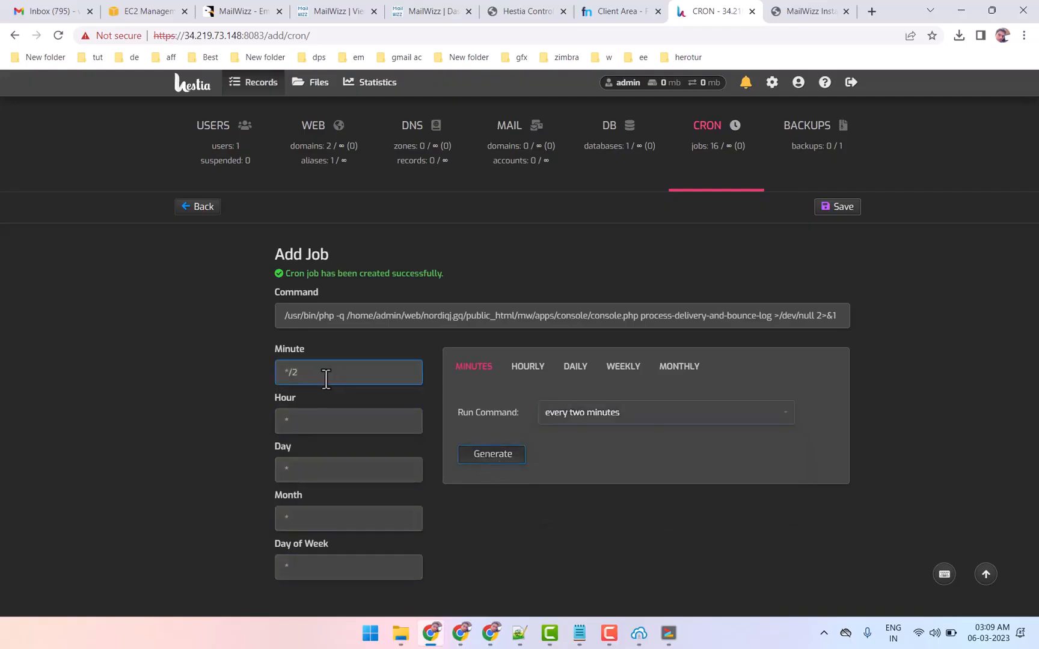
click(290, 373)
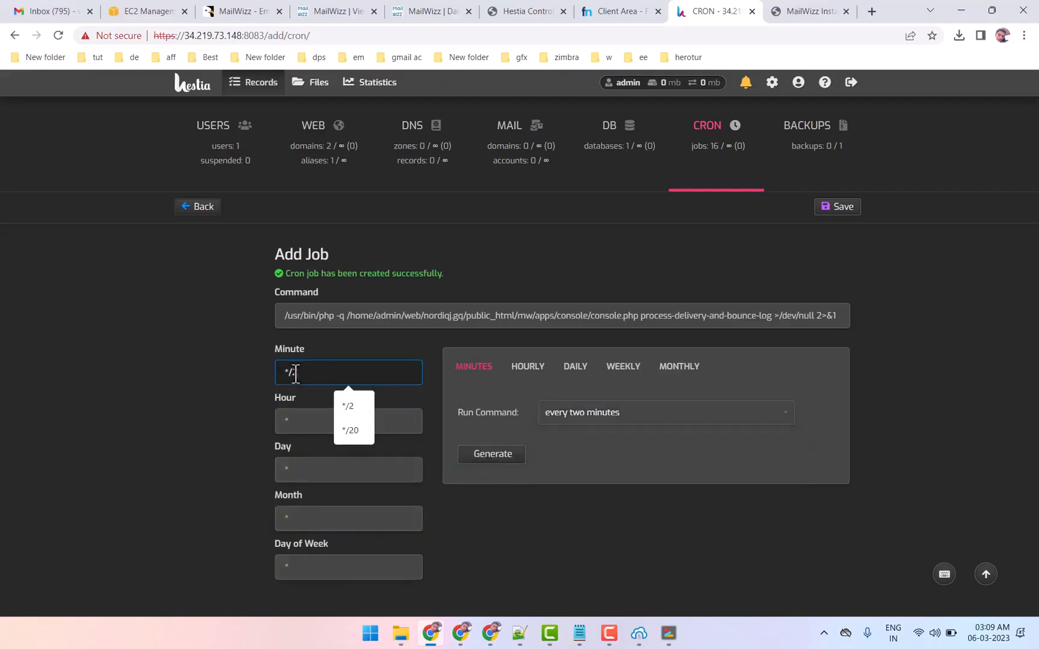
text(3)
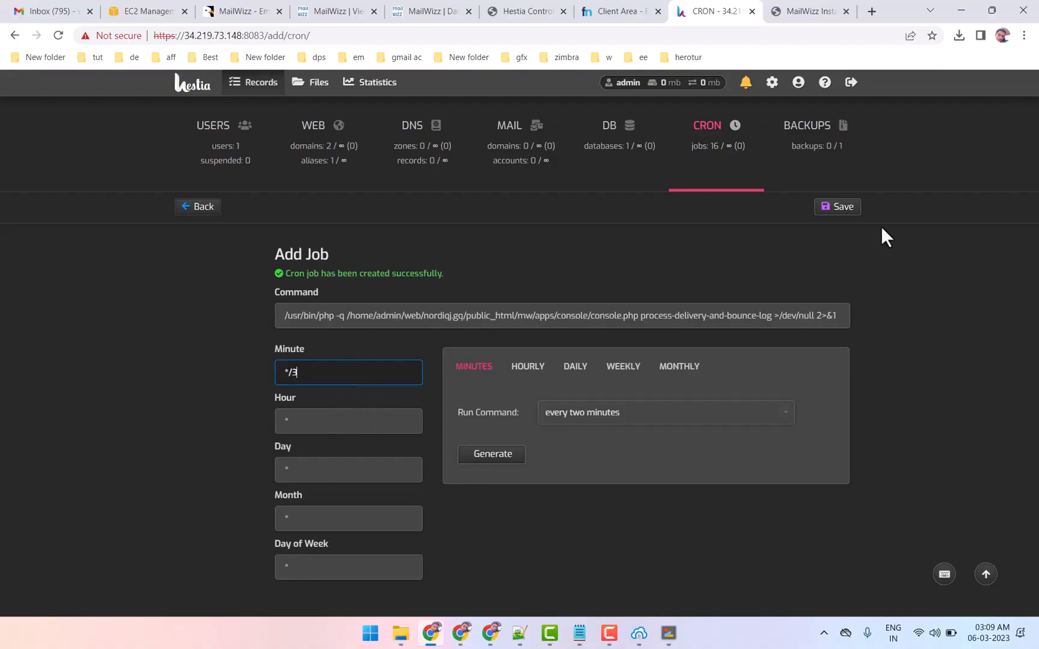
click(841, 211)
Add the MailWizz hourly tasks cron job with an hourly schedule.
click(807, 11)
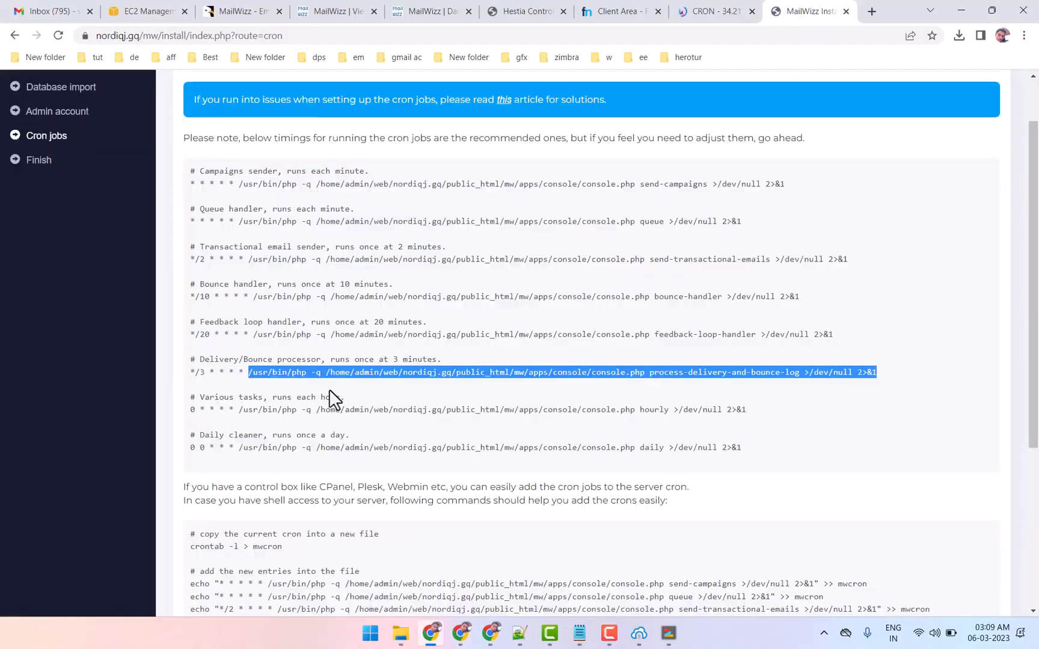
drag(239, 410, 751, 410)
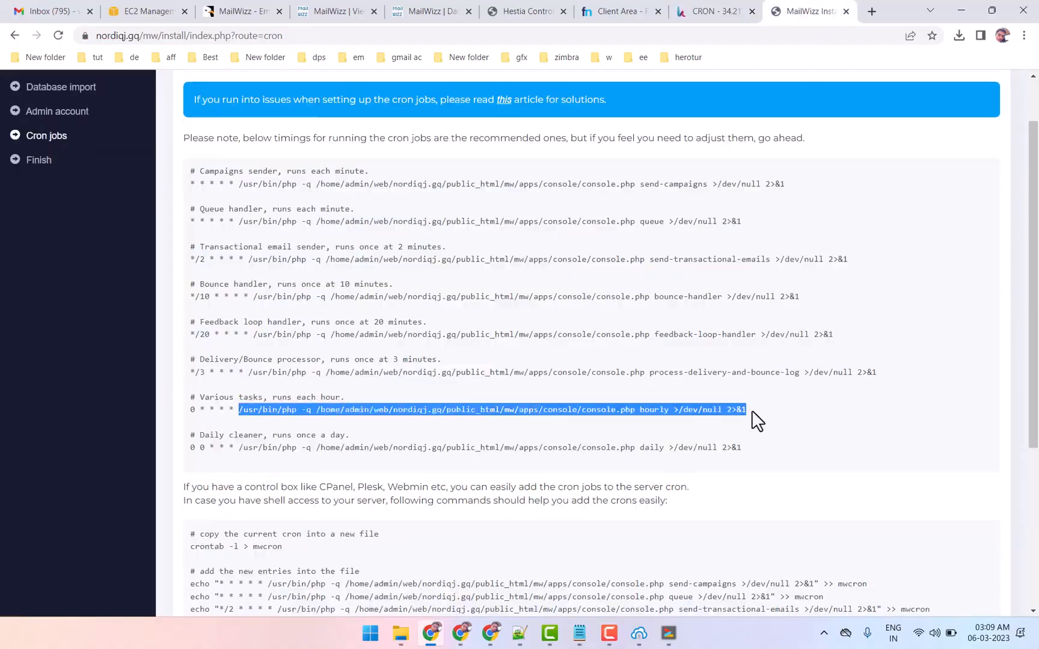
right_click(716, 410)
click(671, 423)
click(292, 401)
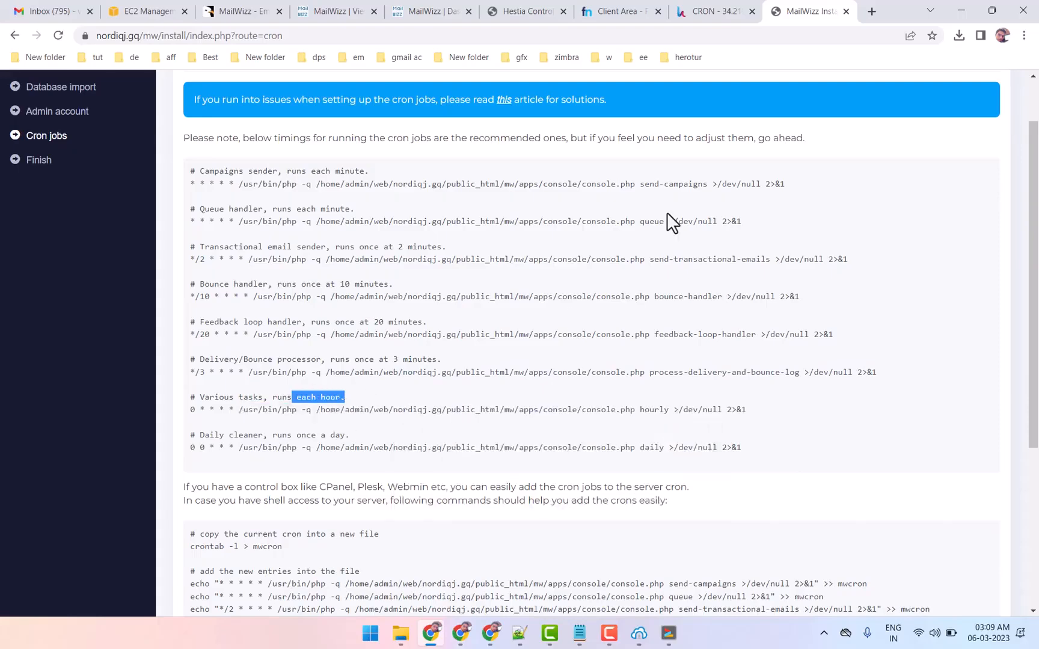
click(715, 11)
click(549, 367)
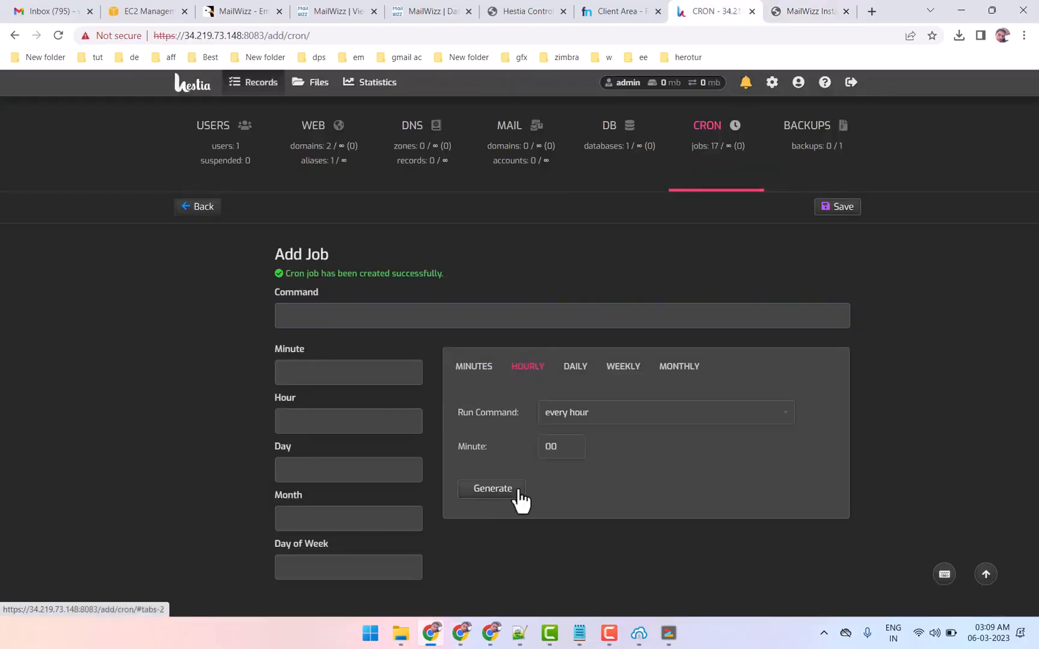
click(482, 497)
click(337, 317)
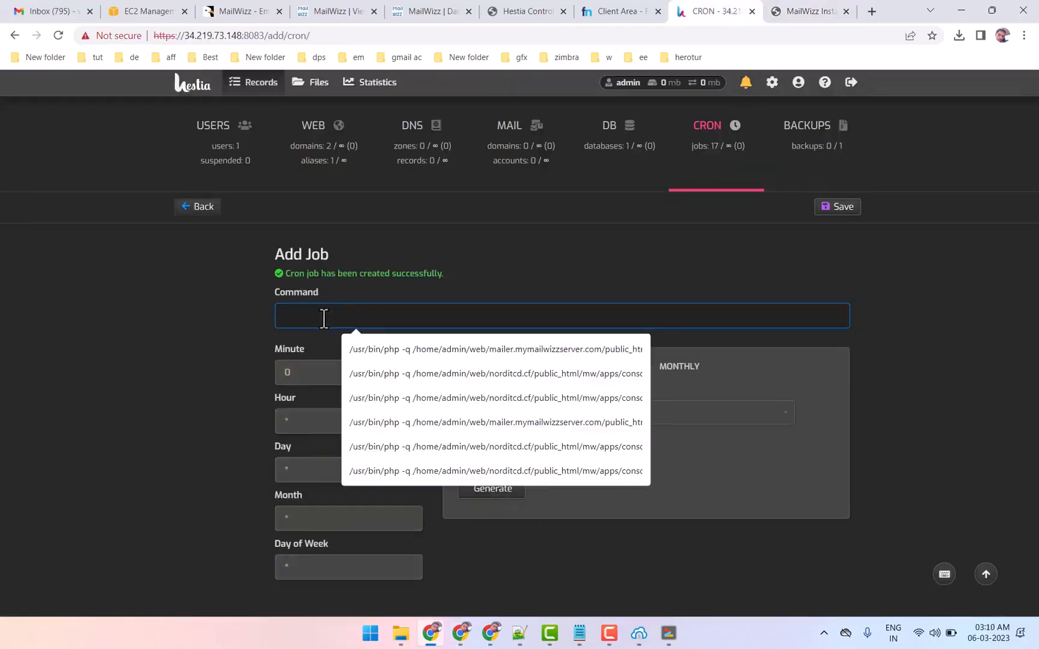
key(ctrl+v)
click(838, 208)
Add the MailWizz daily cleaner cron job scheduled daily at 12:00.
click(806, 13)
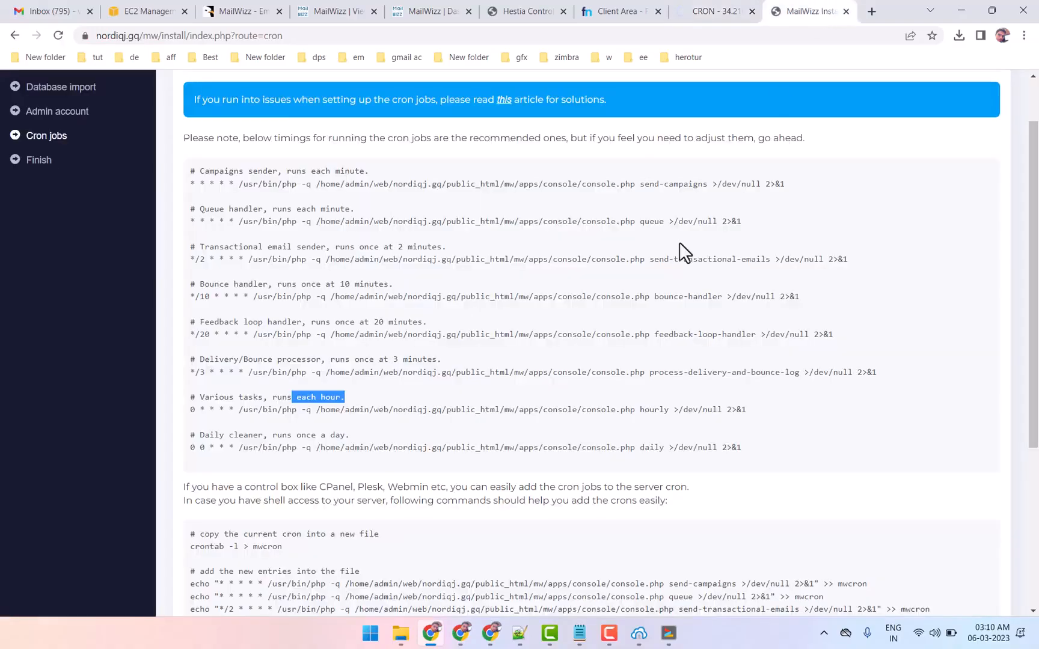
drag(239, 449, 763, 448)
right_click(666, 464)
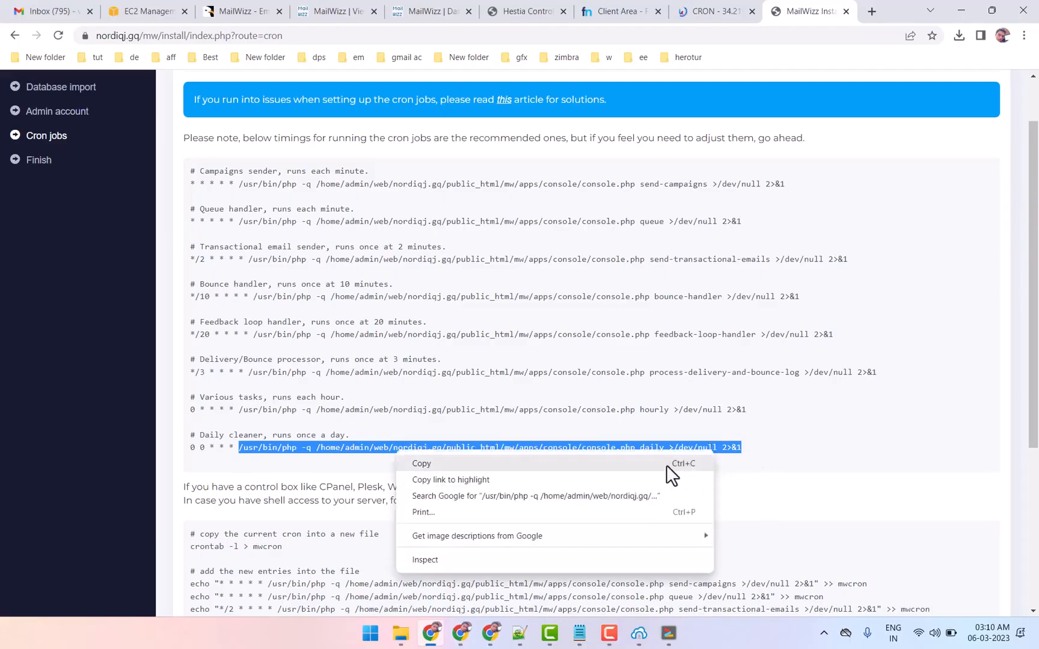
click(668, 465)
click(716, 11)
click(528, 367)
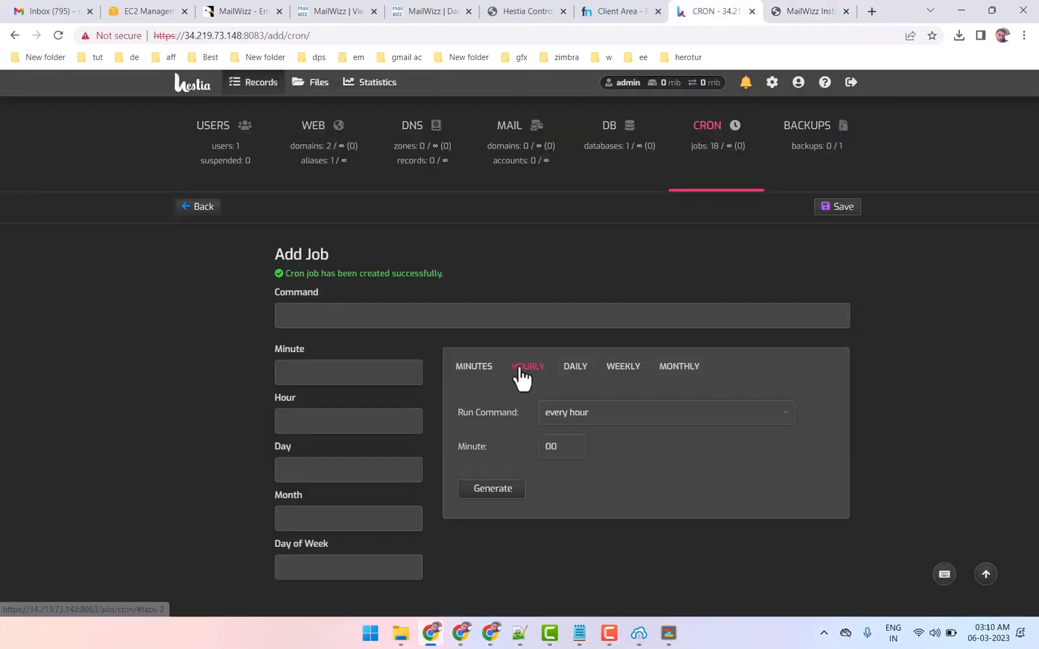
click(576, 368)
click(492, 489)
click(324, 317)
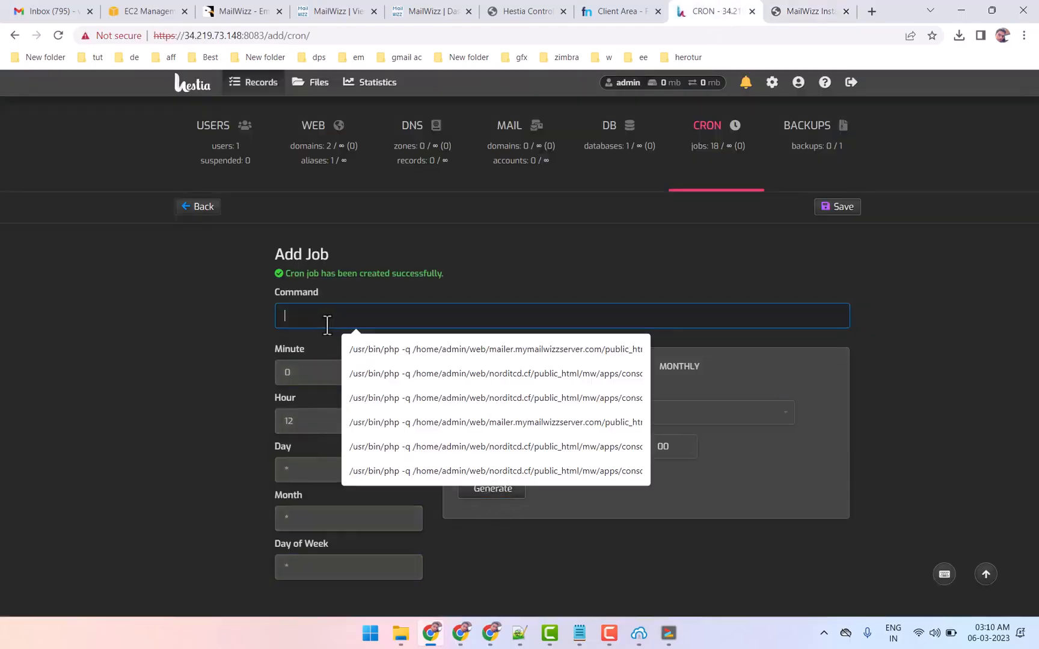
key(ctrl+v)
click(838, 208)
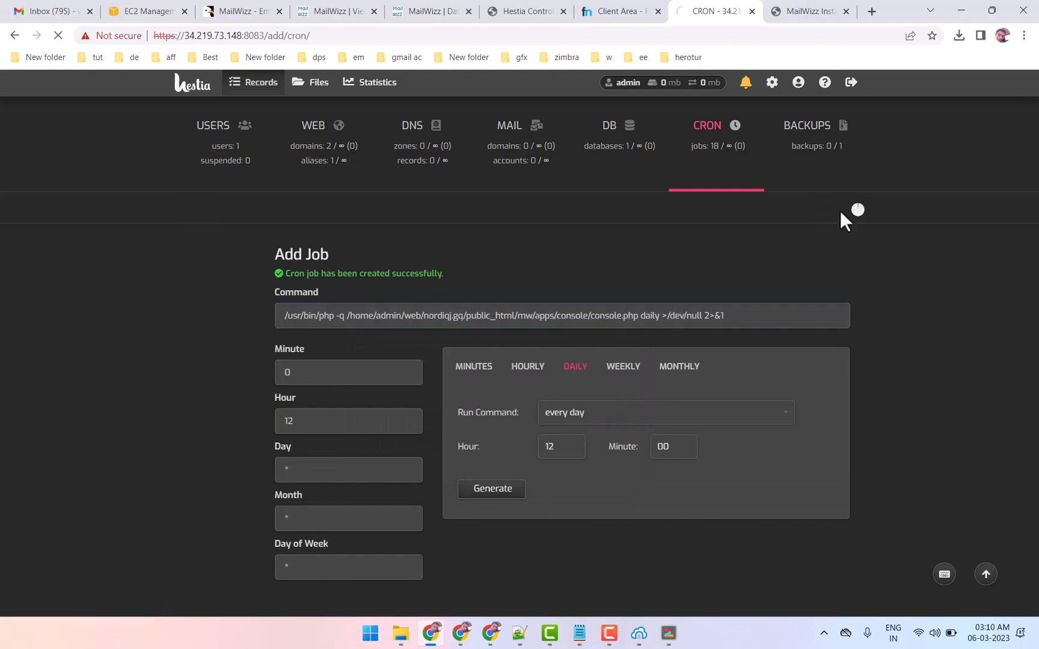
click(806, 9)
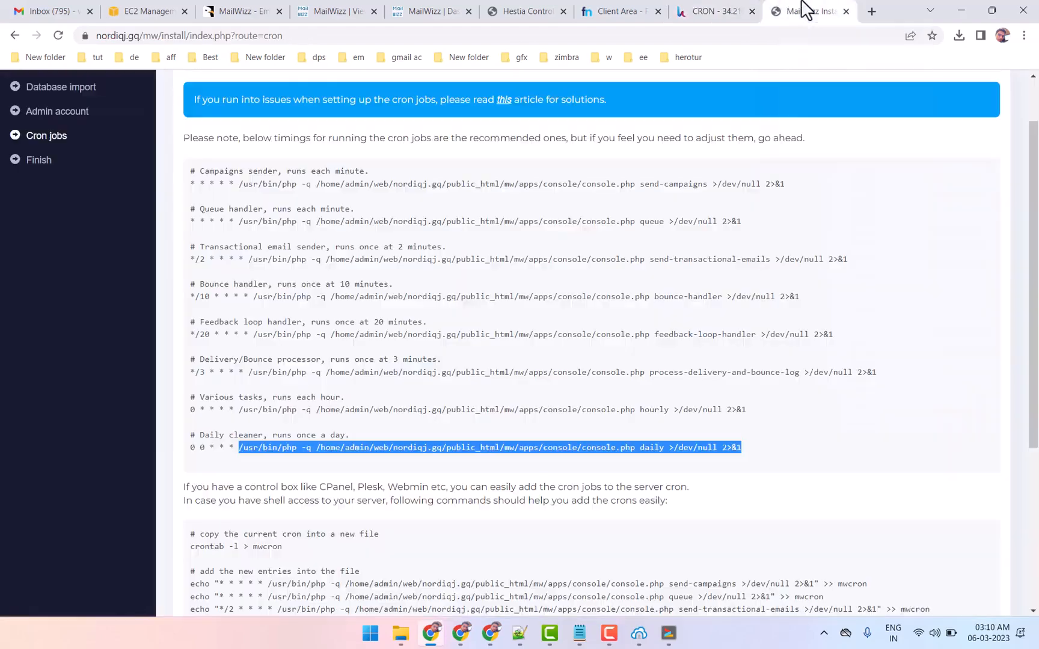
Confirm 'Cron jobs are installed, continue.' to reach the Finish page, then select the 'install' folder name.
scroll(893, 387, down, 5)
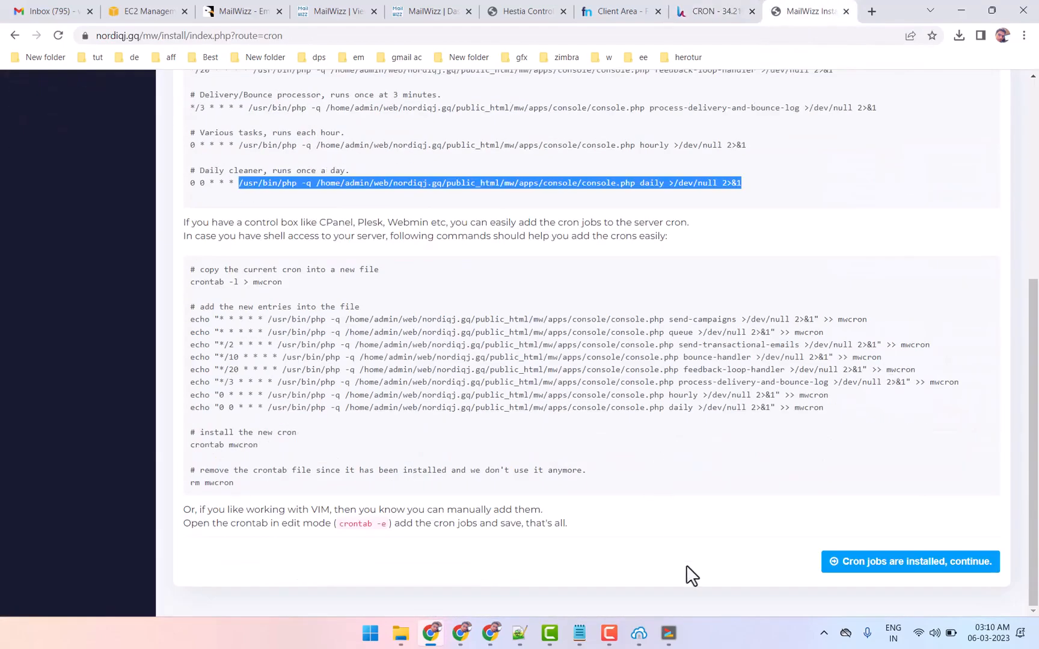
key(alt+Tab)
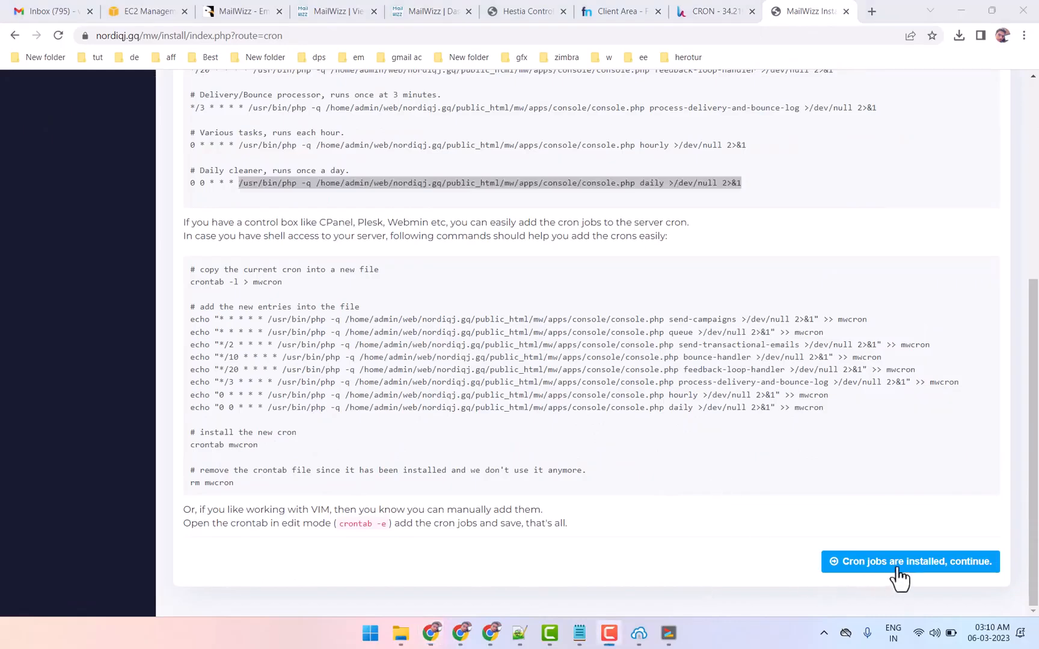
click(923, 575)
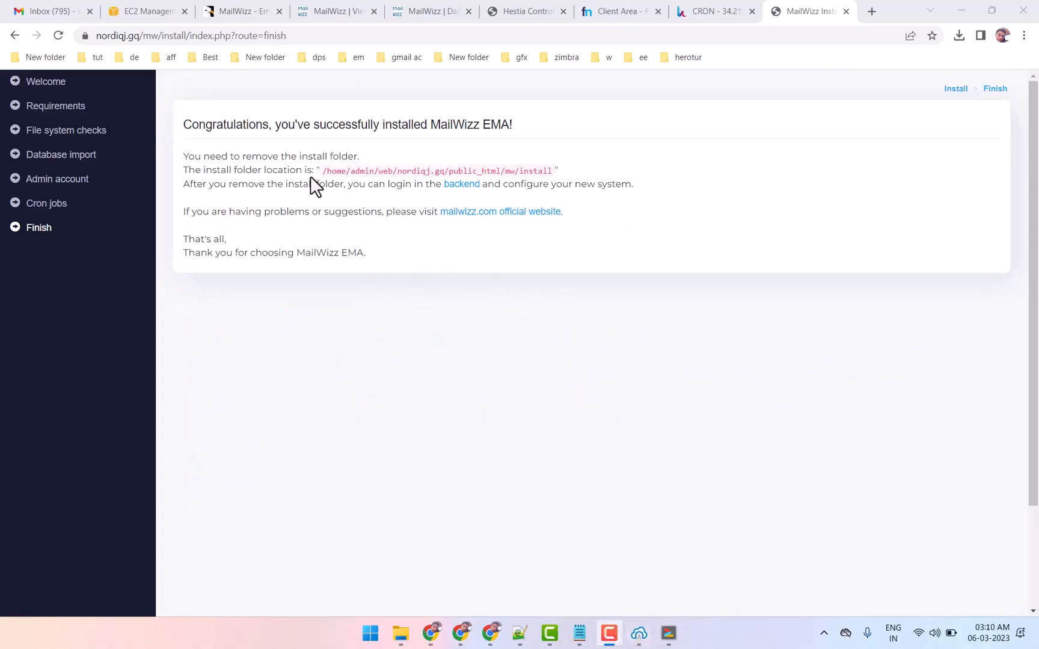
double_click(537, 171)
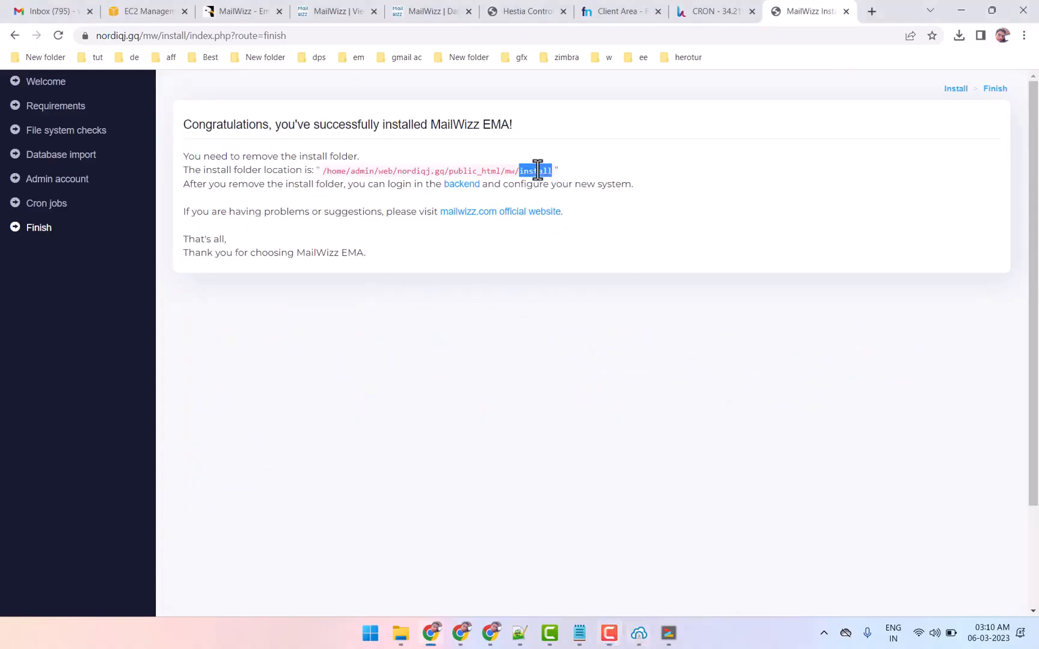
click(641, 635)
Erase the install folder inside the remote mw directory in Bitvise SFTP, then minimize it.
click(703, 575)
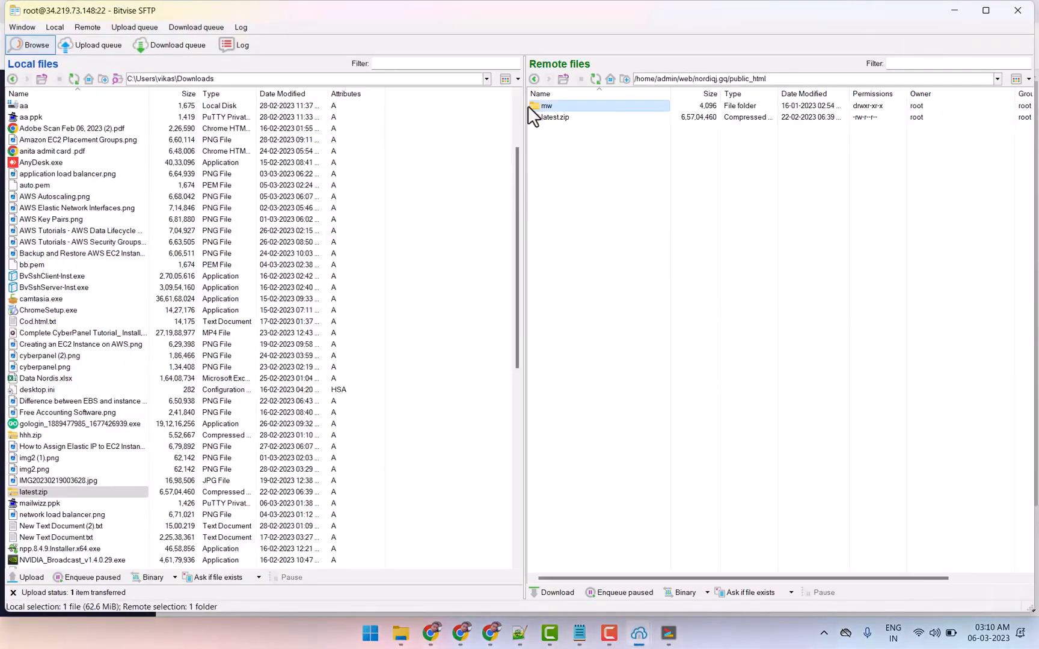
double_click(543, 106)
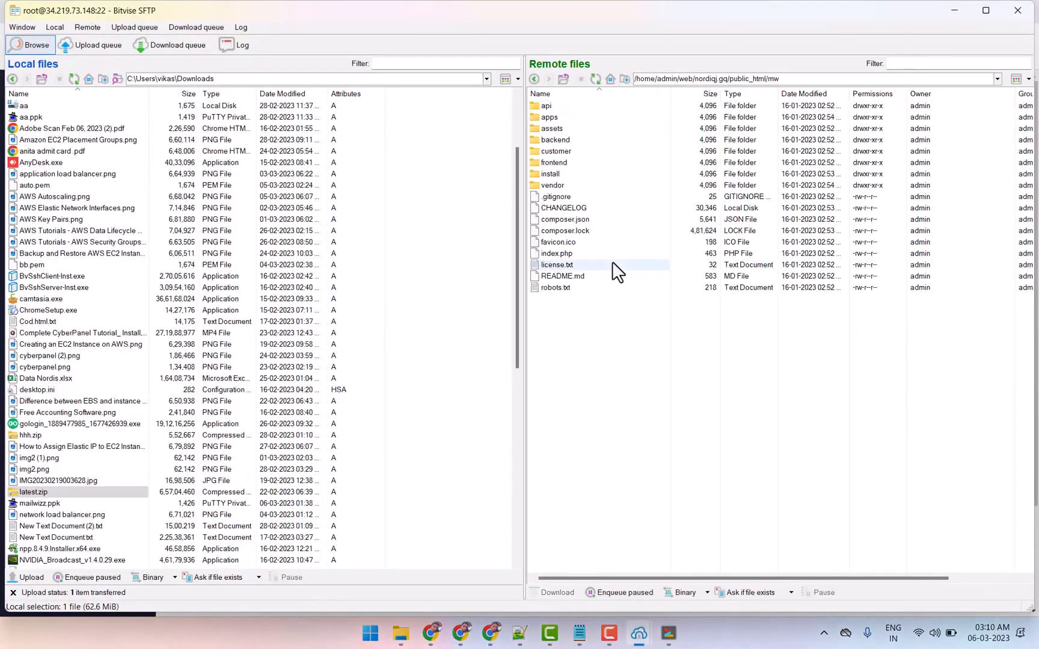
right_click(551, 174)
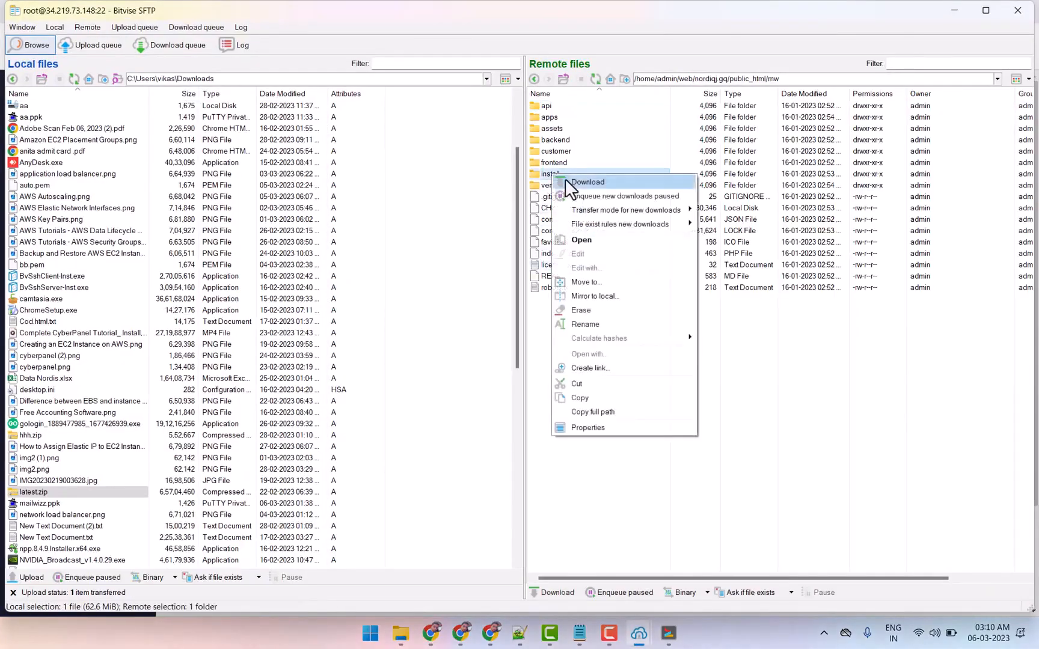
click(588, 311)
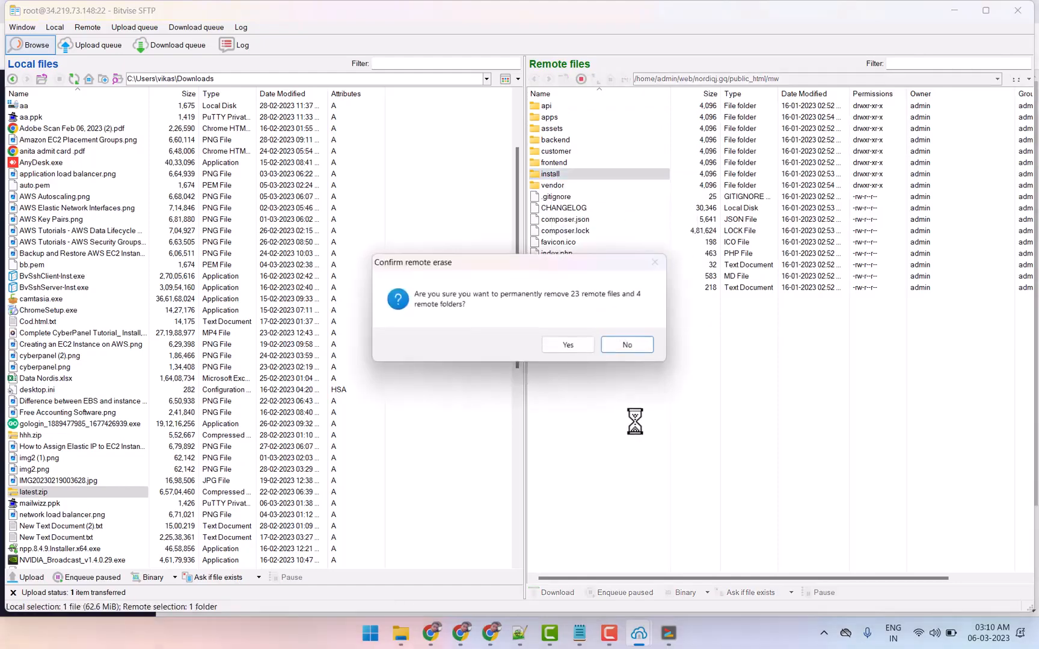
click(566, 343)
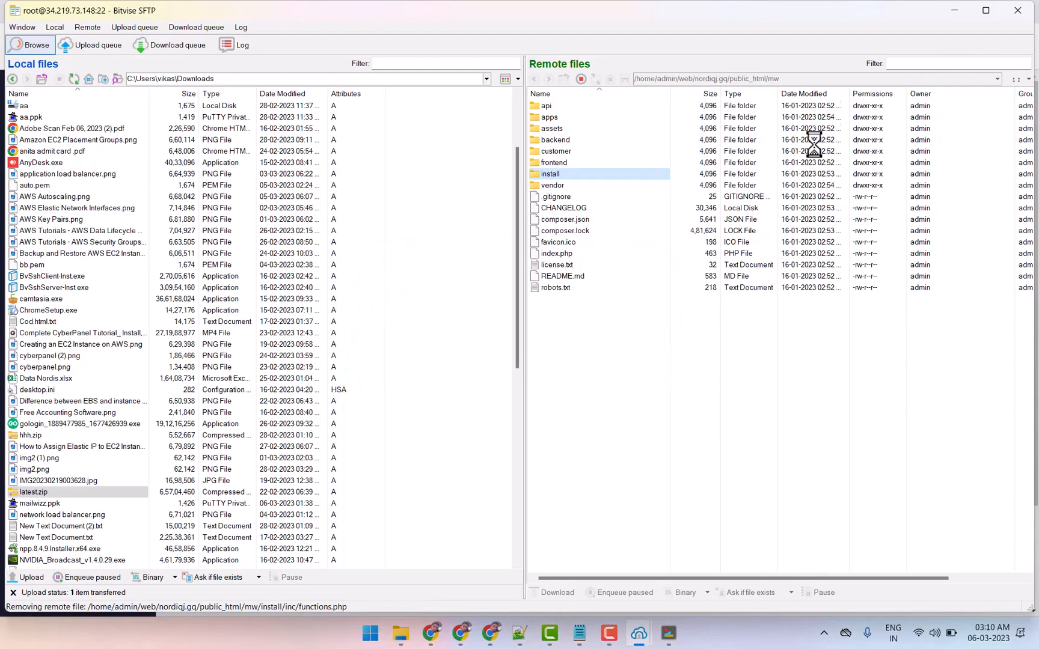
click(960, 11)
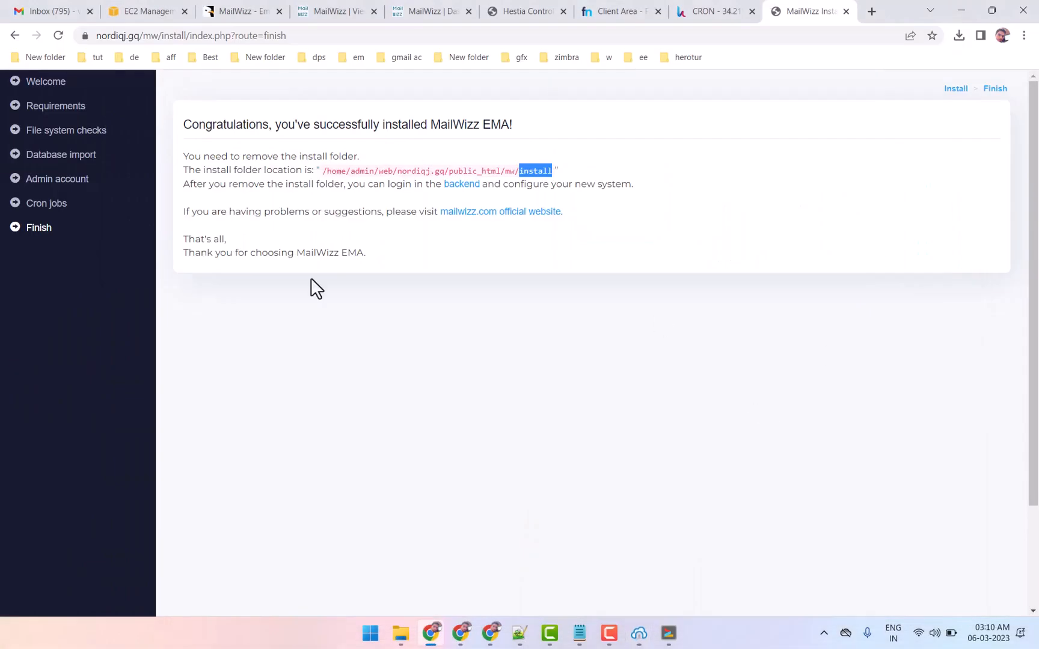
Open the MailWizz backend at nordiqj.gq/mw/backend, proceeding past Chrome's deceptive-site warning.
click(457, 185)
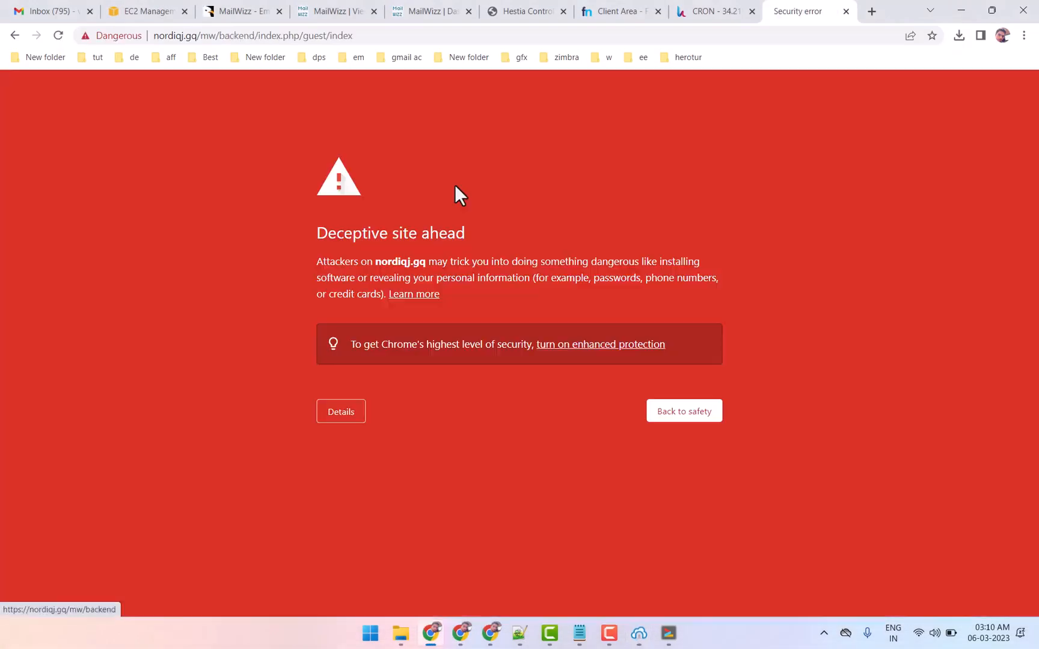
click(352, 416)
click(351, 517)
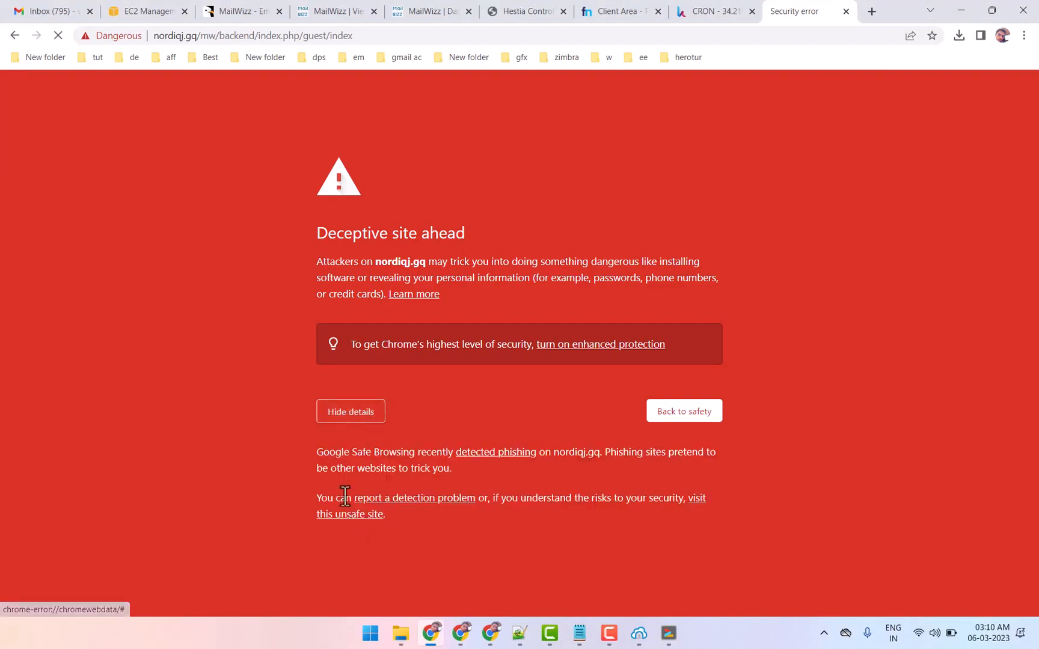
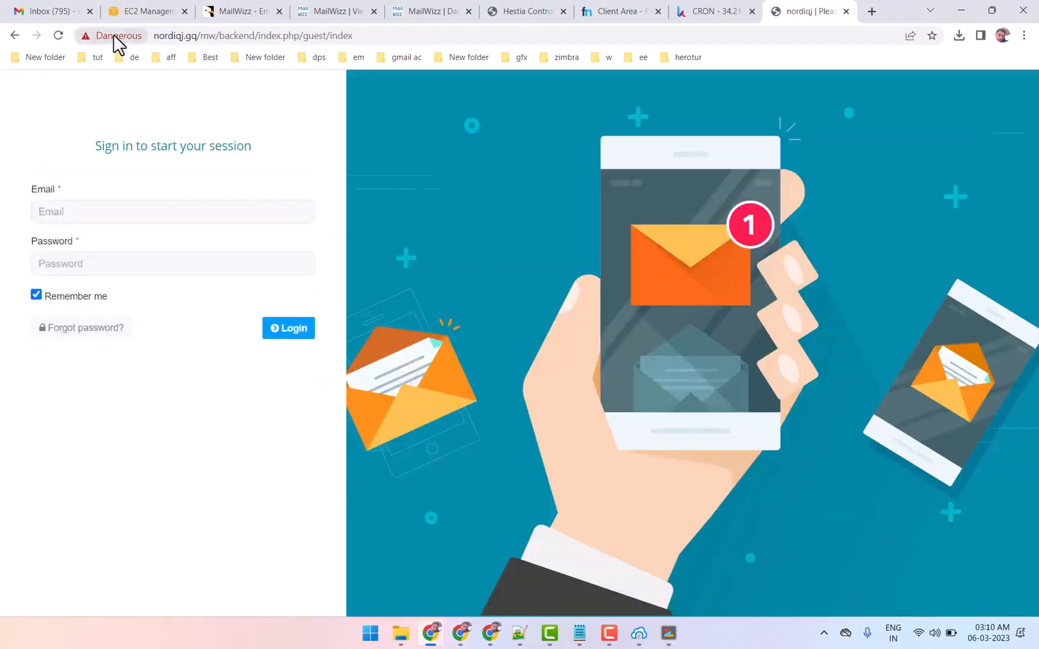
Check the site's security info and open the saved email suggestions on the login form.
click(117, 37)
click(276, 61)
click(97, 211)
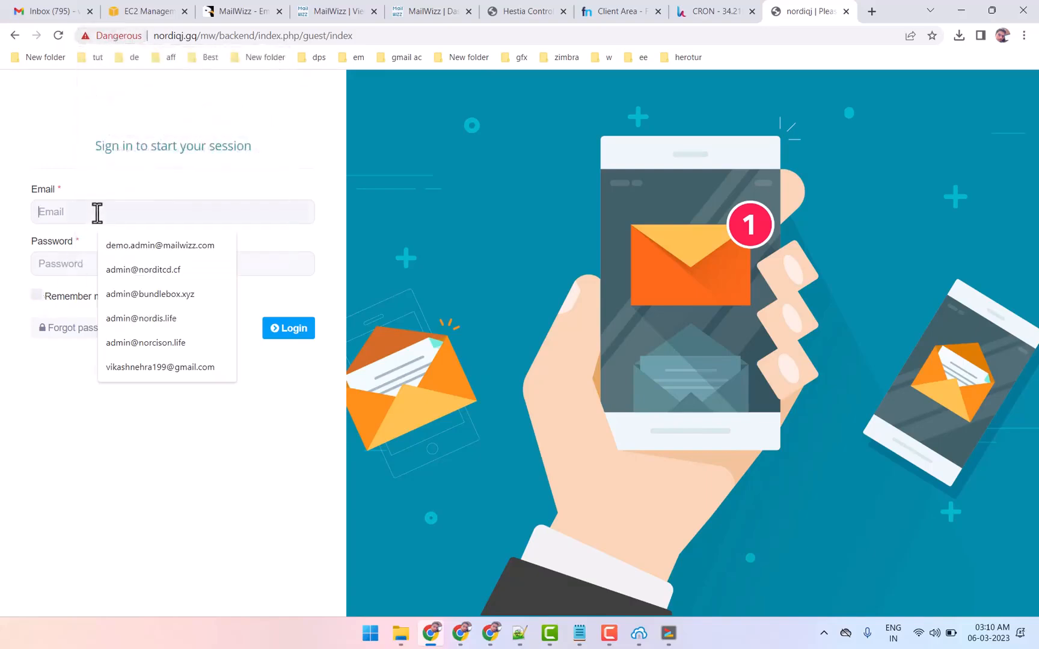
drag(25, 180, 74, 201)
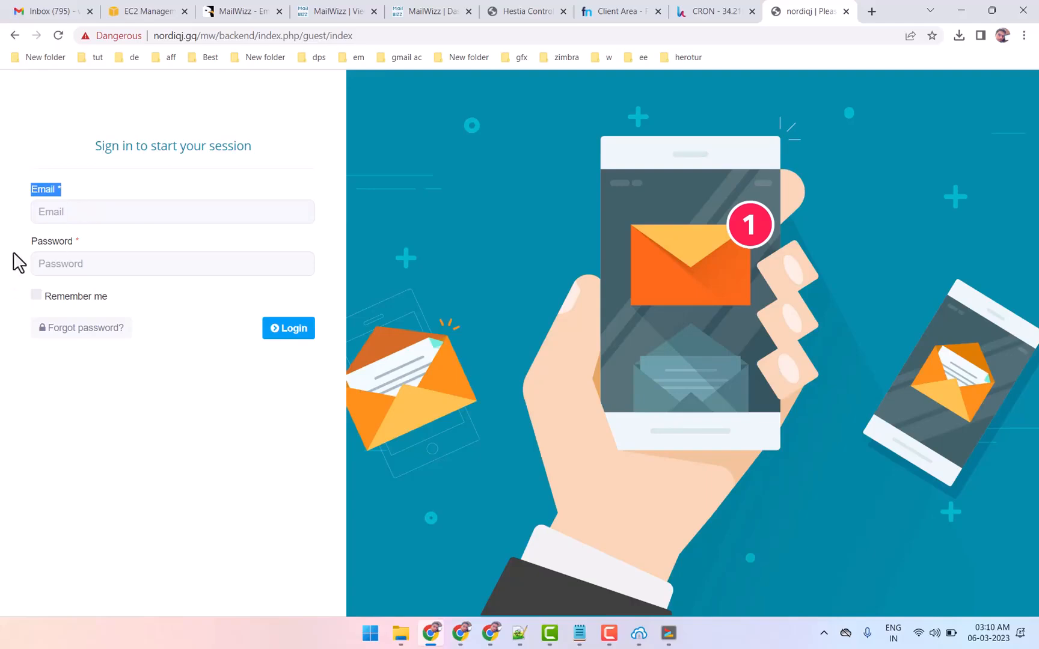
drag(19, 263, 121, 248)
click(104, 245)
Paste the account password from Notepad, then select the domain name in the address bar.
click(578, 635)
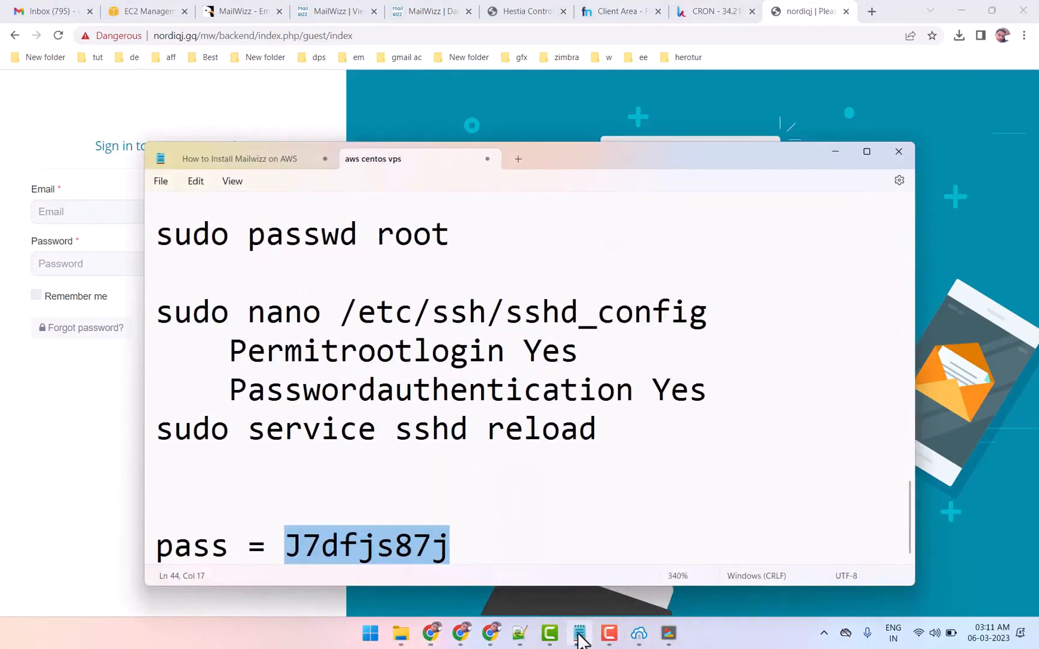
click(579, 634)
click(100, 262)
key(ctrl+v)
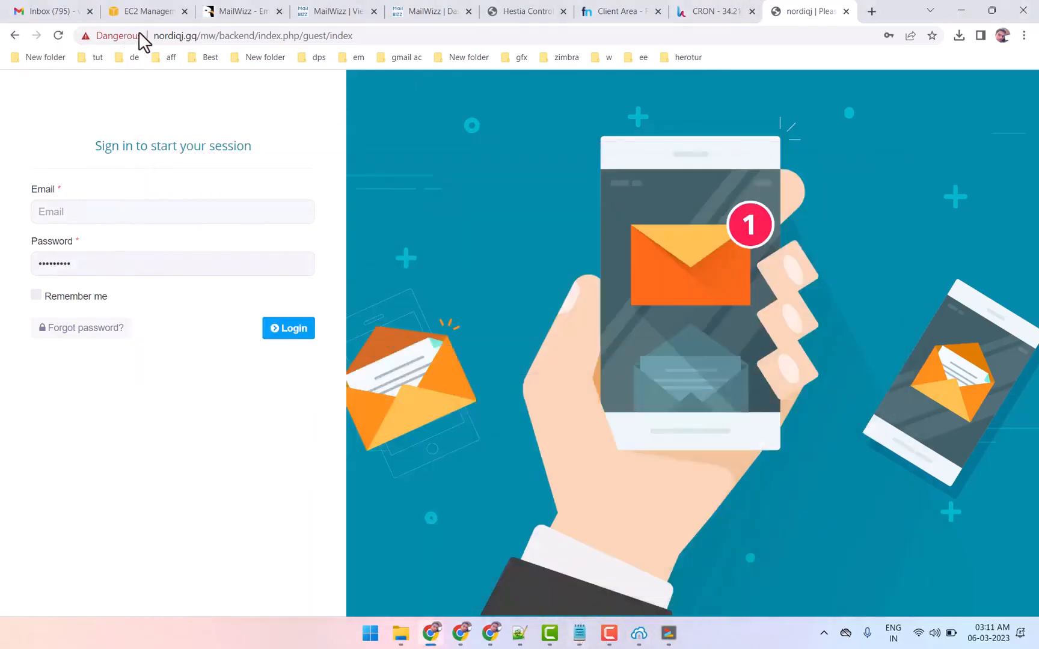
click(174, 37)
click(182, 35)
drag(188, 36, 227, 37)
key(ctrl+c)
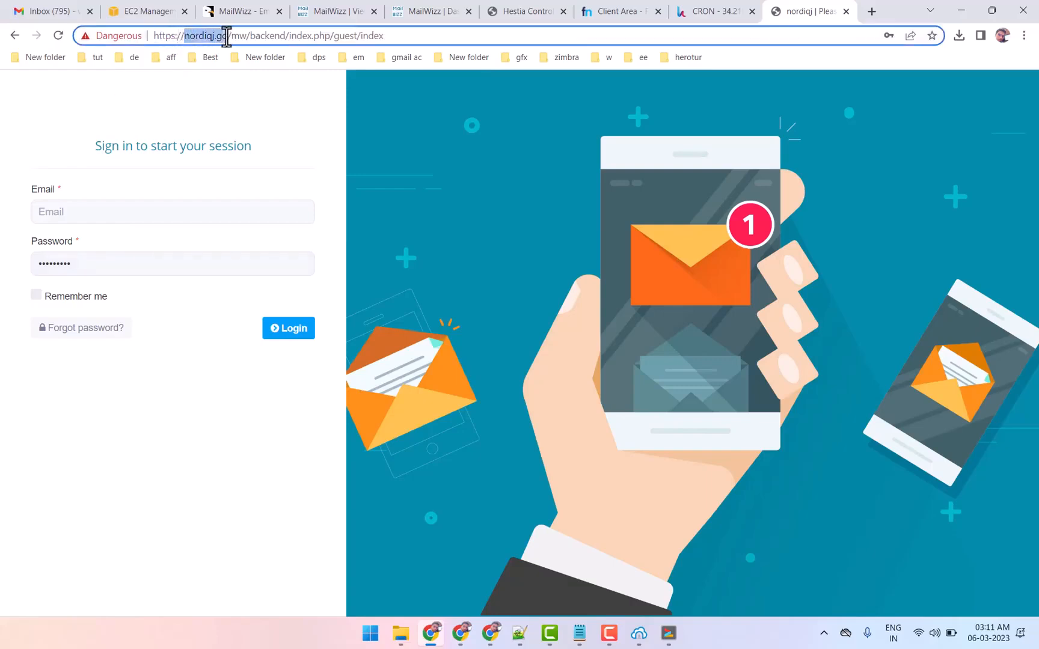
Fill the saved admin email with the site's domain, log in, then view the demo delivery servers.
click(98, 211)
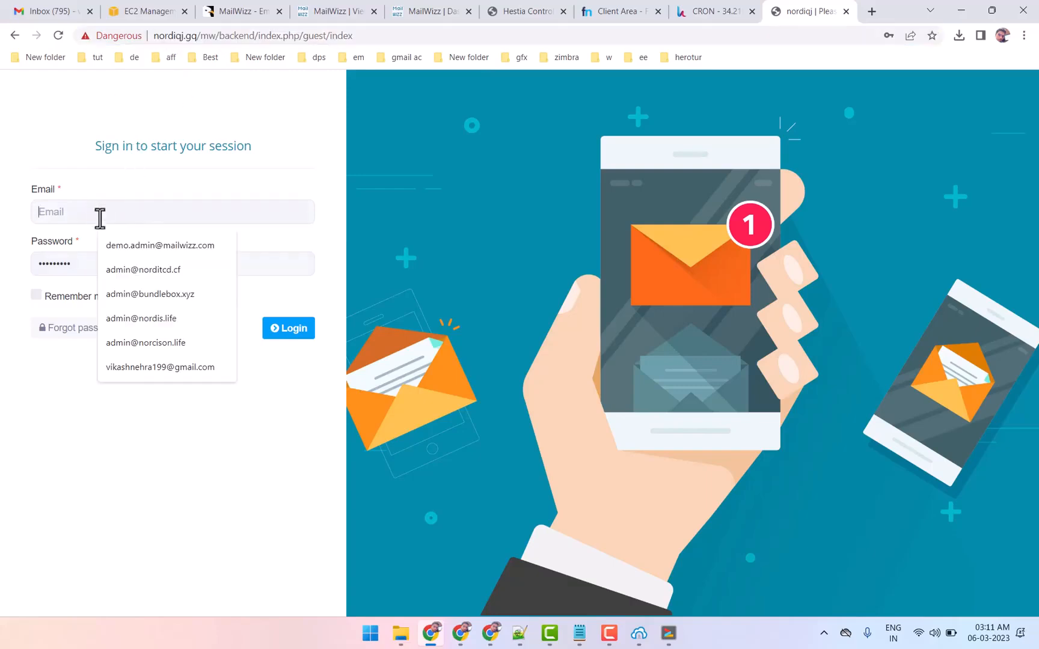
click(135, 289)
drag(76, 212, 215, 212)
key(ctrl+v)
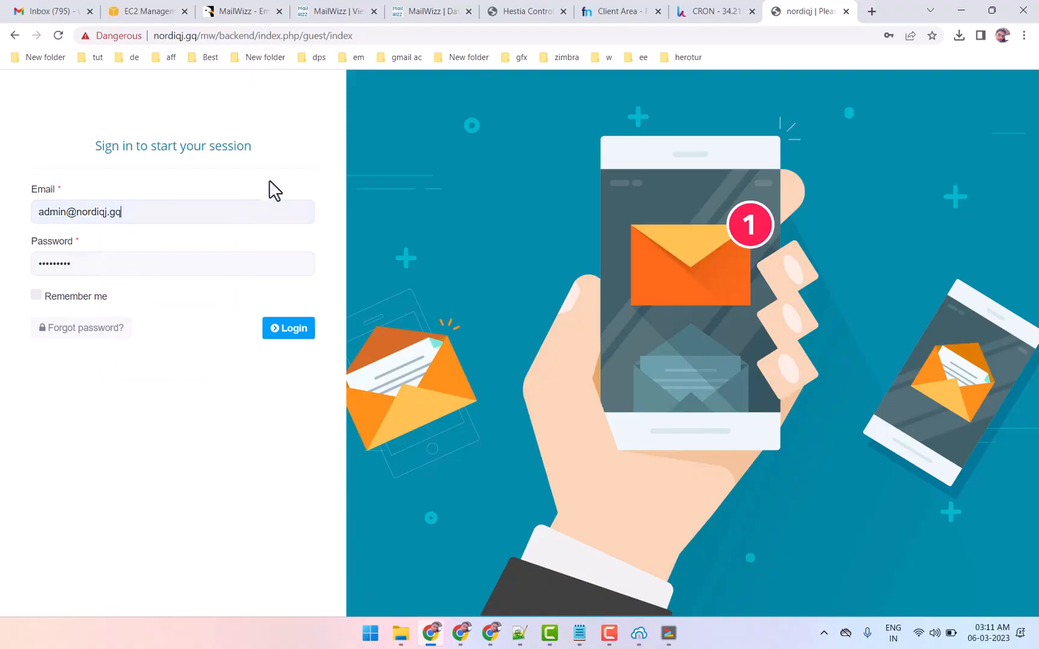
click(288, 338)
key(F9)
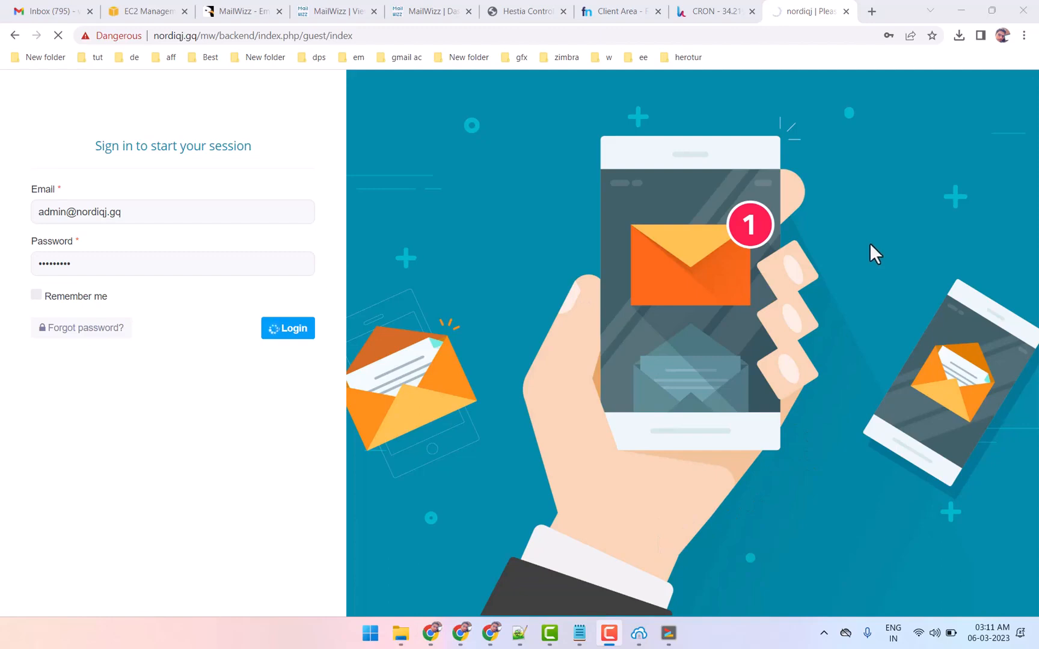
click(354, 11)
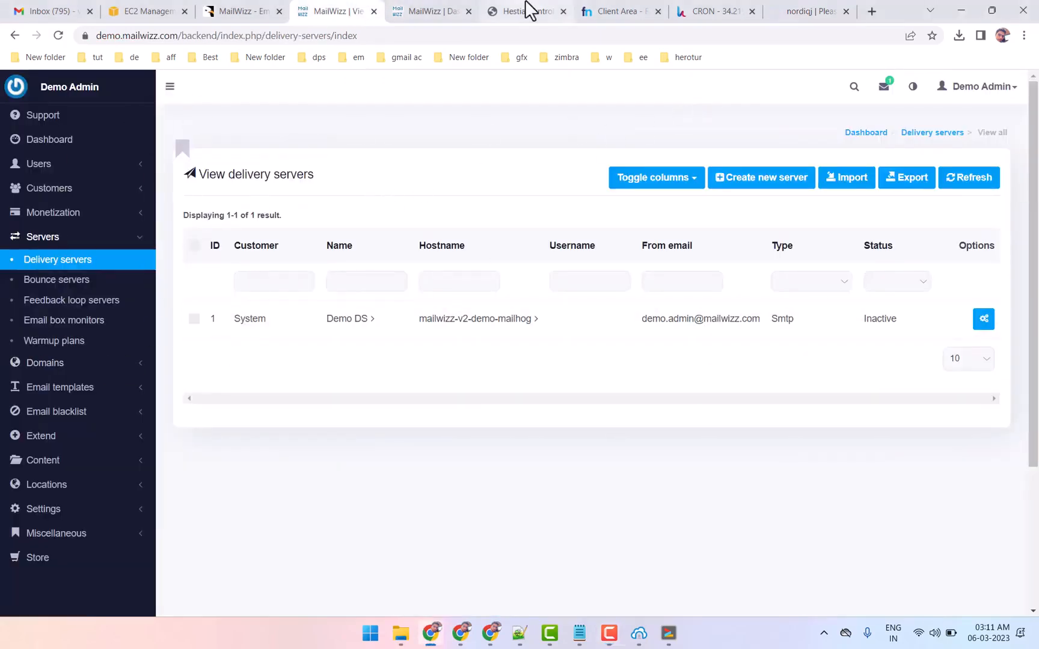
Compare the demo tabs, then close the nordiqj dashboard's welcome tour and save-password prompt.
click(424, 10)
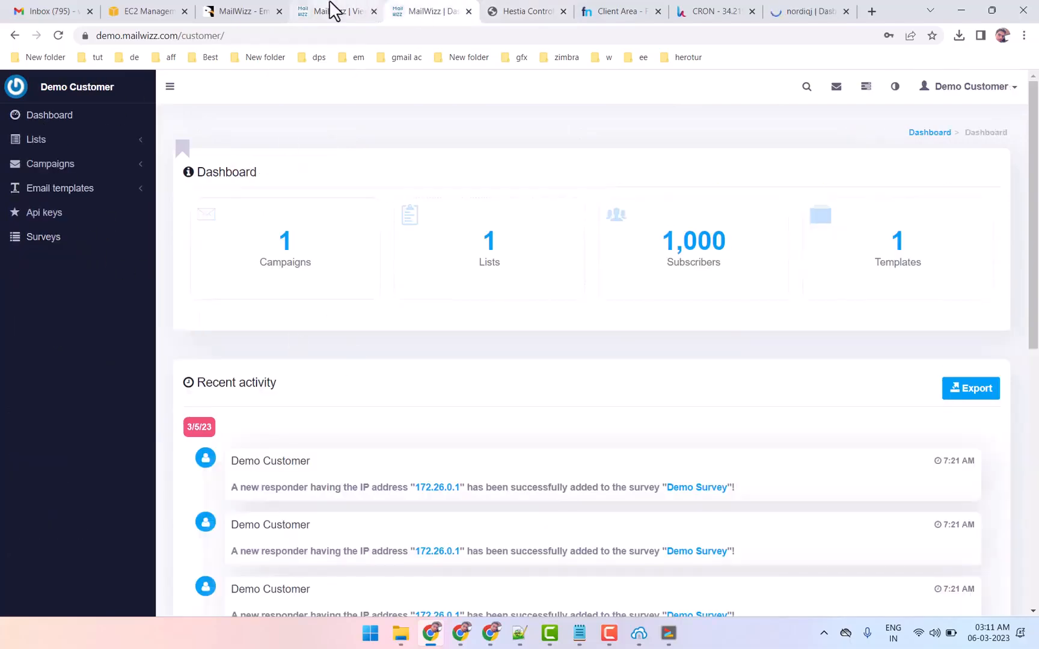
click(332, 10)
click(802, 11)
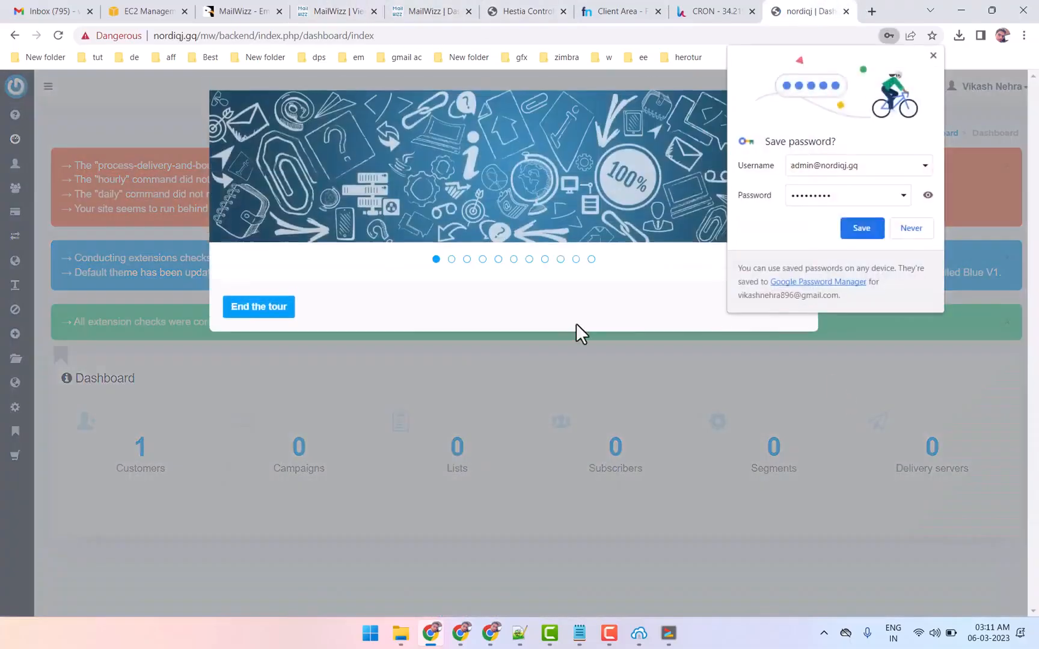
click(767, 435)
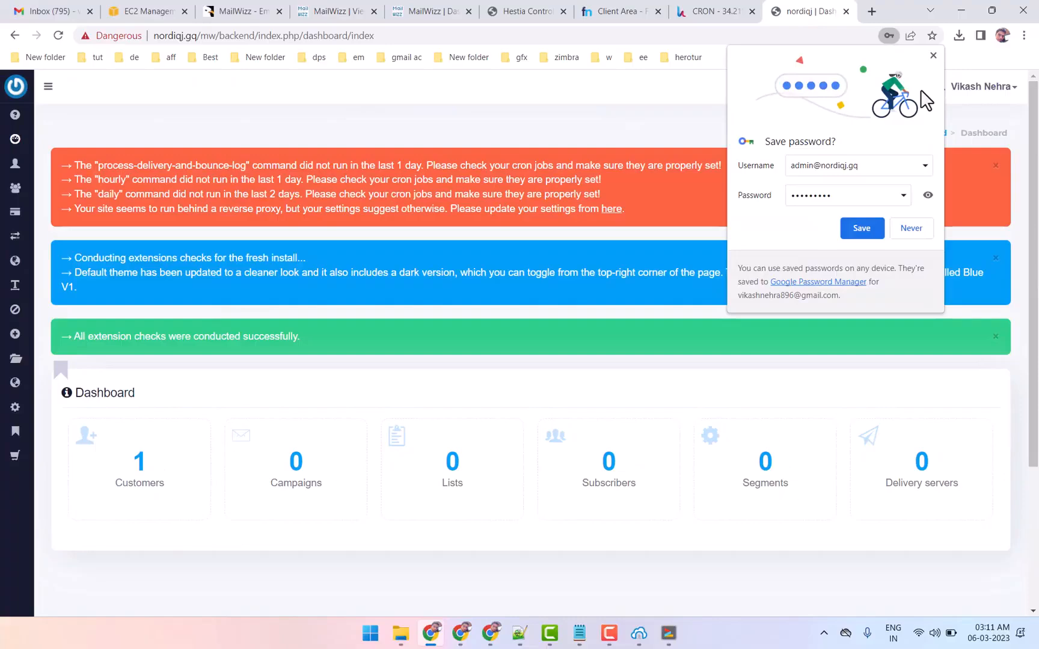
click(932, 55)
right_click(161, 141)
click(534, 117)
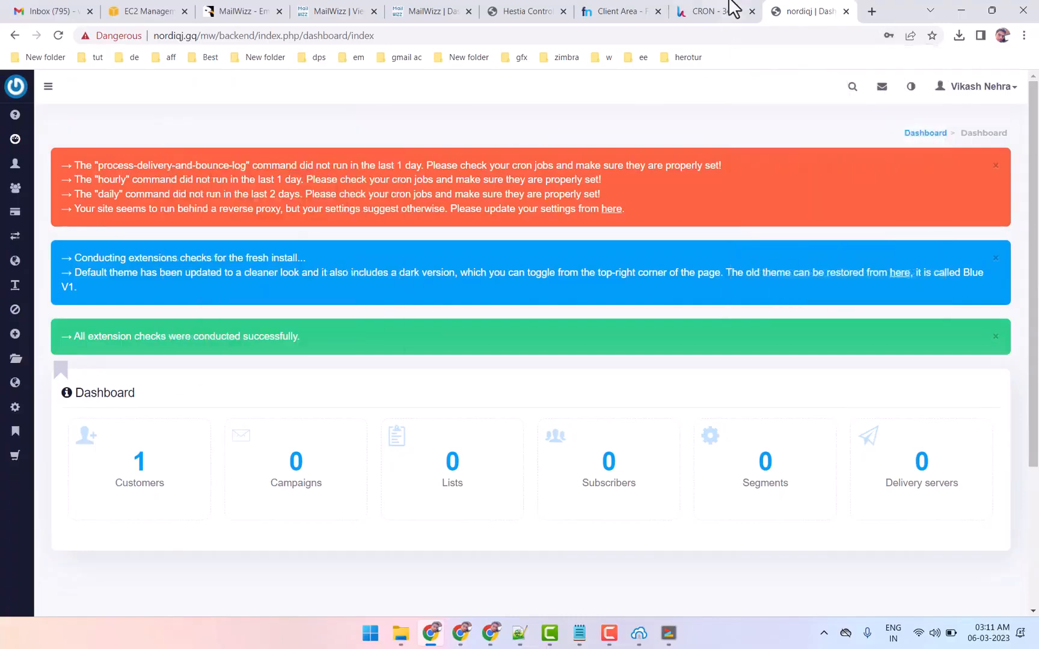
click(732, 10)
click(774, 8)
Reload the dashboard, dismiss the red cron-job warning alert and expand the sidebar labels.
drag(81, 179, 625, 210)
right_click(436, 119)
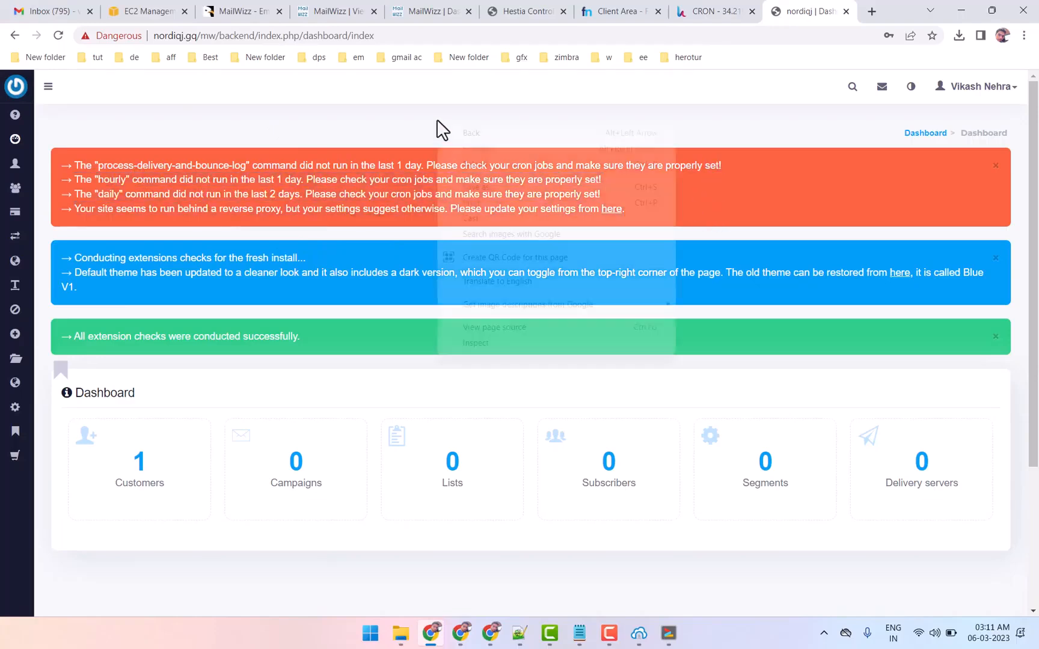
click(468, 160)
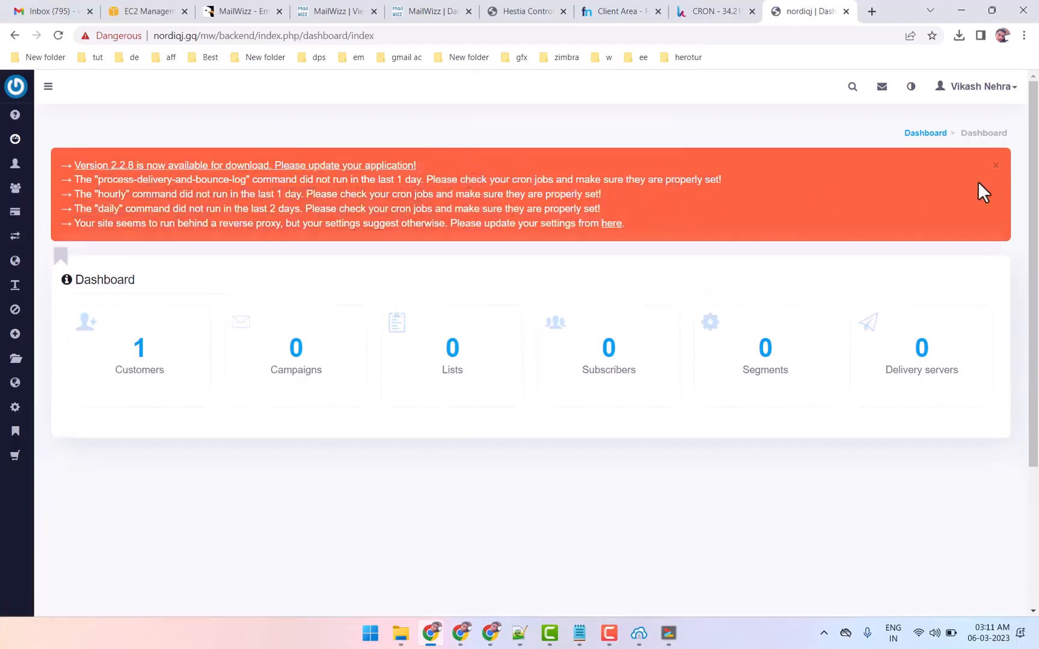
click(995, 170)
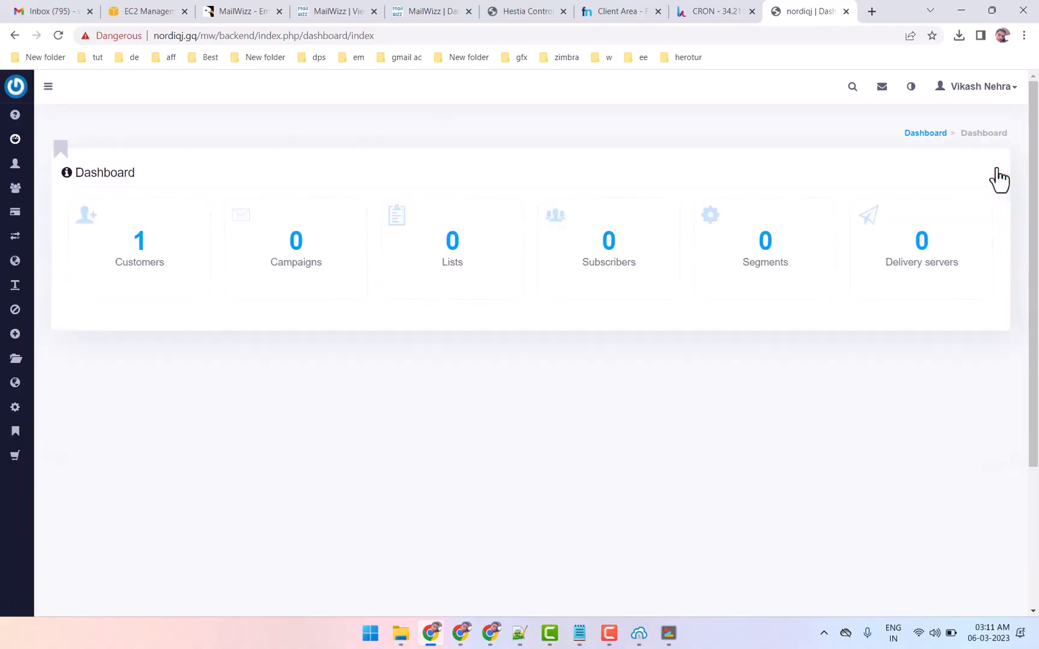
click(44, 93)
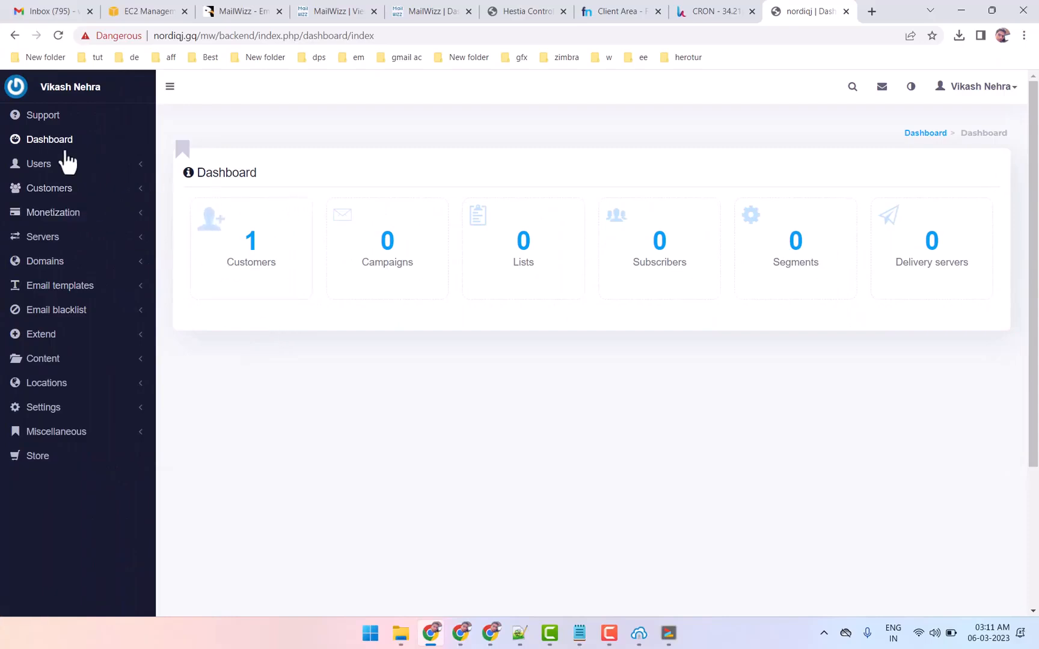
click(382, 34)
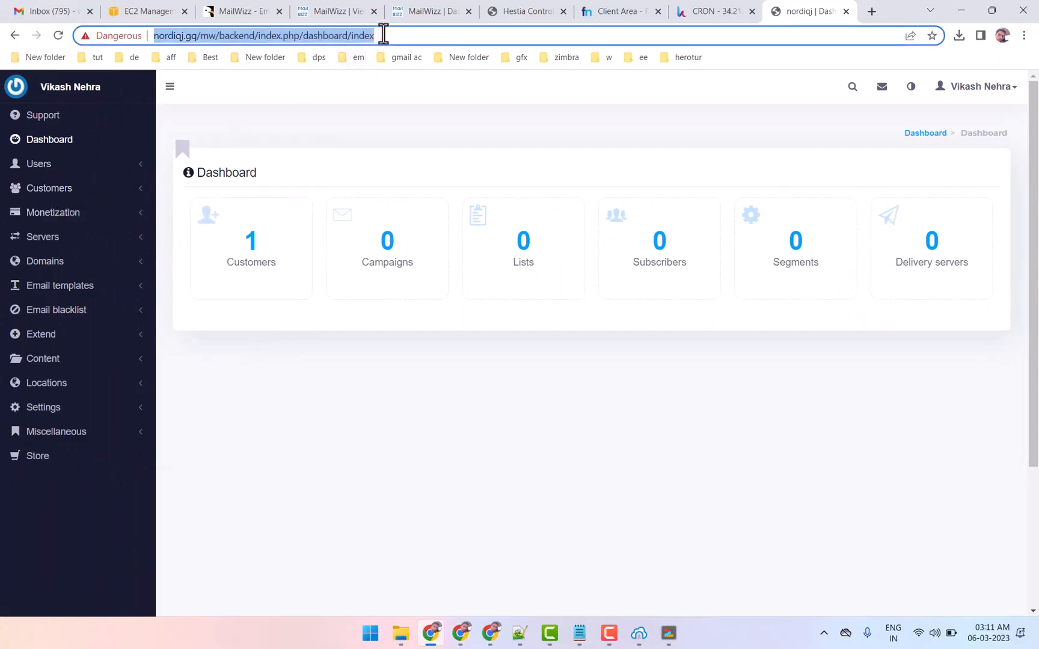
Load the nordiqj dashboard URL in a new tab with 'backend' replaced by 'customer'.
click(872, 11)
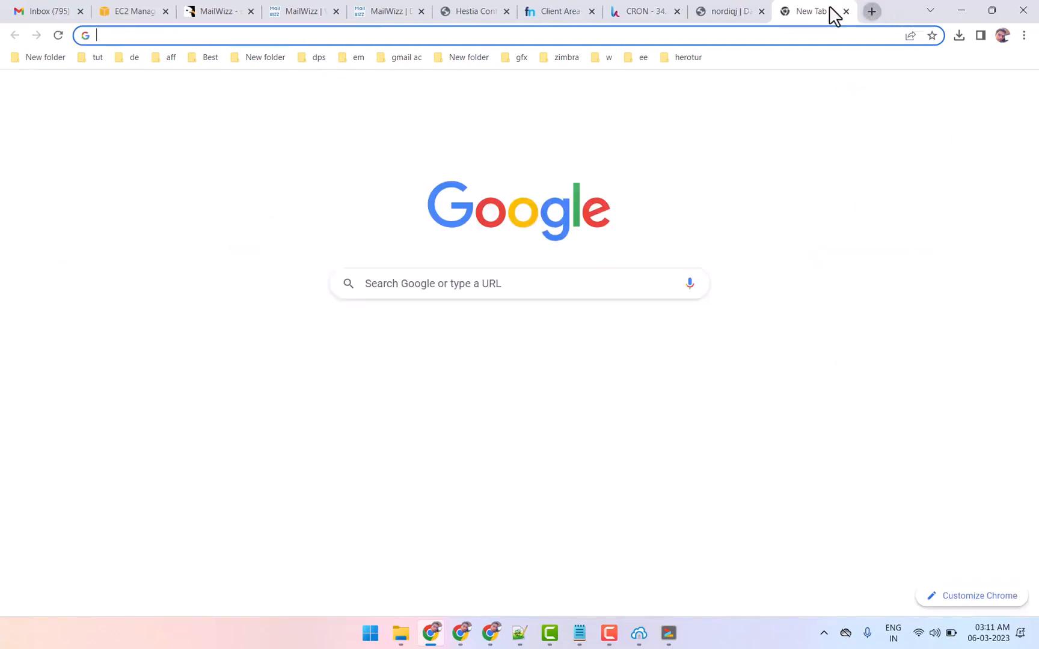
key(ctrl+v)
double_click(221, 36)
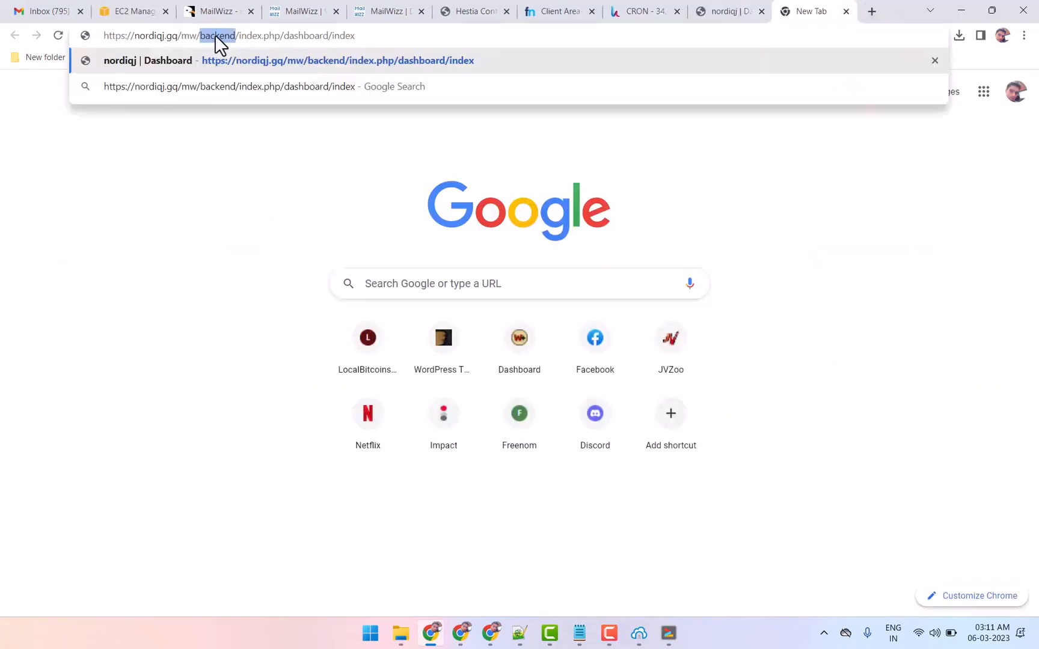
click(399, 10)
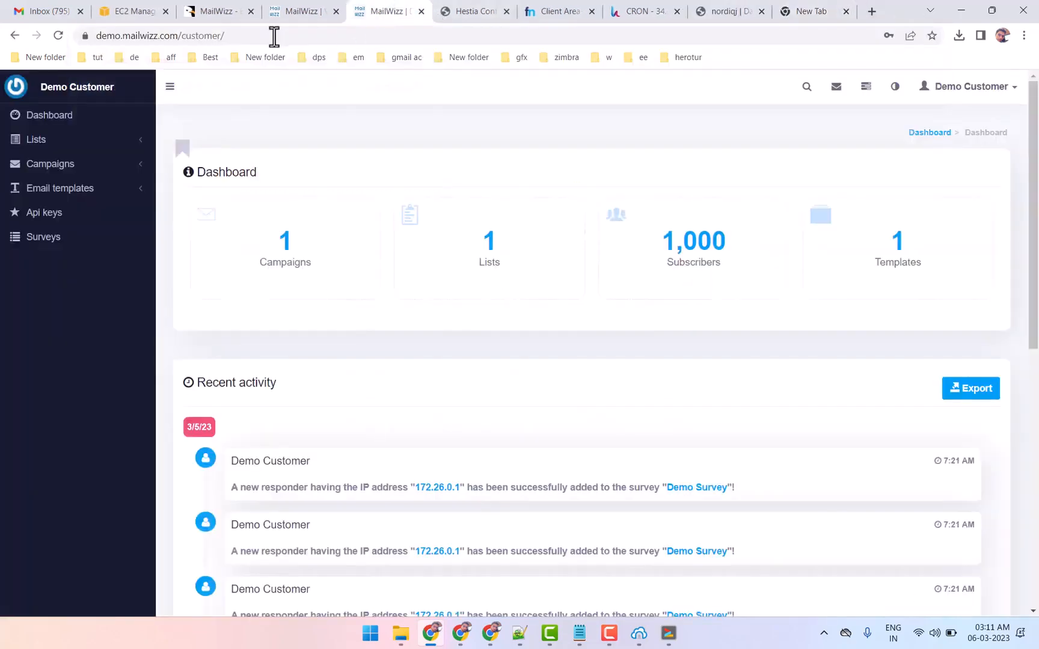
double_click(222, 35)
click(802, 11)
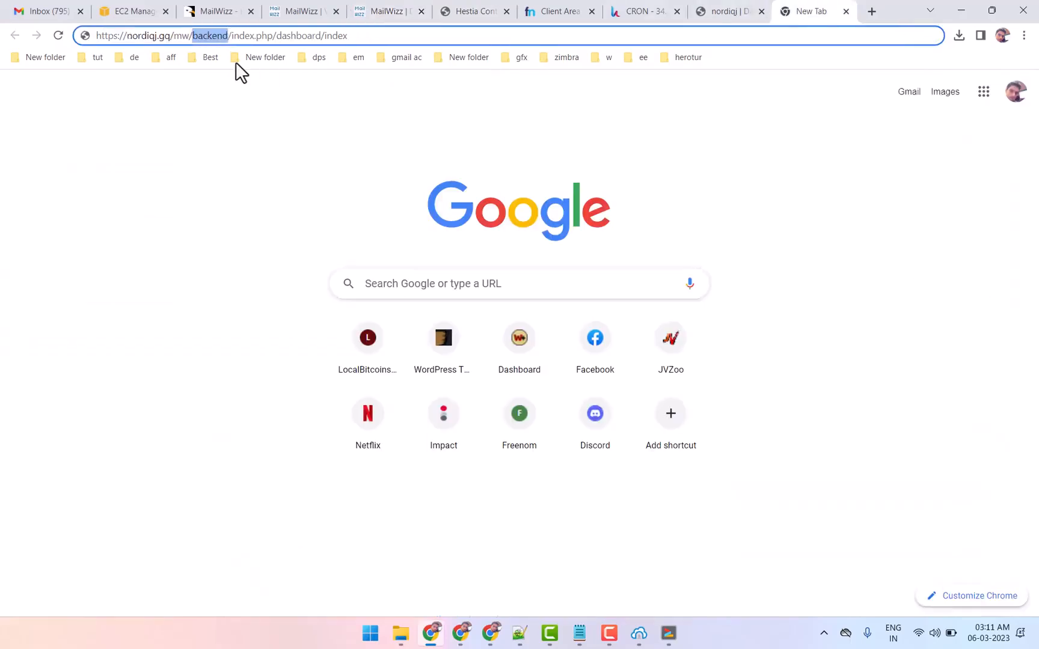
key(ctrl+v)
key(Return)
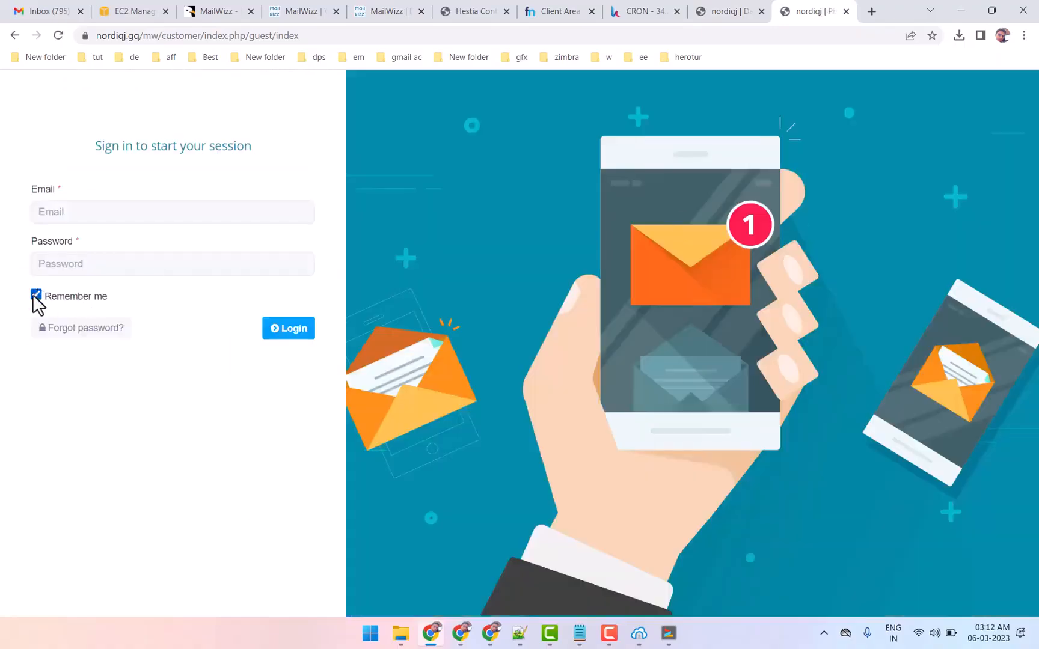
Sign in to the customer area using the admin email on the site's domain and pasted password.
click(136, 36)
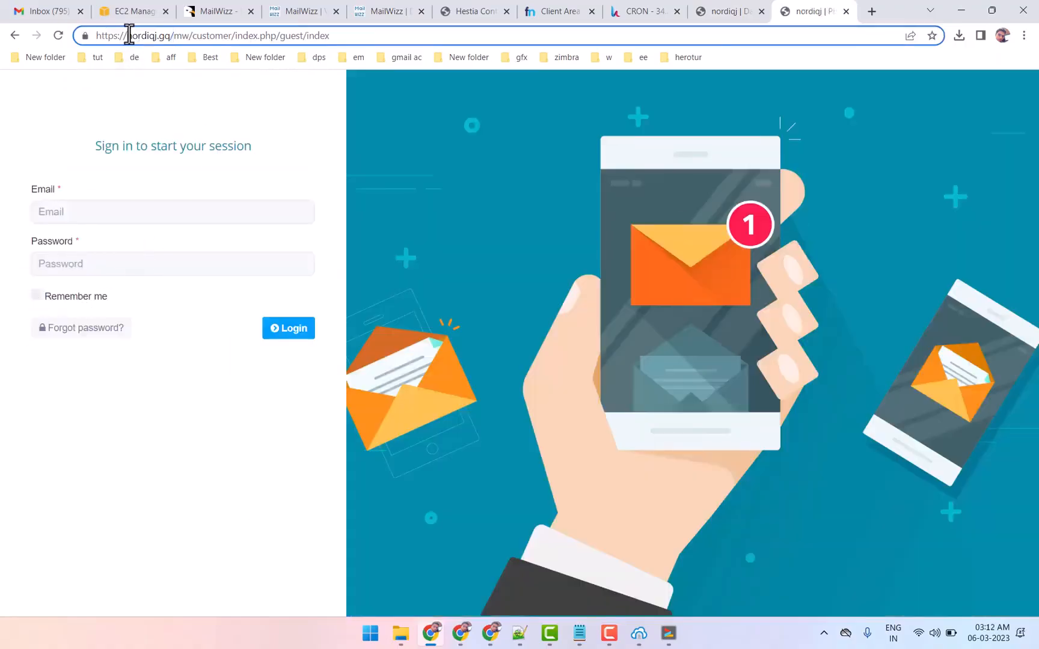
drag(129, 36, 164, 35)
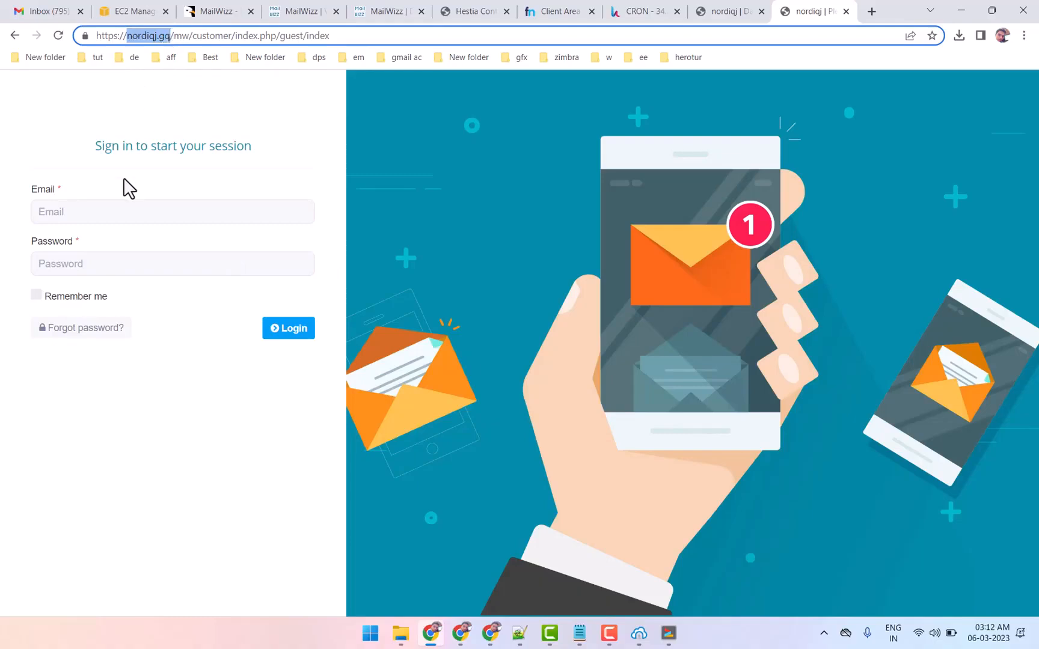
click(106, 215)
click(119, 244)
drag(76, 212, 310, 212)
text(nordiqj.gq)
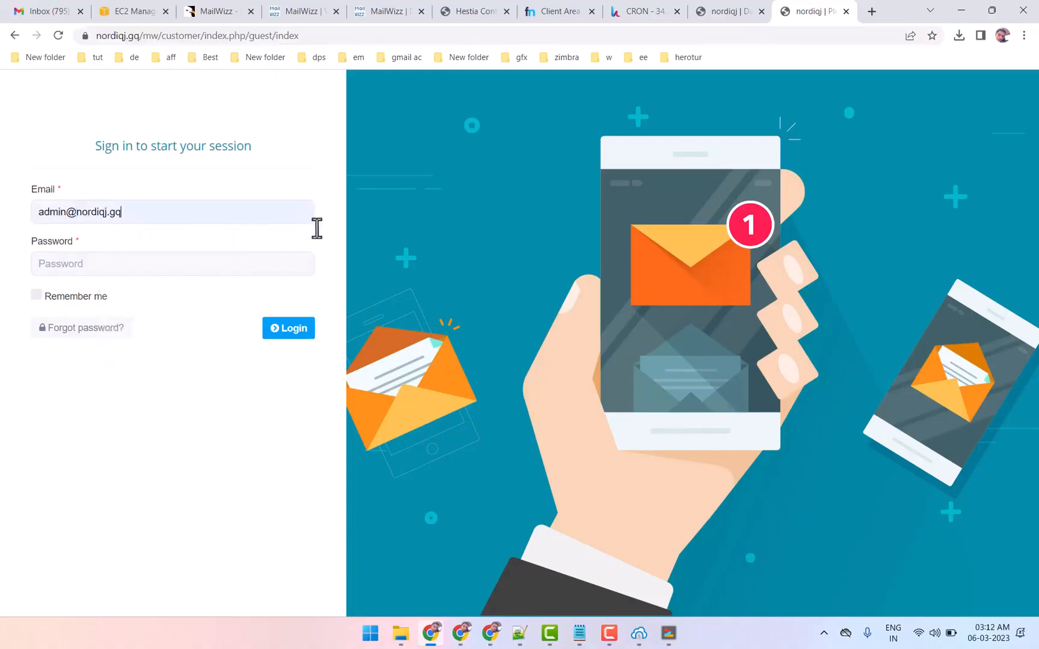
click(579, 633)
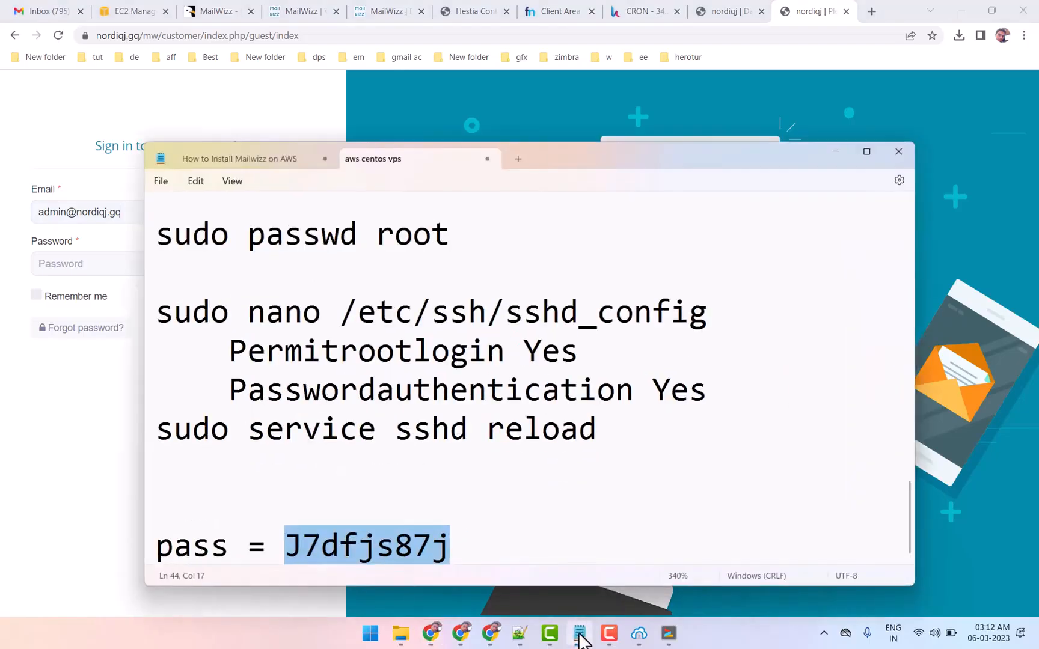
click(579, 633)
click(133, 263)
key(ctrl+v)
click(294, 336)
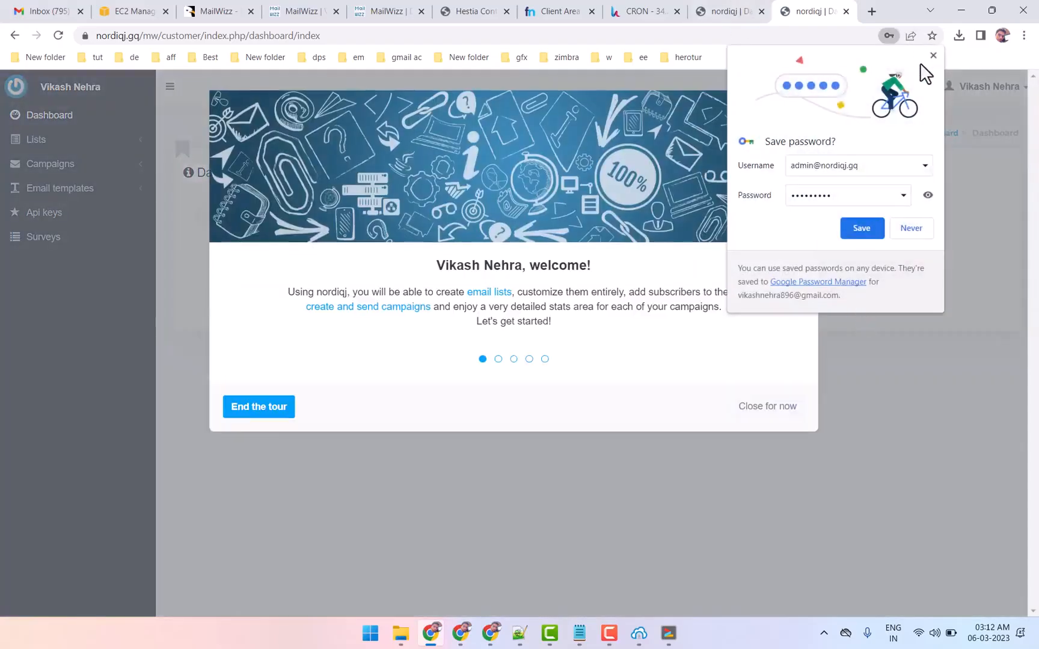
Close the customer welcome tour and password prompt, then open the backend Customers list.
click(934, 56)
click(767, 406)
click(724, 11)
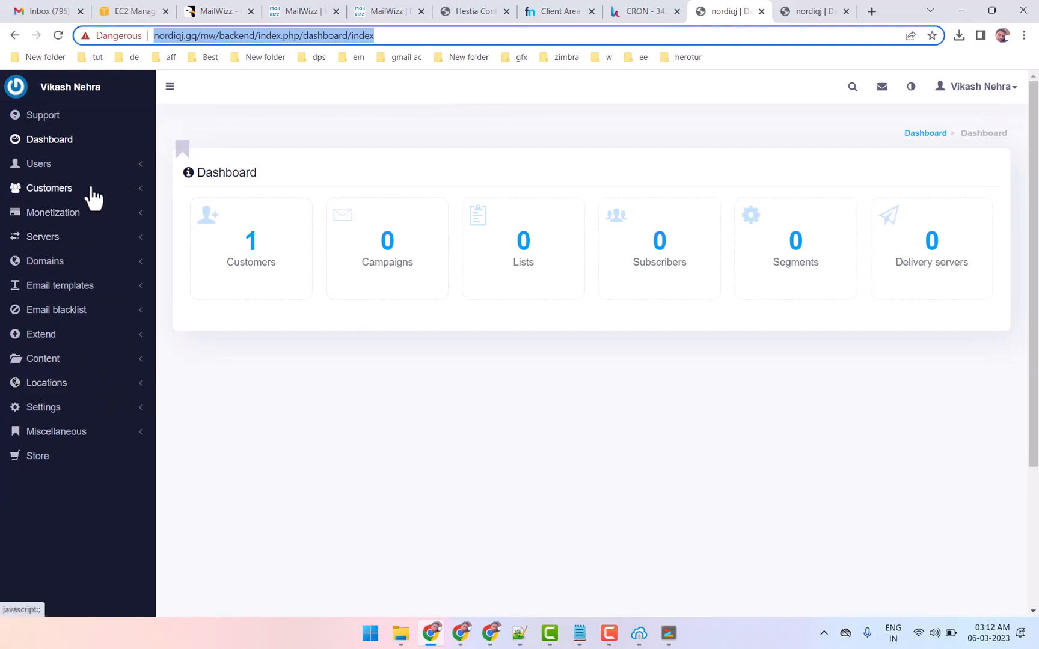
click(93, 196)
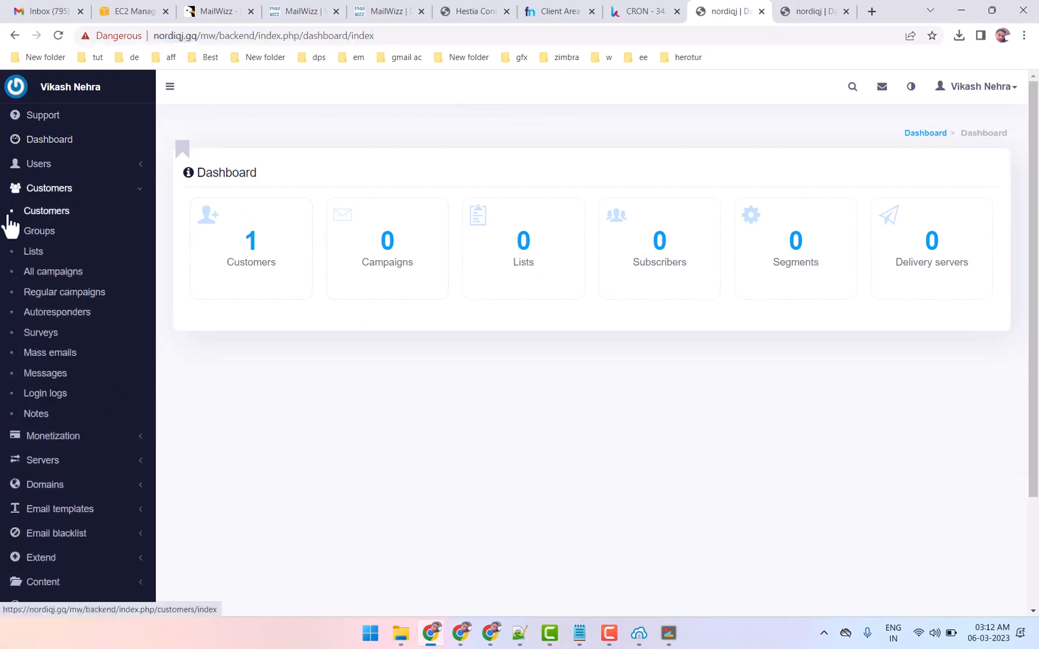
click(60, 216)
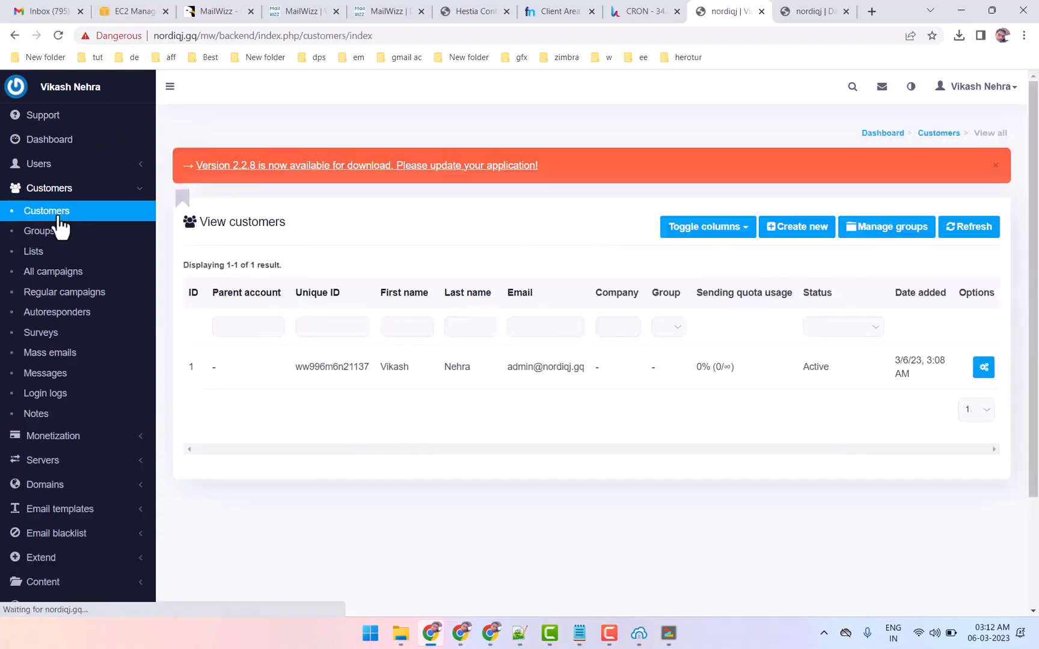
Log in as the only customer to view their area, then reload the backend customers list.
click(981, 368)
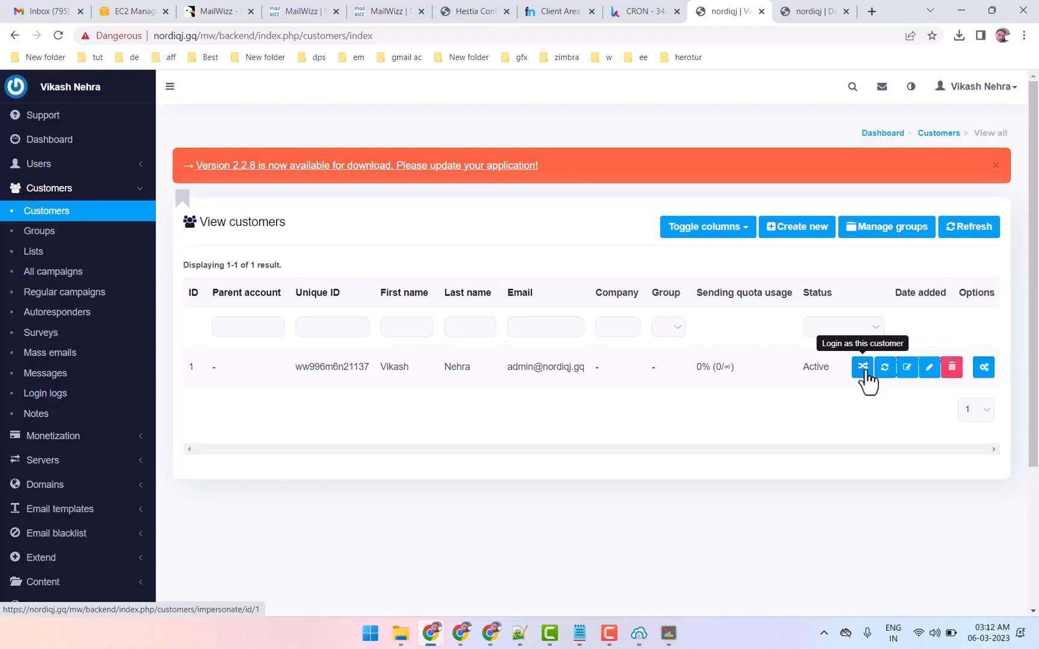
click(816, 10)
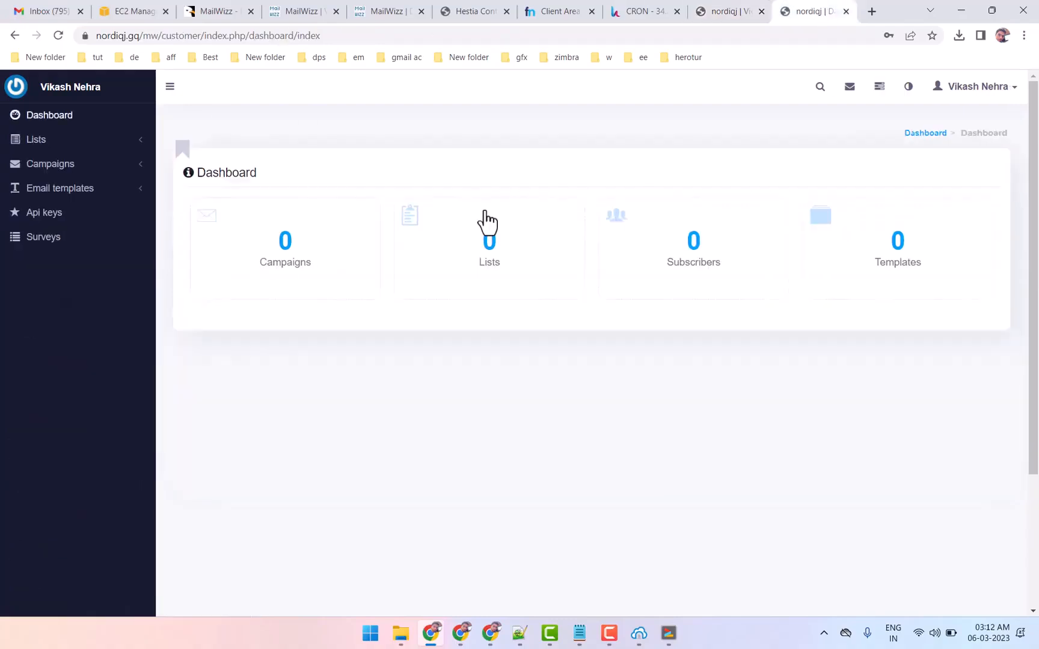
click(742, 11)
click(68, 217)
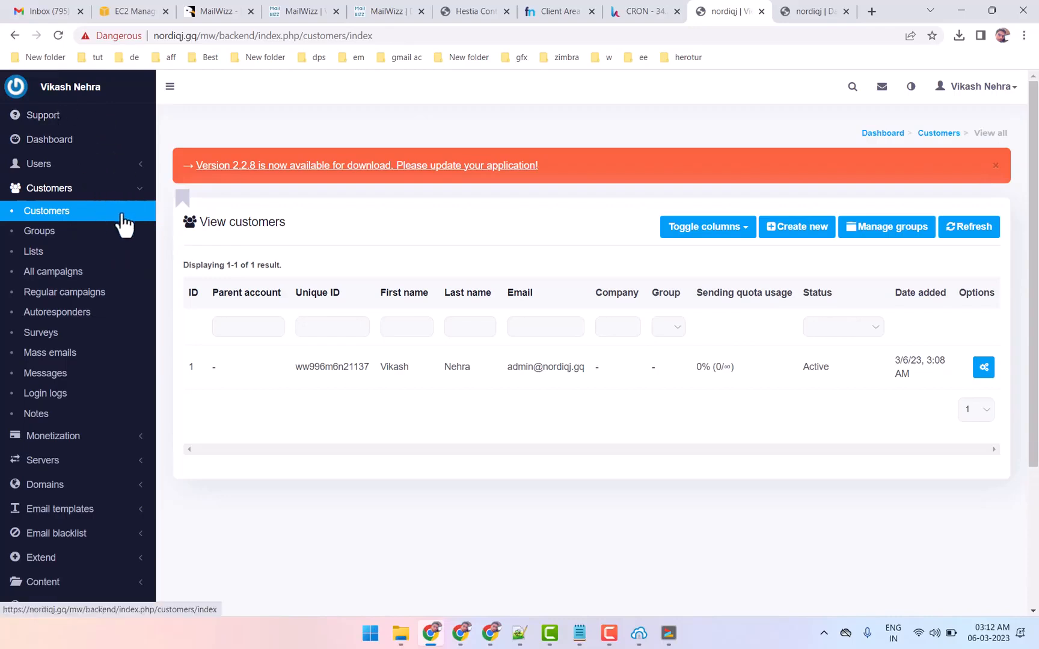
click(103, 171)
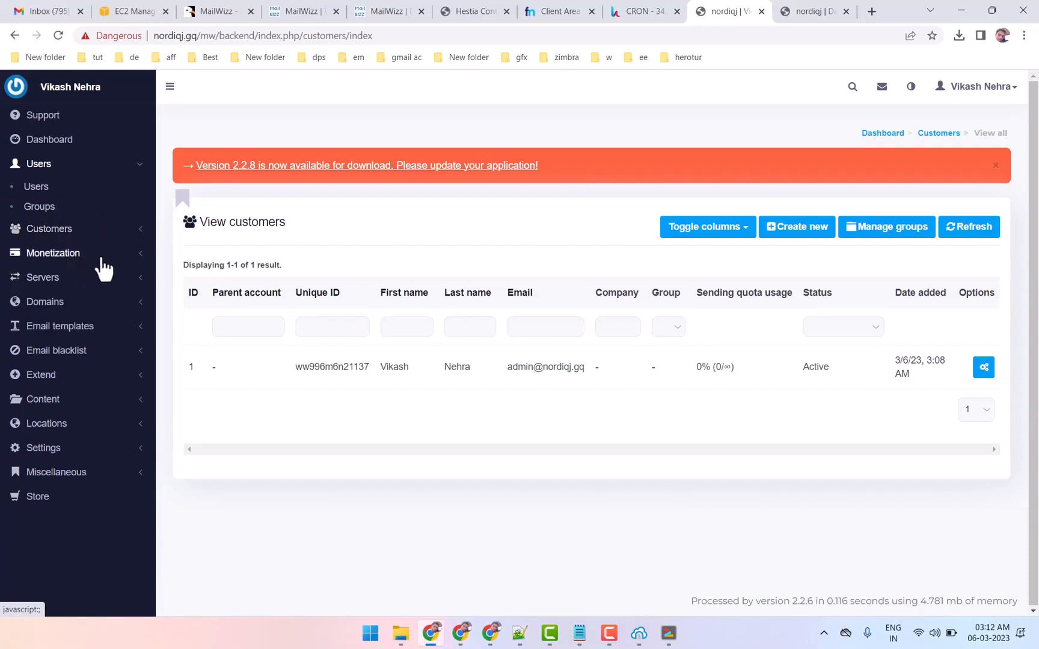
click(126, 254)
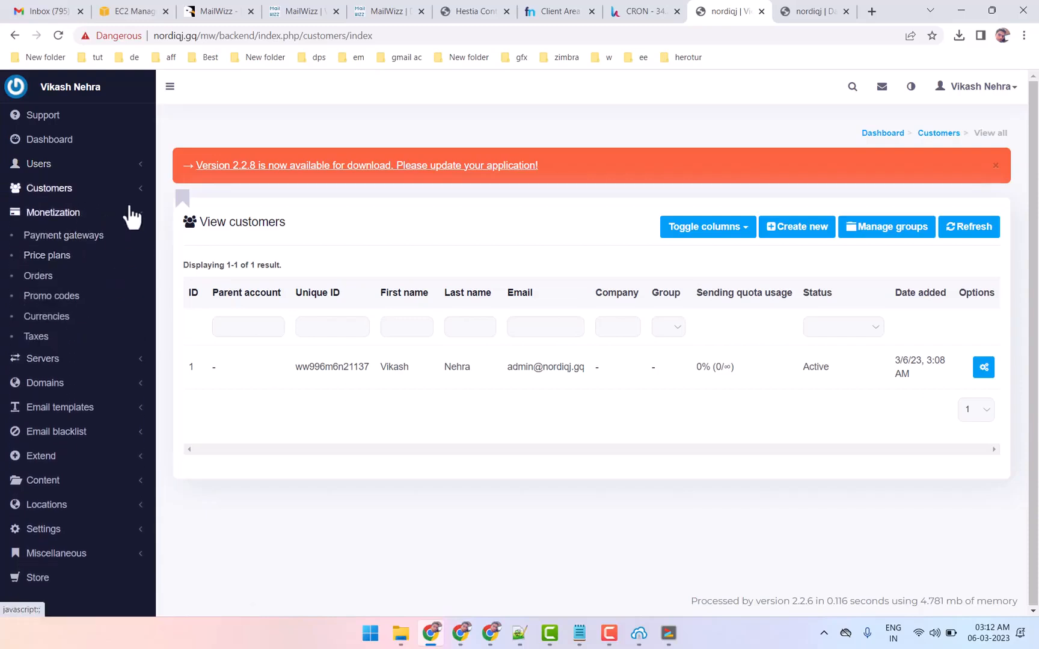
click(137, 215)
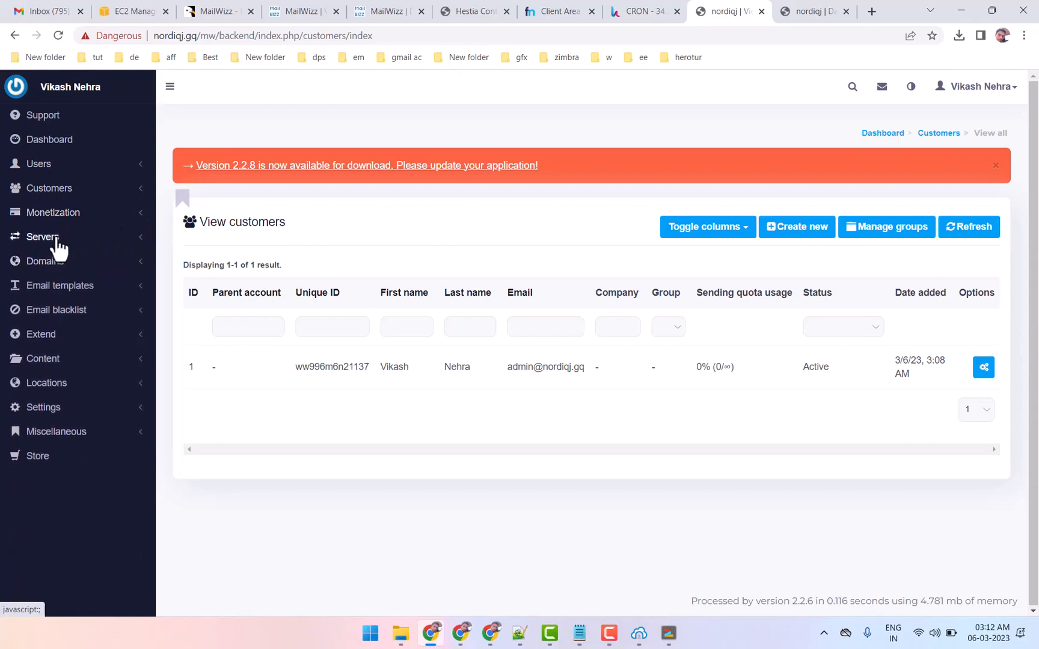
click(58, 240)
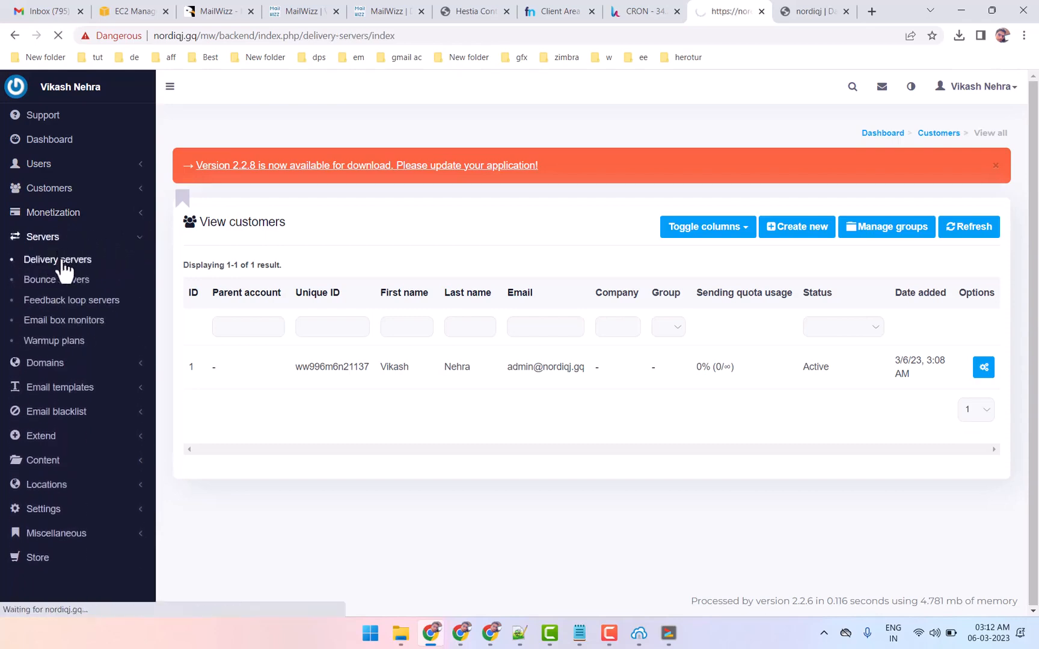
Start a new Smtp delivery server, scroll through its blank form, then go to Warmup plans.
click(762, 232)
scroll(430, 463, down, 2)
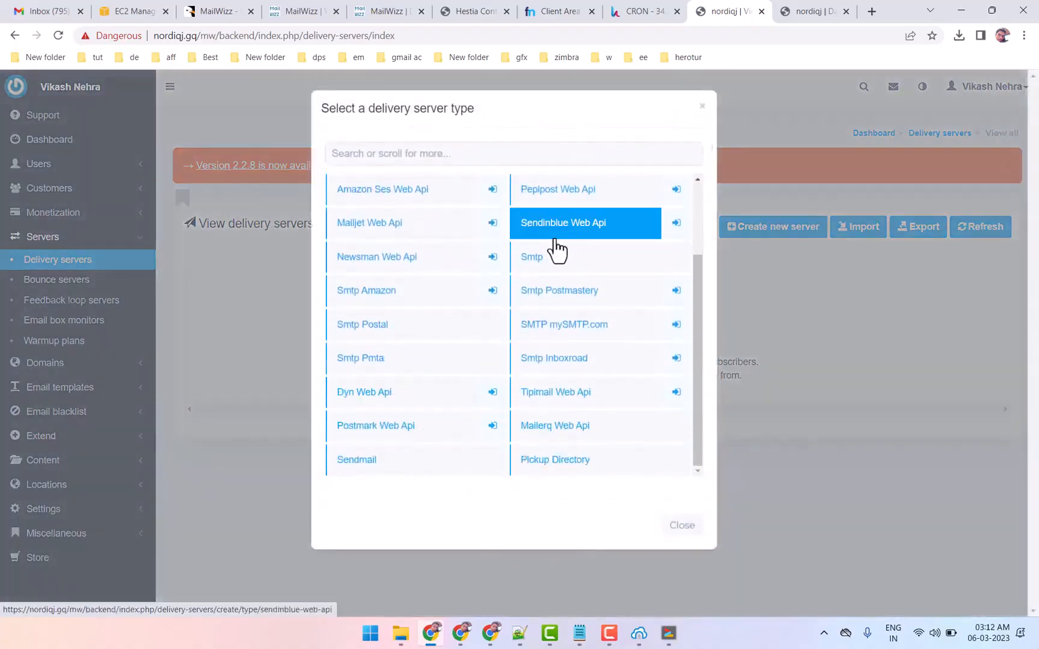
click(540, 258)
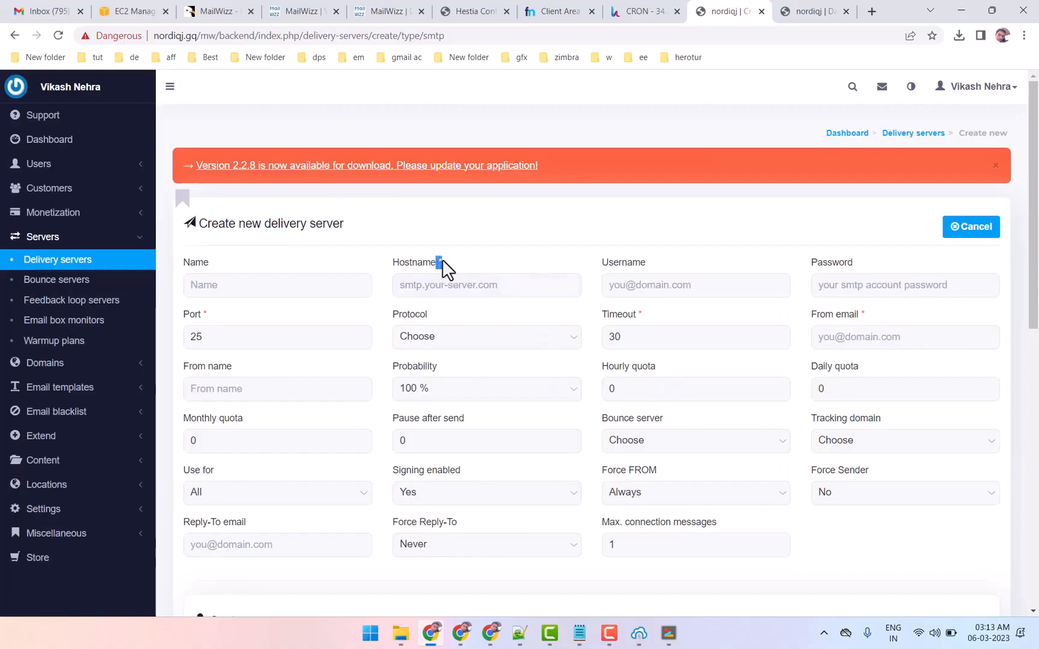
scroll(902, 300, down, 1)
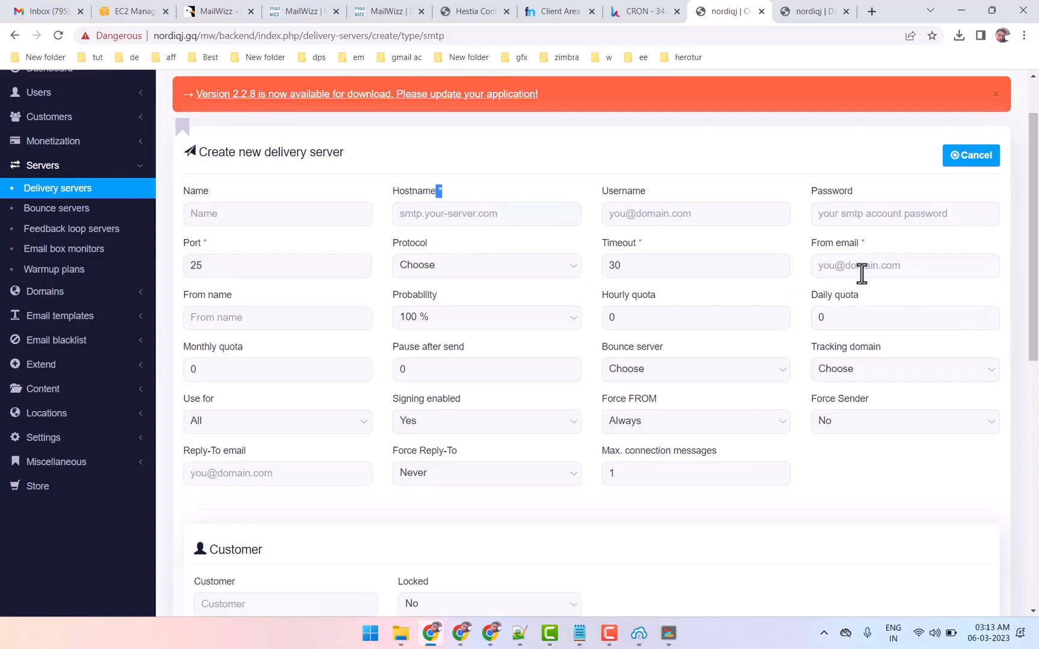
scroll(288, 444, down, 1)
scroll(385, 451, up, 2)
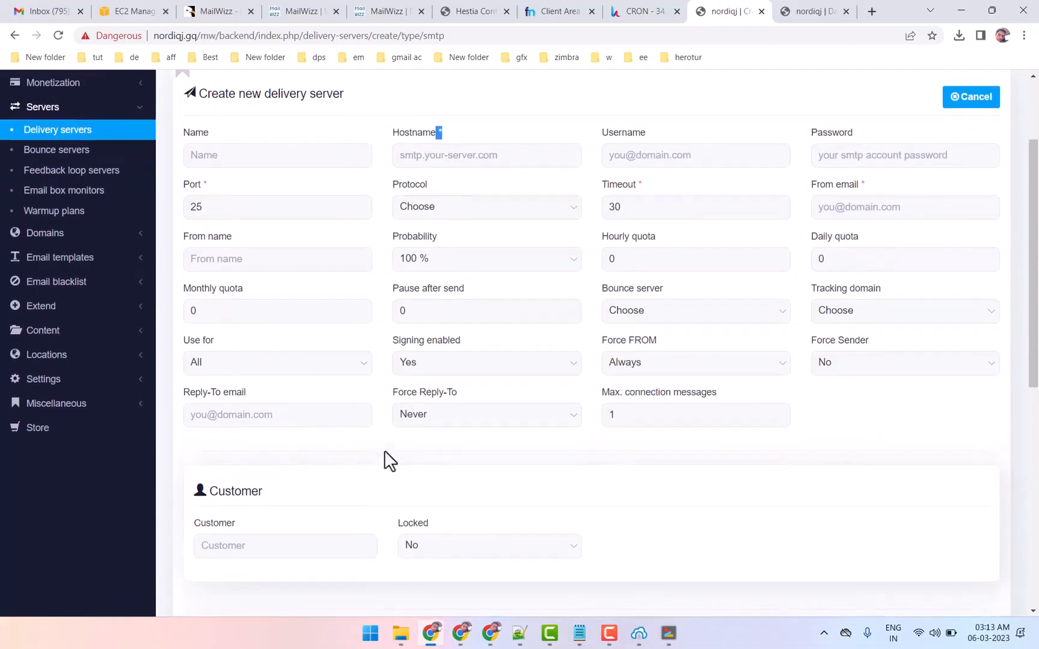
scroll(744, 377, down, 10)
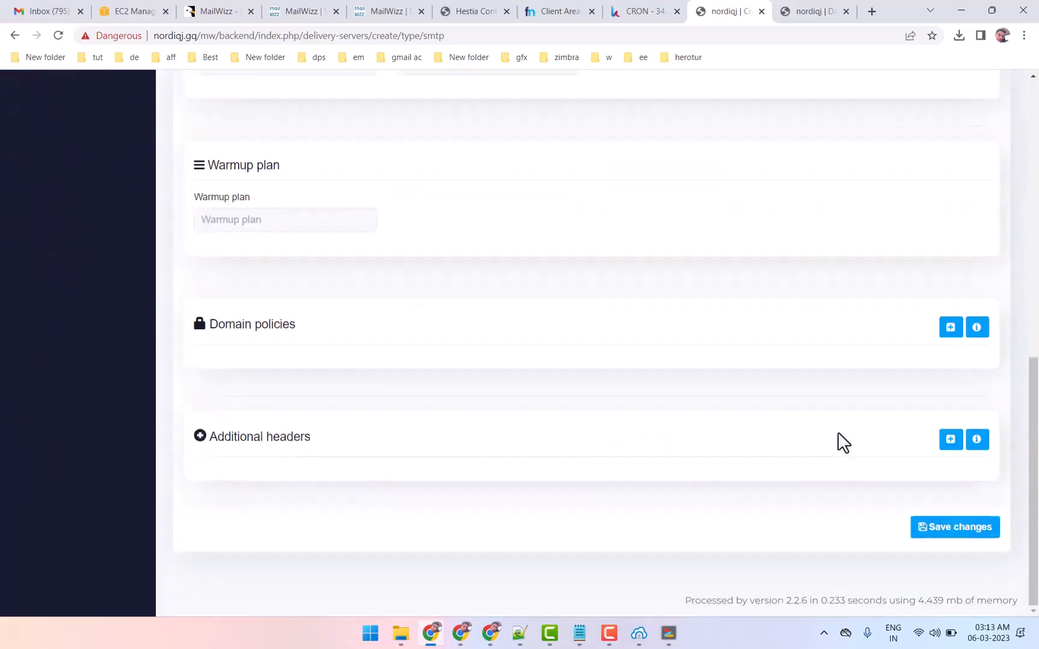
scroll(270, 378, up, 10)
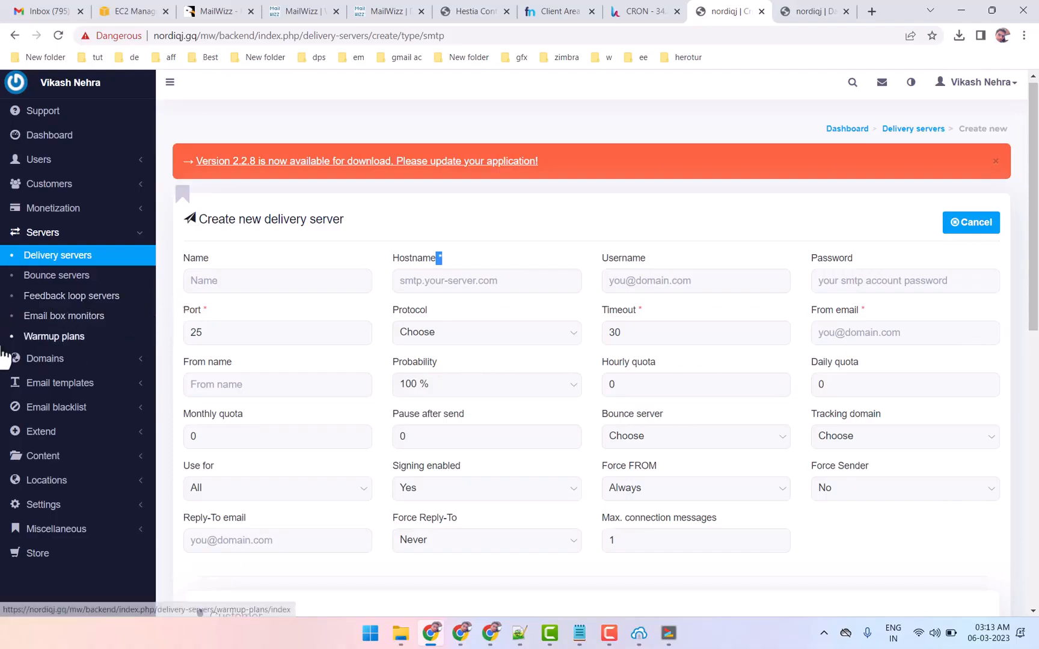
click(33, 341)
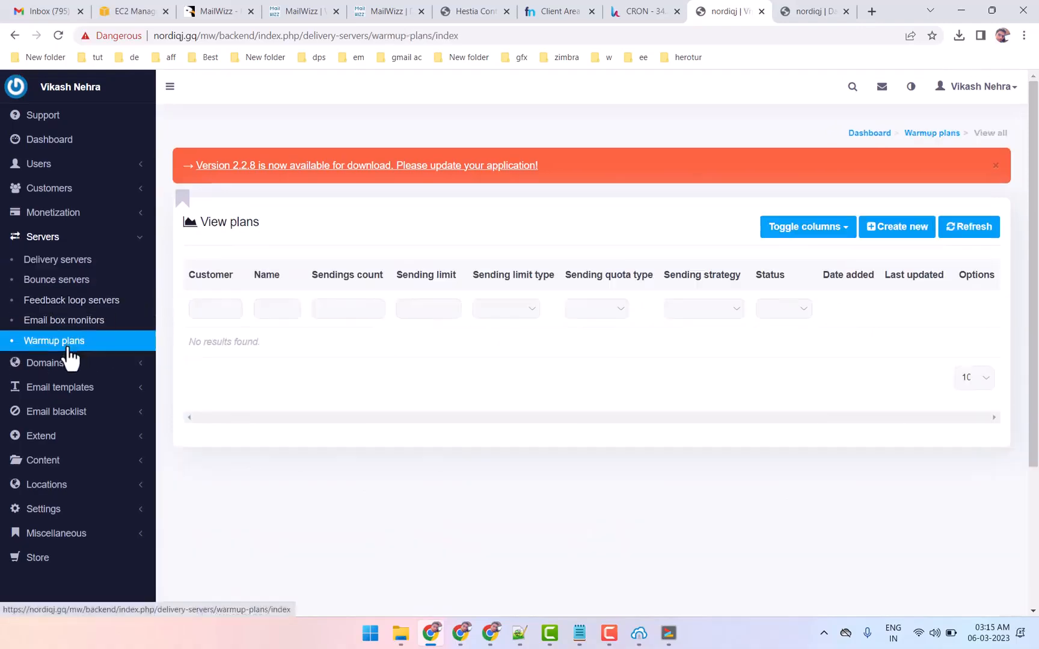
Open a new warmup plan form keeping Hourly quota type, then go to Domains > Sending domains.
click(893, 232)
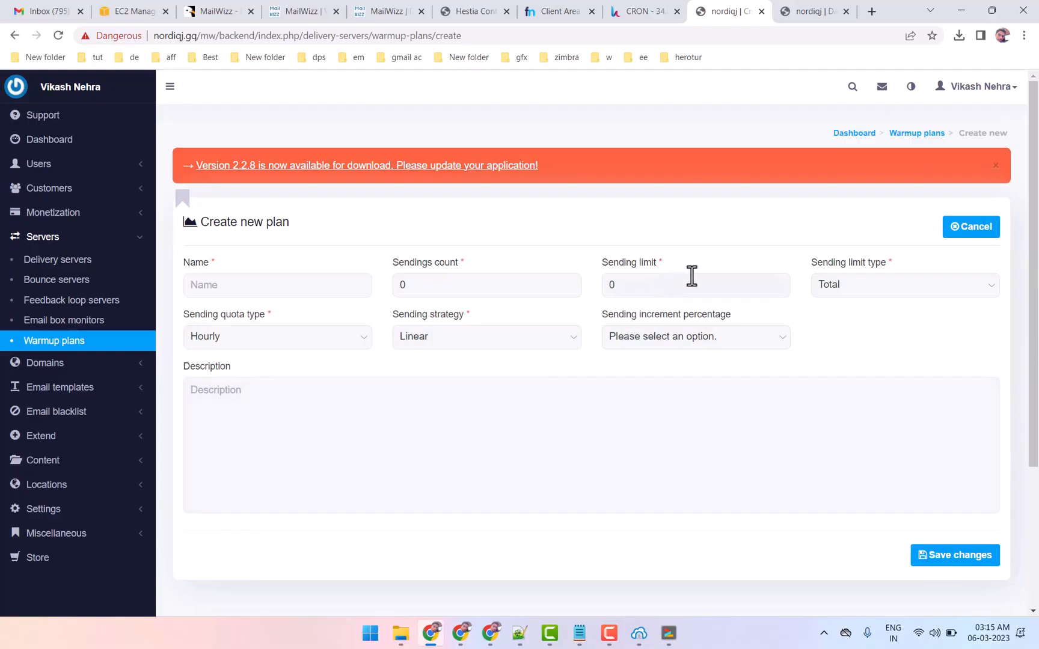
click(252, 346)
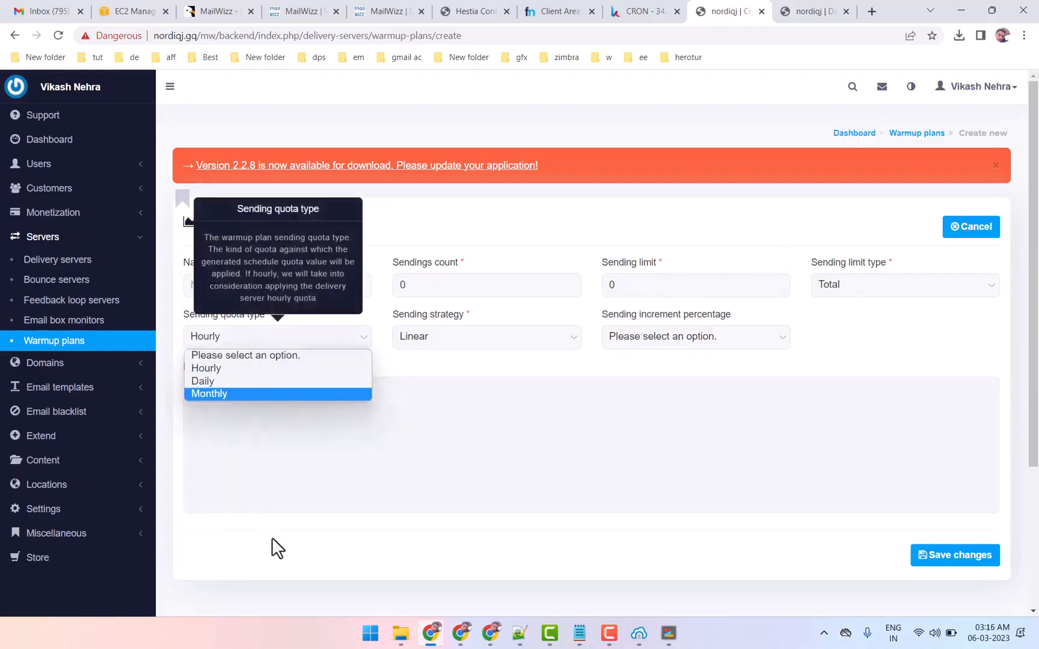
click(279, 553)
click(44, 238)
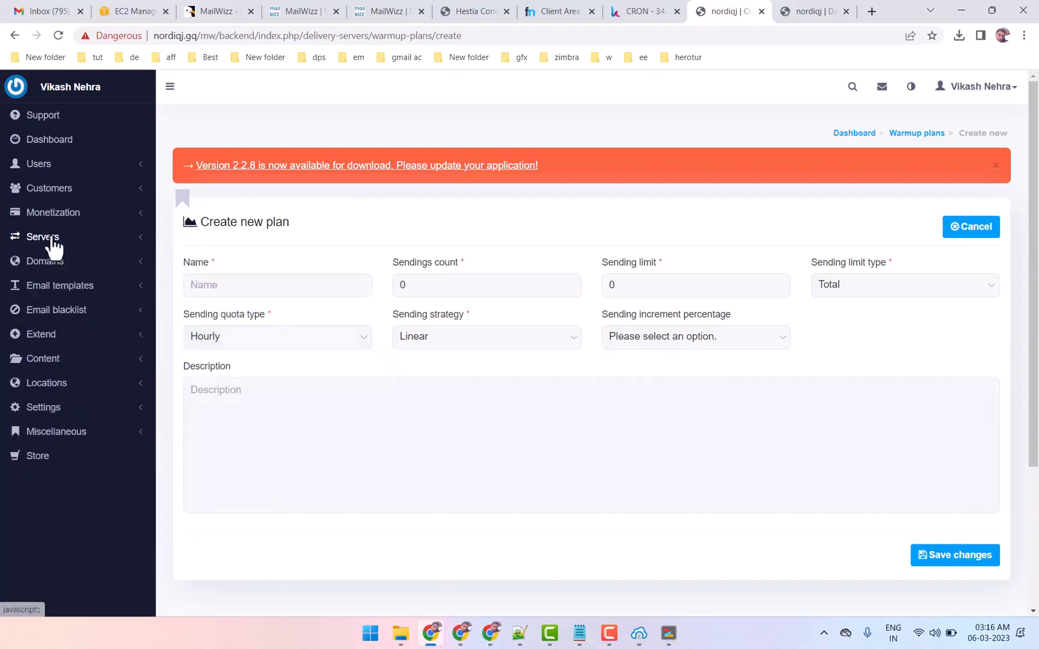
click(72, 262)
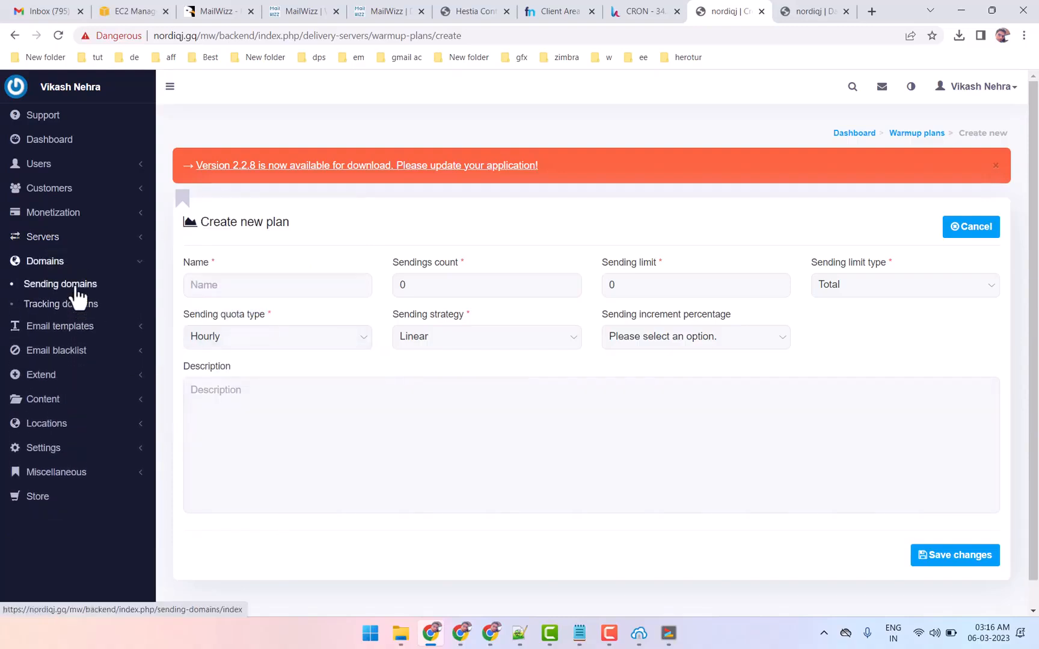
click(77, 293)
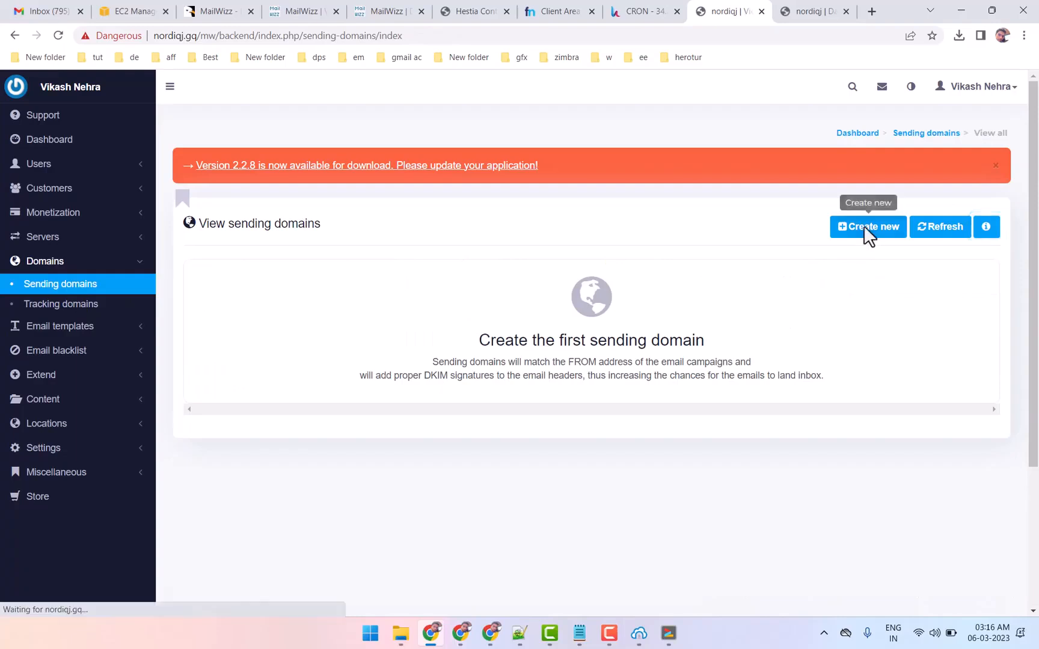
Scroll through a new sending domain form, then switch to Domains > Tracking domains.
click(868, 228)
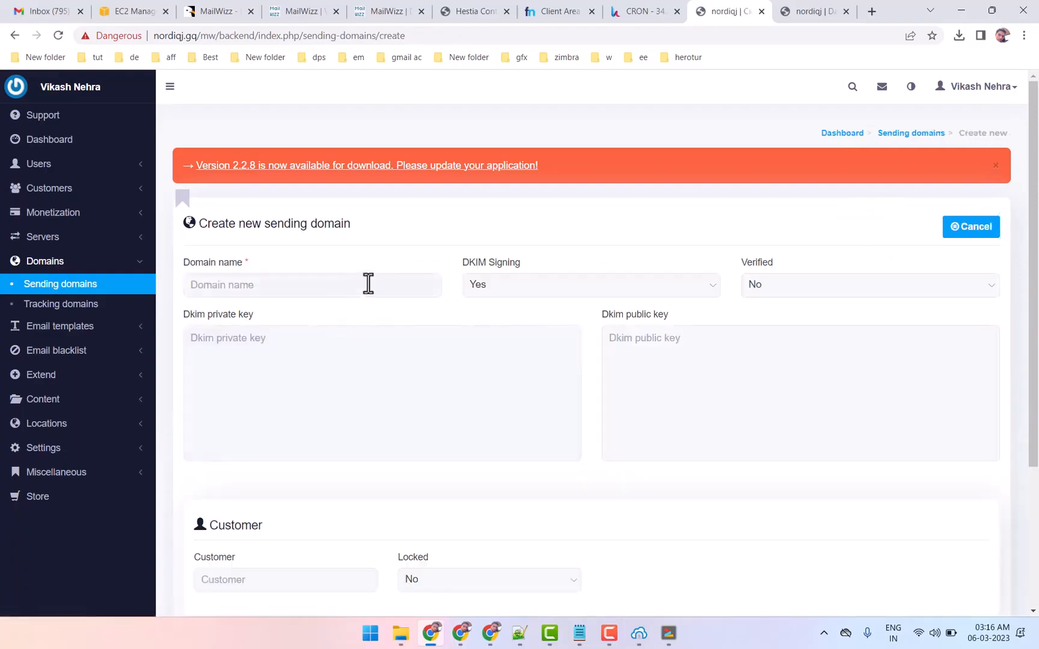
scroll(669, 338, down, 2)
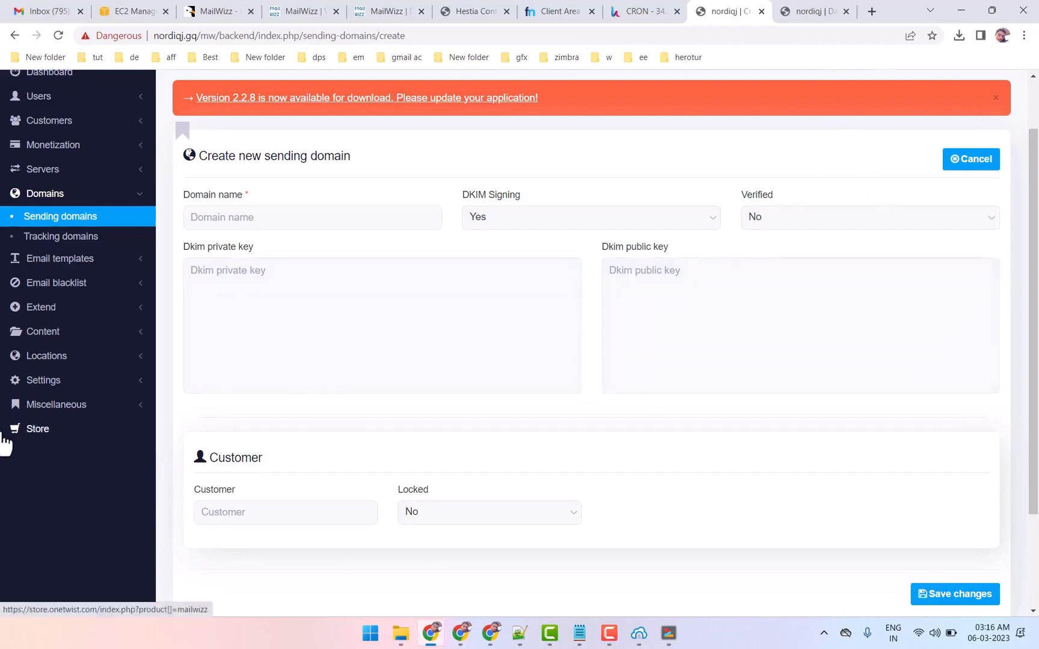
click(82, 238)
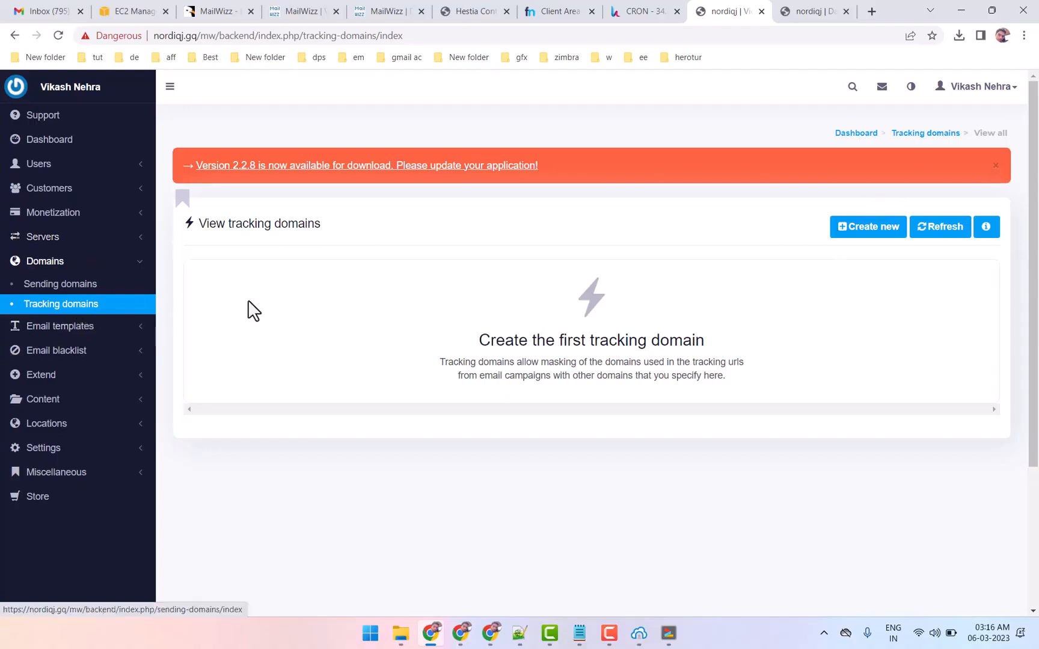
Open the Create new tracking domain form and read its DNS CNAME help note.
click(883, 241)
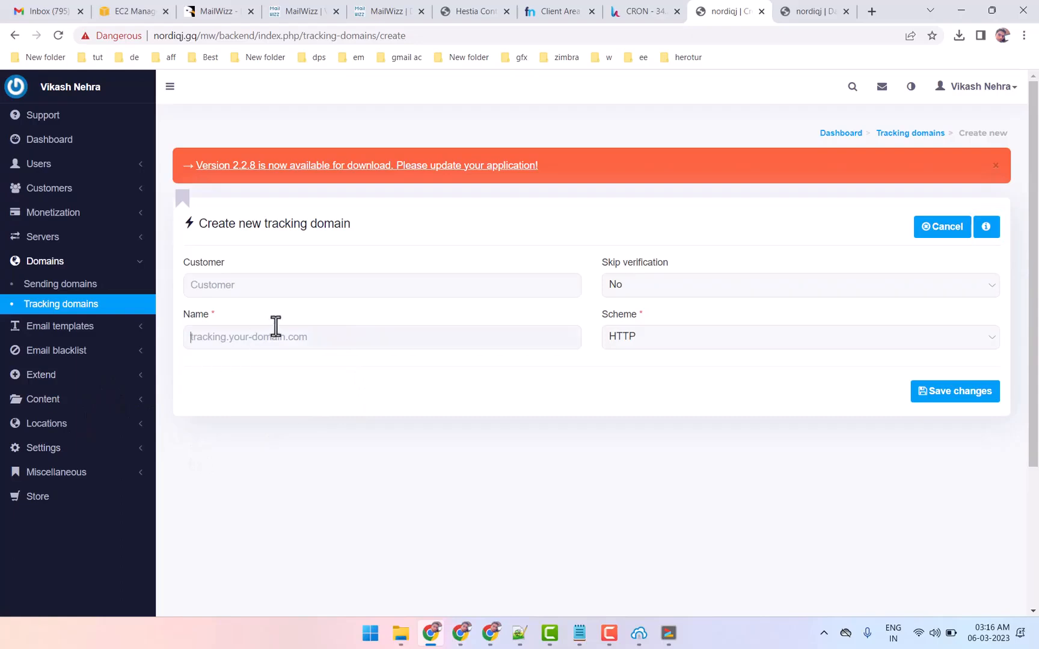
click(991, 232)
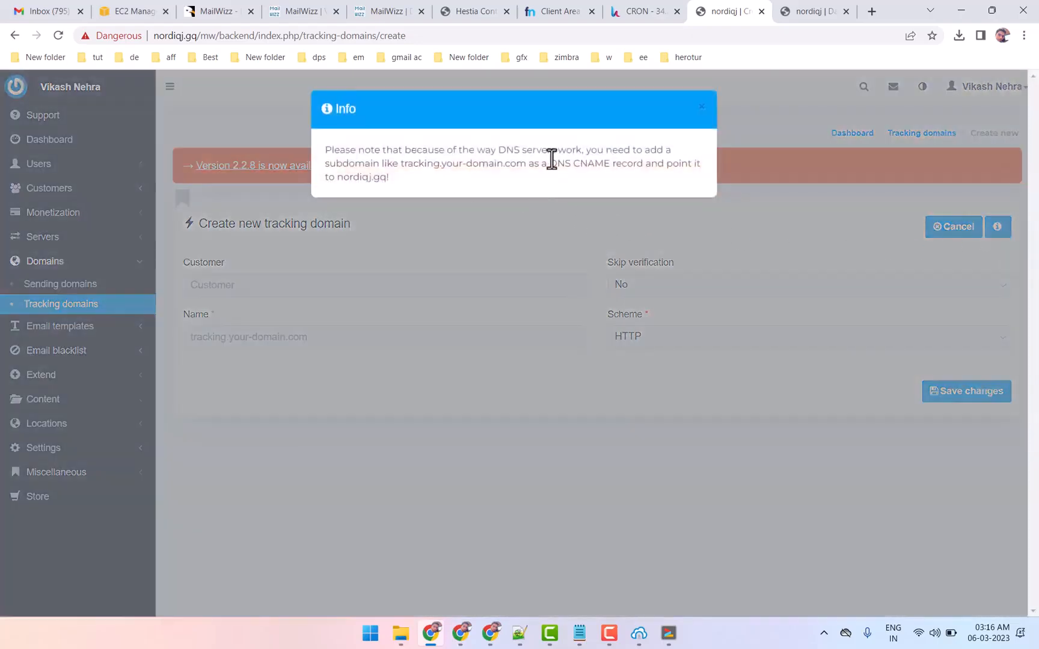
drag(548, 163, 630, 164)
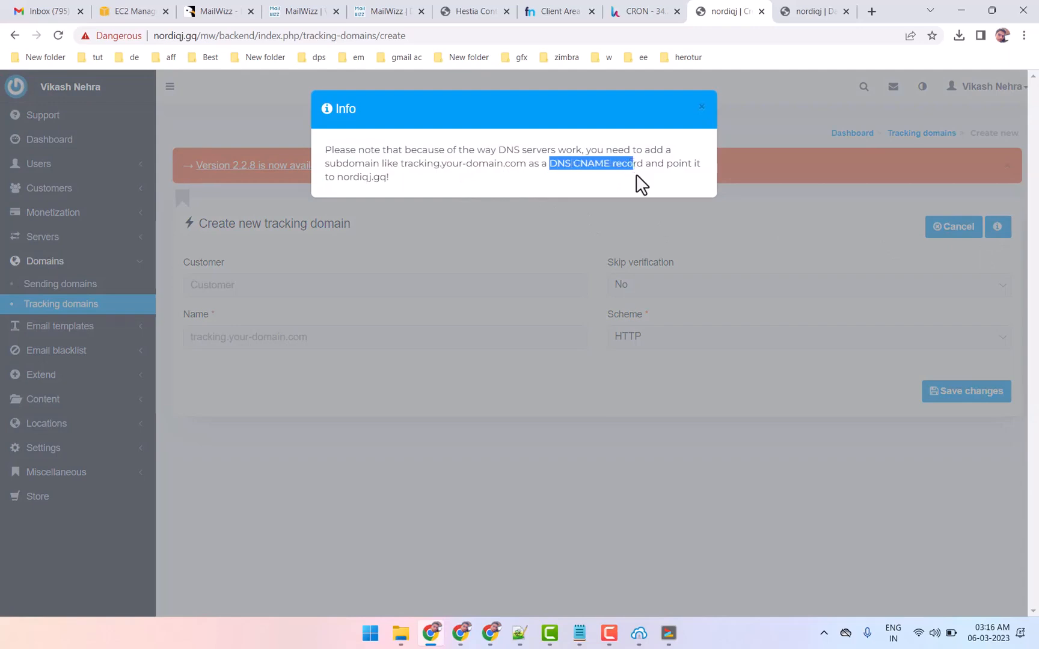
click(704, 107)
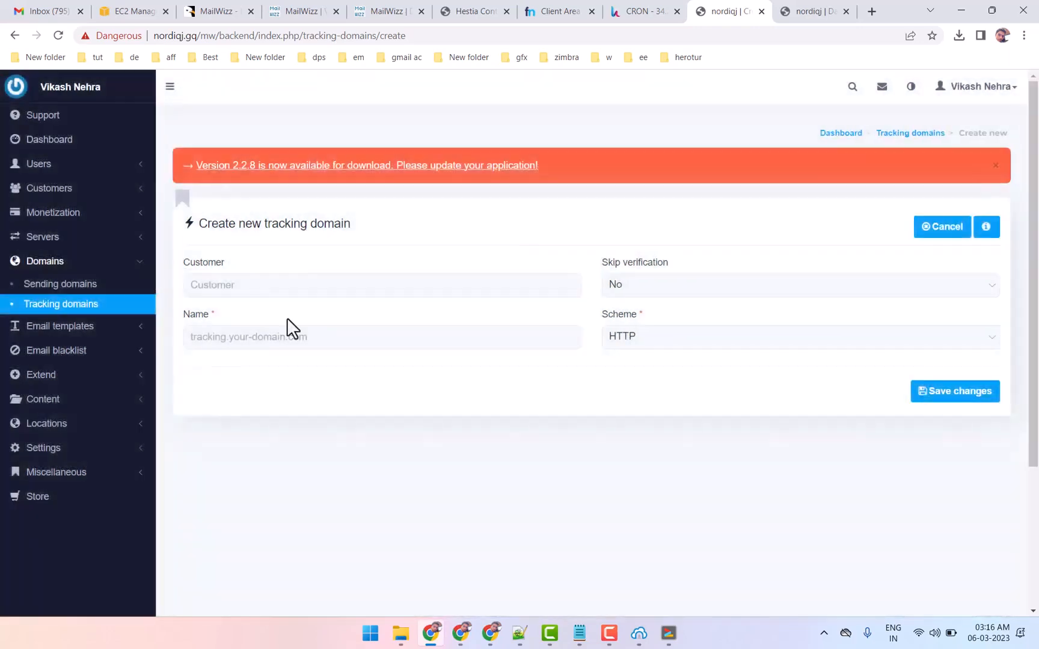
Expand Settings in the sidebar and go to the Common settings.
click(91, 452)
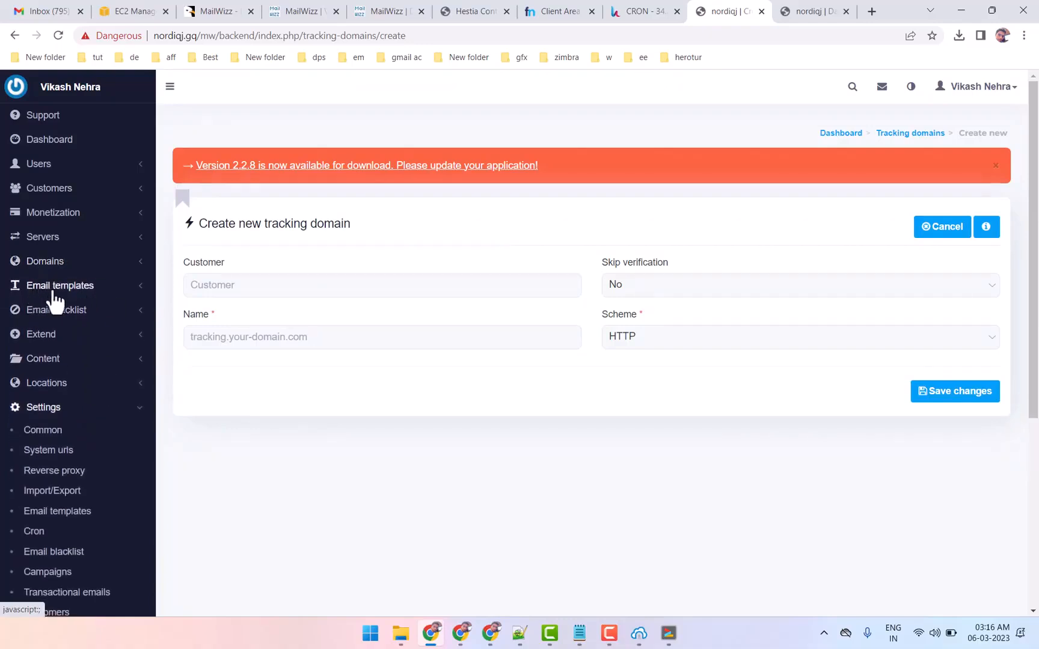
scroll(64, 472, down, 2)
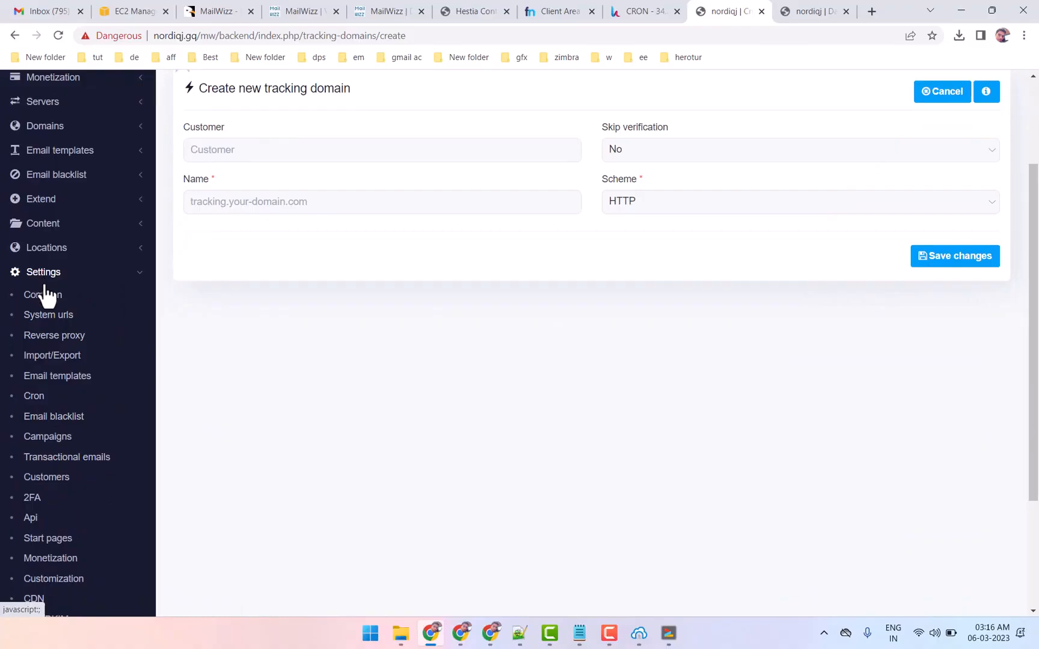
click(45, 295)
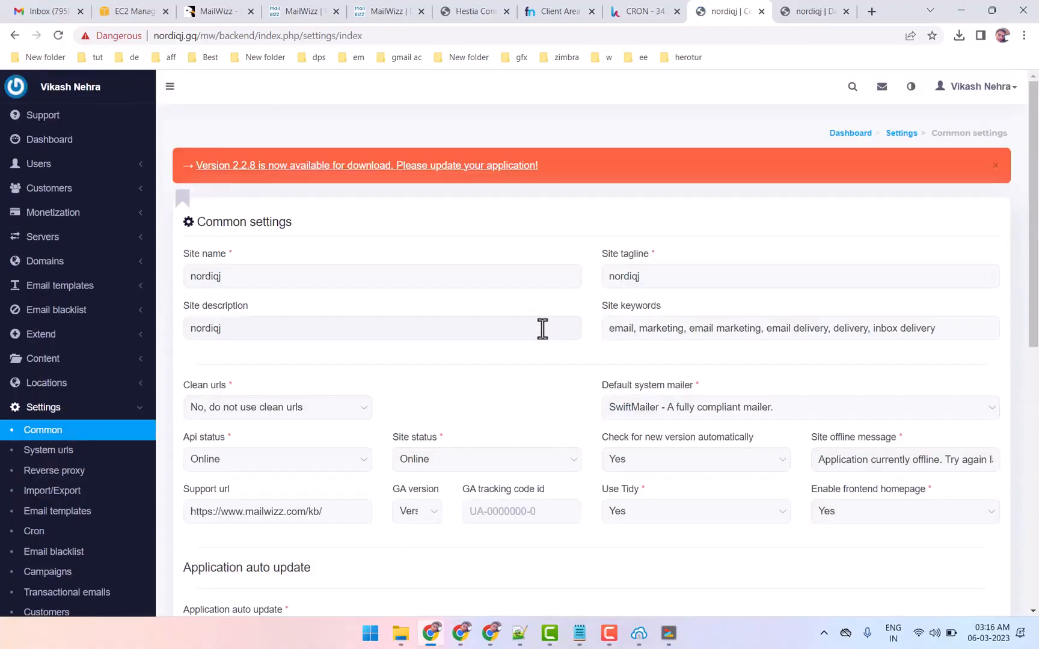
Scroll through the Common settings and view the GA tracking code id help.
scroll(544, 337, down, 2)
scroll(547, 357, up, 1)
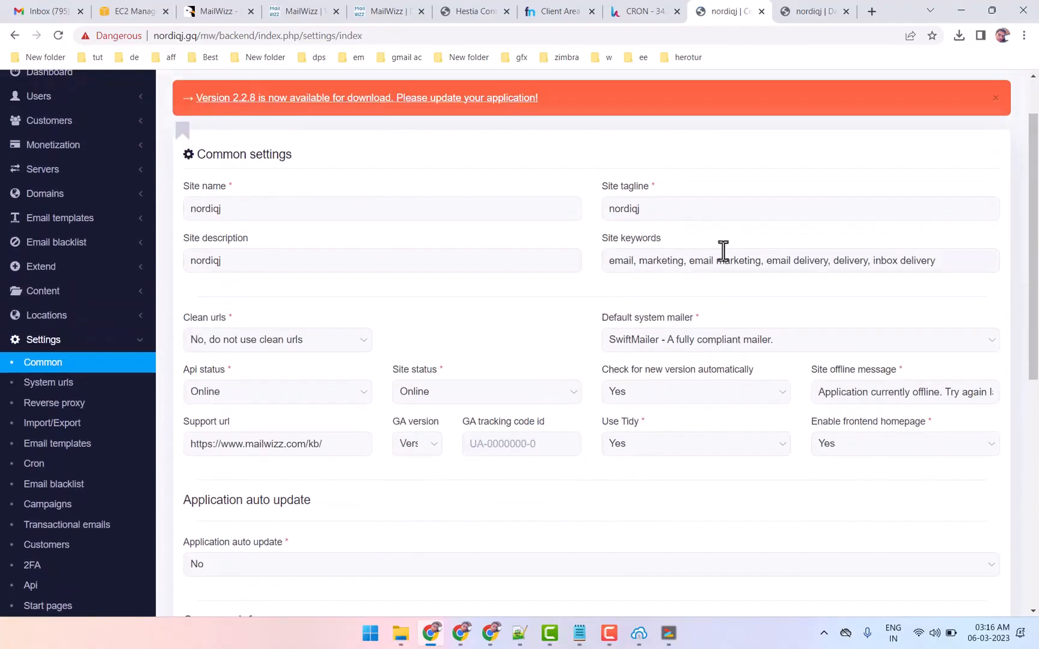
scroll(343, 326, down, 3)
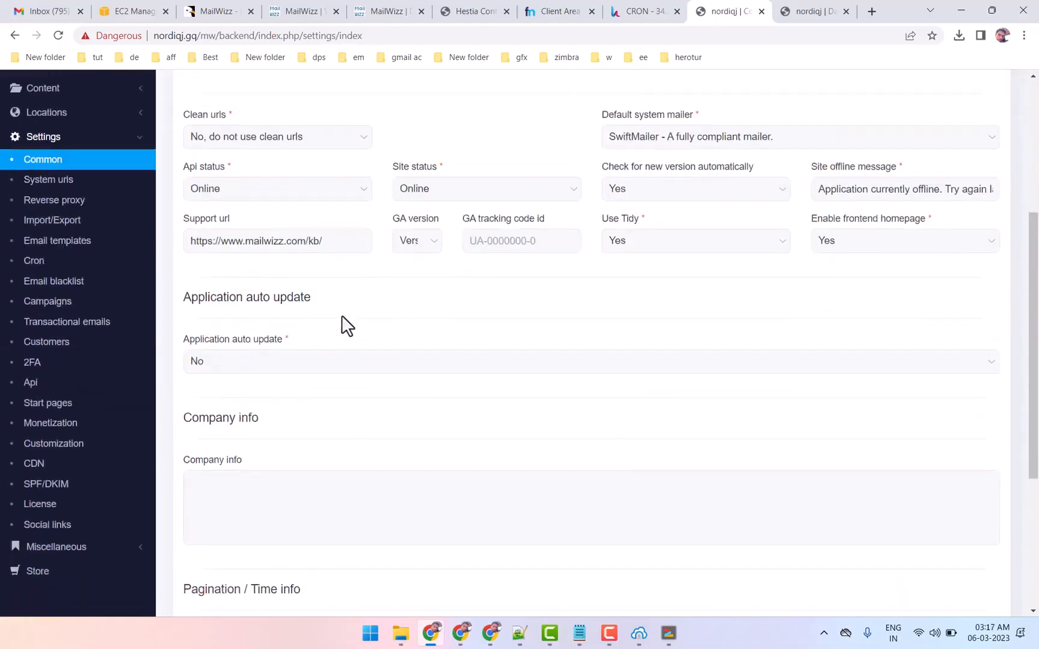
scroll(345, 322, down, 3)
scroll(373, 319, up, 3)
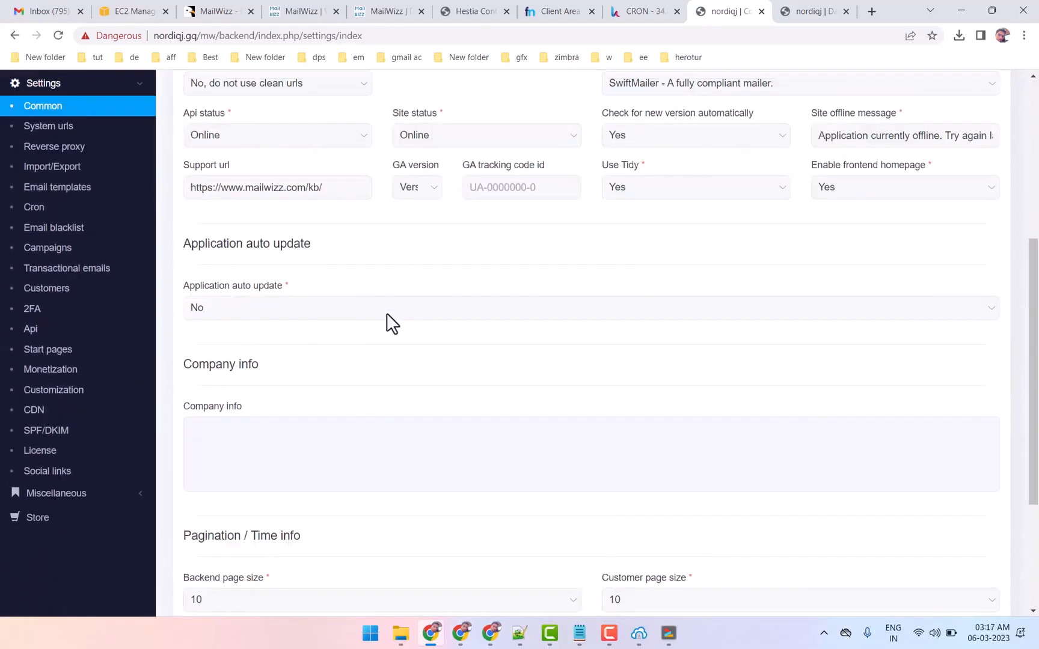
click(517, 239)
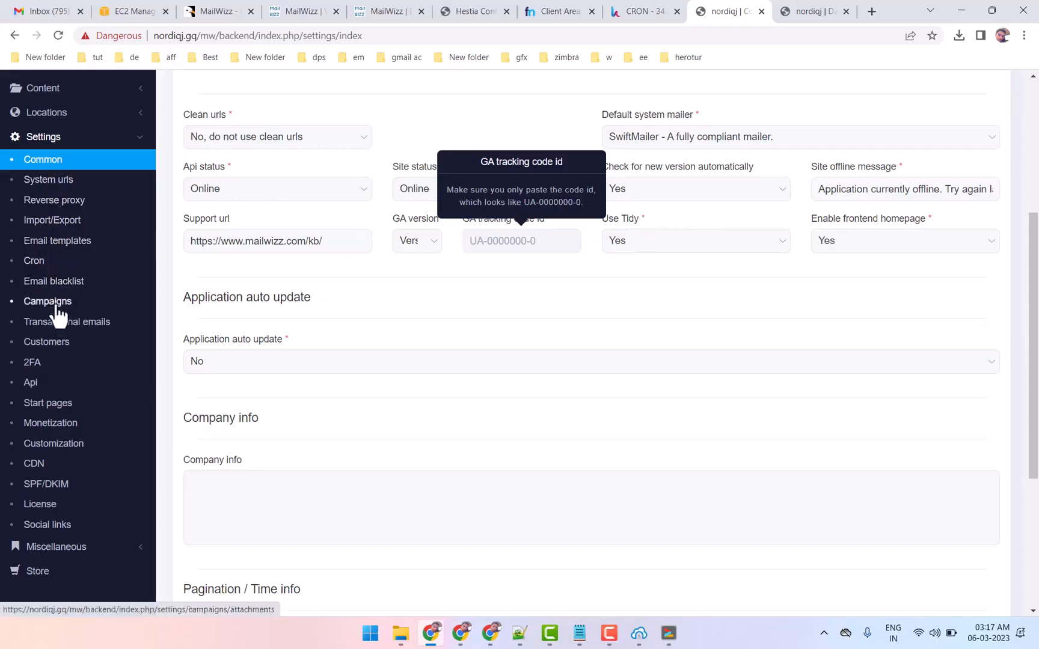
Open Settings > Cron and scroll through the delivery and bounce-server processing options.
click(34, 262)
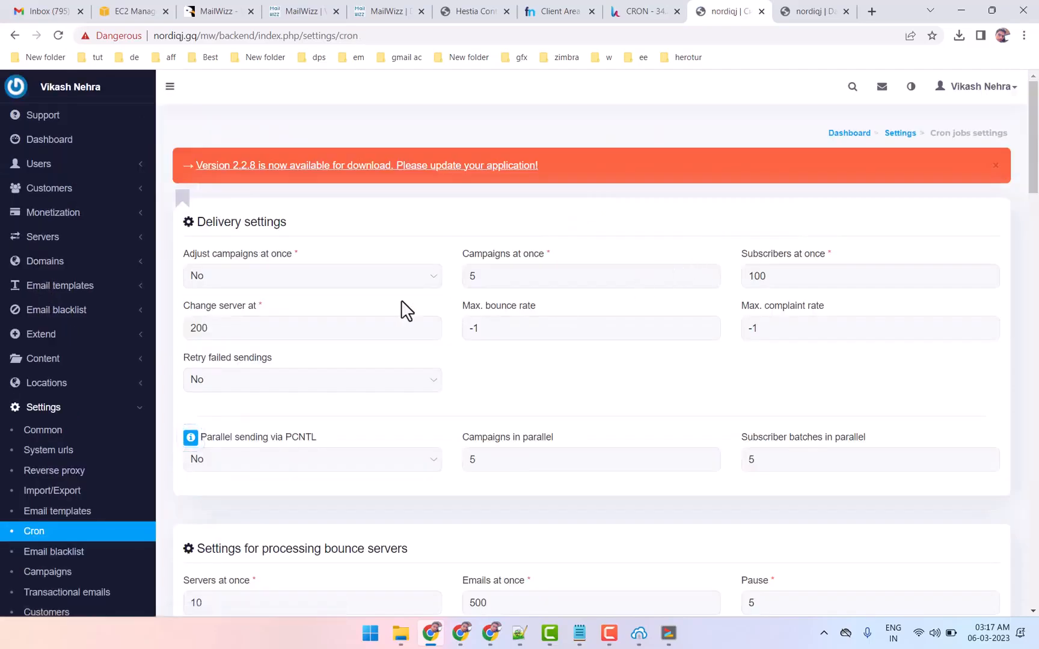
scroll(441, 371, down, 4)
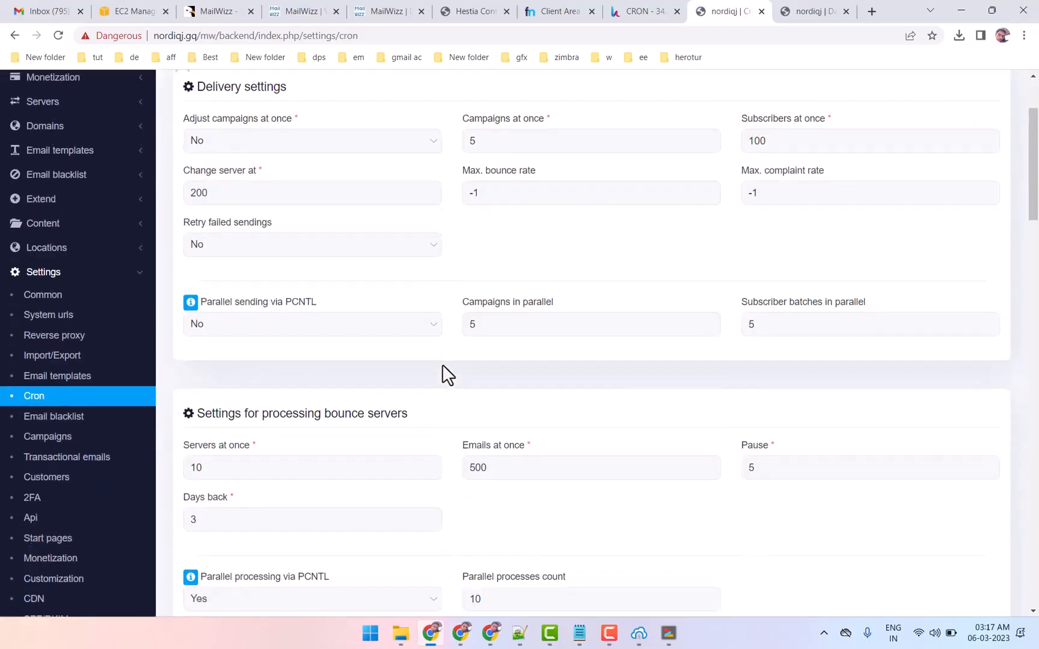
scroll(455, 384, down, 3)
scroll(455, 380, up, 4)
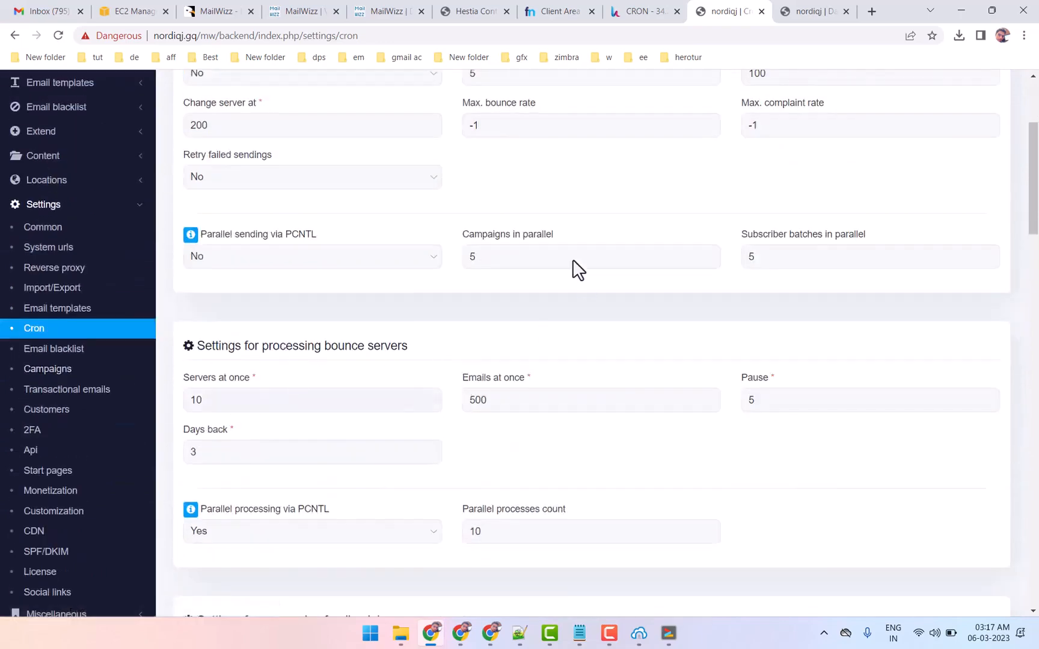
Review Import/Export settings, leaving file size limit at 1 Megabyte, then open Customers settings.
click(66, 290)
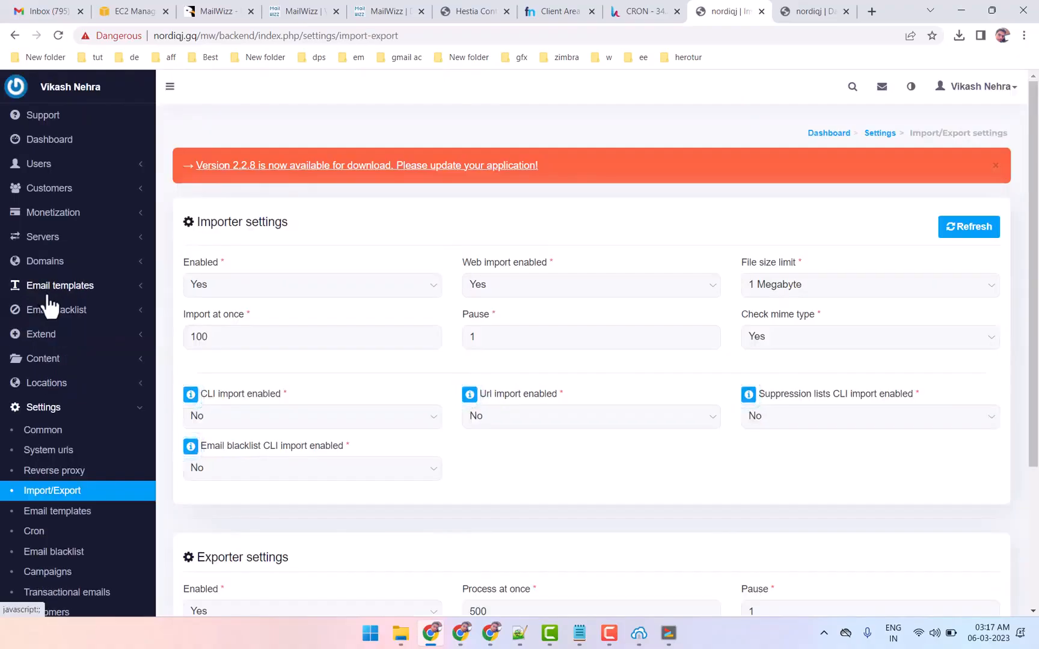
scroll(434, 367, down, 3)
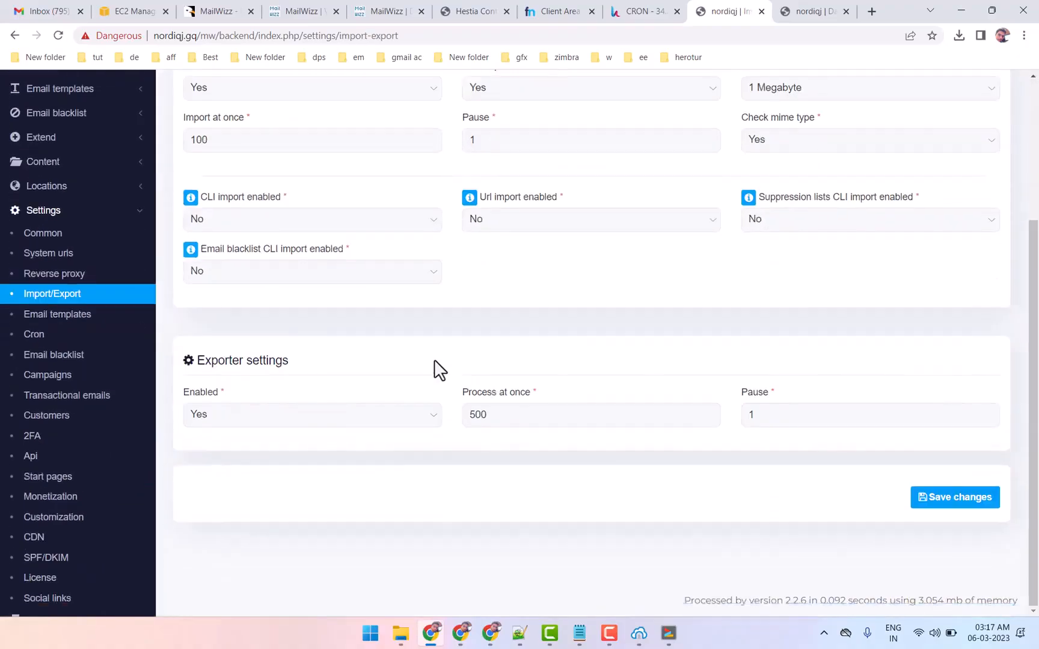
scroll(438, 368, up, 2)
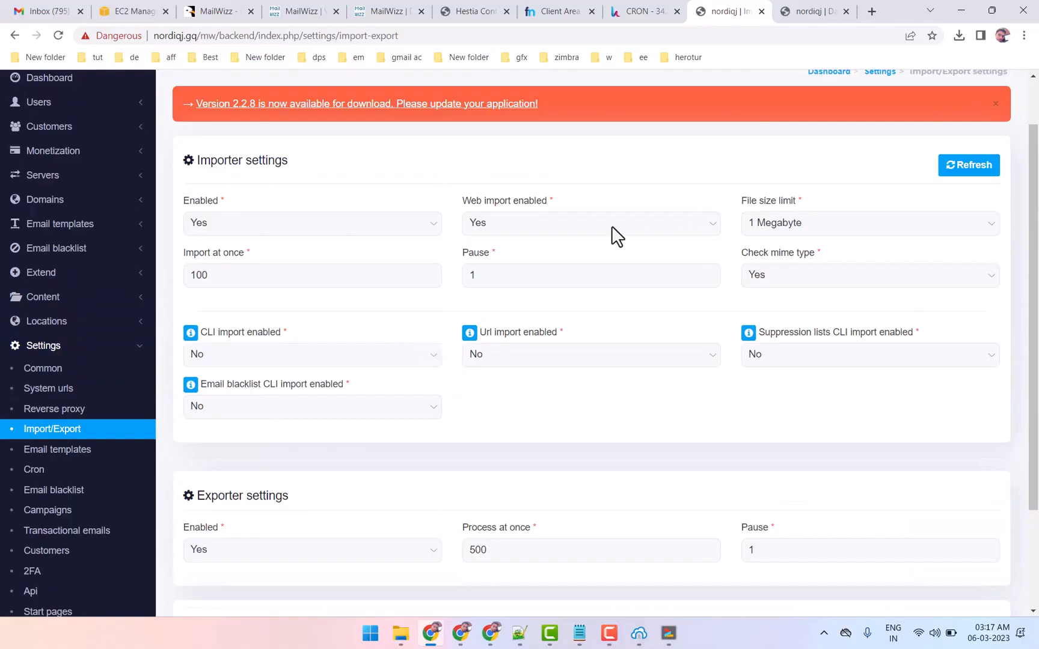
click(818, 232)
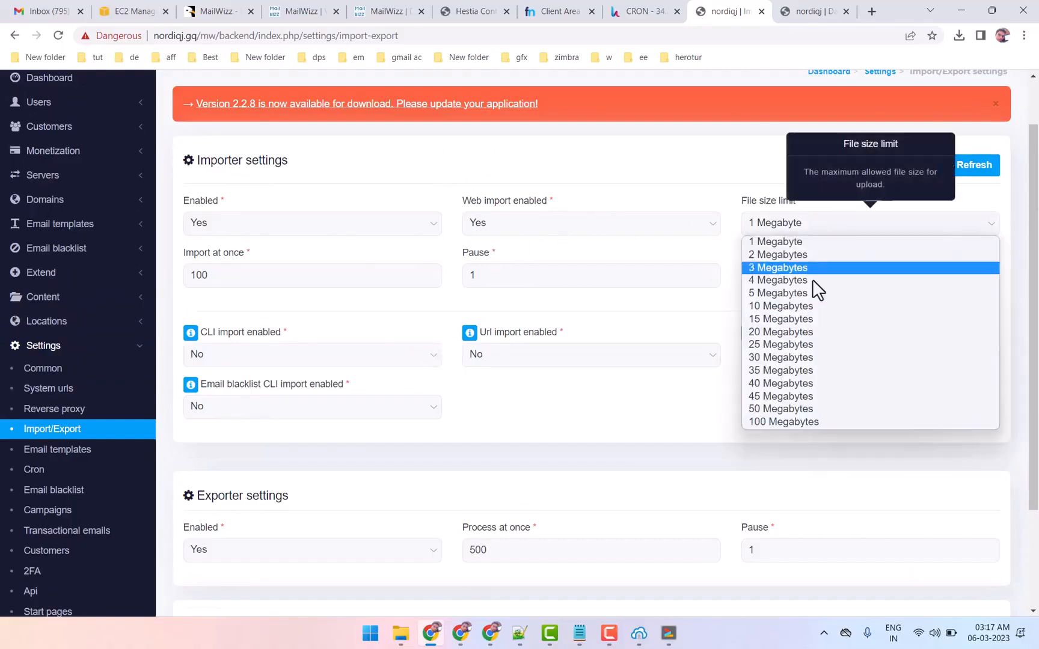
click(547, 401)
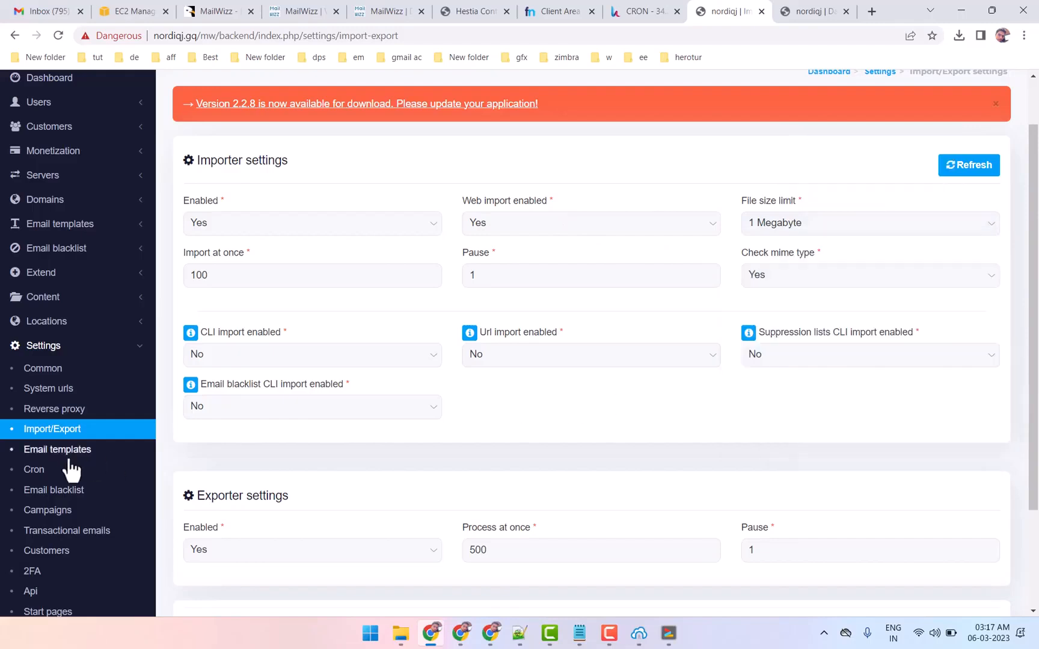
scroll(63, 480, down, 1)
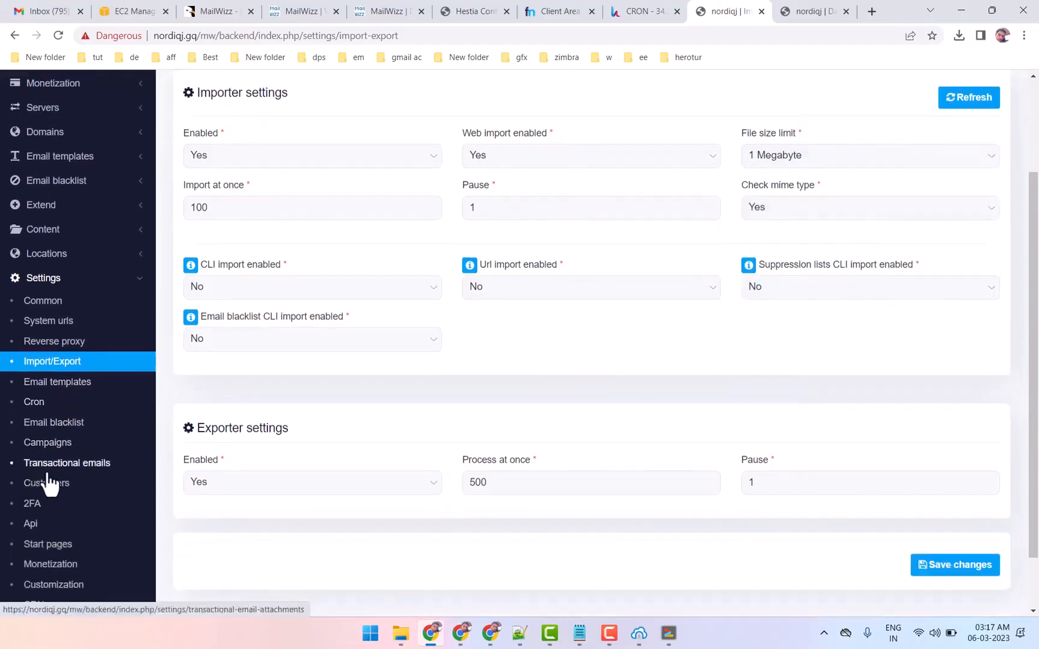
click(58, 496)
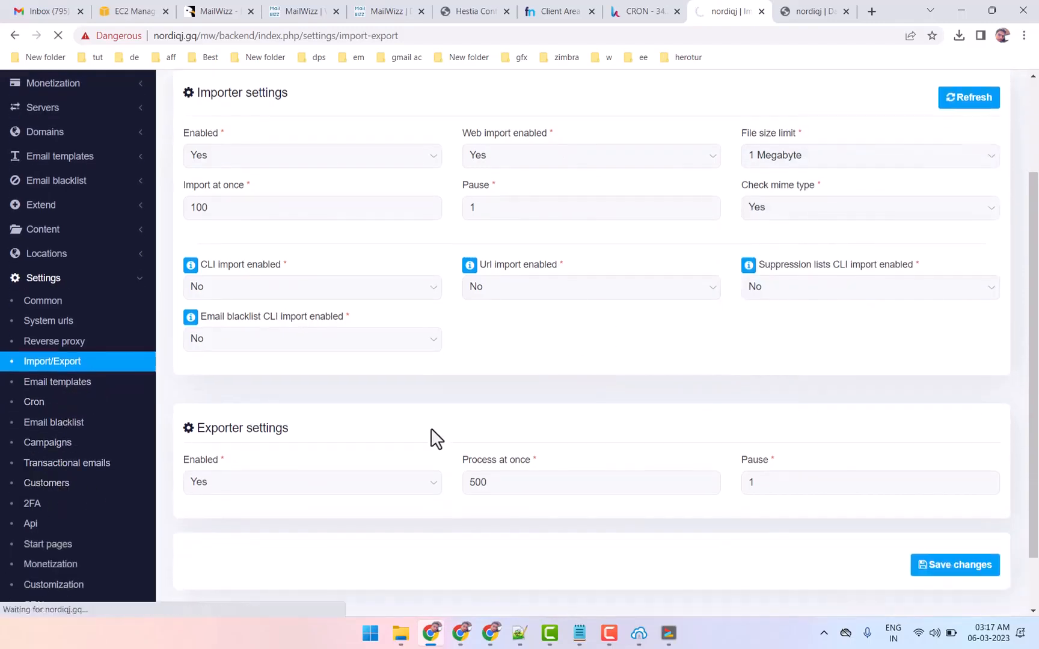
click(795, 11)
Review the customer common settings: articles menu off, email masking off, disabled accounts kept 30 days.
click(752, 11)
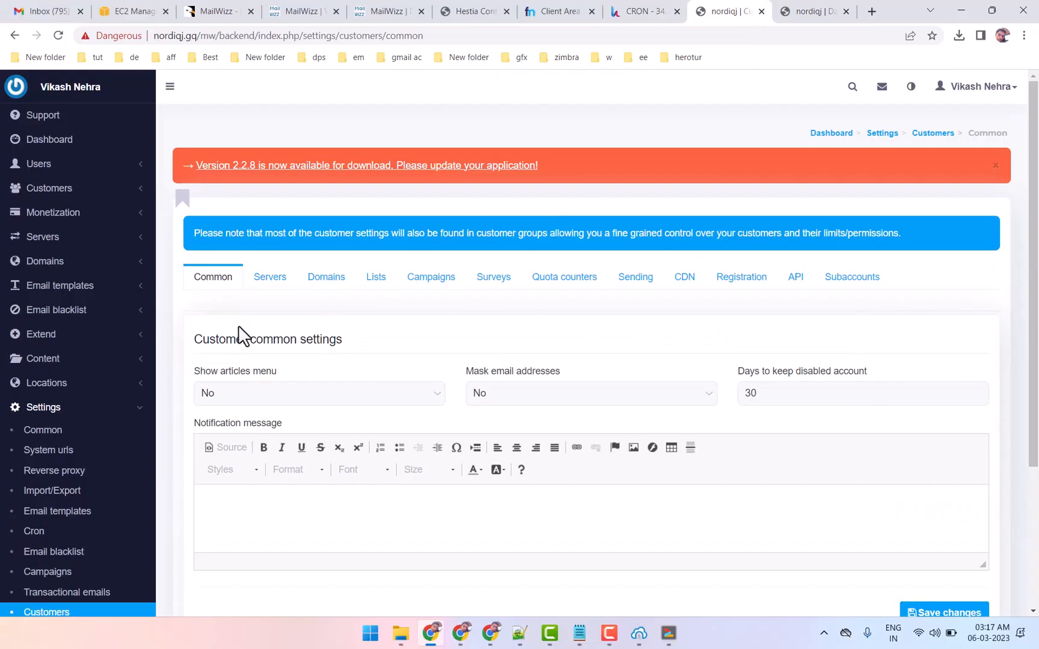
scroll(33, 504, down, 3)
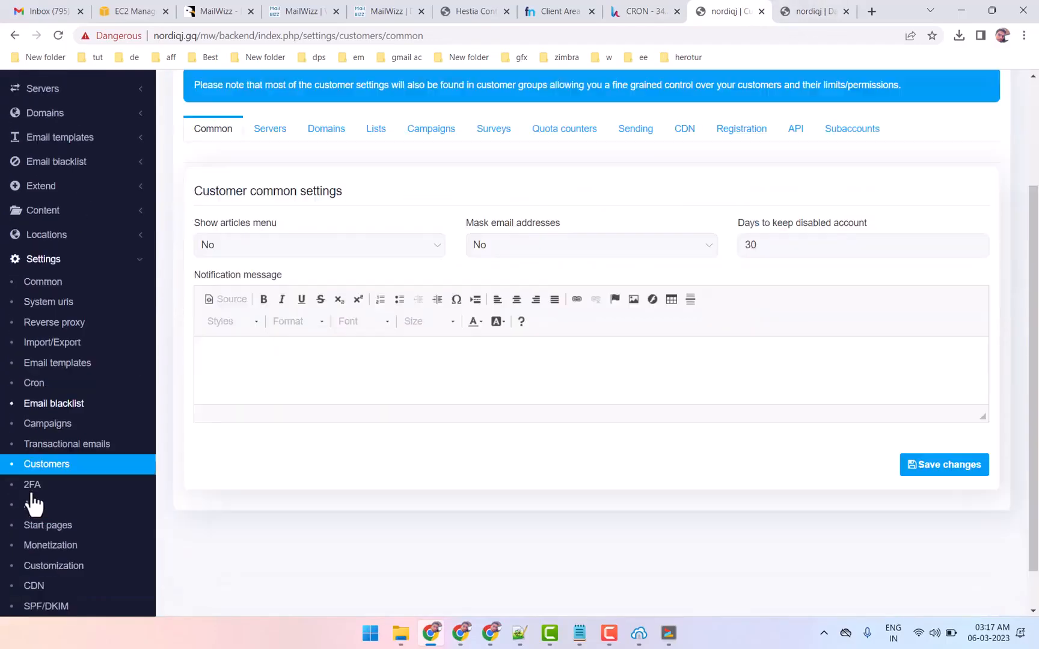
scroll(33, 504, down, 1)
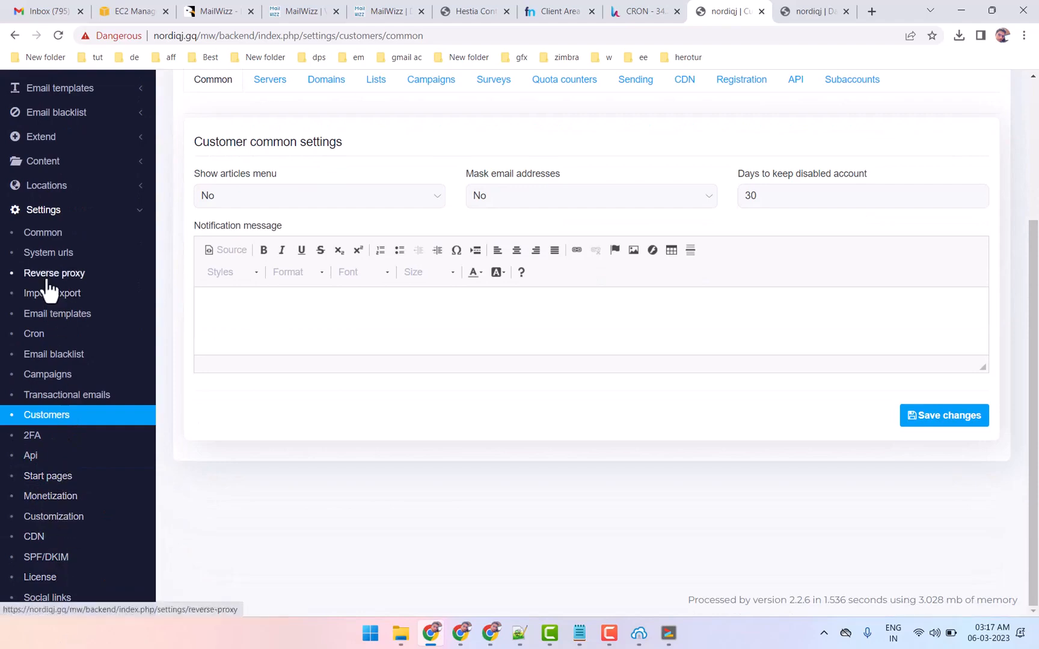
scroll(48, 291, up, 1)
Collapse Settings, expand Miscellaneous in the sidebar, and show the Cron jobs list.
click(136, 282)
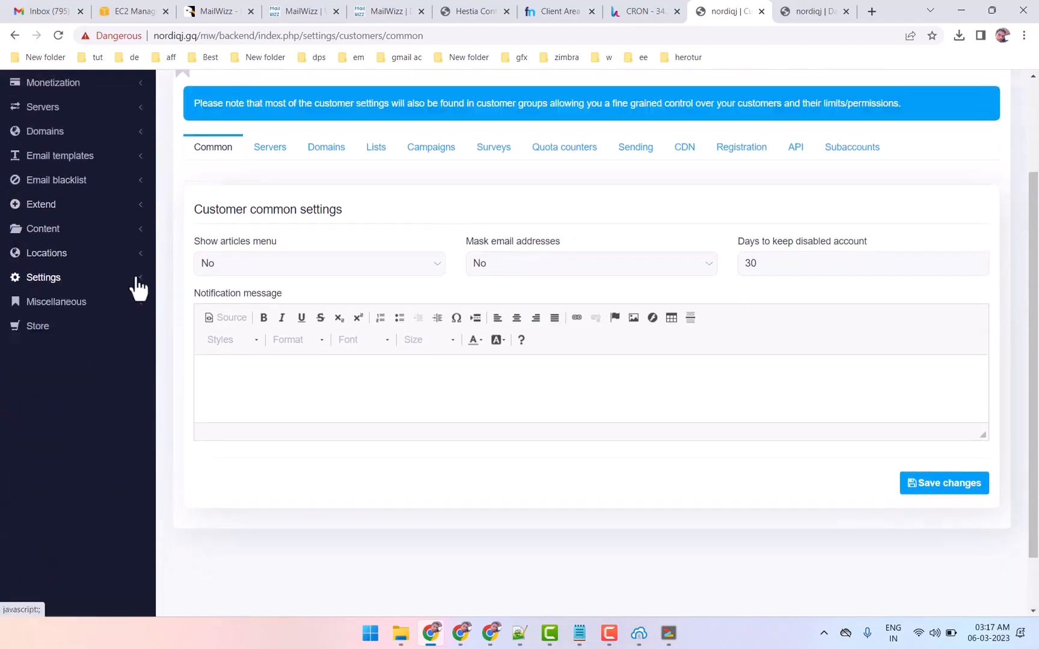
click(133, 303)
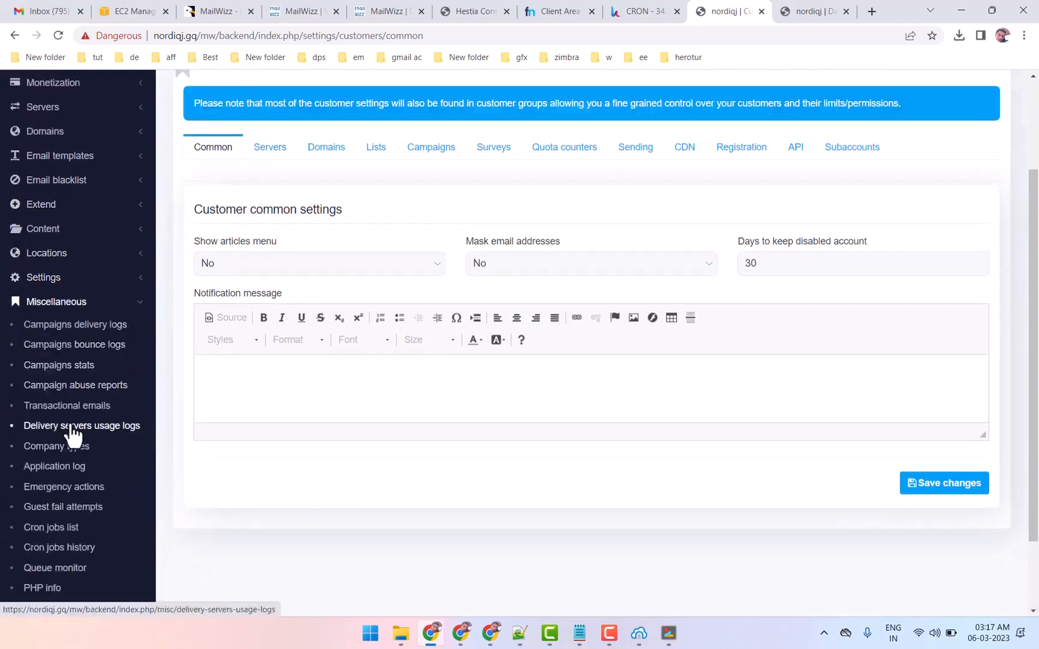
click(68, 535)
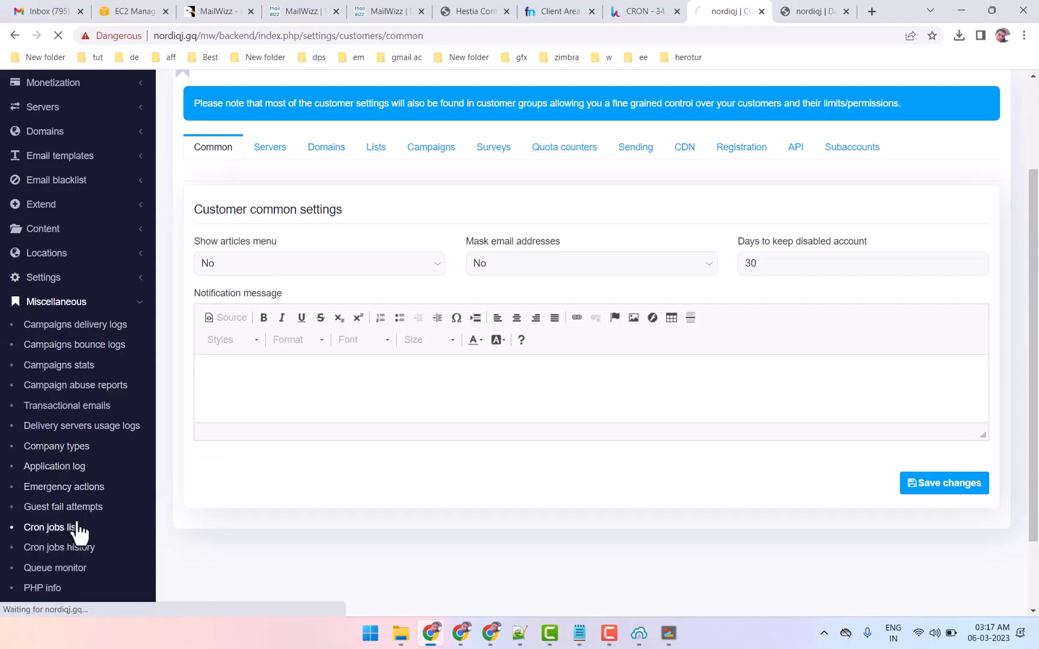
Look over the eight application cron jobs, compare with the Hestia cron page, then show the customer dashboard.
scroll(586, 325, down, 3)
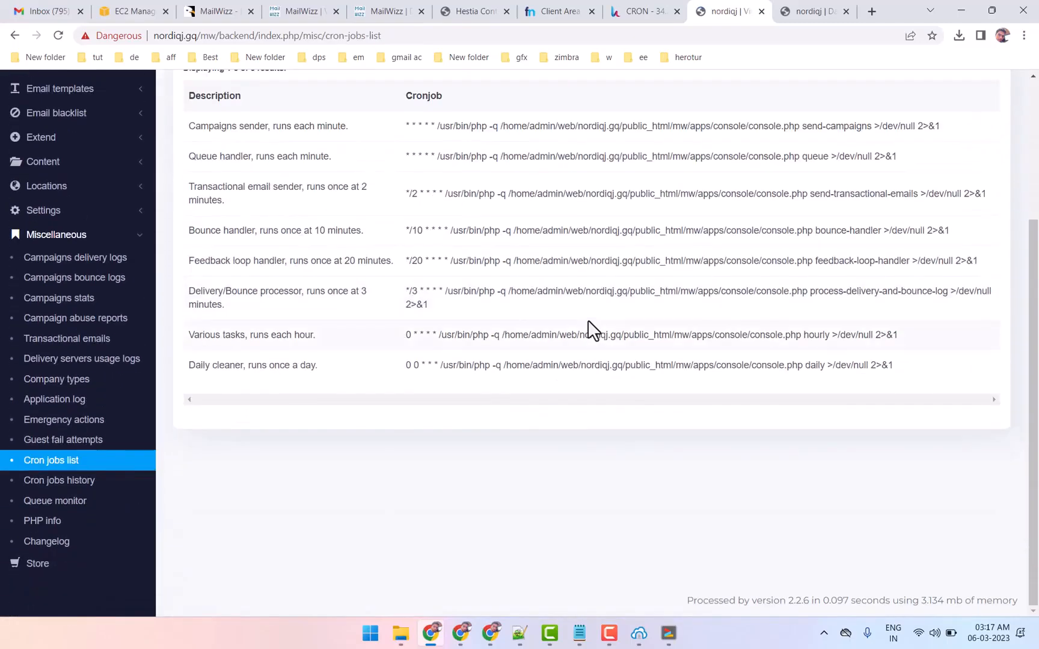
scroll(592, 330, up, 1)
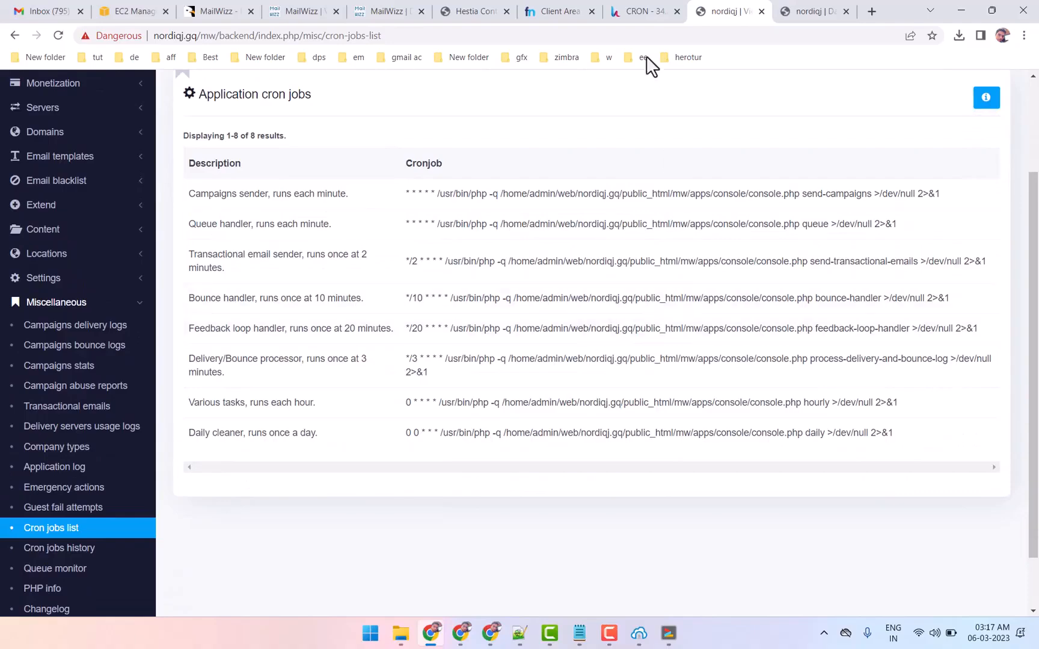
click(640, 11)
click(713, 10)
click(819, 11)
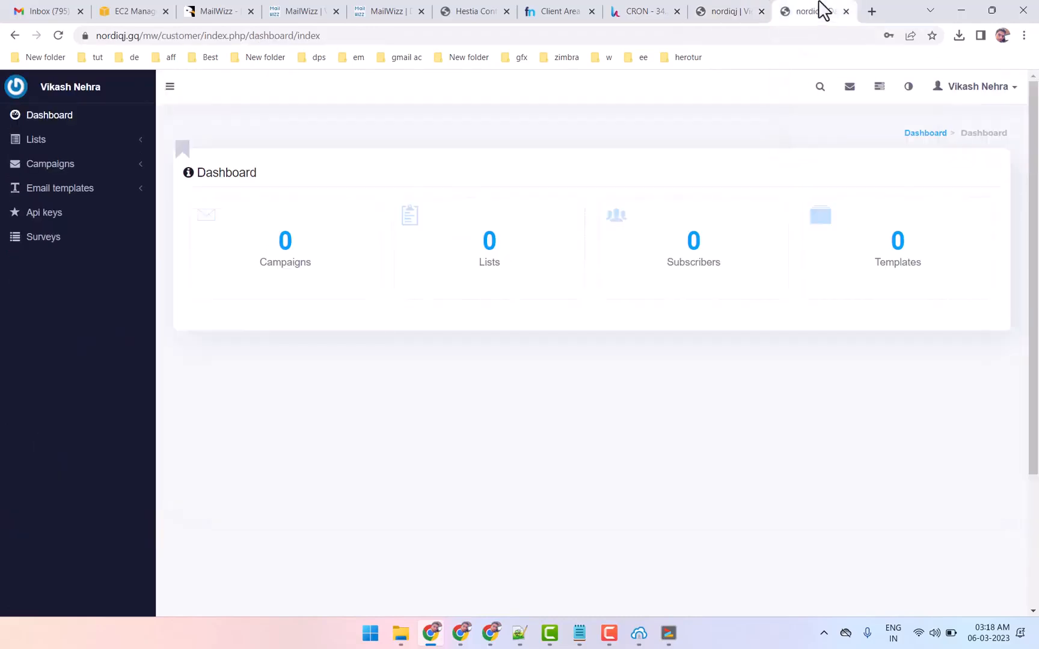
Expand the Lists and Campaigns sections of the customer dashboard, then bring up the YouTube channel window.
click(714, 10)
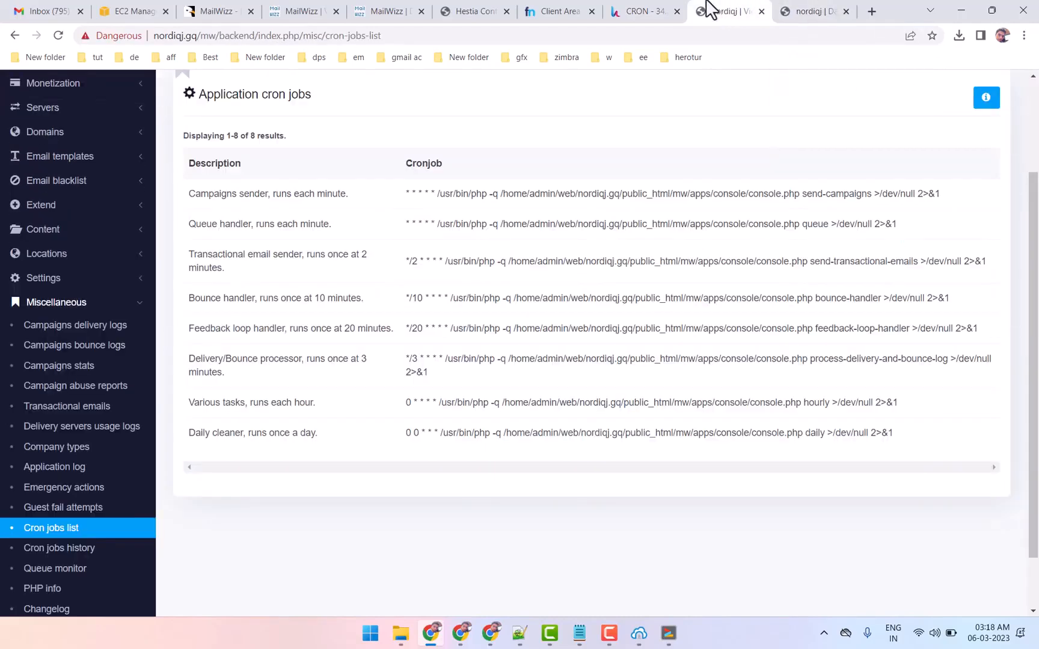
click(834, 10)
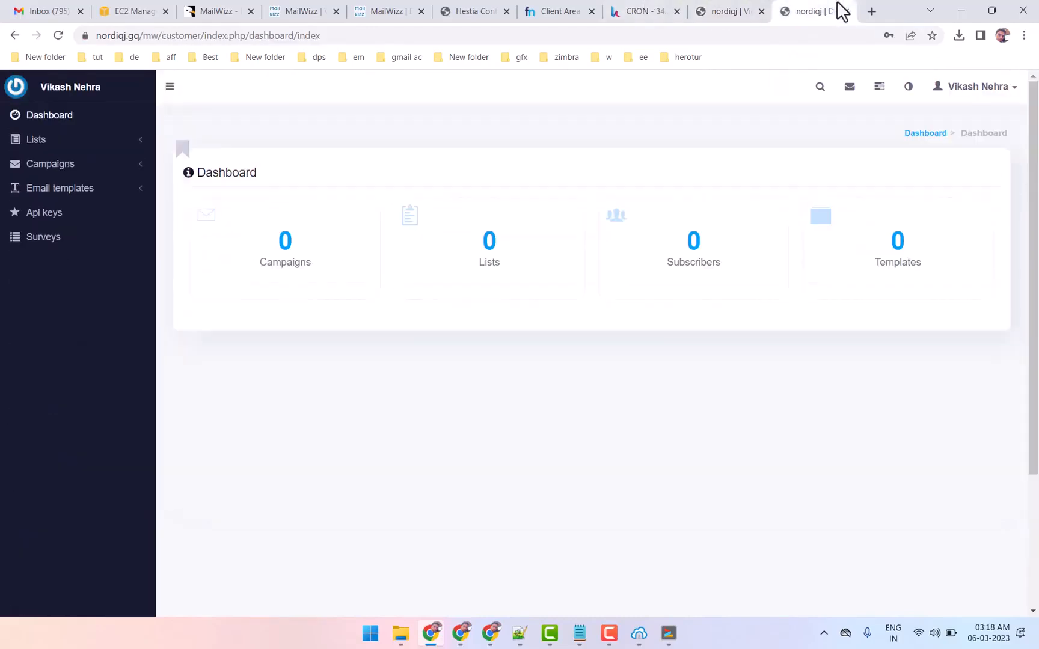
click(108, 142)
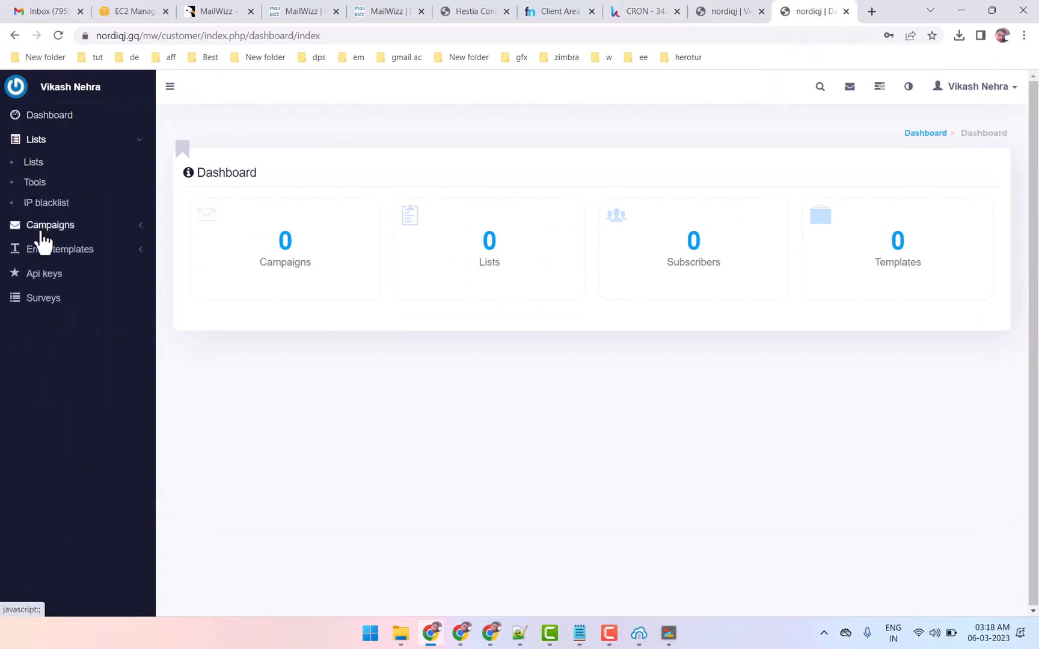
click(44, 229)
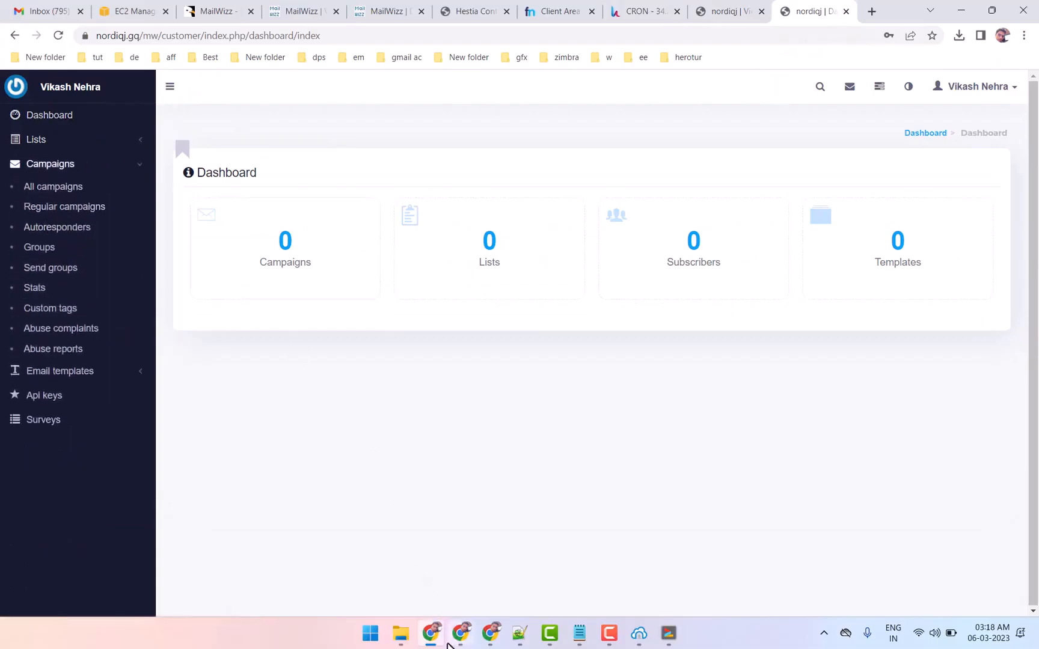
click(455, 640)
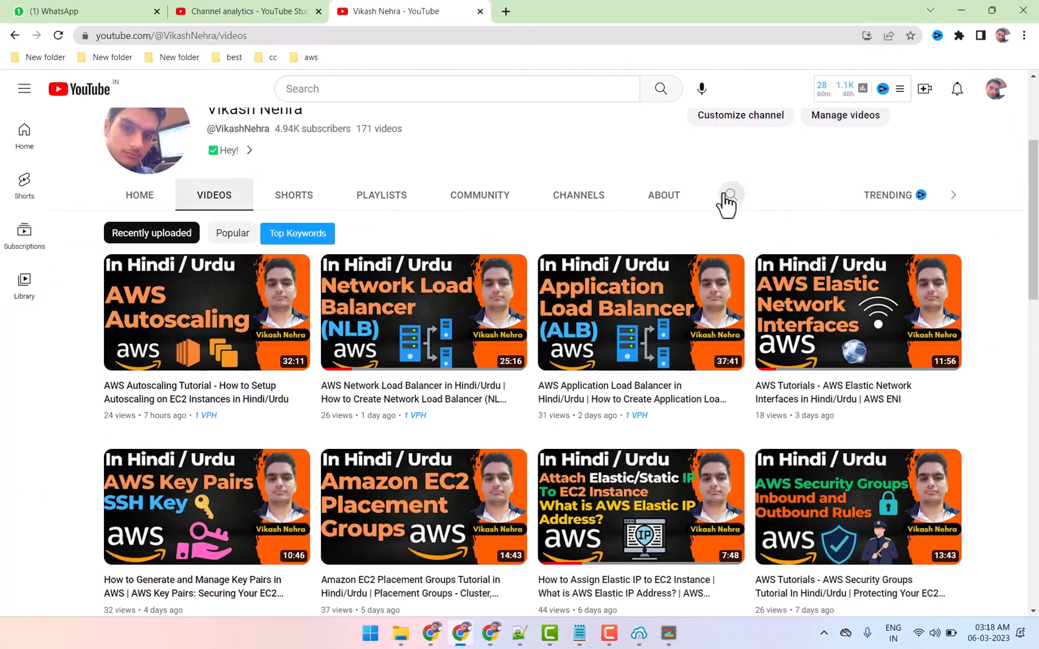
Search the YouTube channel's videos for 'mailwizz'.
click(729, 196)
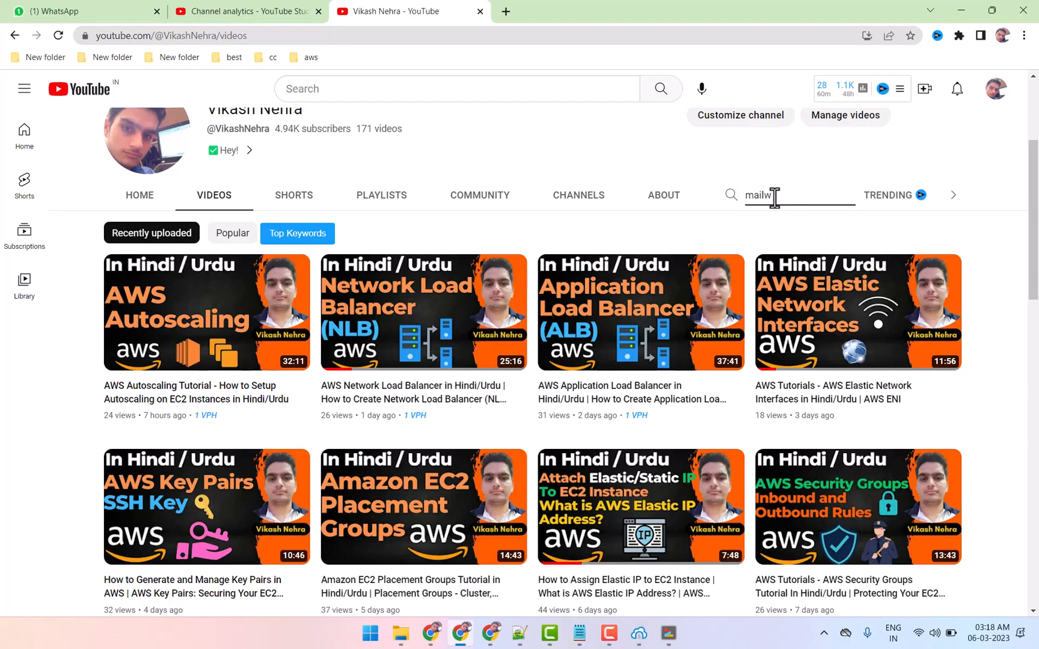
text(mailwizz)
key(Return)
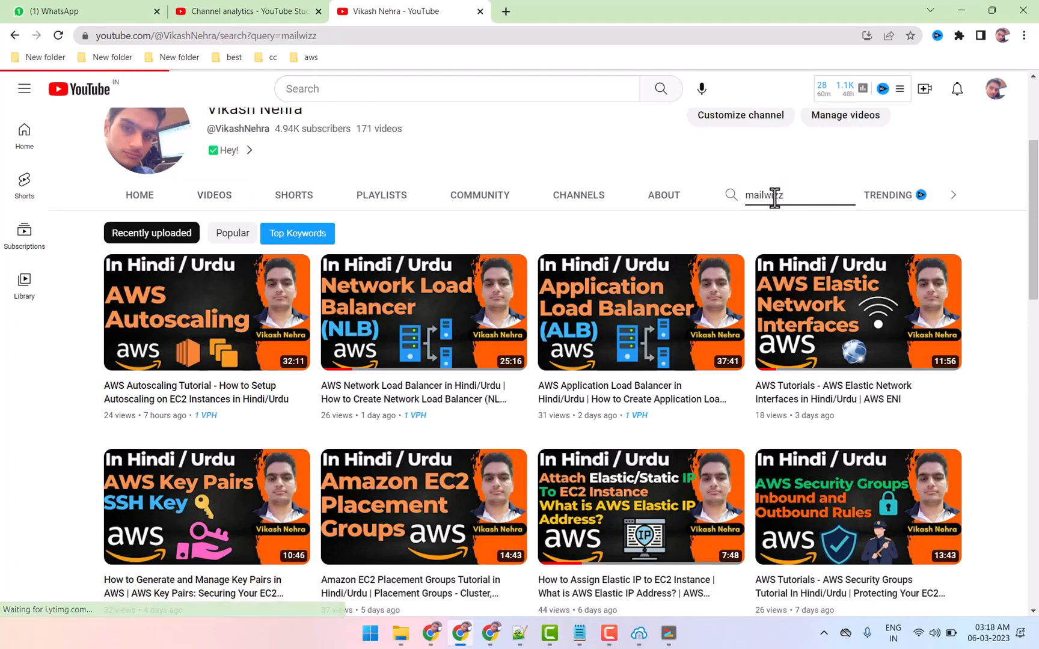
Scroll through the mailwizz tutorial results, then show the EC2 launch-wizard-4 security group page.
scroll(504, 379, down, 2)
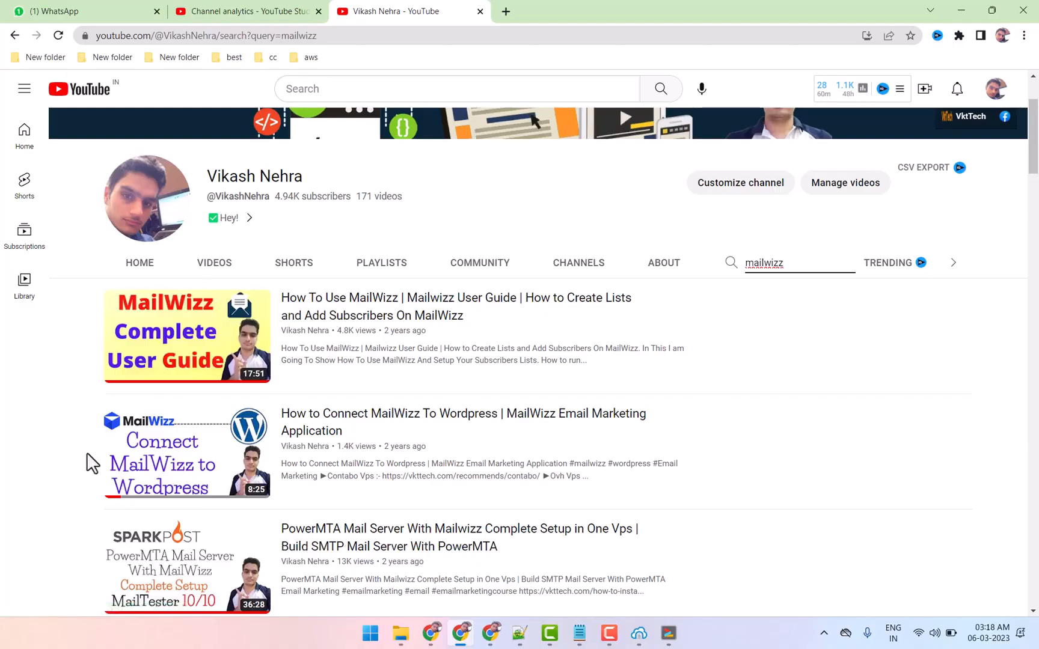
scroll(808, 401, down, 1)
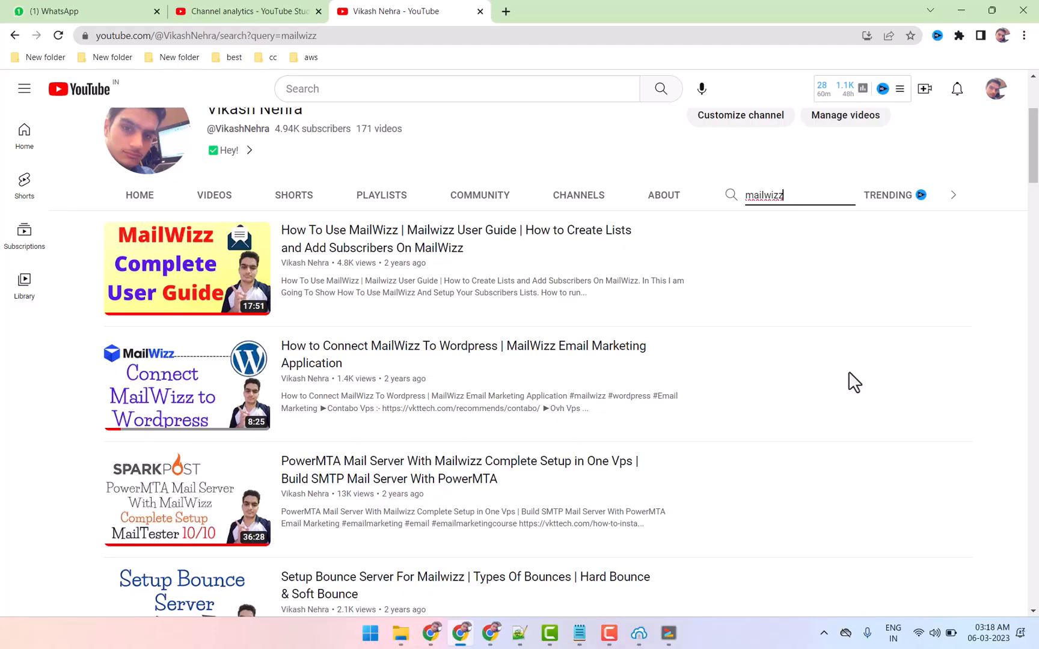
scroll(848, 382, down, 1)
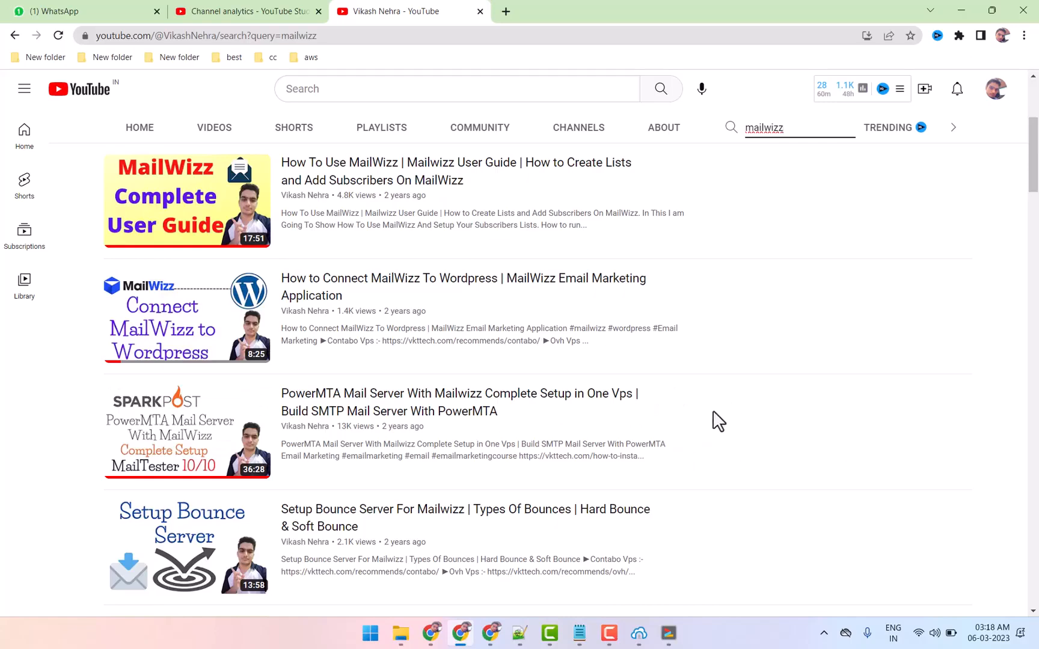
scroll(715, 414, down, 2)
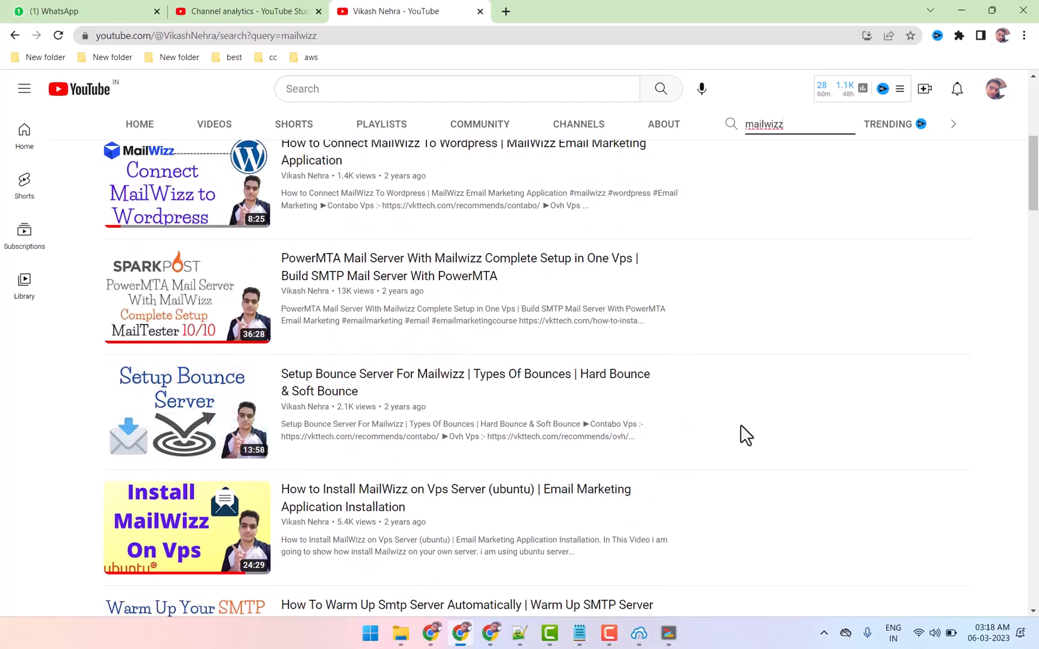
scroll(746, 433, down, 2)
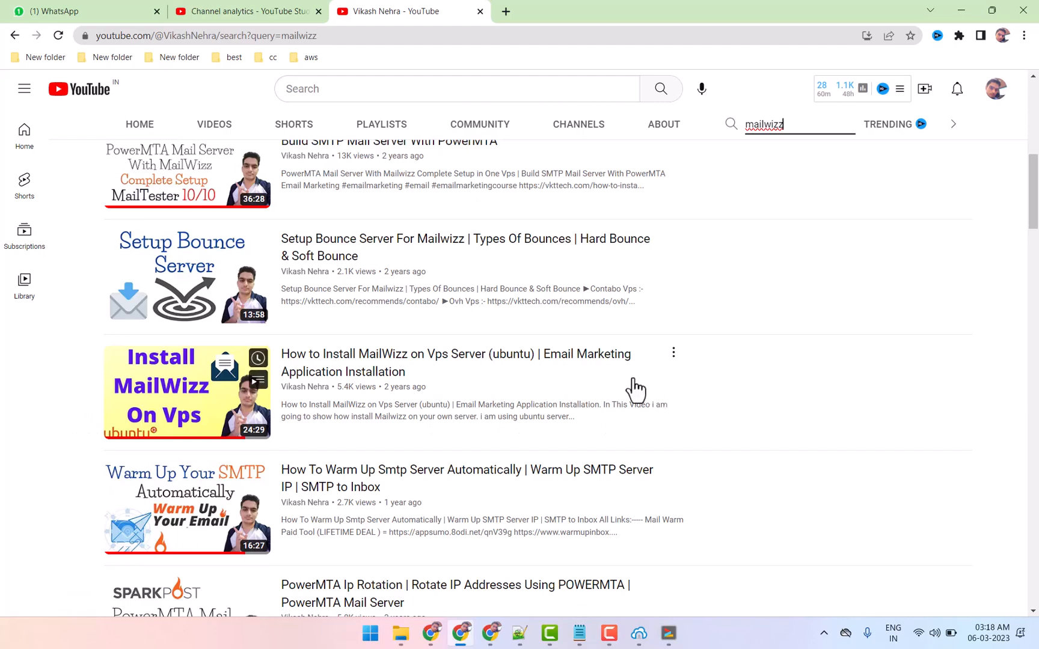
scroll(768, 426, down, 1)
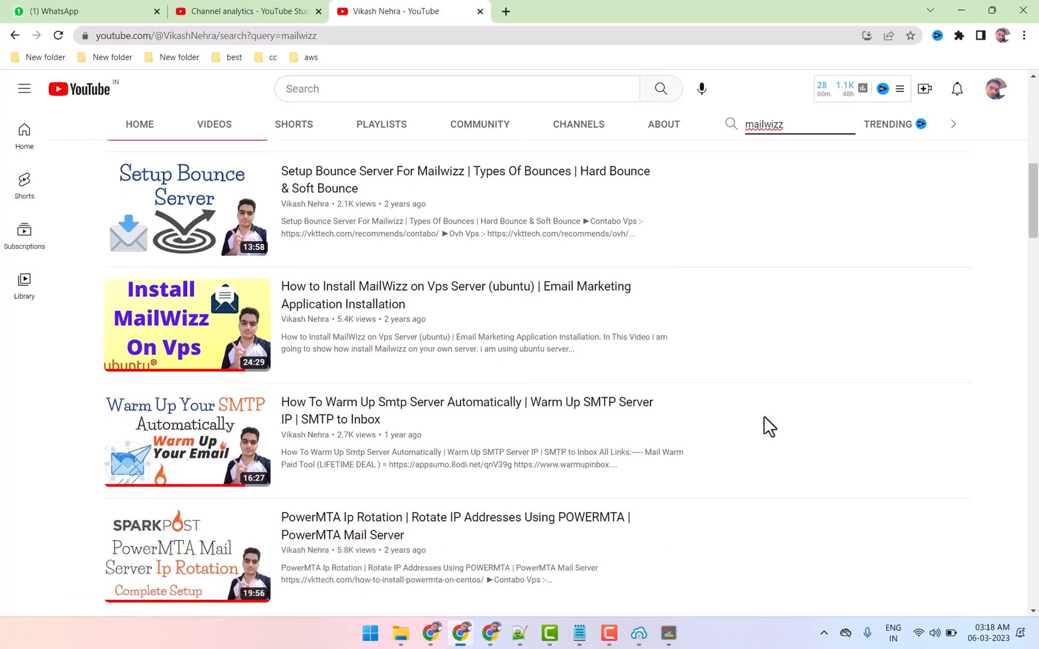
scroll(764, 416, up, 3)
click(431, 633)
click(143, 13)
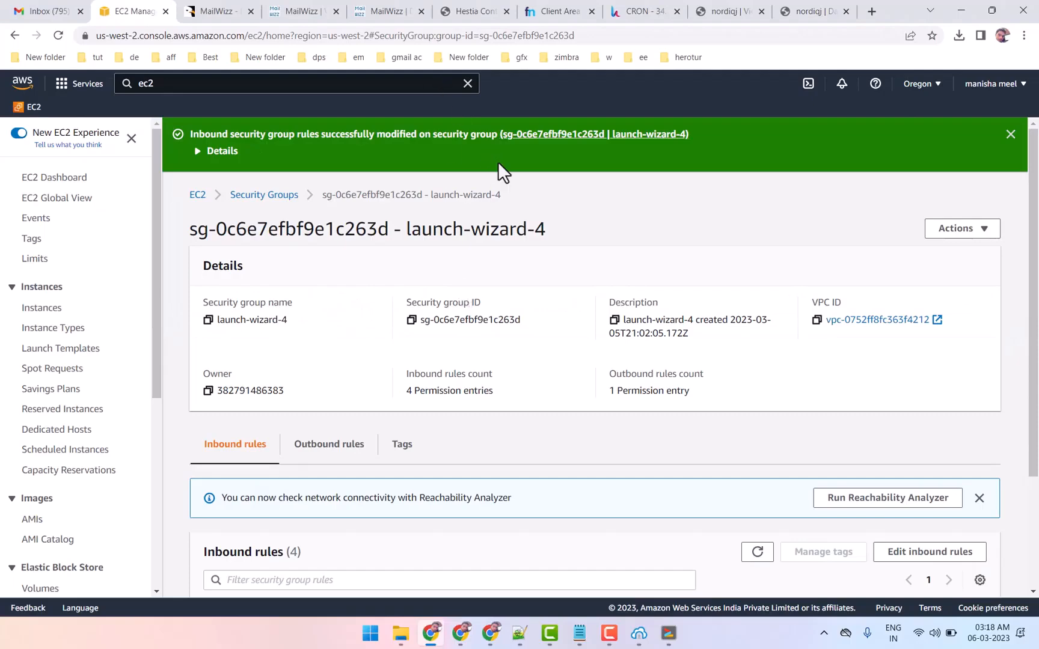
Glance at the Hestia add-cron-job page and highlight the Hestia site title, then return to the cron jobs list.
click(619, 8)
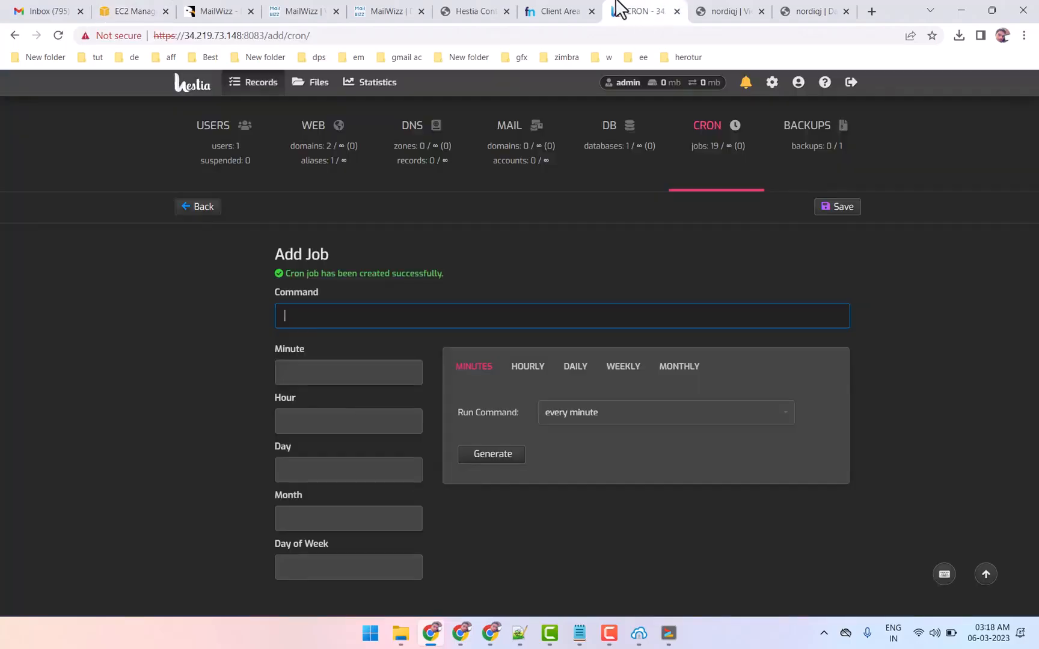
click(500, 9)
scroll(494, 267, up, 2)
scroll(494, 267, up, 2)
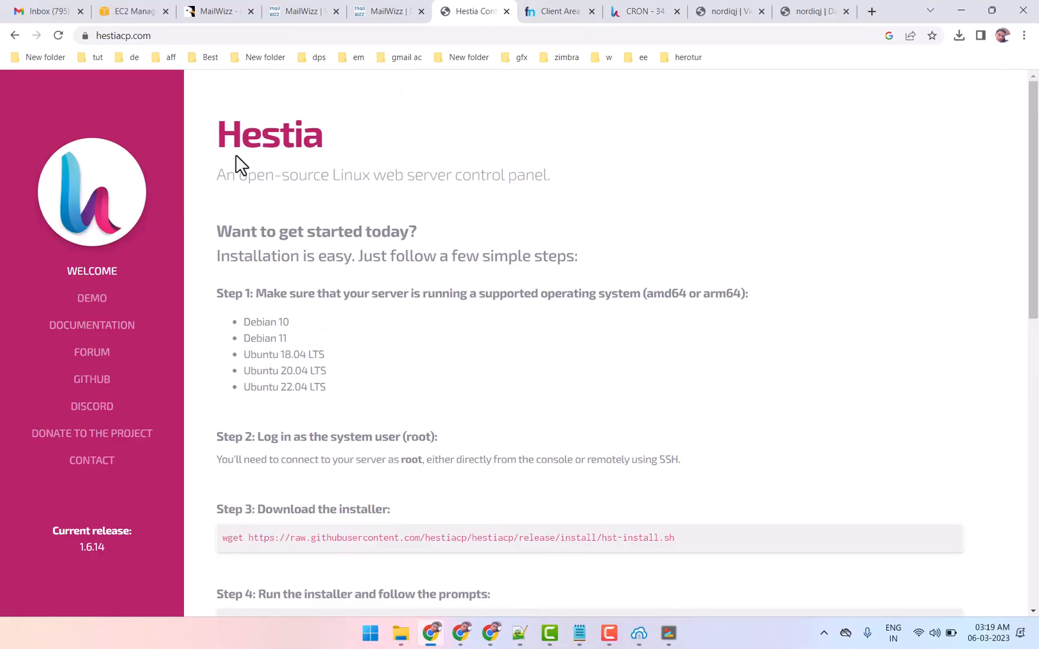
drag(221, 118, 406, 174)
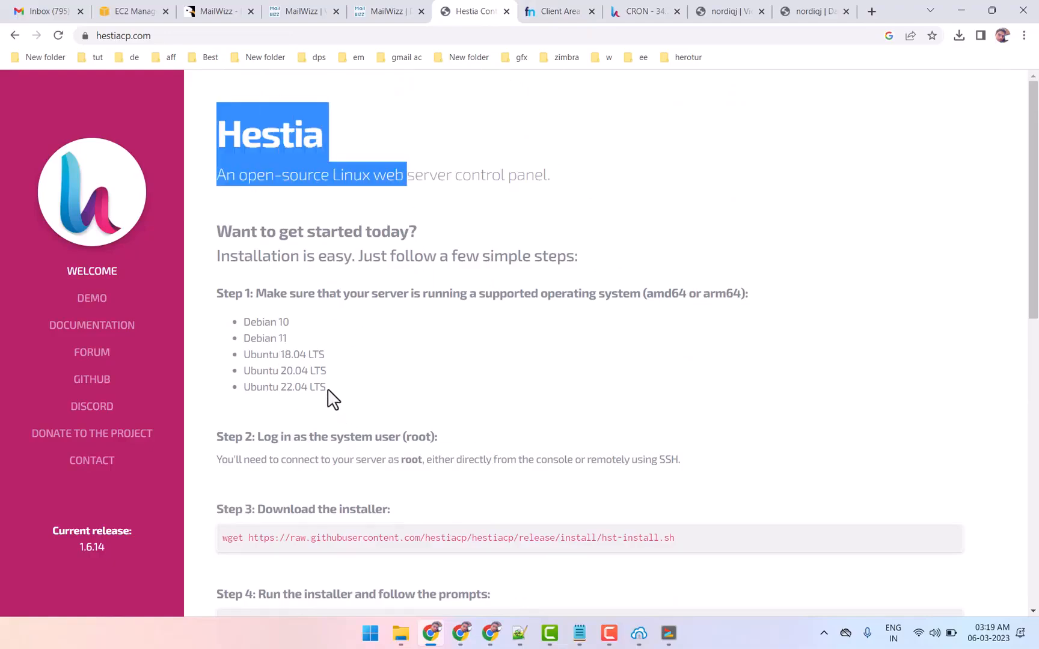
click(725, 11)
scroll(139, 383, up, 3)
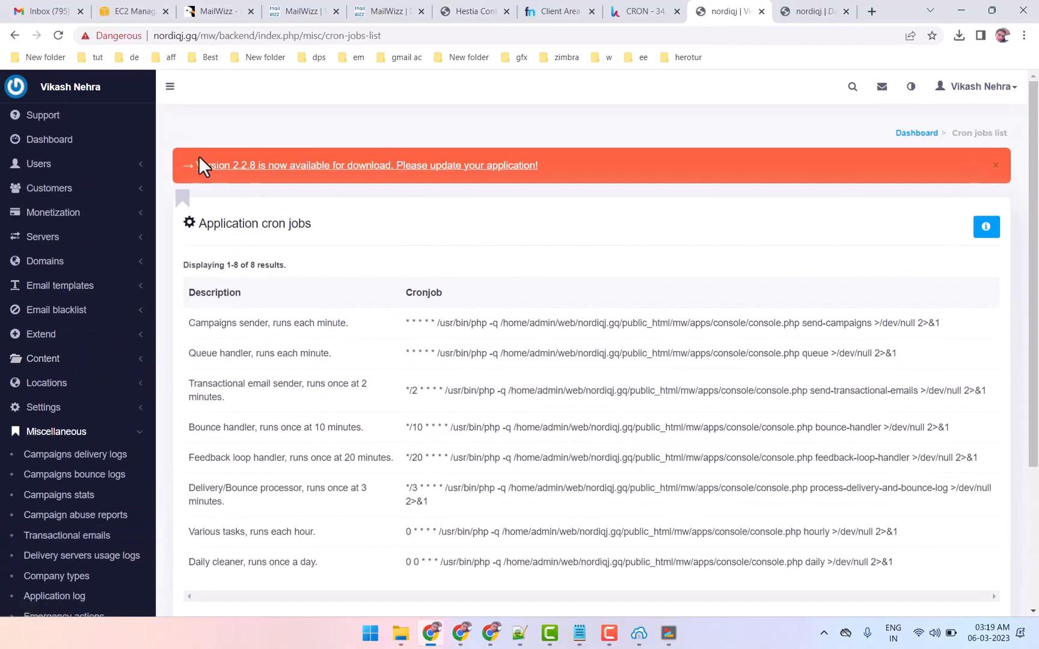
Cycle through the customer dashboard, cron jobs list, Hestia cron page and domain DNS records.
click(840, 11)
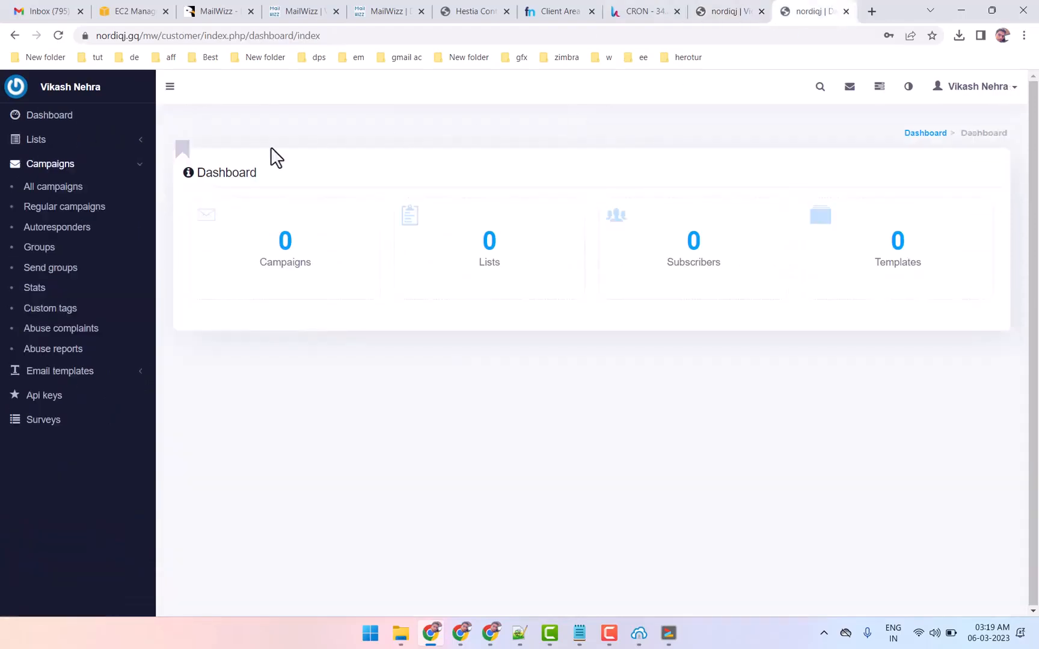
click(724, 11)
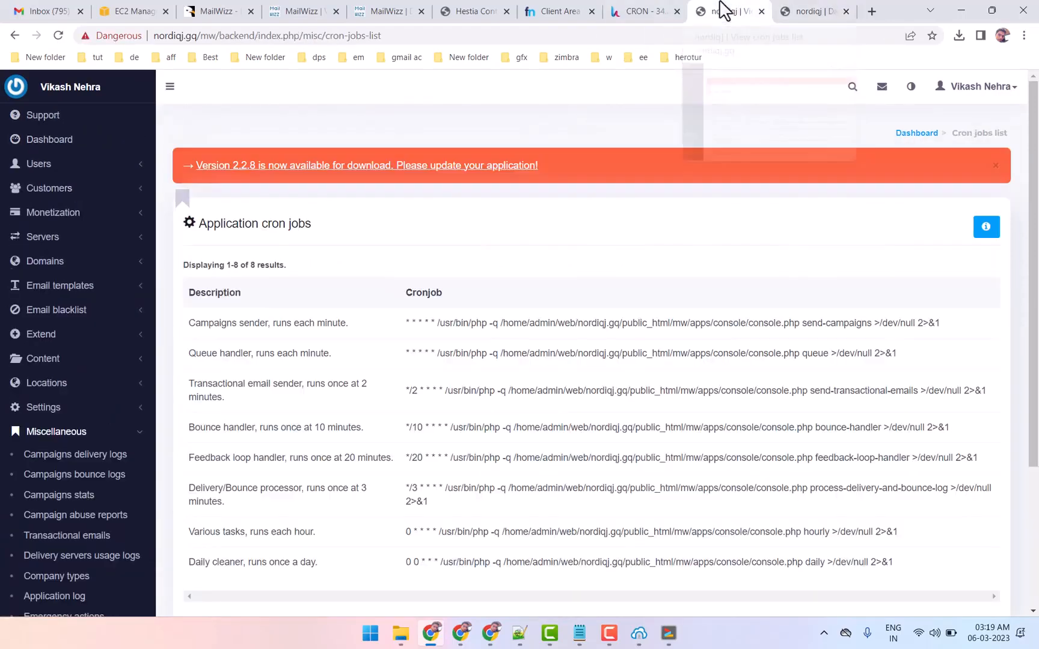
click(654, 10)
click(544, 11)
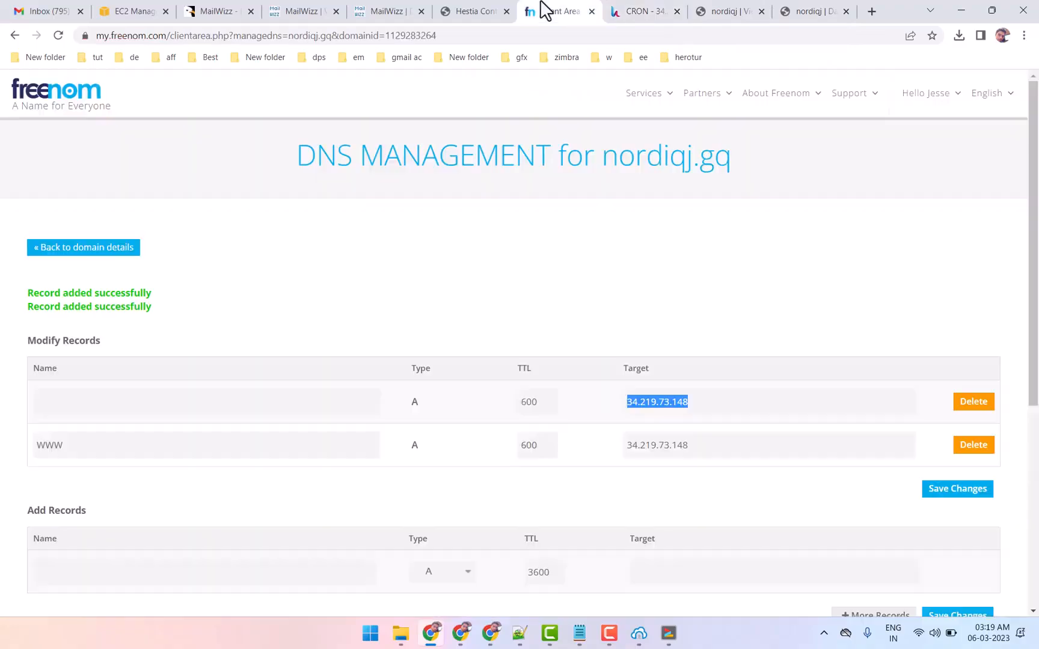
click(781, 11)
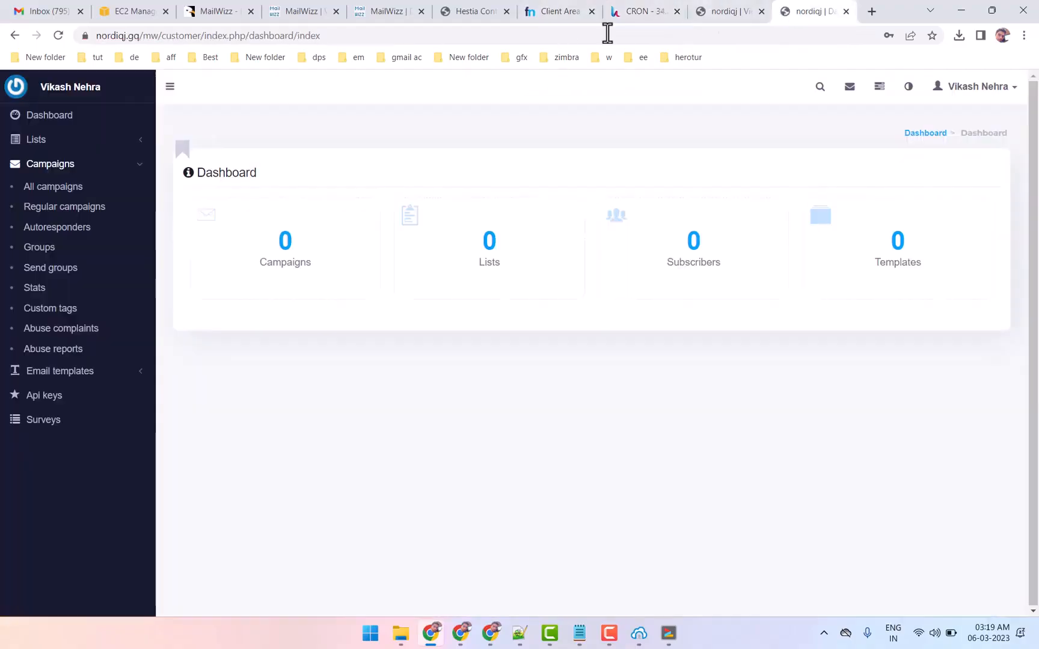
Check the dashboard's connection security info, then return to the YouTube mailwizz search results.
click(86, 36)
click(515, 133)
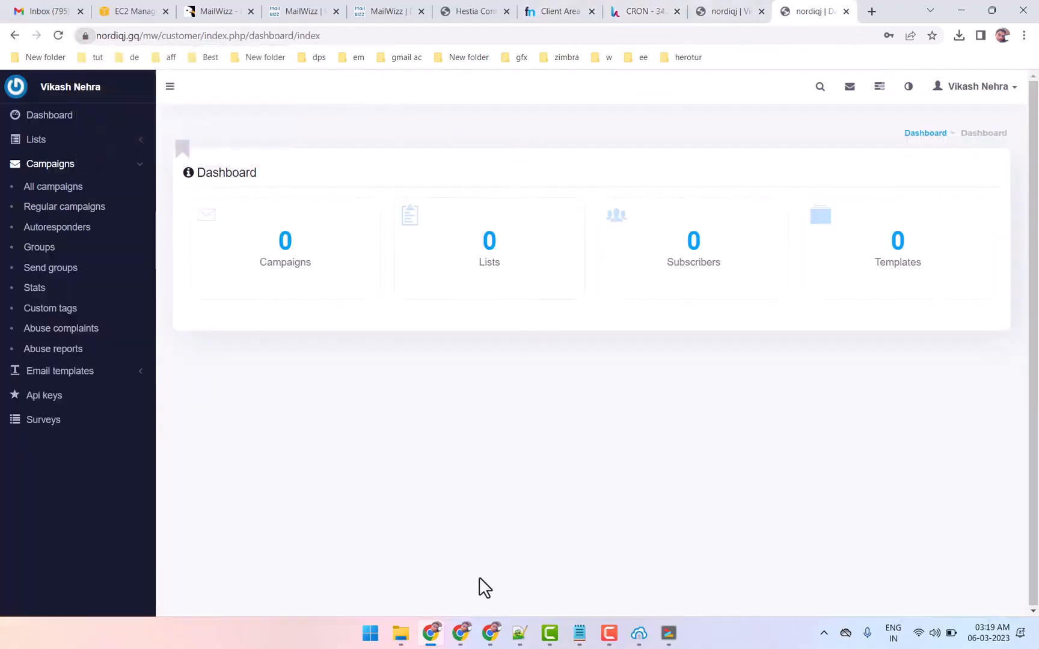
mouse_move(466, 640)
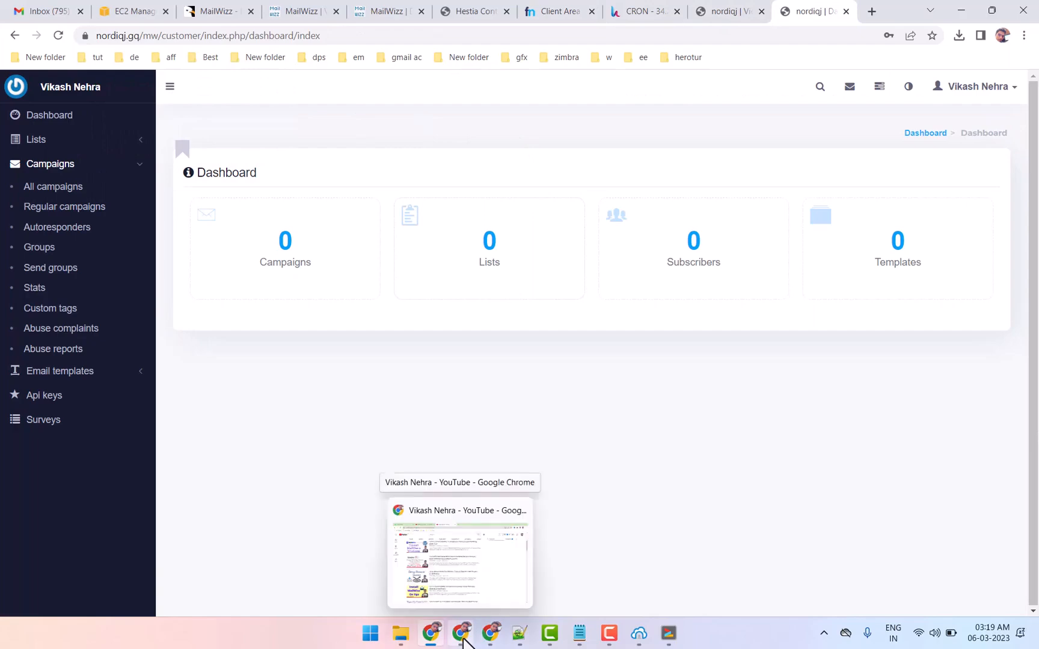
click(464, 640)
scroll(348, 313, up, 3)
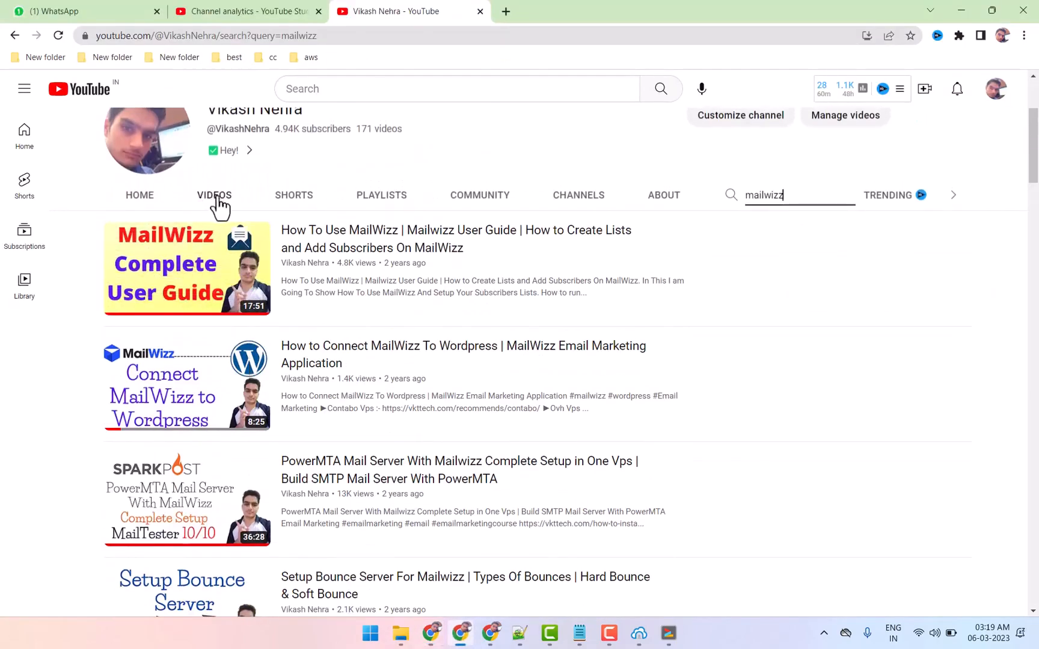
Glance at the MailWizz CodeCanyon product page, then scroll the channel's grid of uploaded videos.
click(429, 632)
click(207, 11)
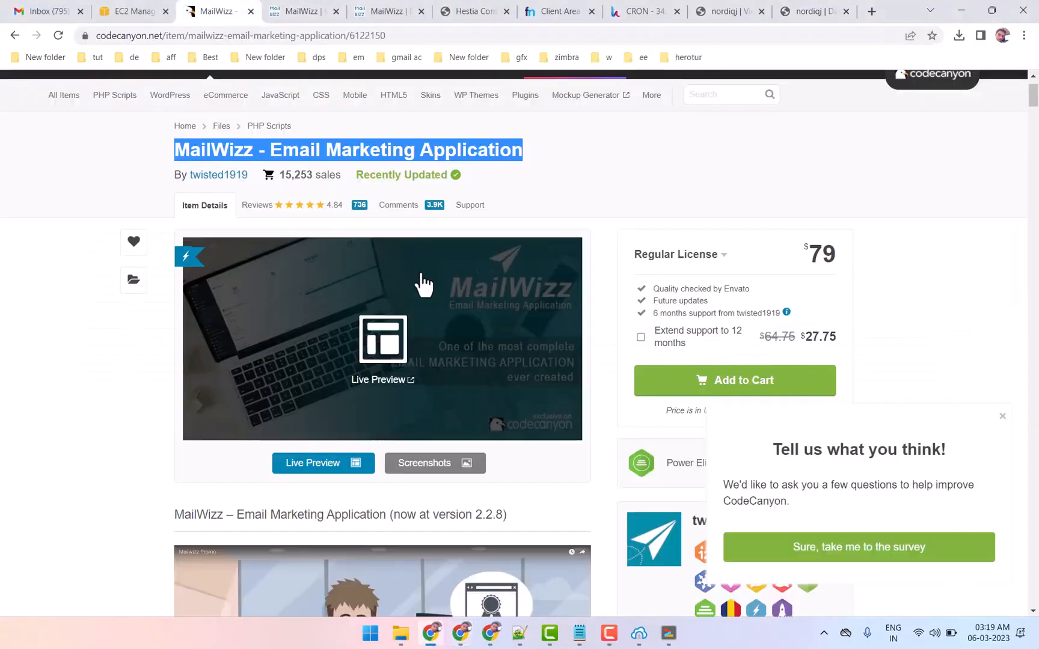
mouse_move(432, 641)
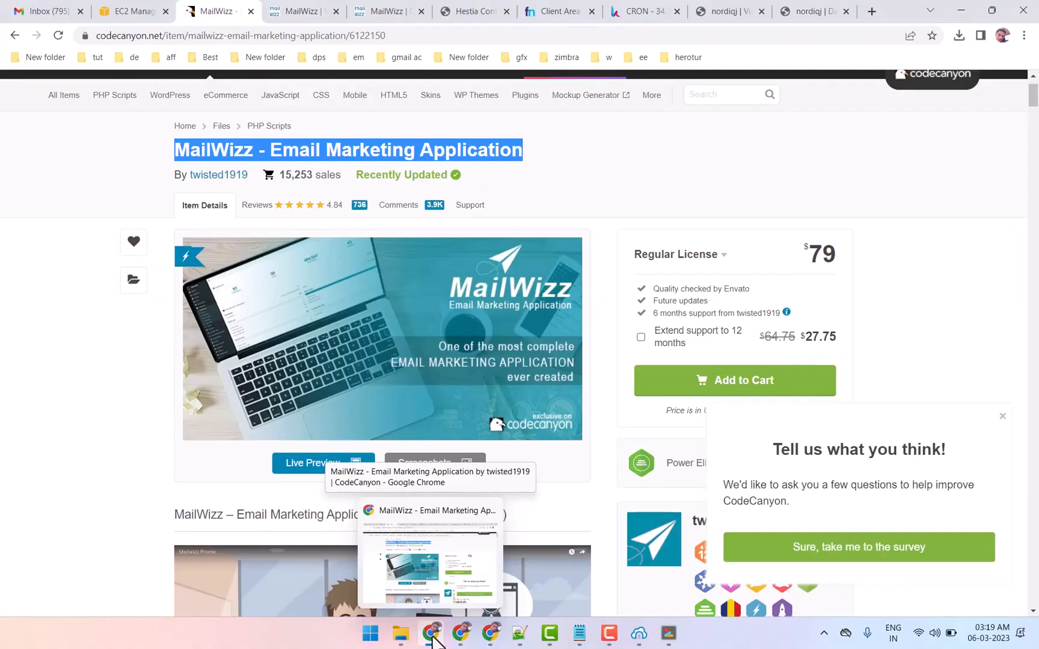
click(460, 633)
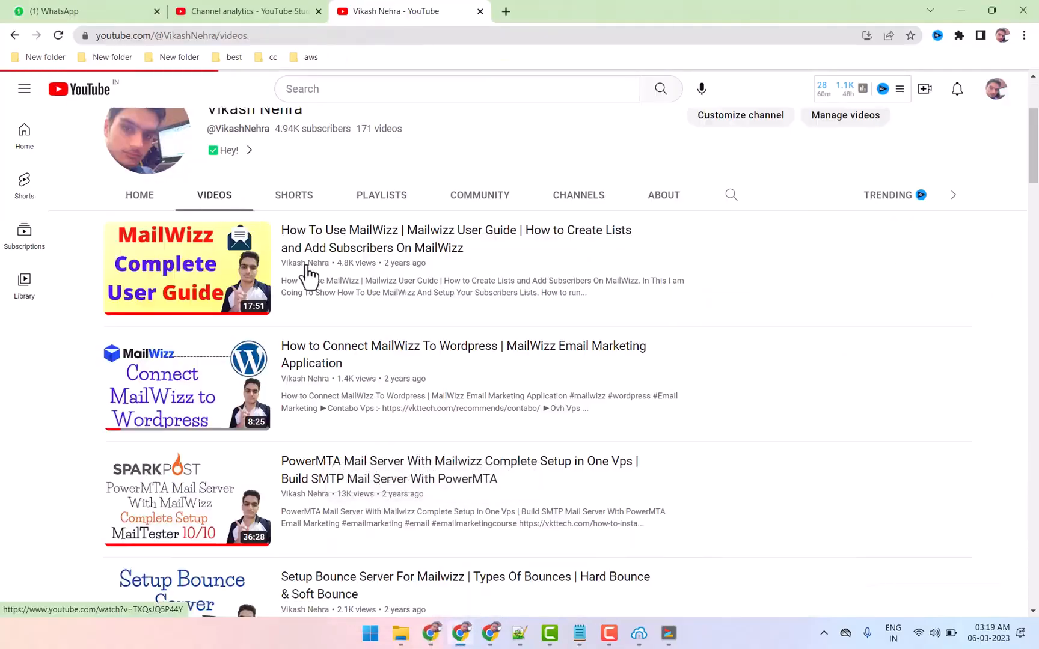
scroll(330, 295, down, 2)
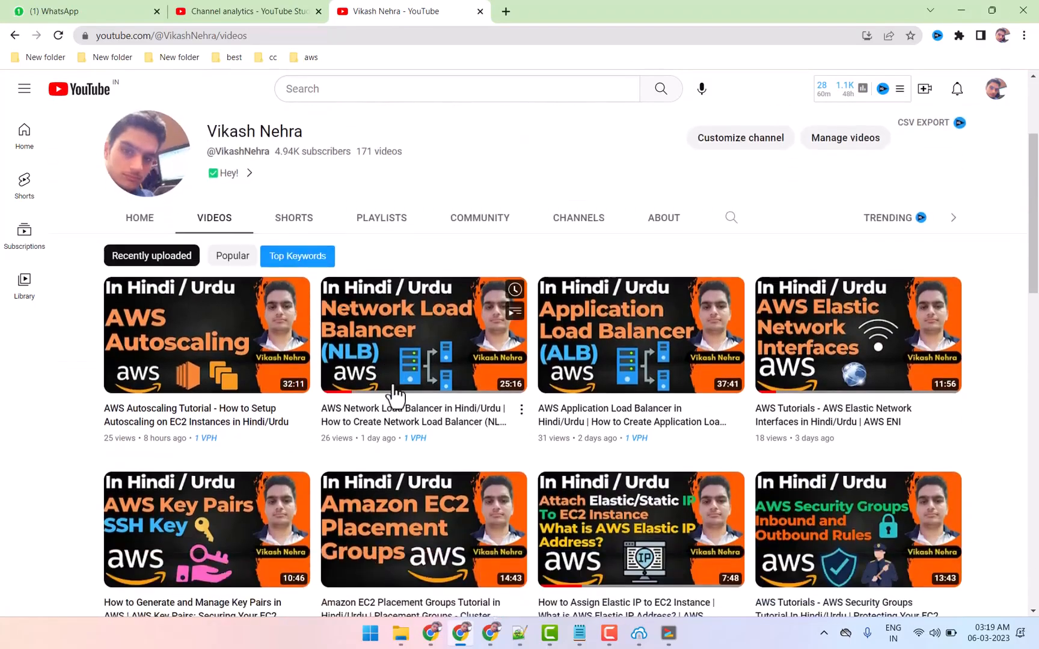
scroll(421, 415, down, 1)
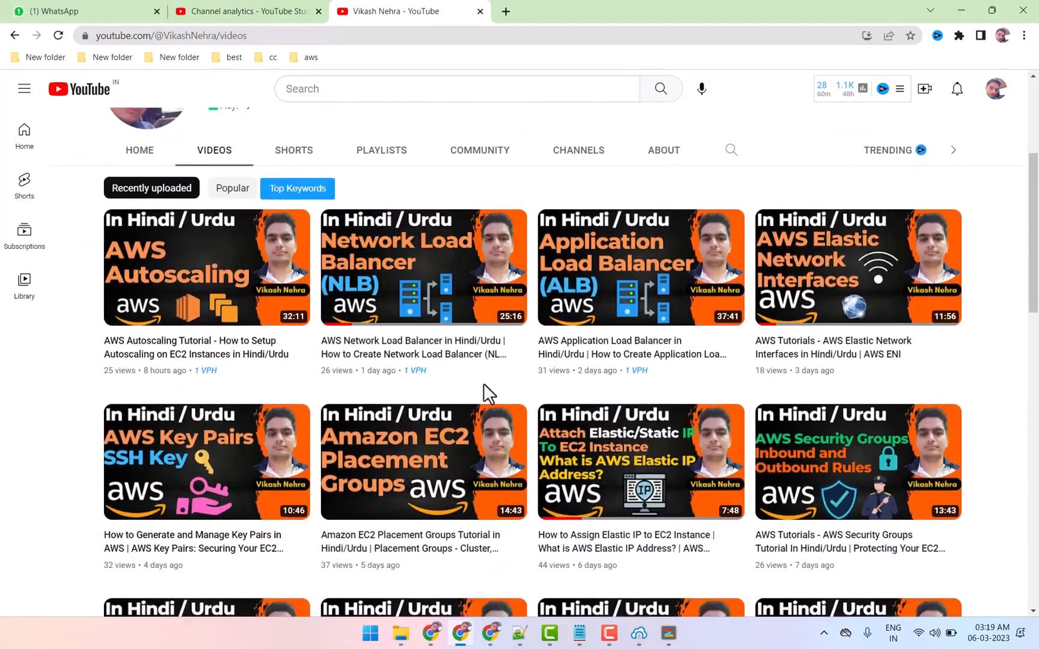